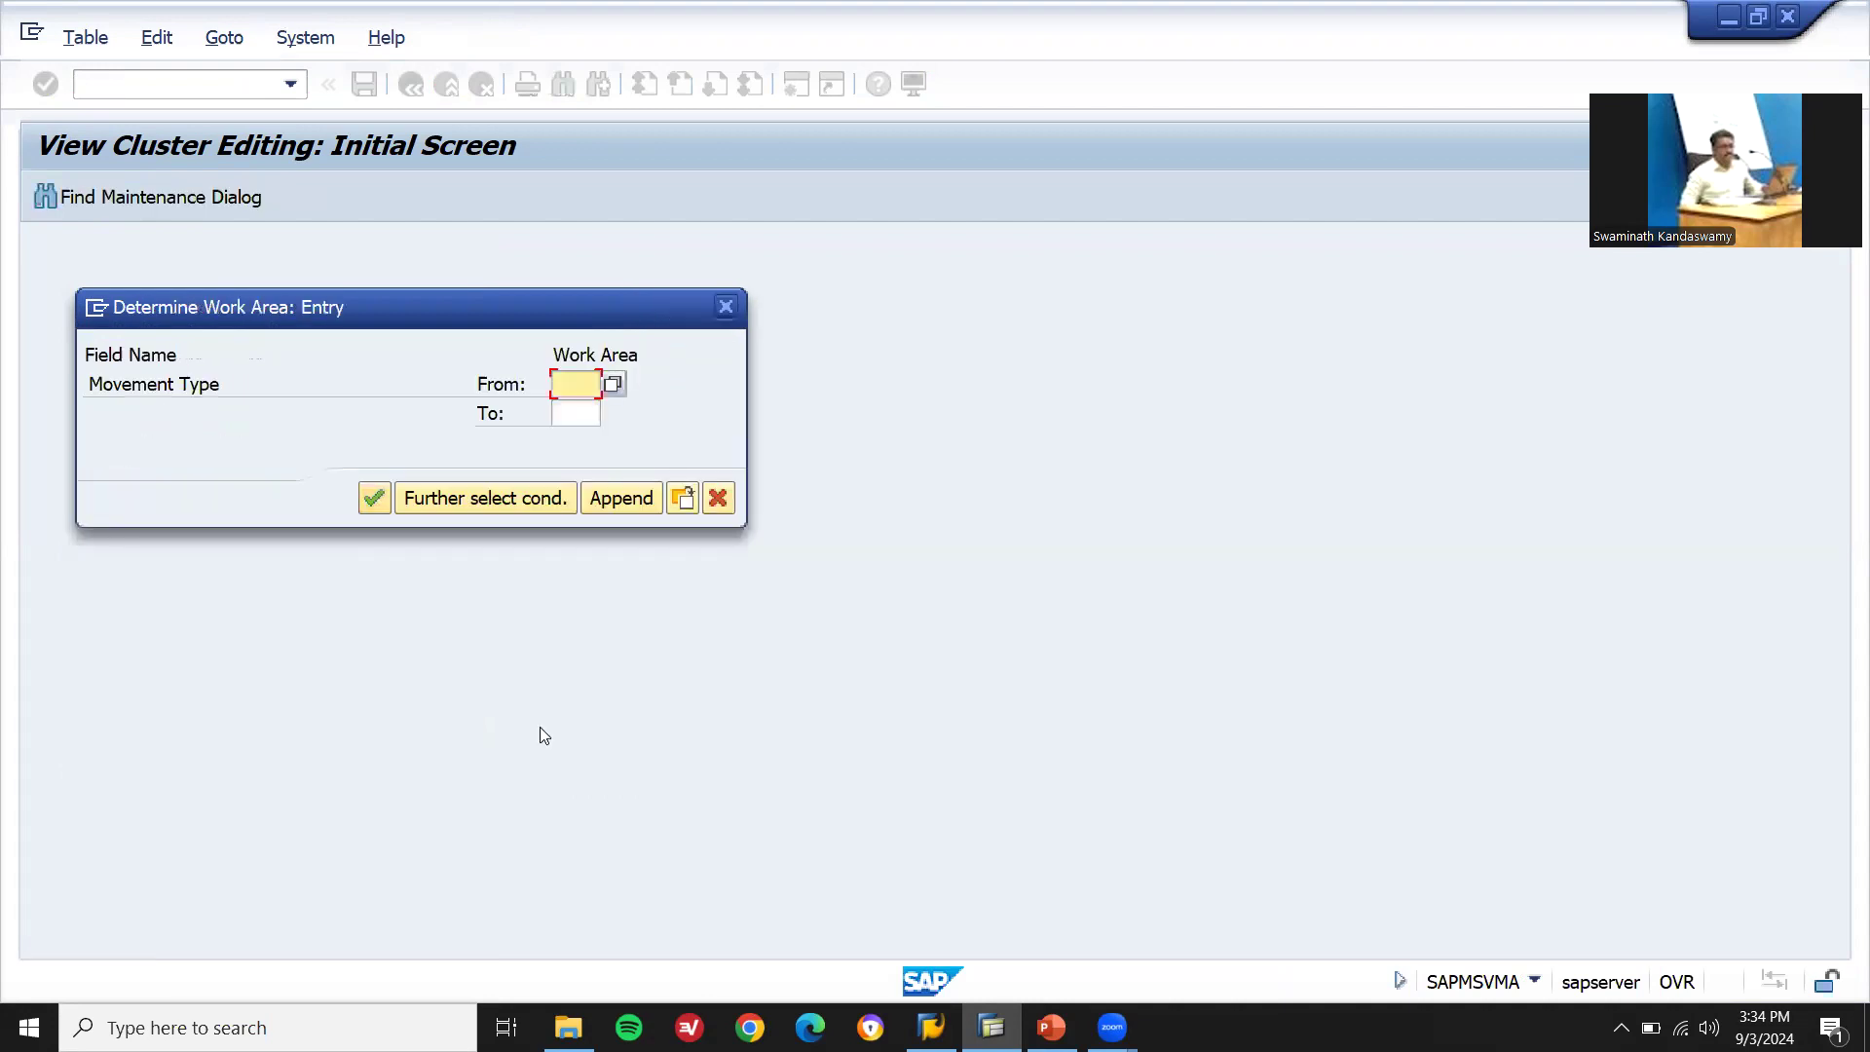
# - List all movement types and jot 501 into a Notepad scratch note
pyautogui.click(372, 499)
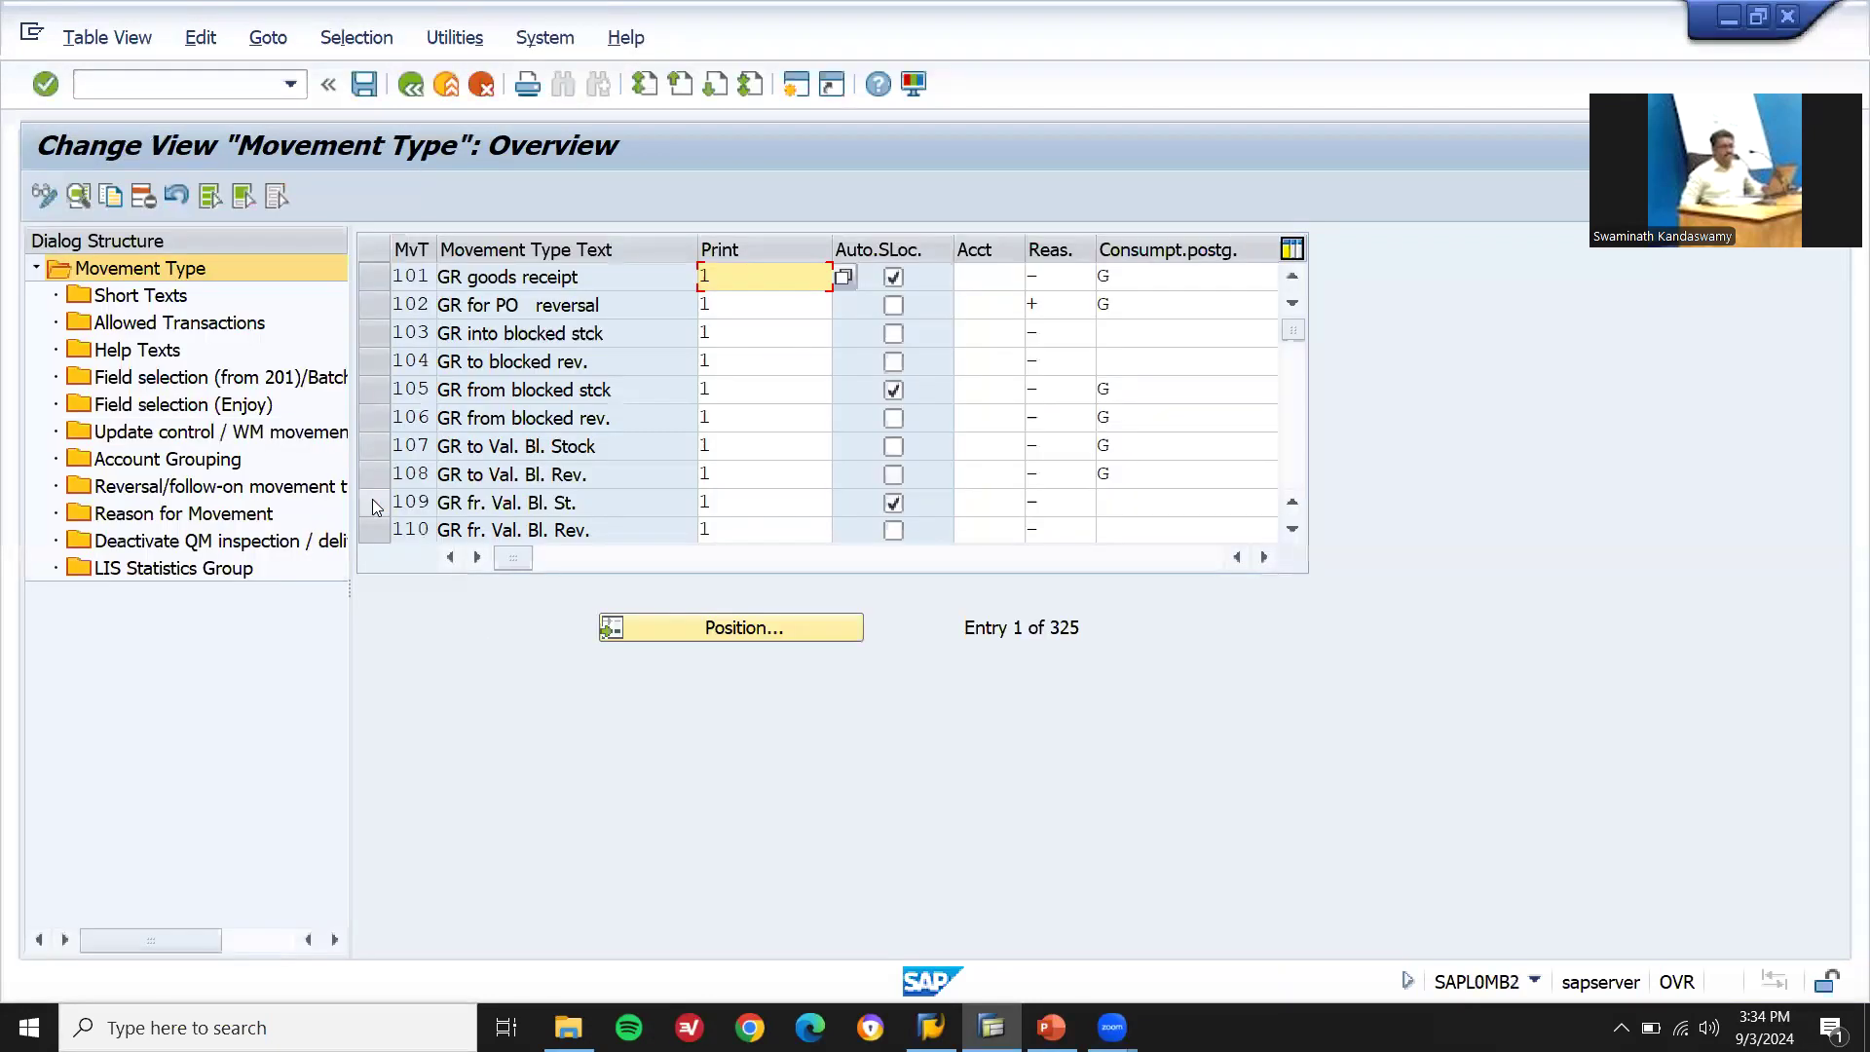
pyautogui.press('super+r')
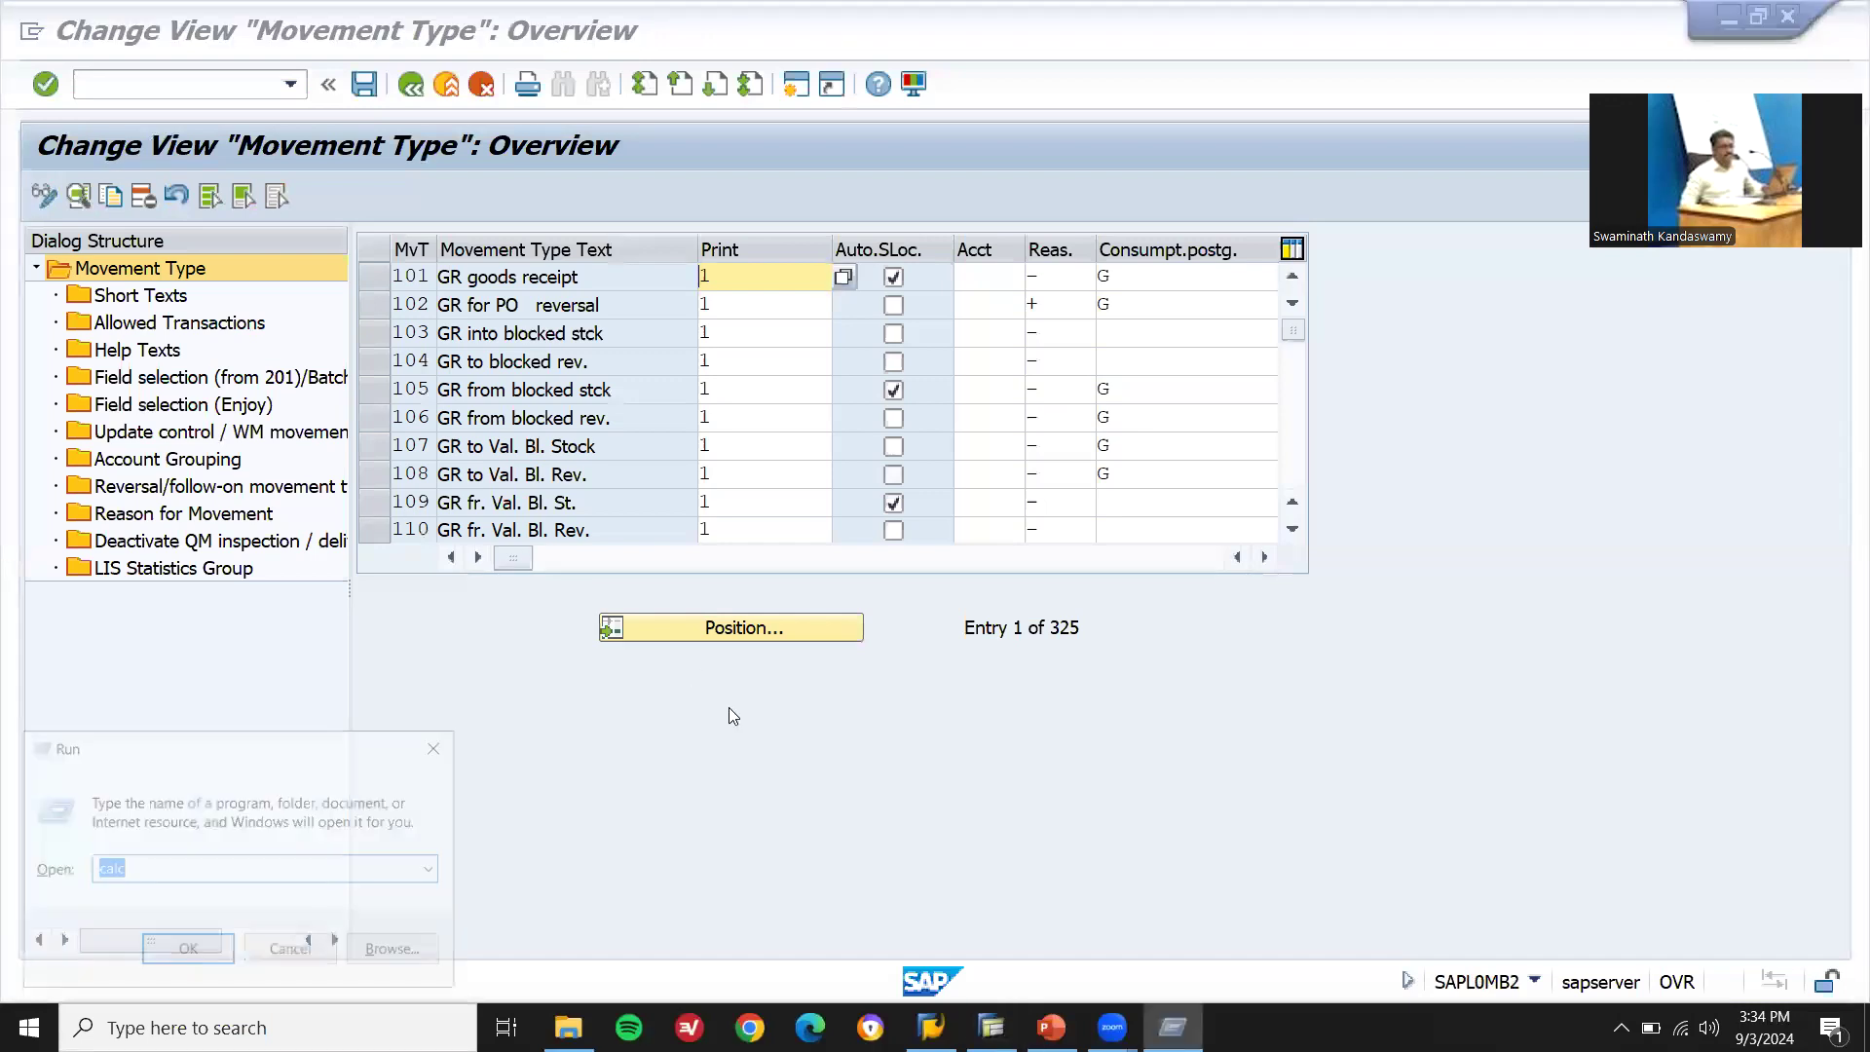
pyautogui.write('notepad')
pyautogui.press('Return')
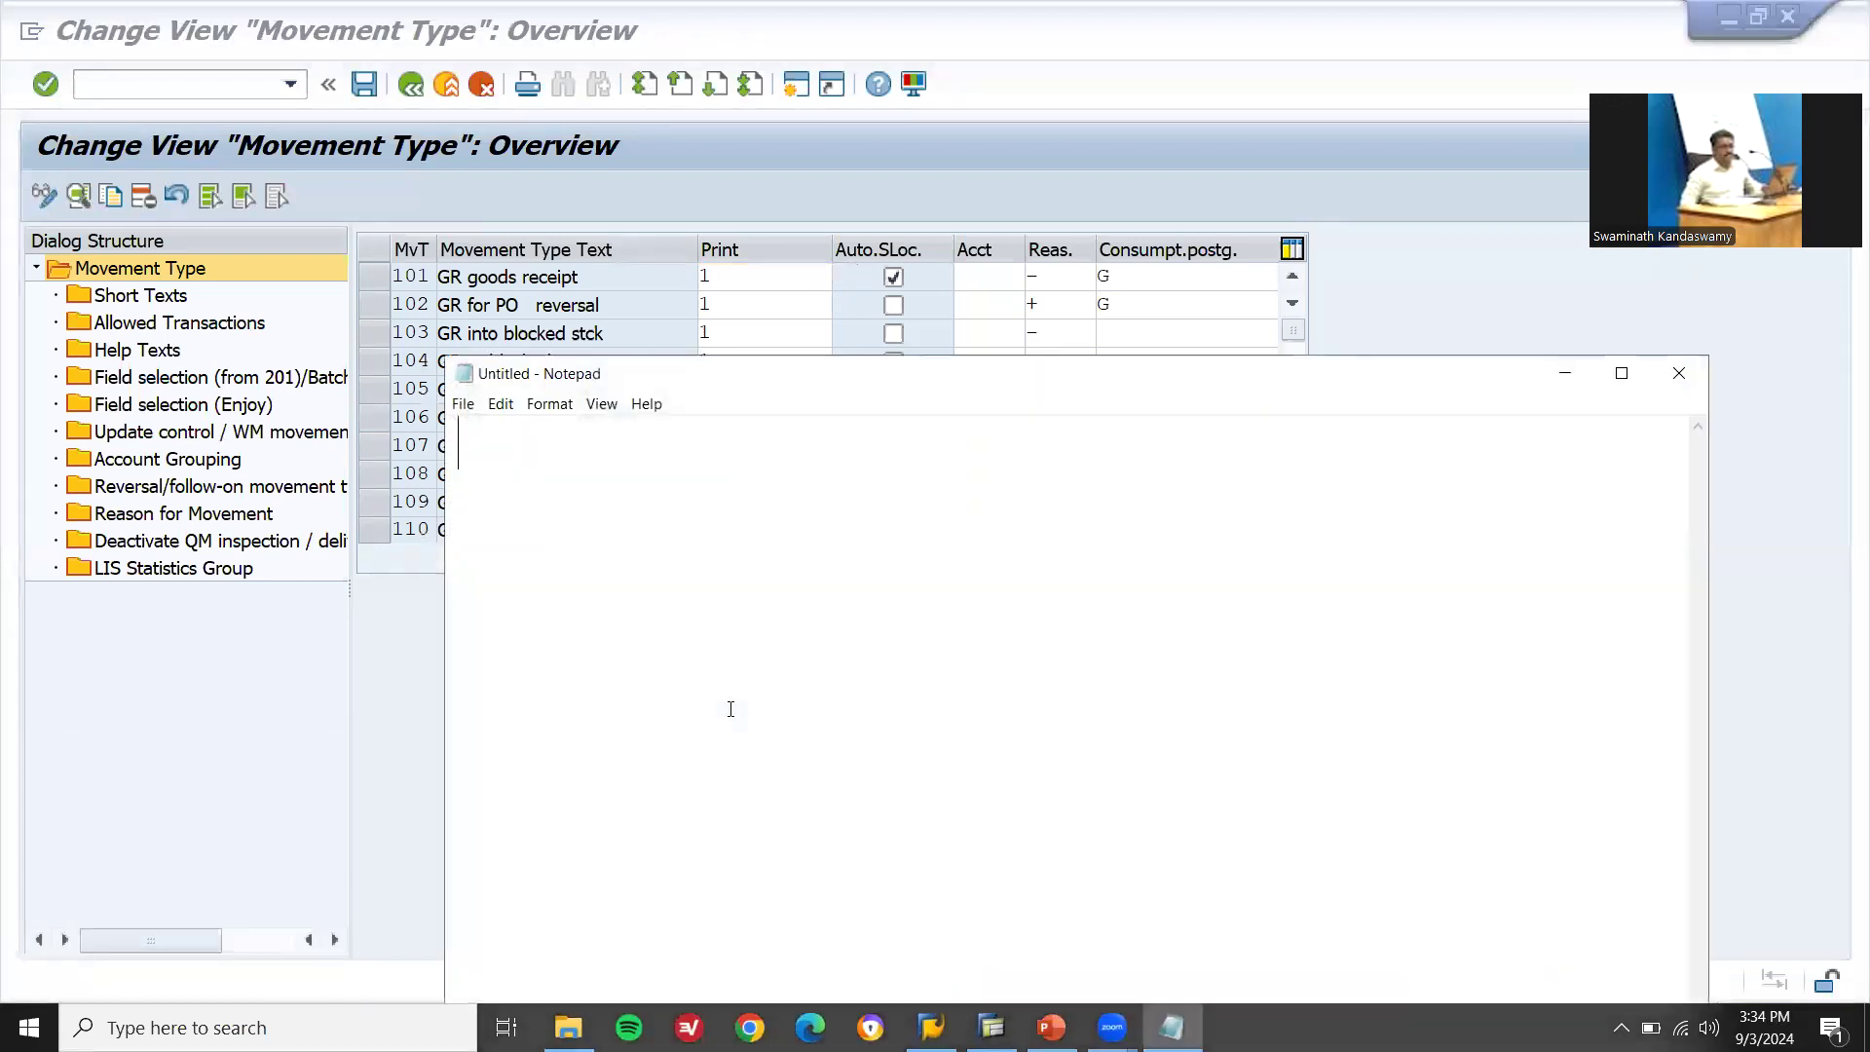
pyautogui.write('501')
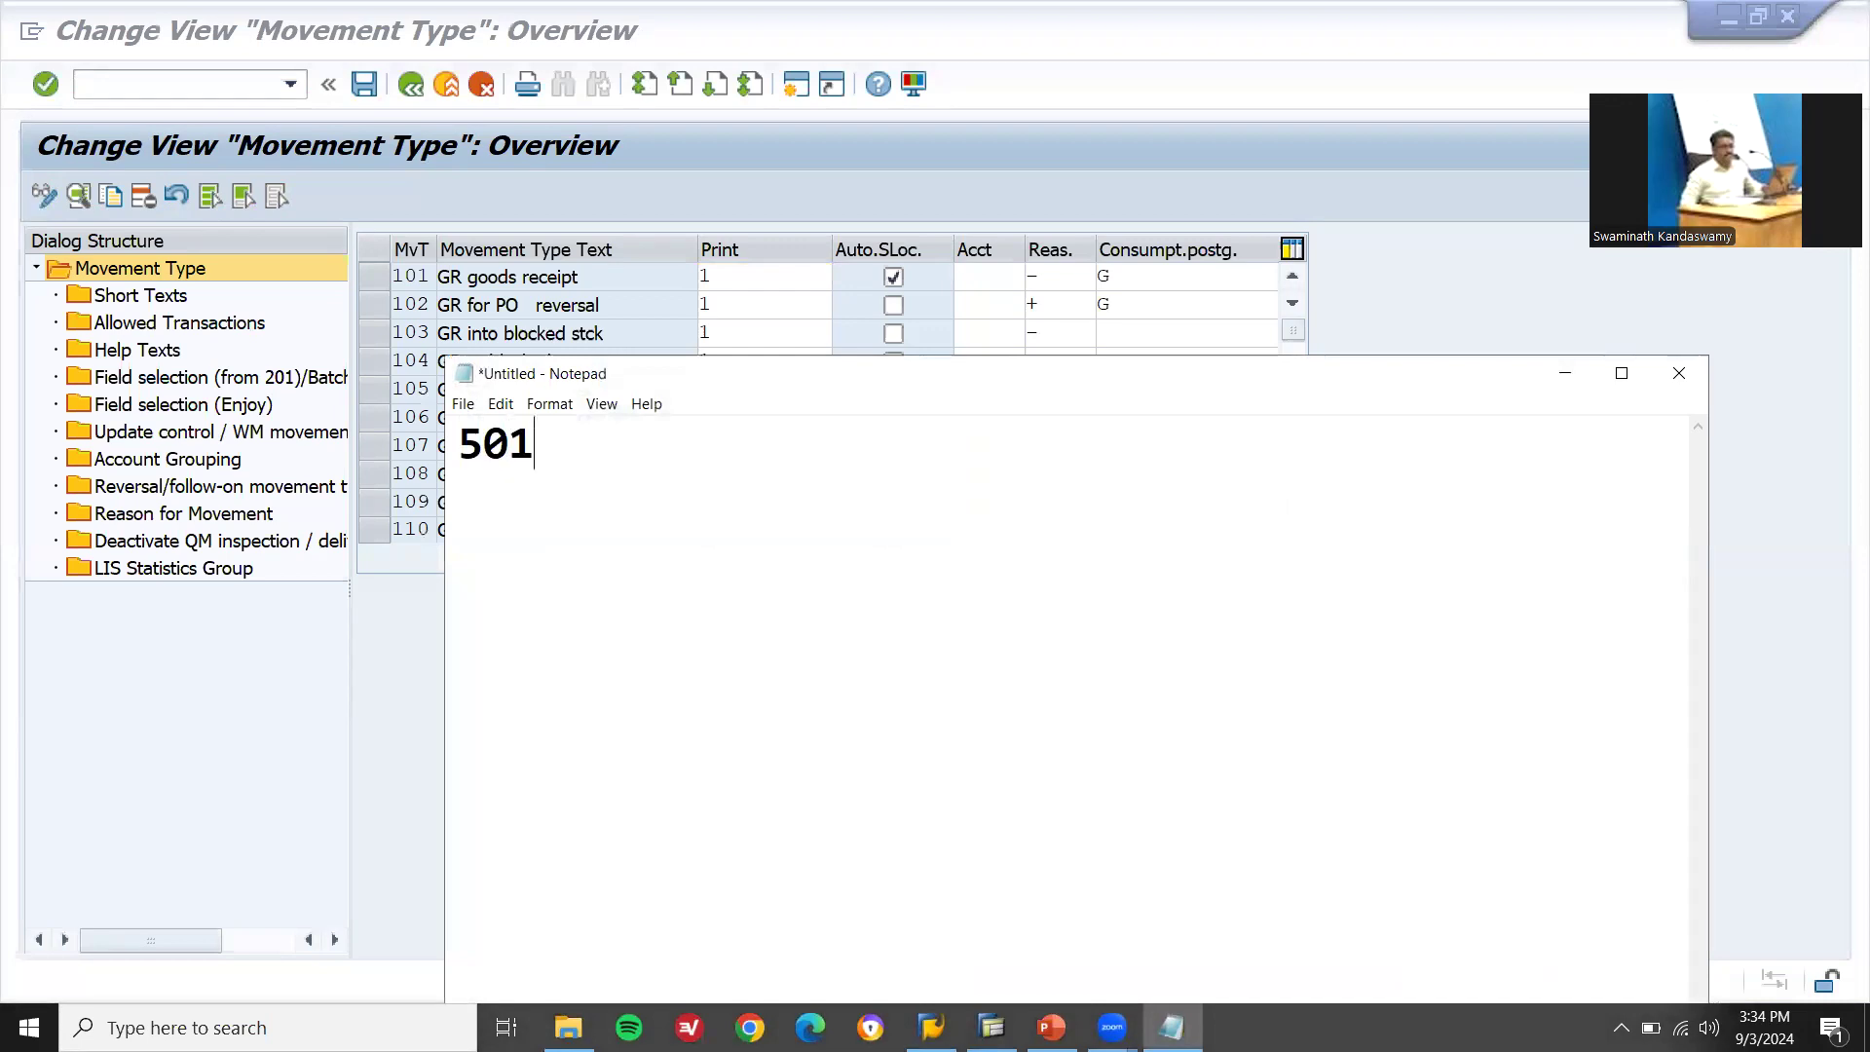
pyautogui.press('Return')
# - Position the movement type list on 501 Receipt w/o PO and select it
pyautogui.hotkey('alt', 'Tab')
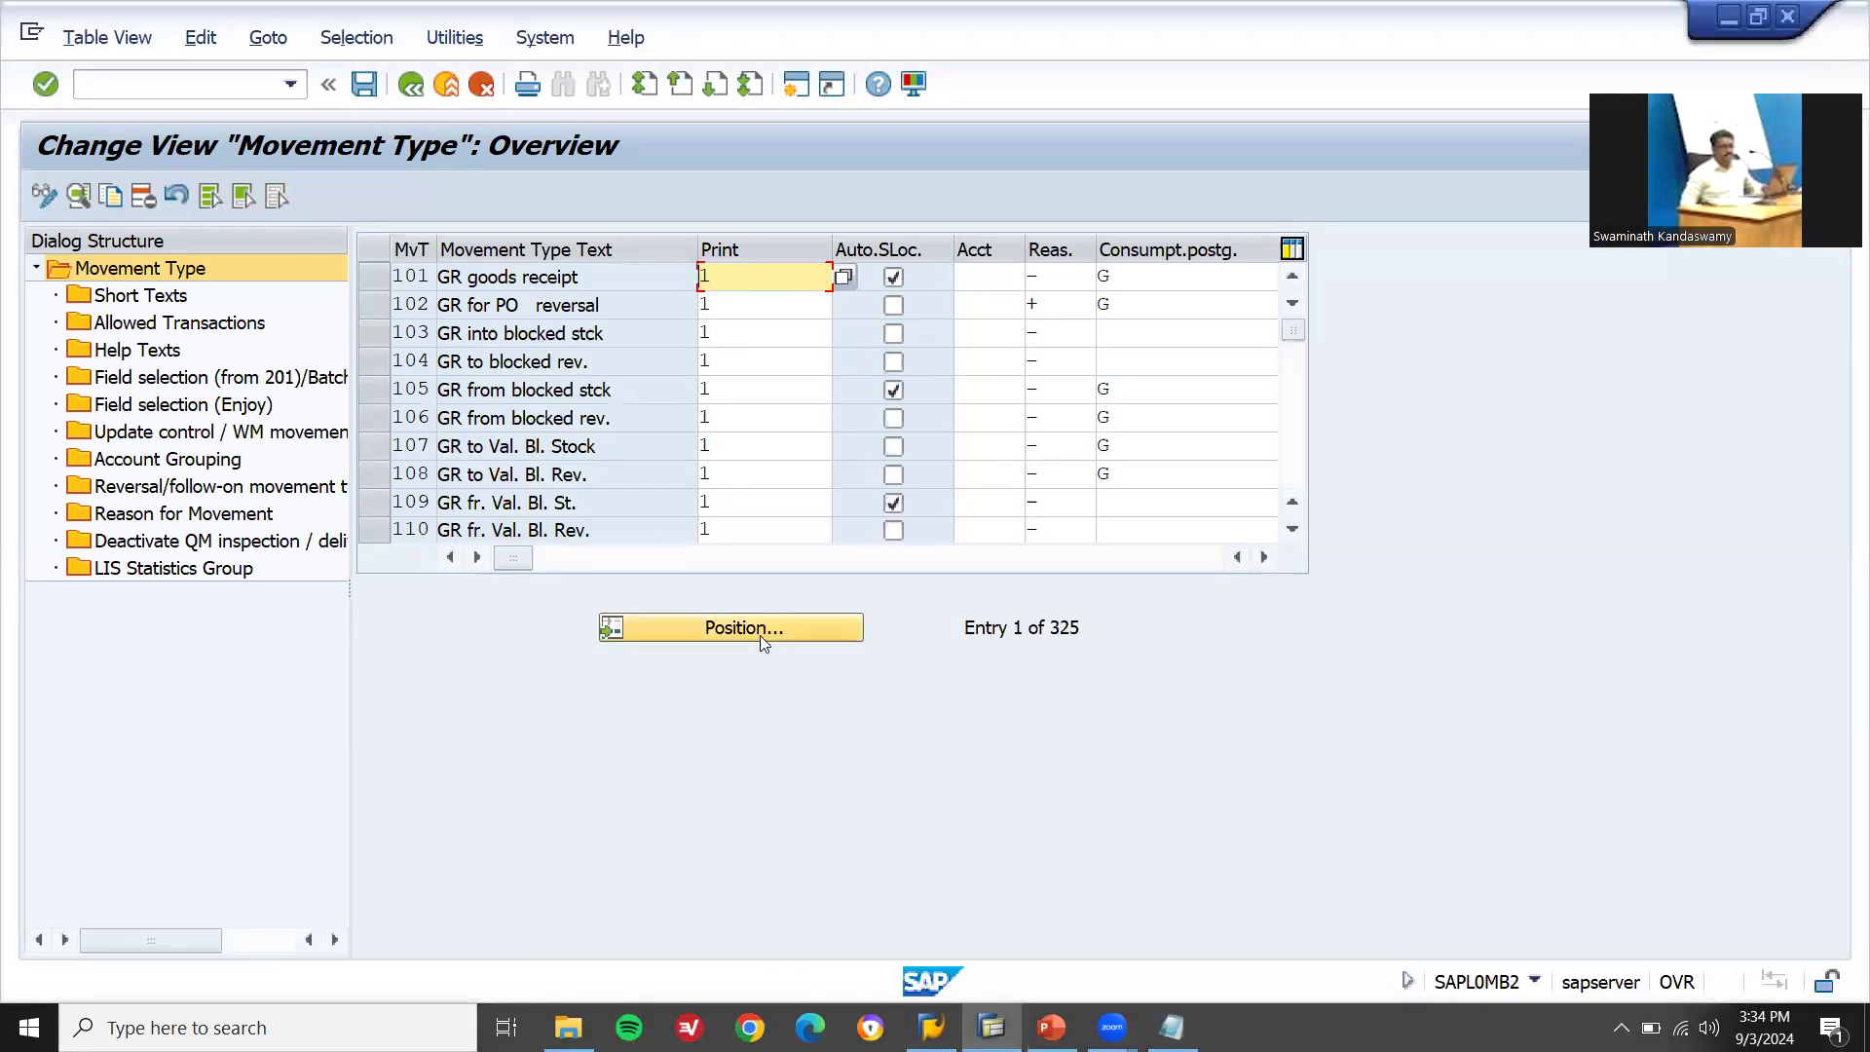
pyautogui.click(762, 631)
pyautogui.write('501')
pyautogui.press('Return')
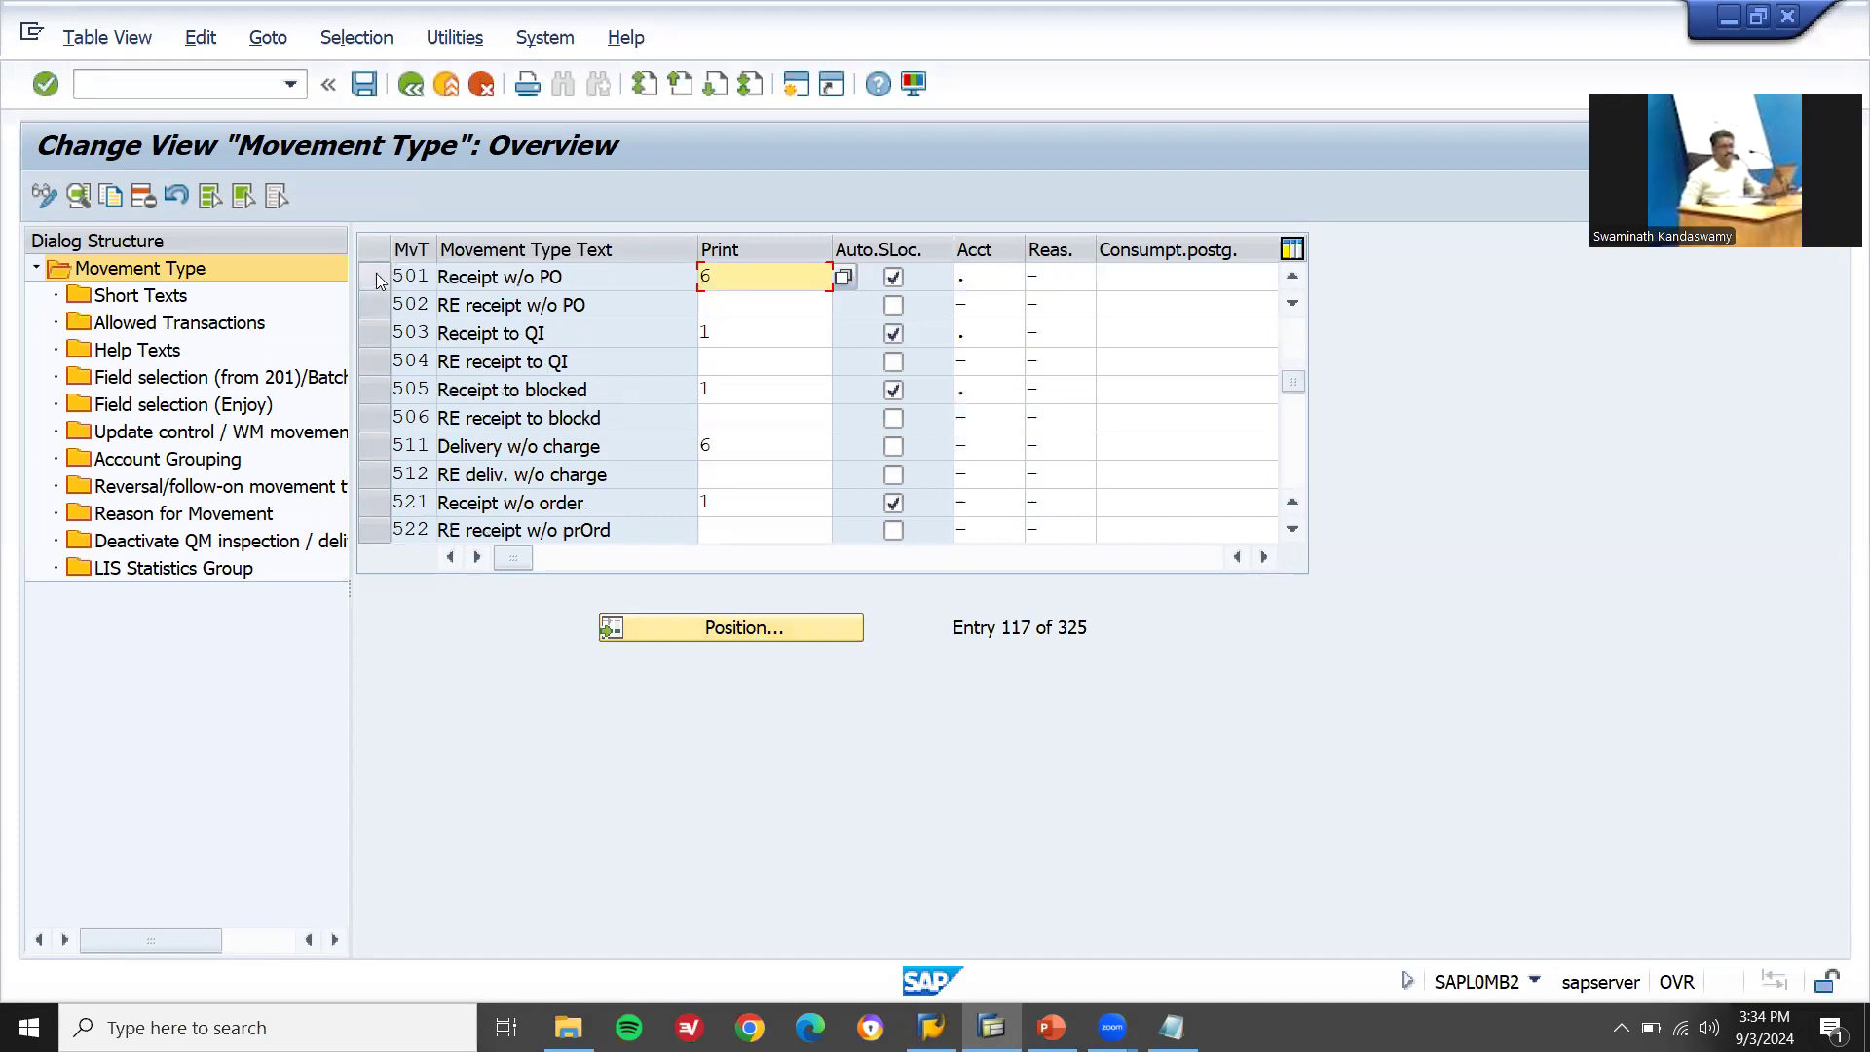
pyautogui.click(366, 287)
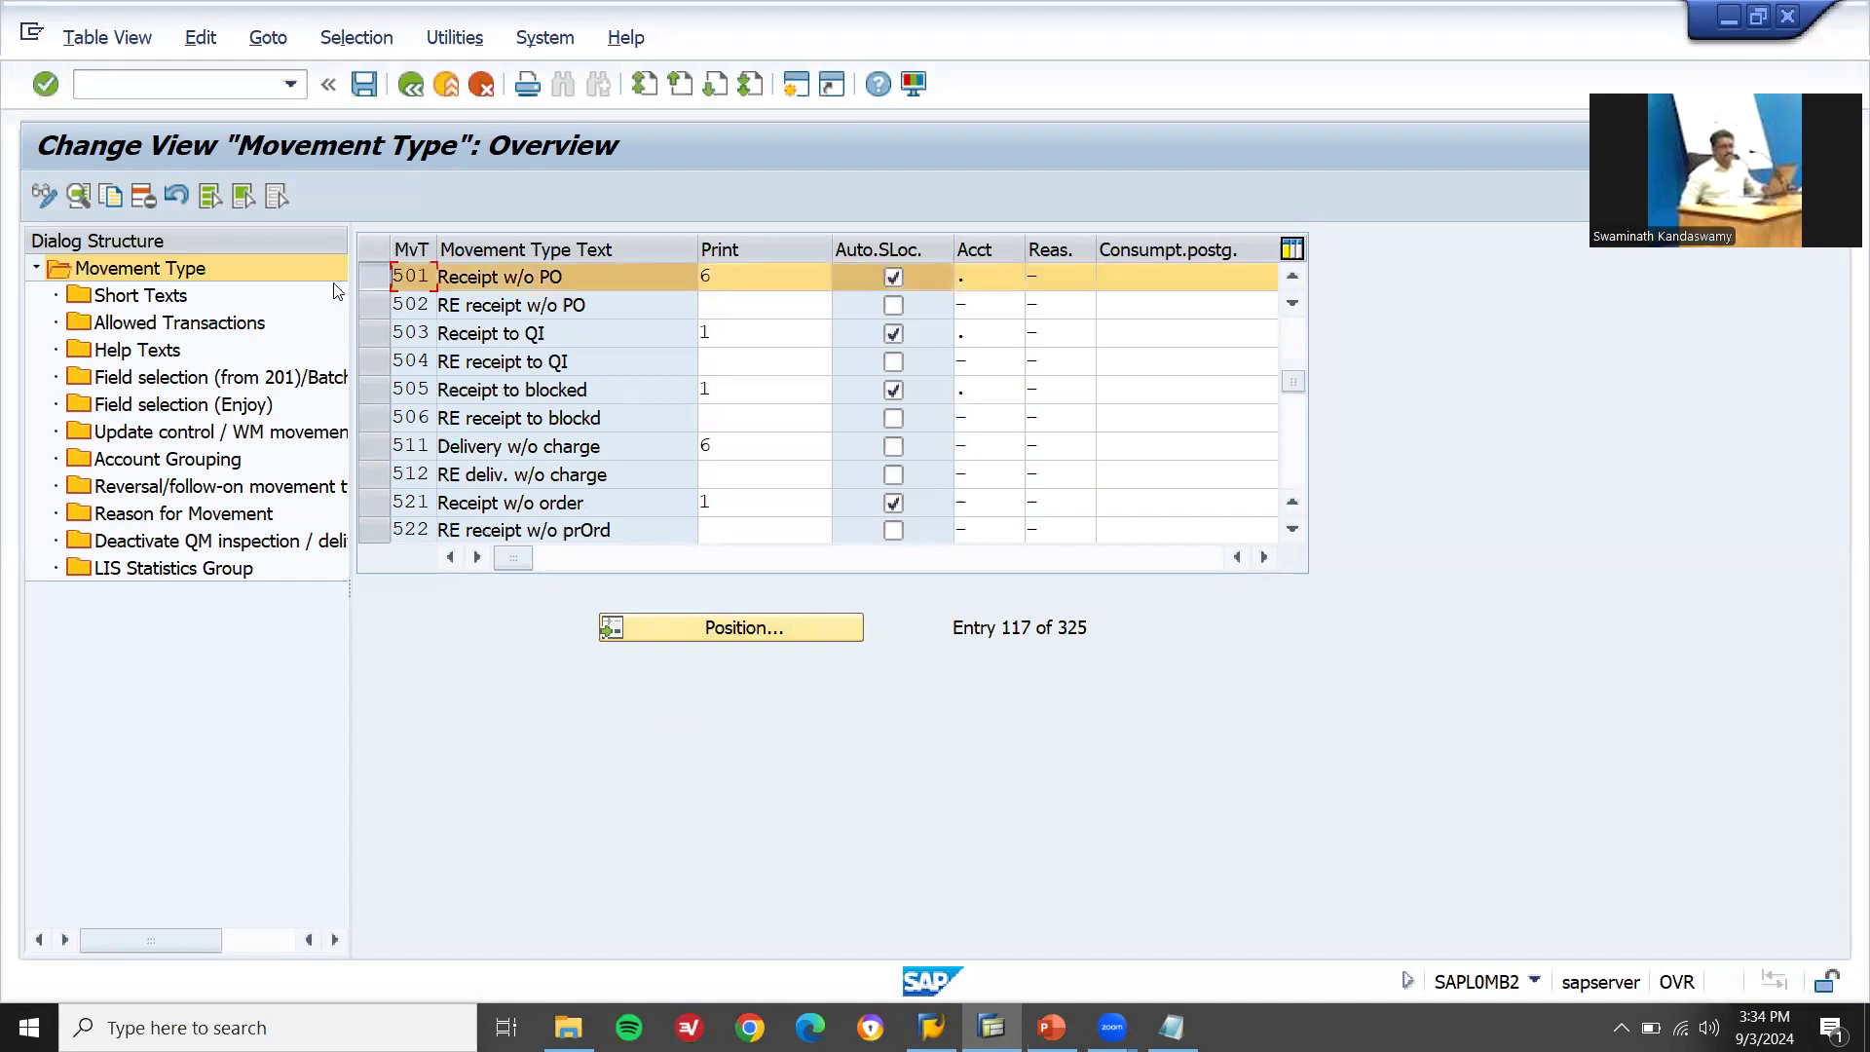
# - Copy 501 as new movement type Z66 including all 194 dependent entries
pyautogui.click(113, 211)
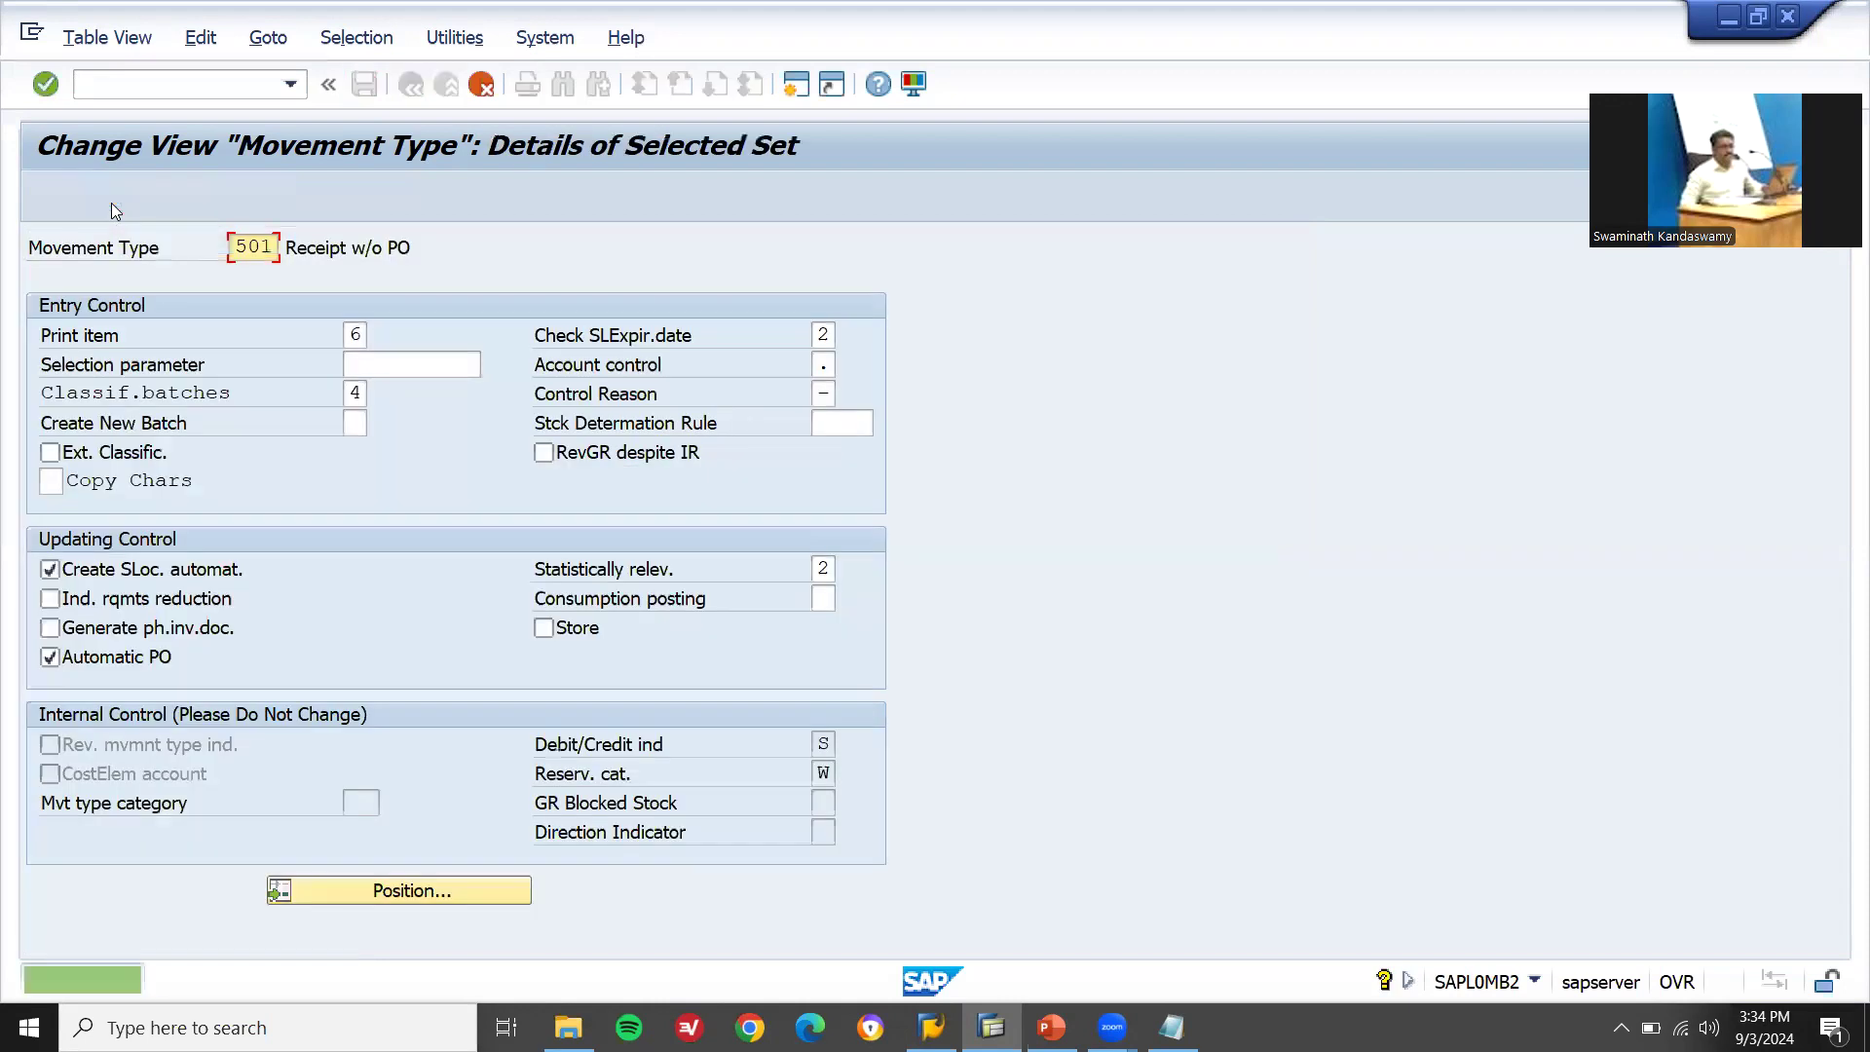
pyautogui.write('Z66')
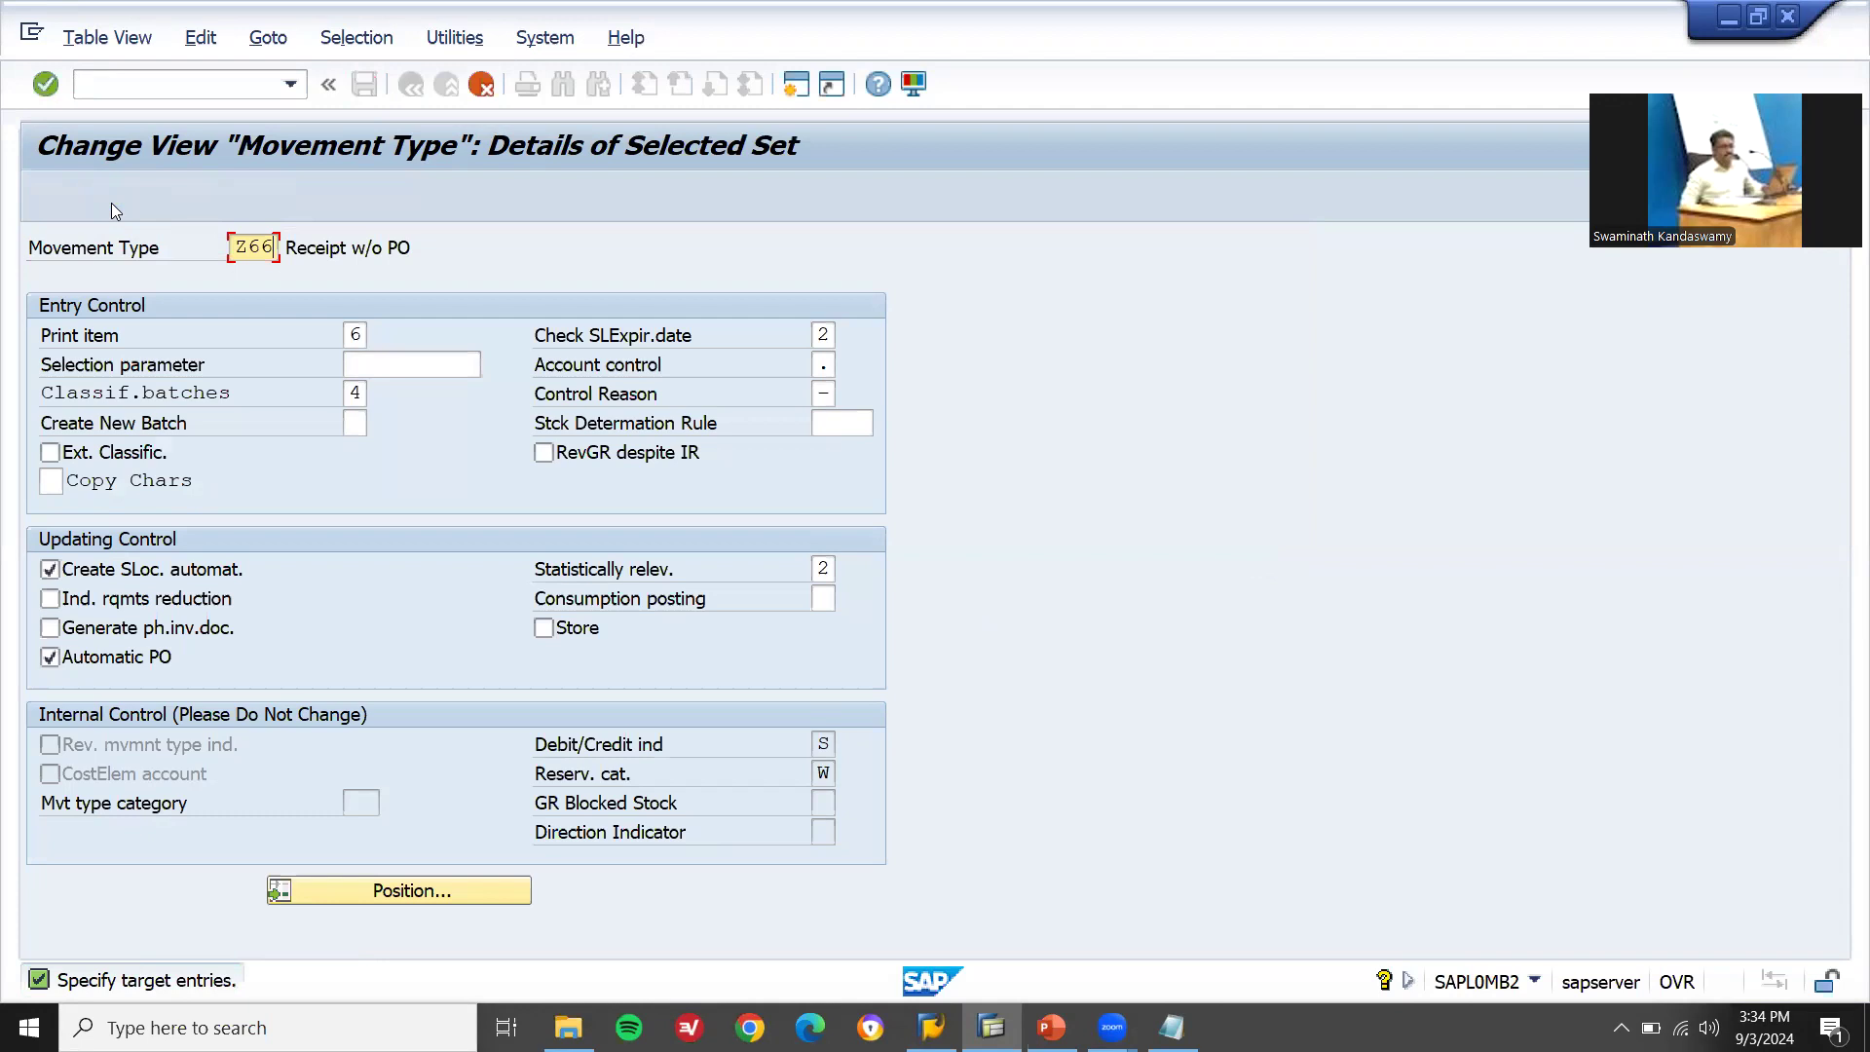
pyautogui.press('Return')
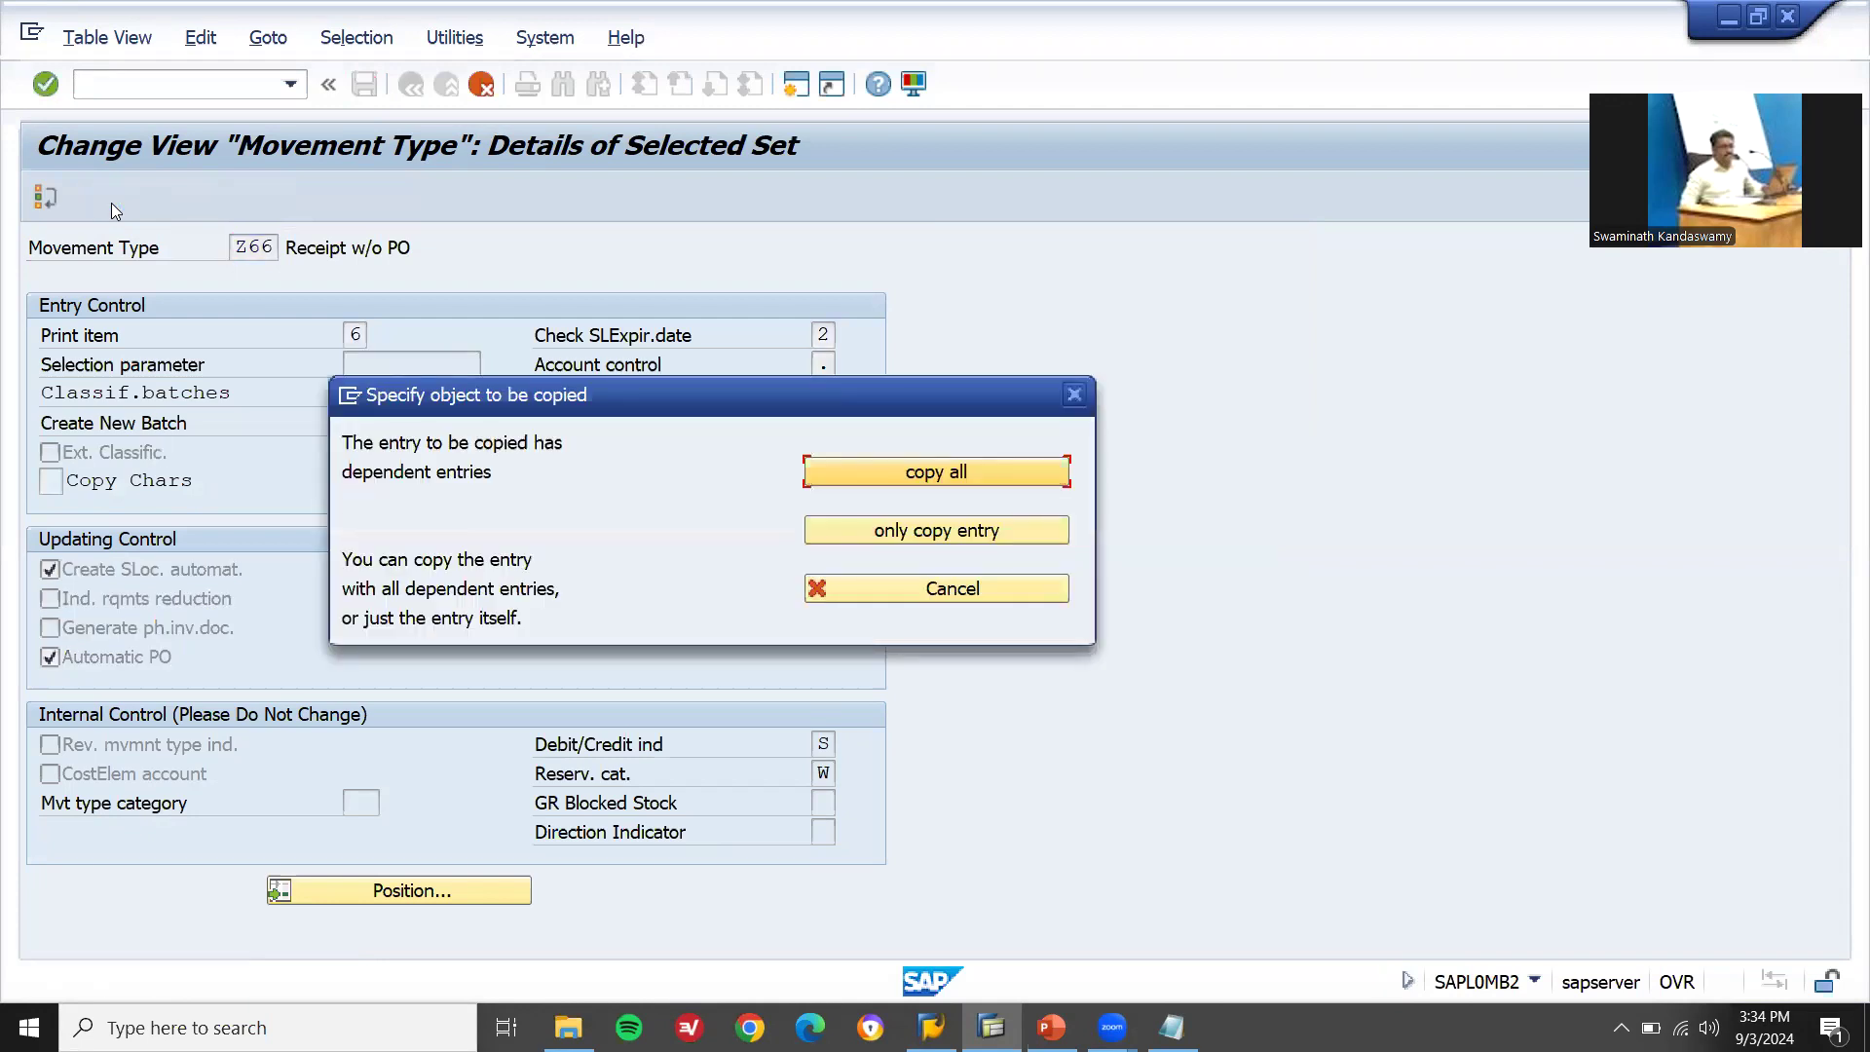
pyautogui.click(855, 471)
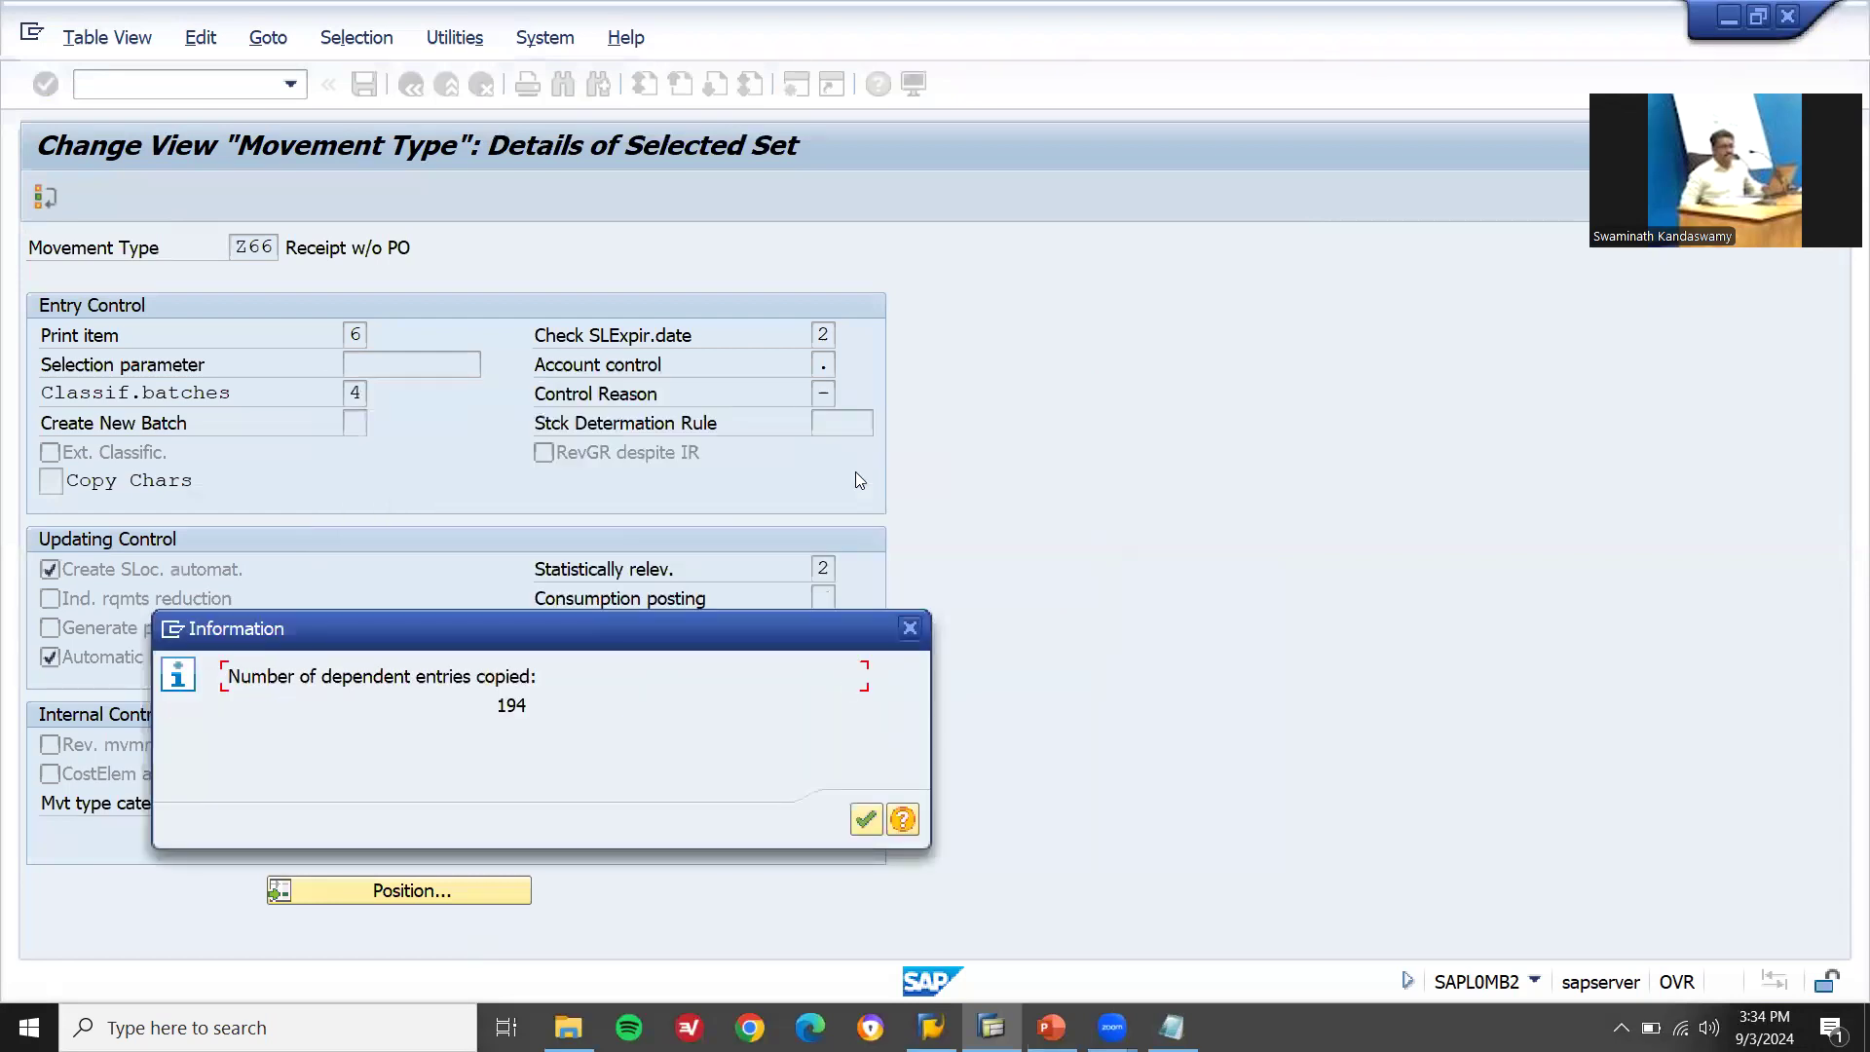
pyautogui.click(866, 821)
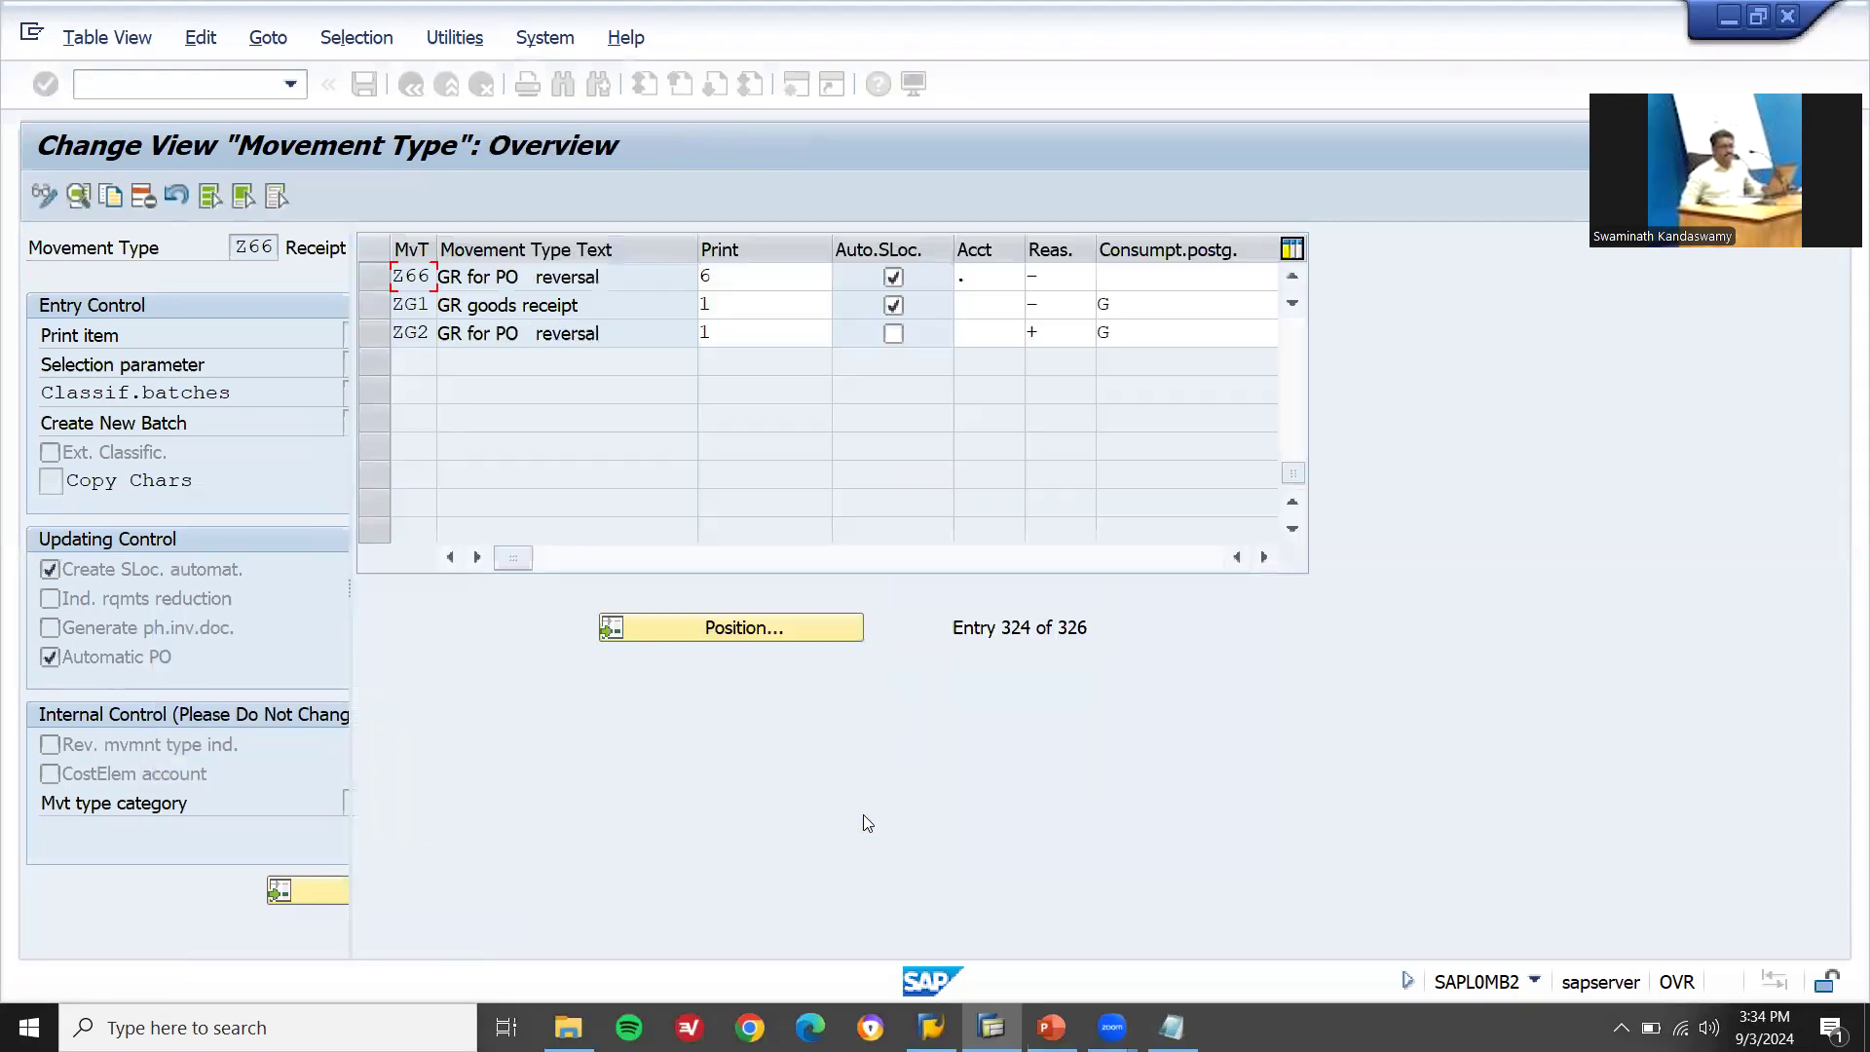
# - Save Z66 under the customizing request and open its Field selection (Enjoy) settings
pyautogui.hotkey('ctrl', 's')
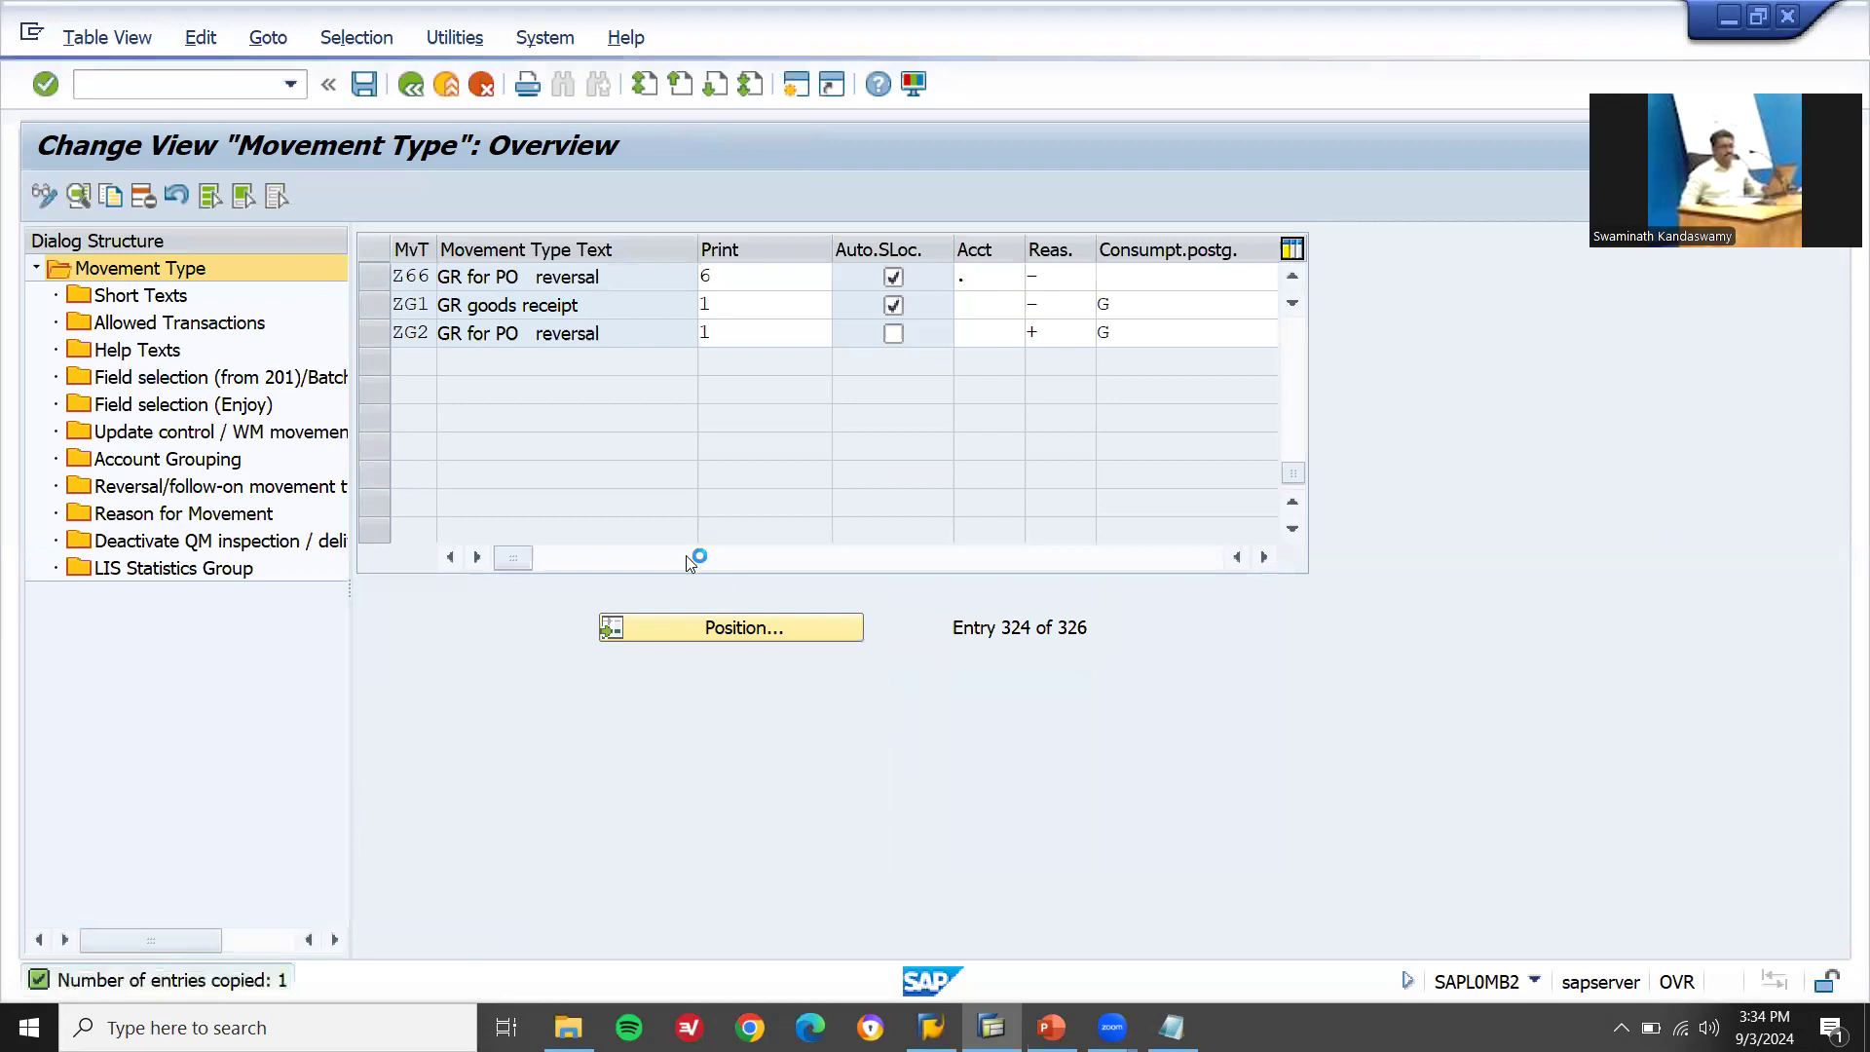
pyautogui.click(585, 499)
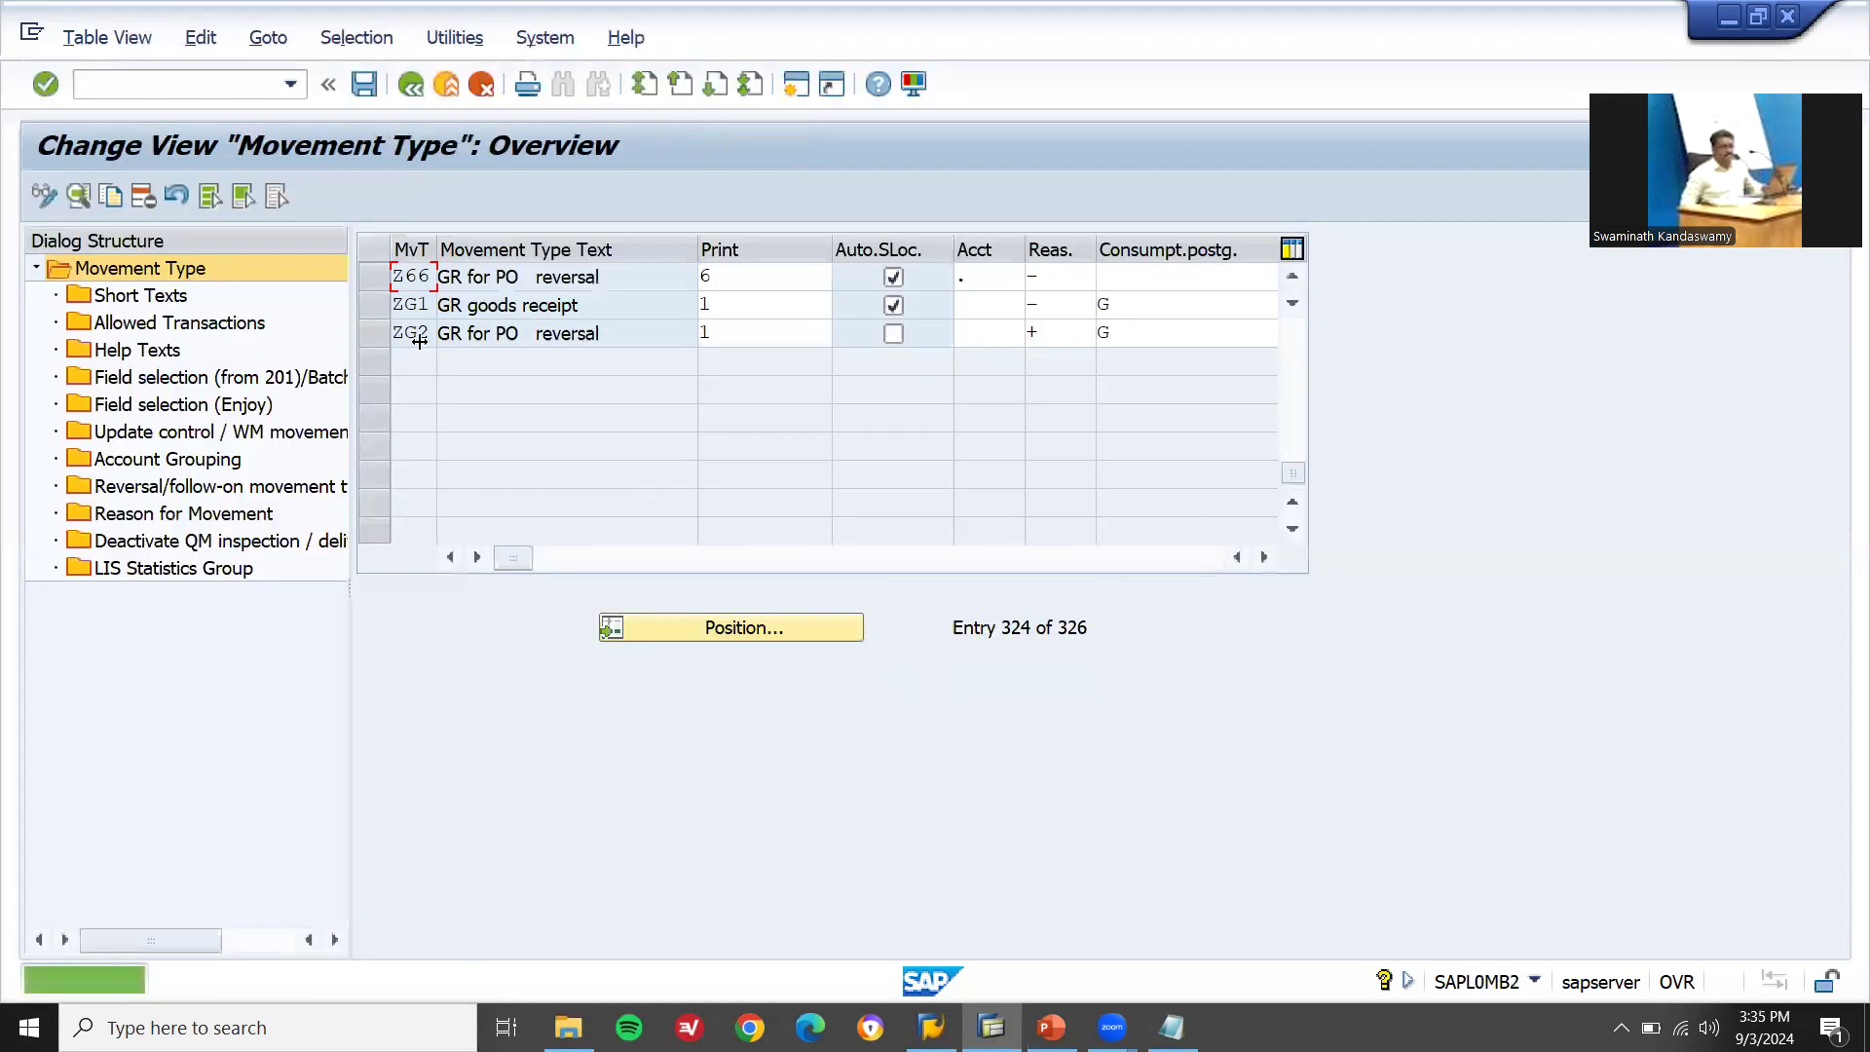
pyautogui.click(380, 285)
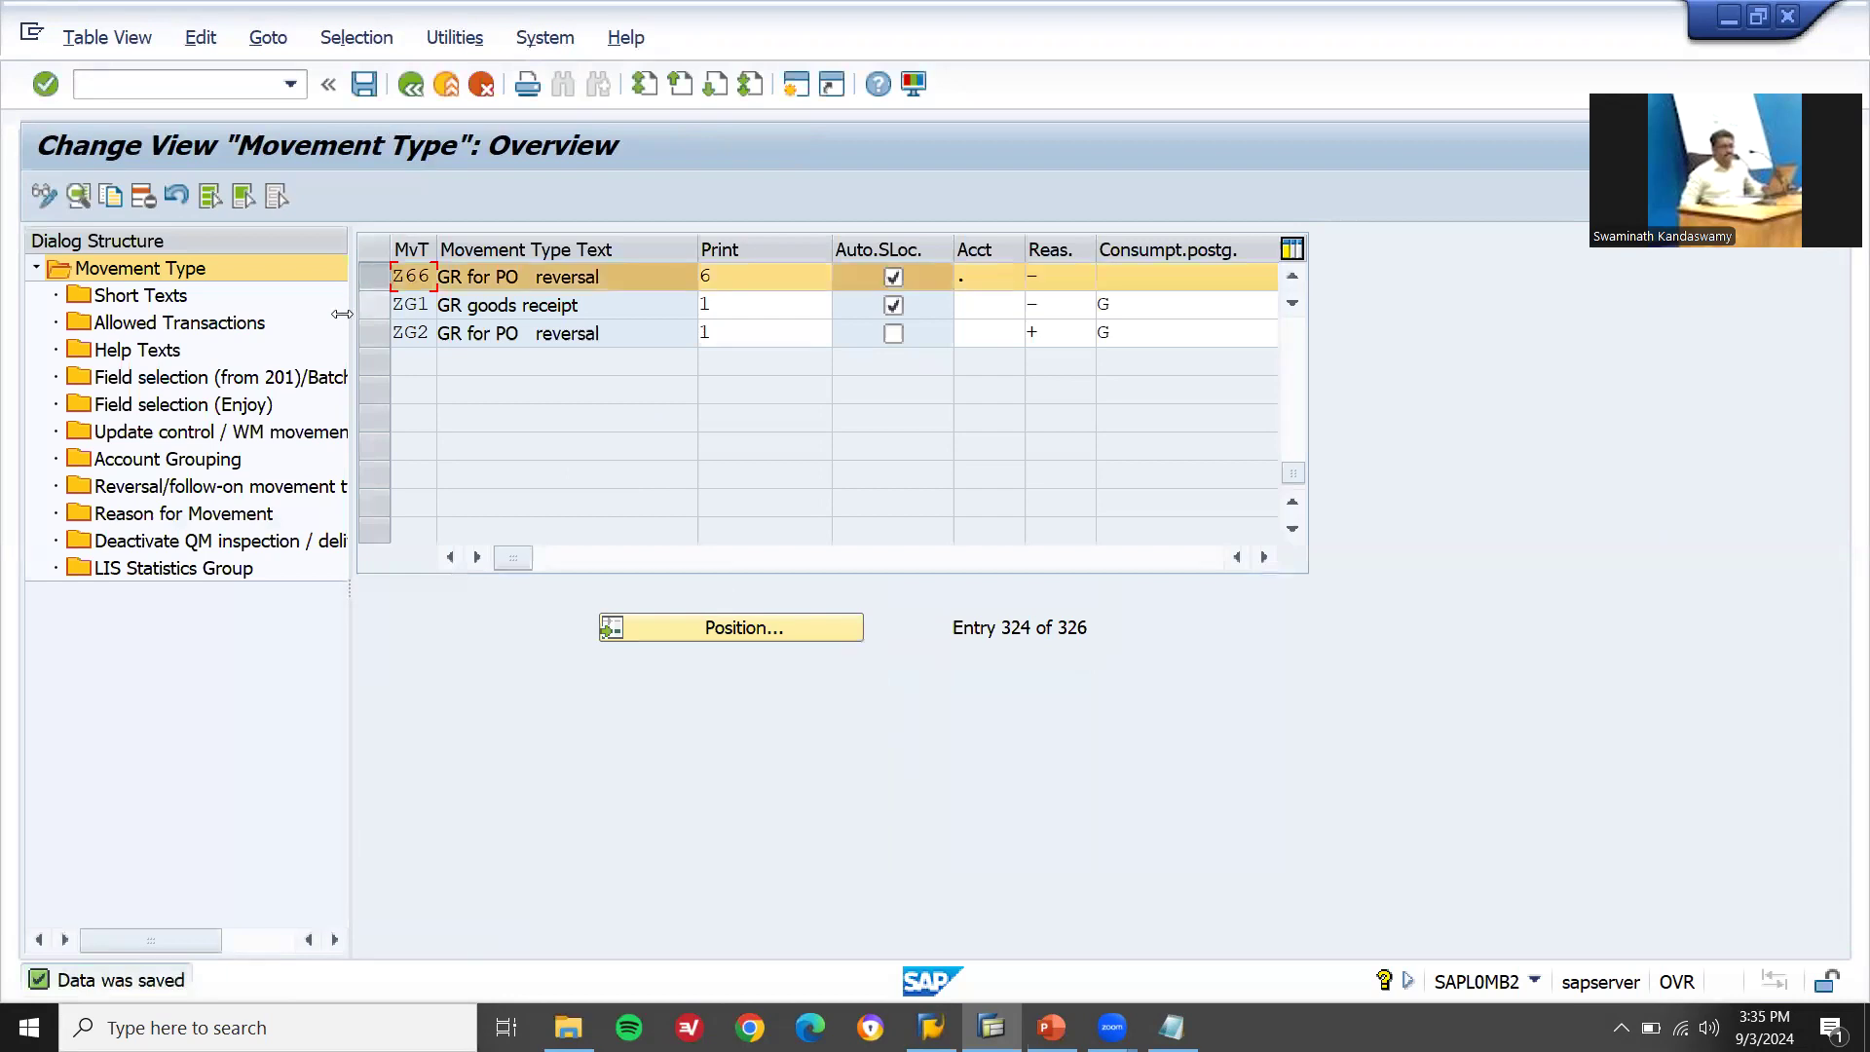
pyautogui.doubleClick(246, 412)
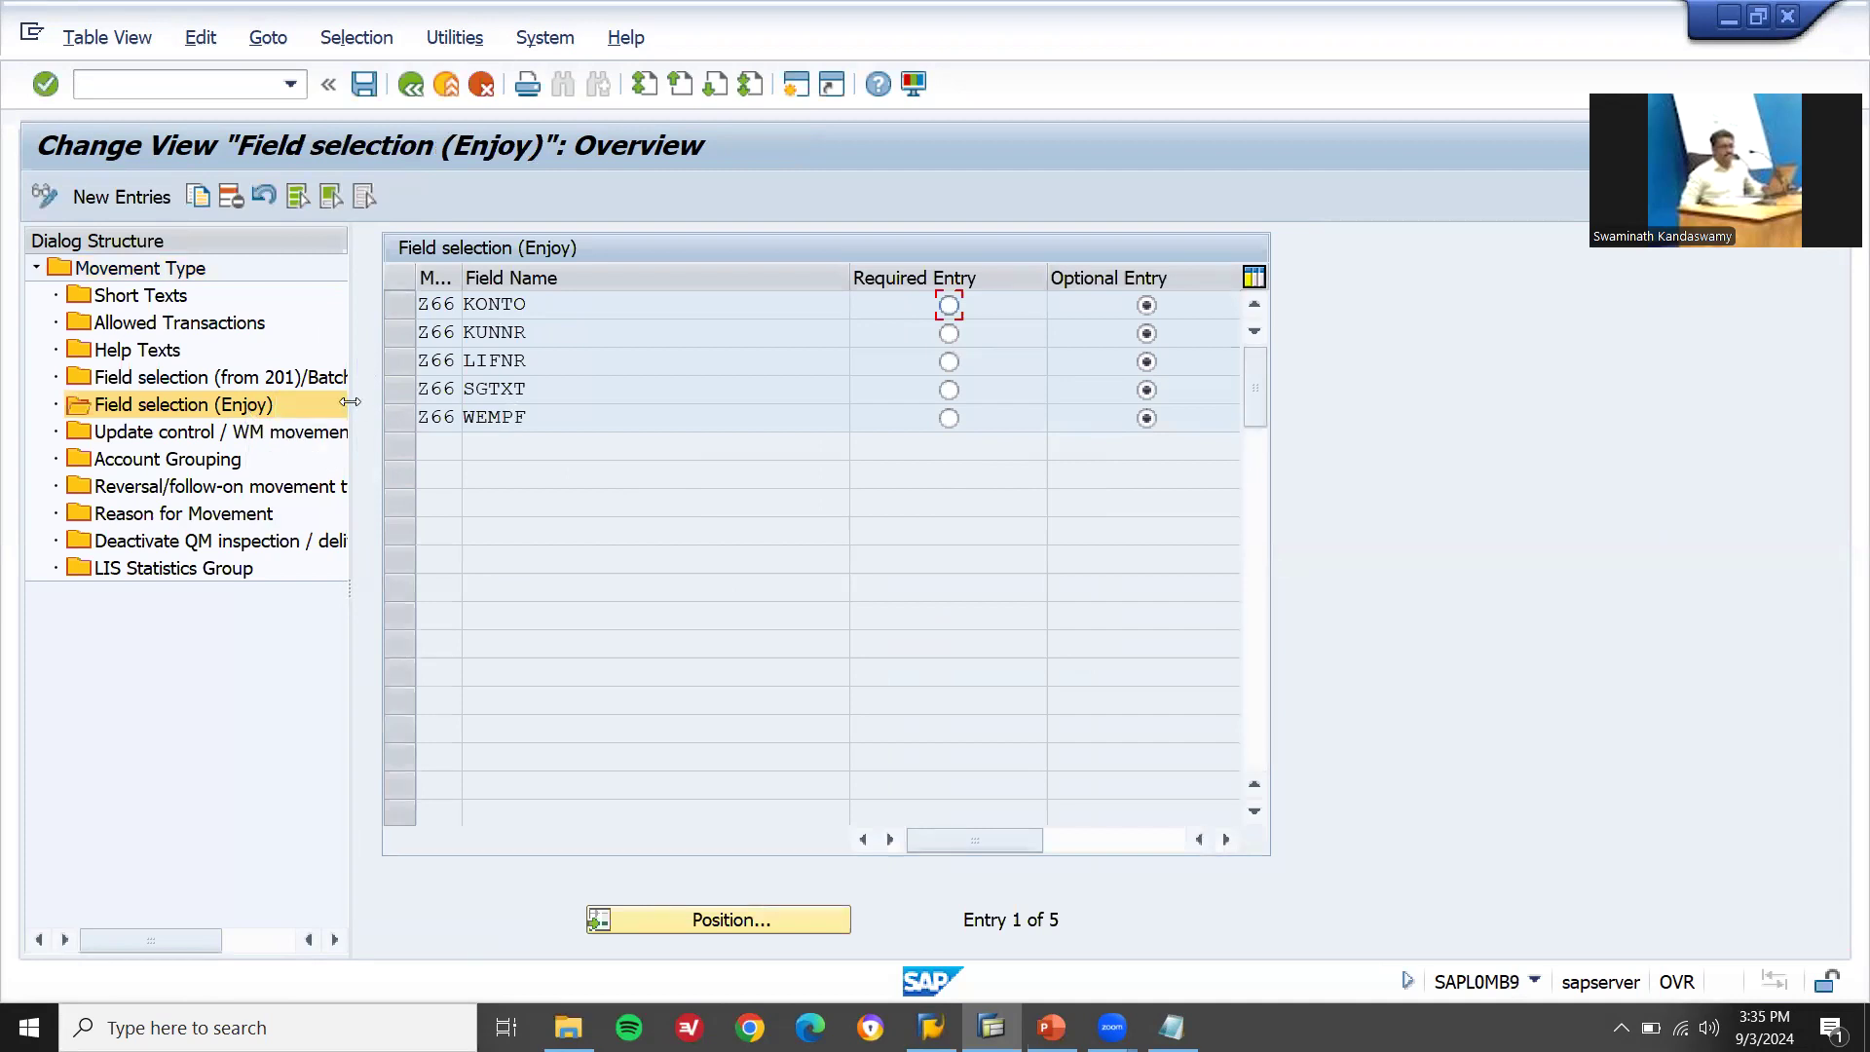
# - Make LIFNR, SGTXT and WEMPF required for Z66, keep KONTO optional, save and go back
pyautogui.moveTo(351, 401); pyautogui.dragTo(250, 393)
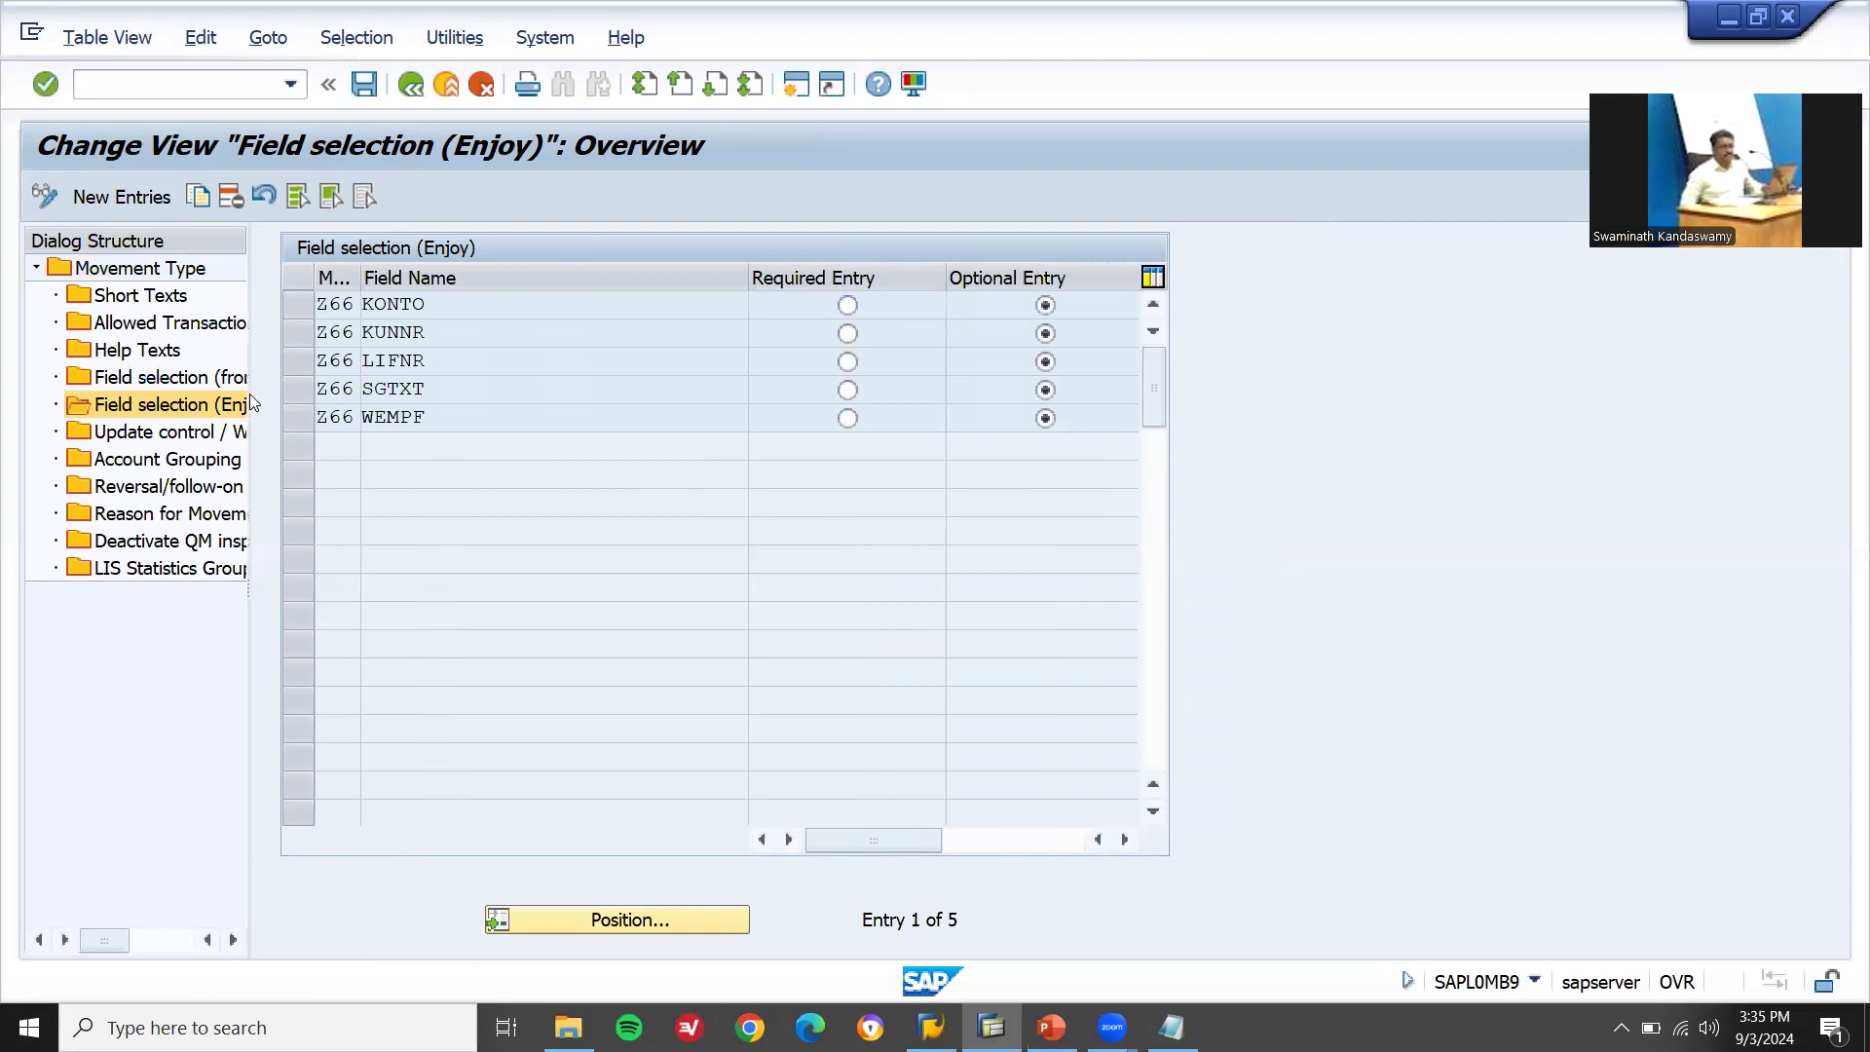
pyautogui.click(848, 364)
pyautogui.click(845, 394)
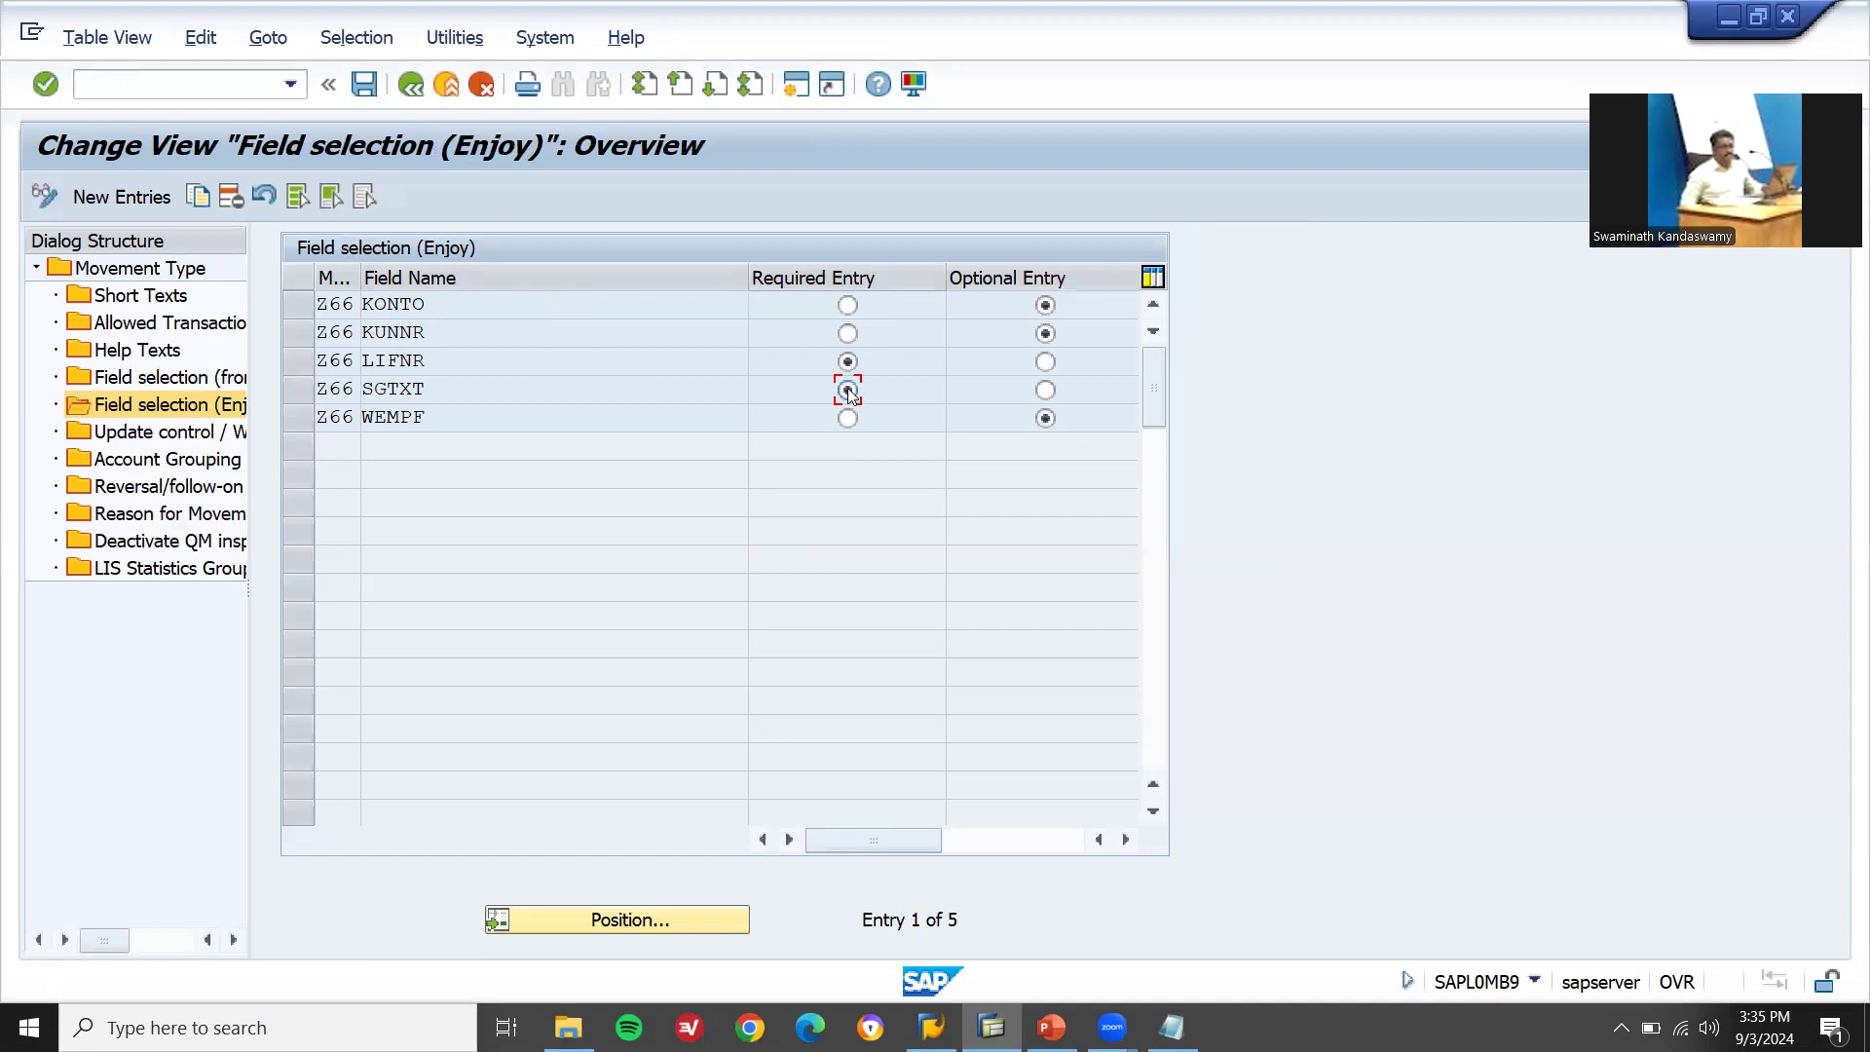
pyautogui.click(848, 305)
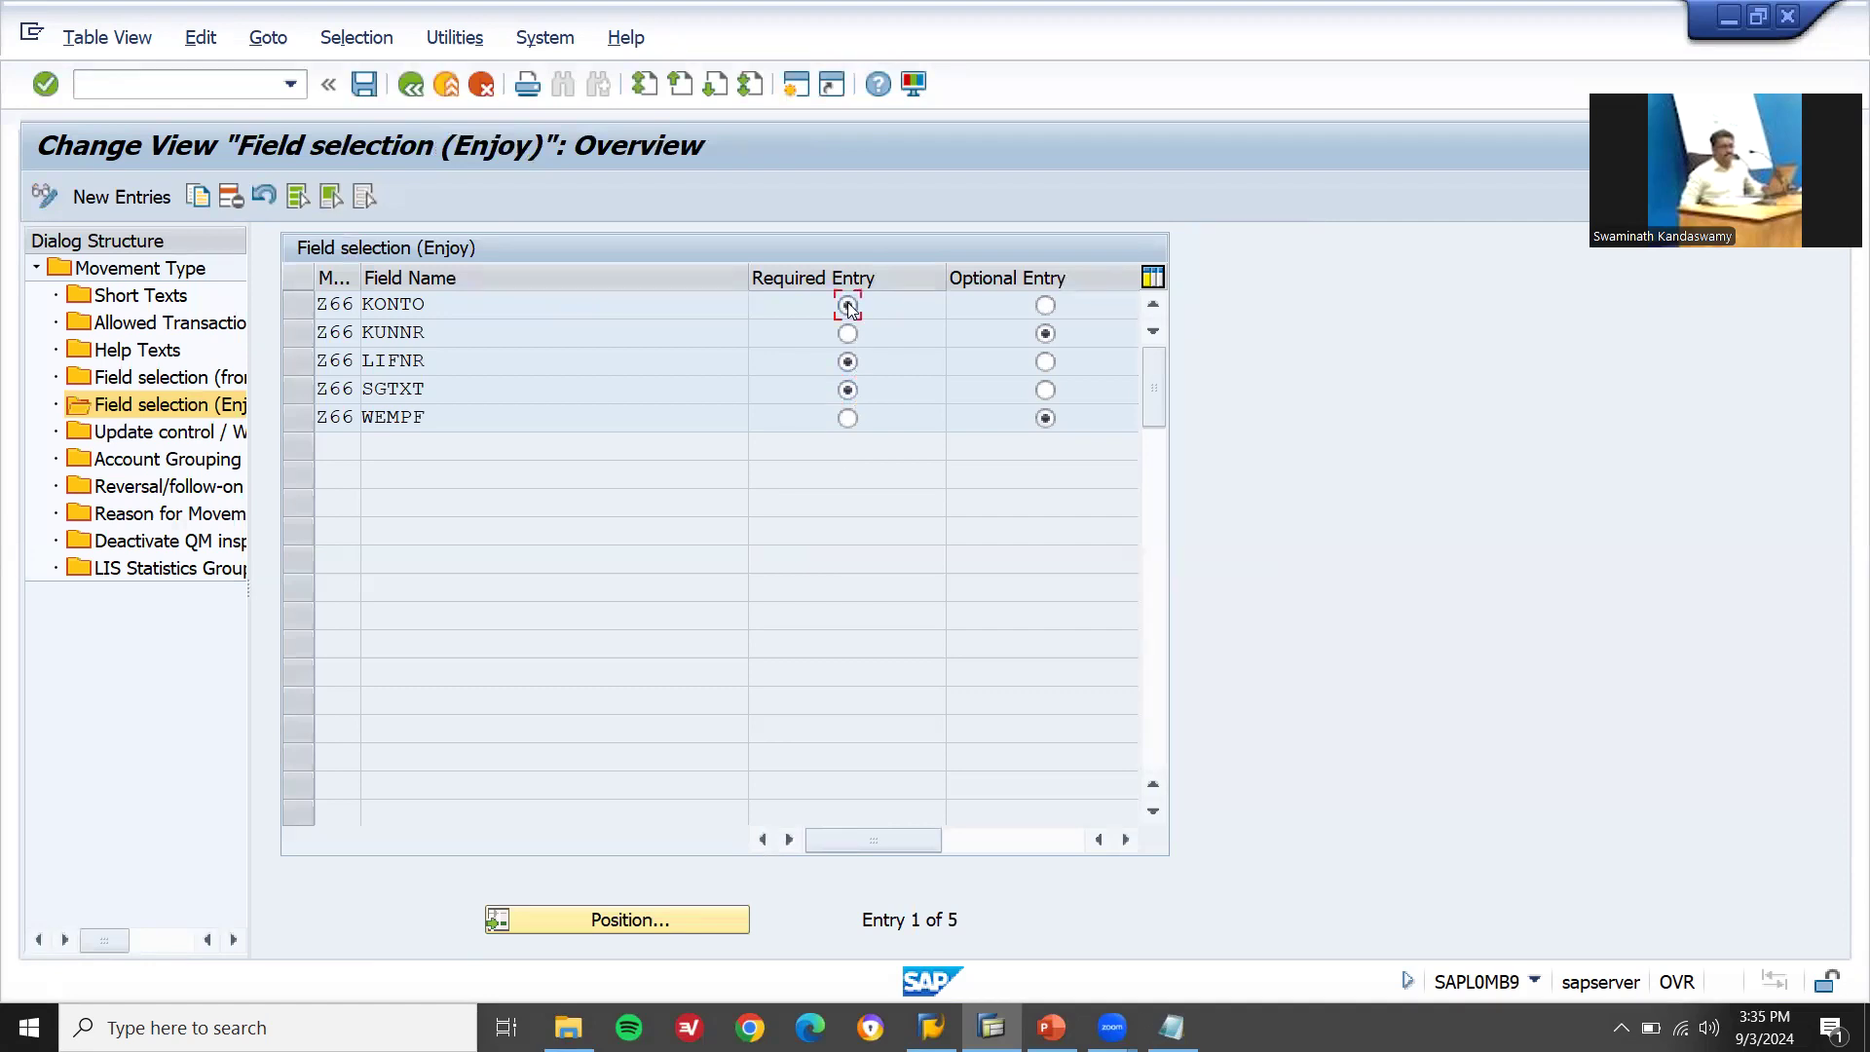
pyautogui.click(1048, 306)
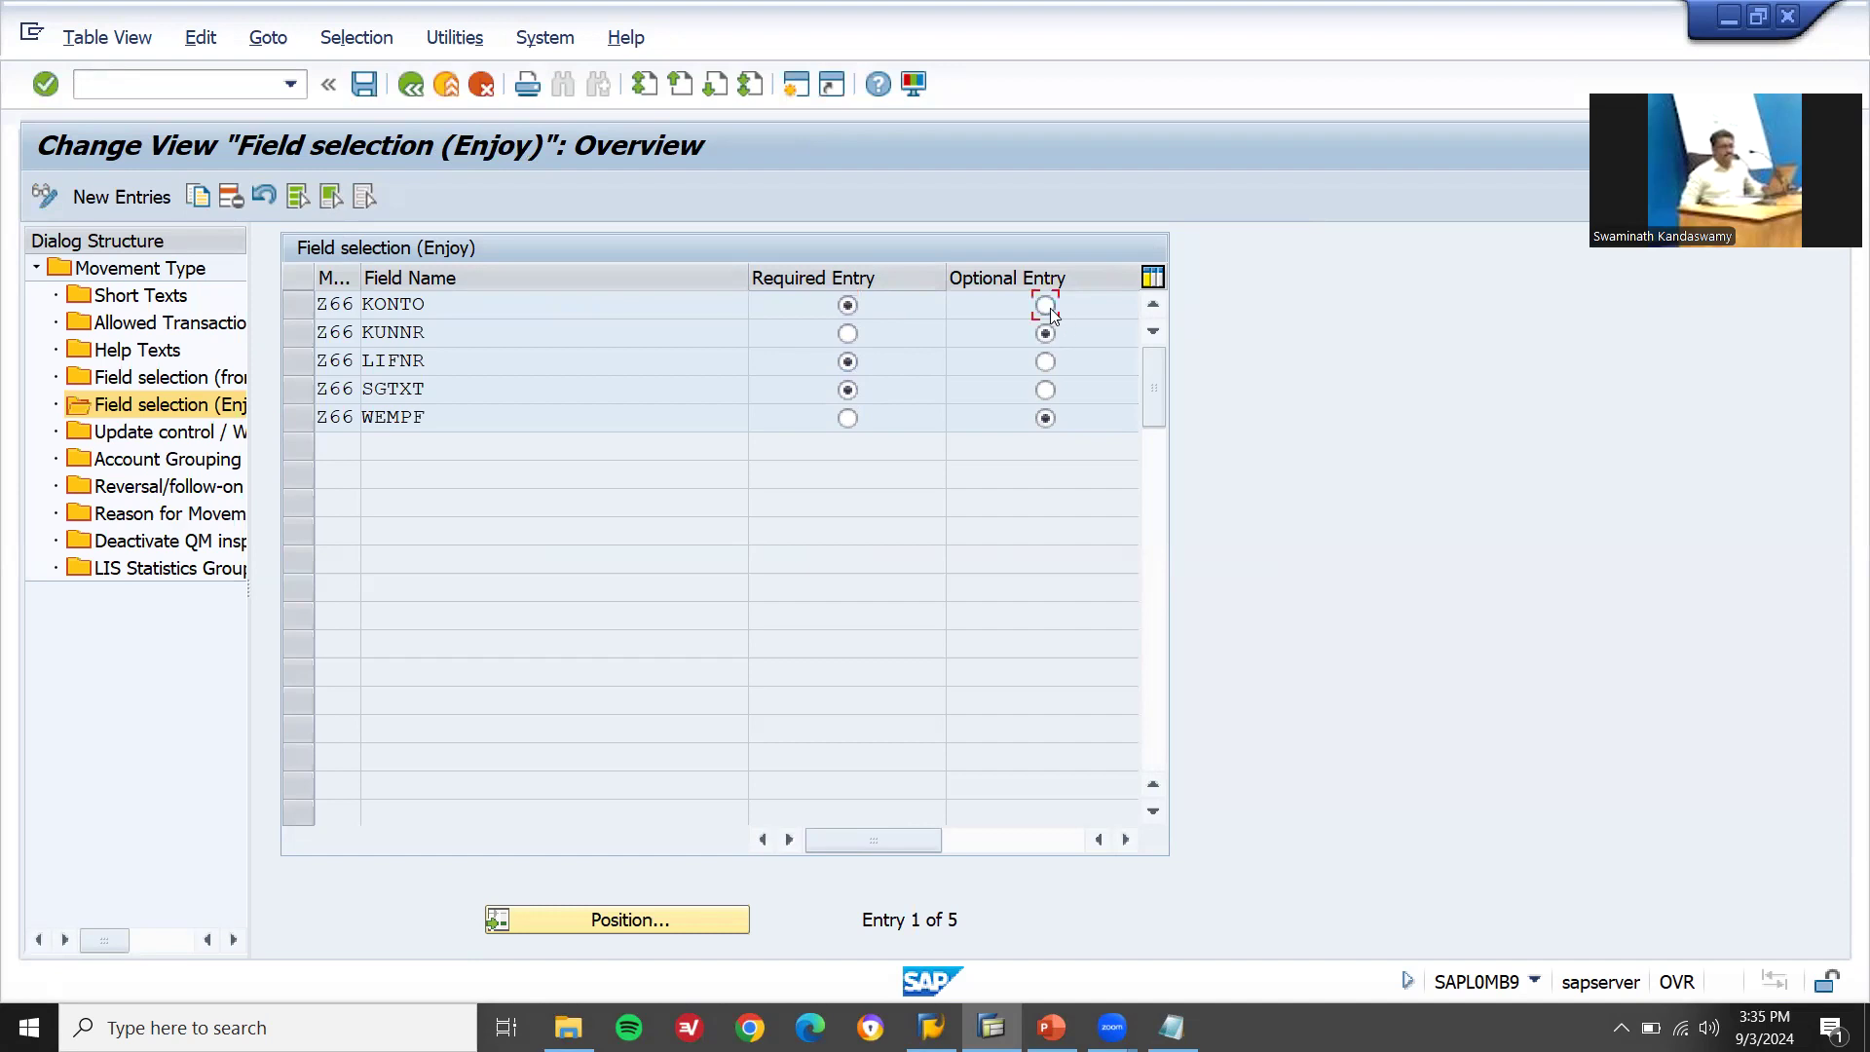
pyautogui.click(845, 421)
pyautogui.hotkey('ctrl', 's')
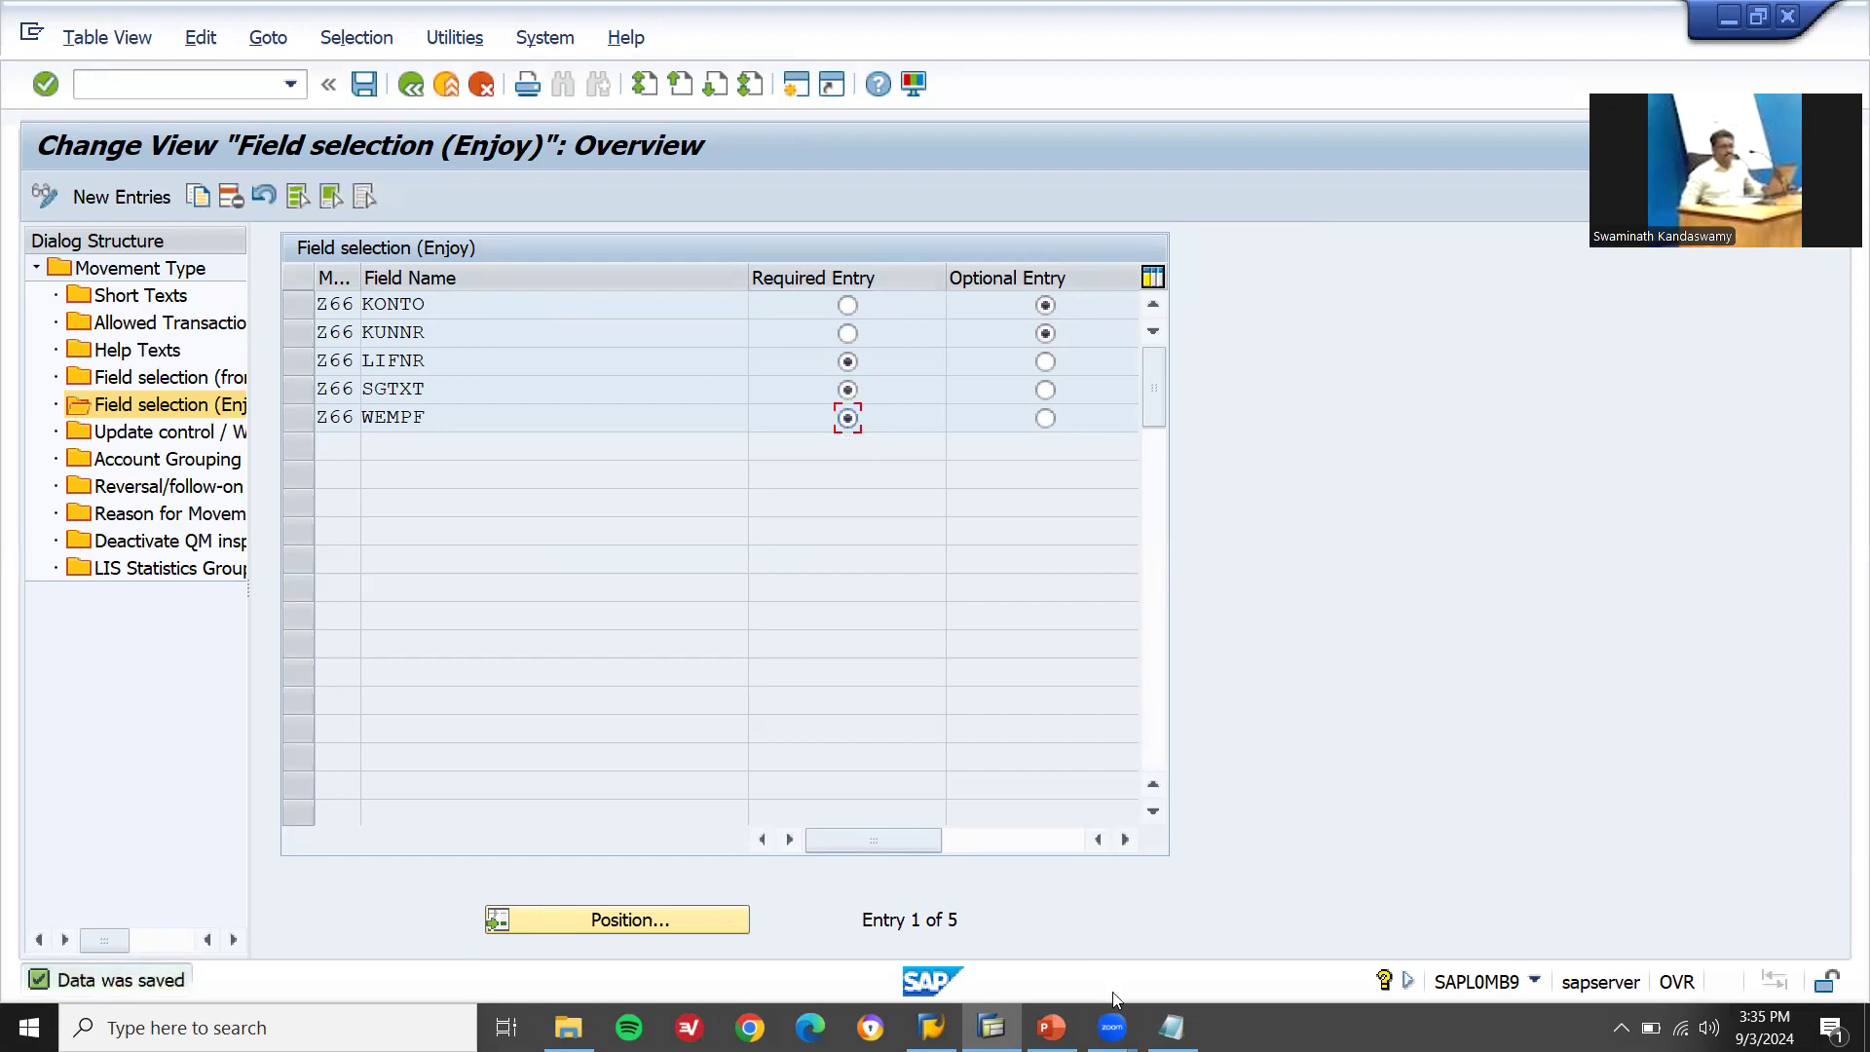
pyautogui.press('F3')
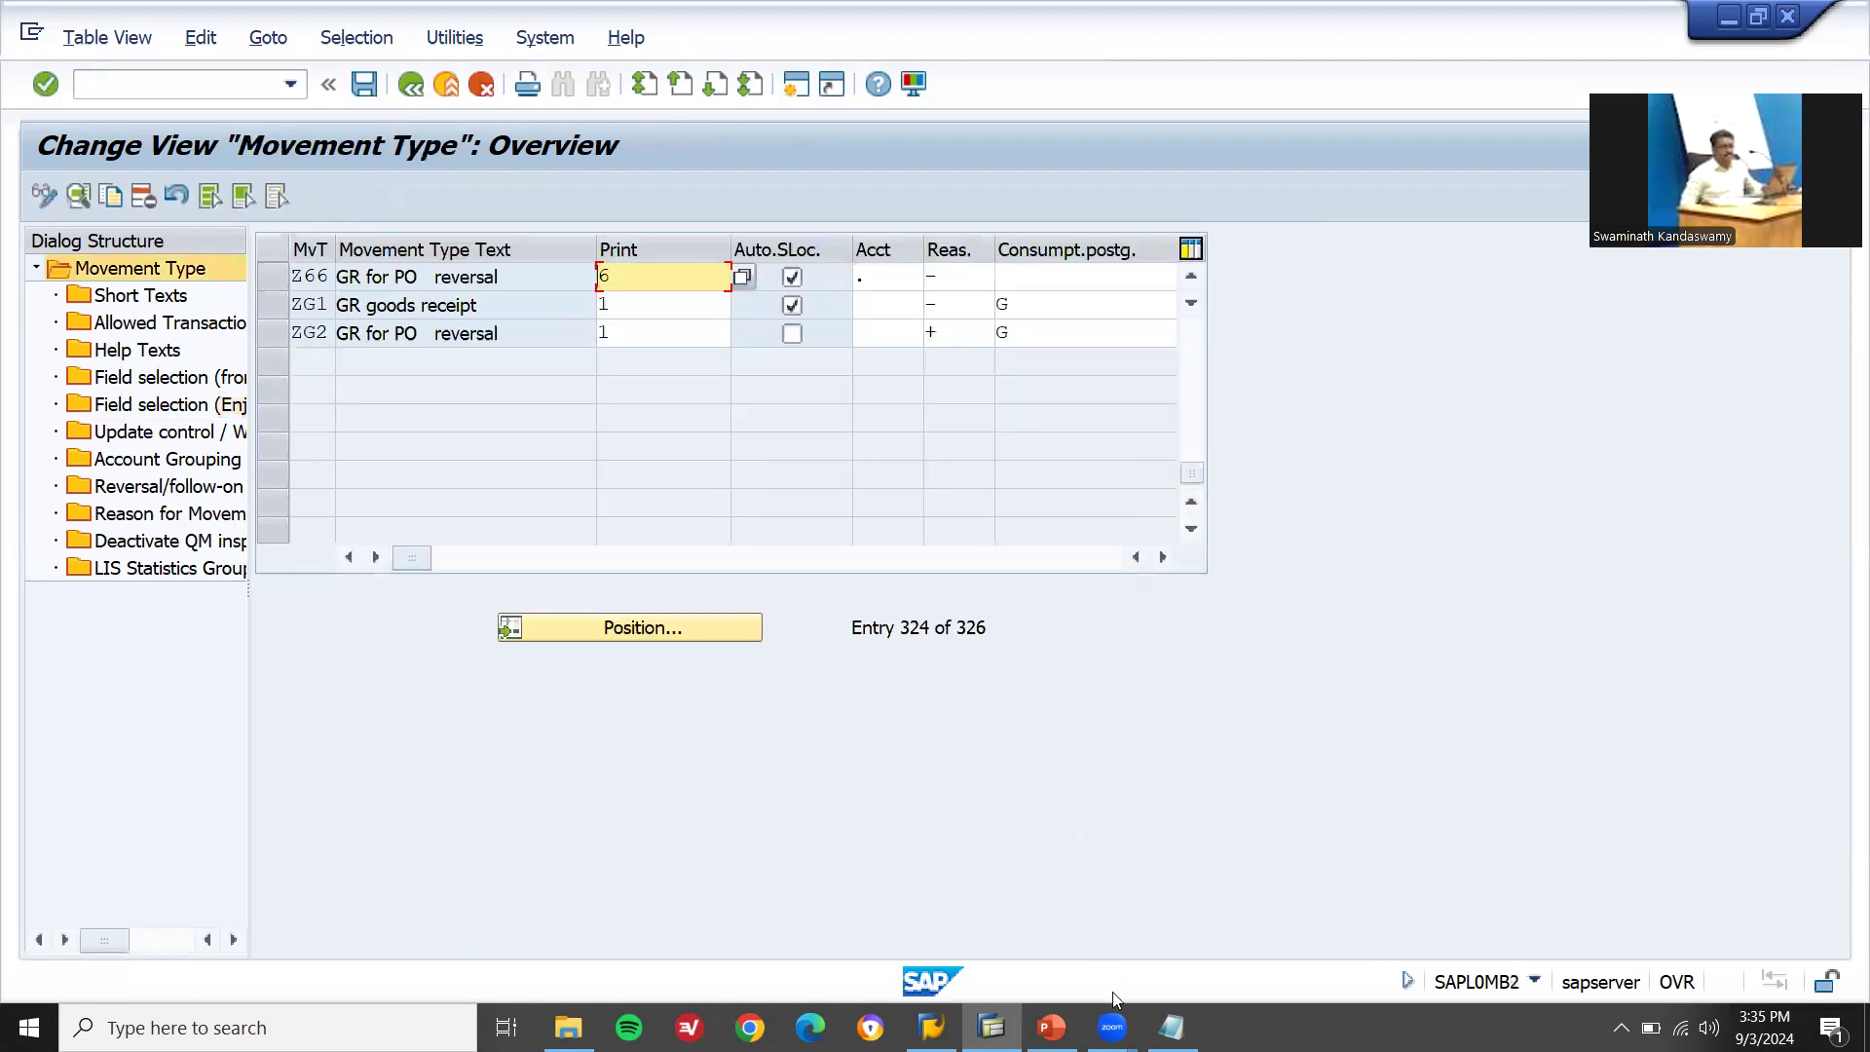
# - Leave movement type maintenance and start G/L account maintenance with FS00
pyautogui.press('F3')
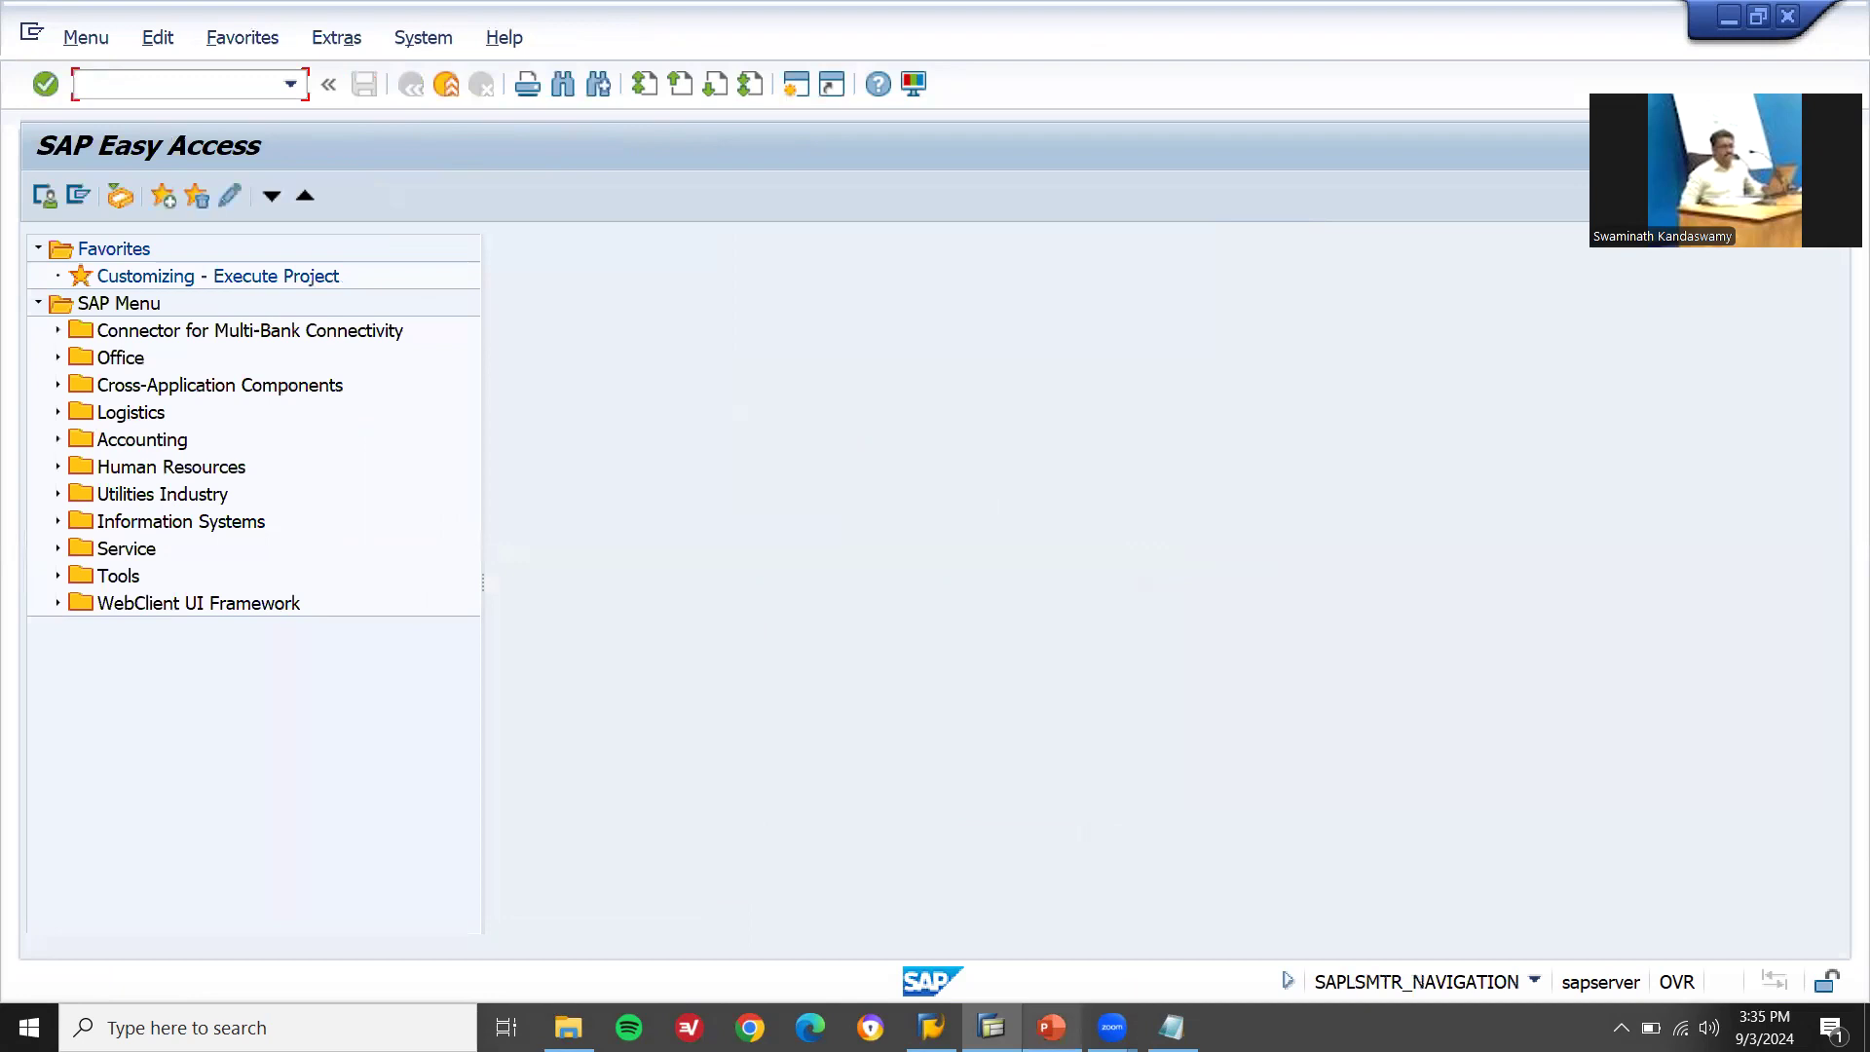
pyautogui.write('FS00')
pyautogui.press('Return')
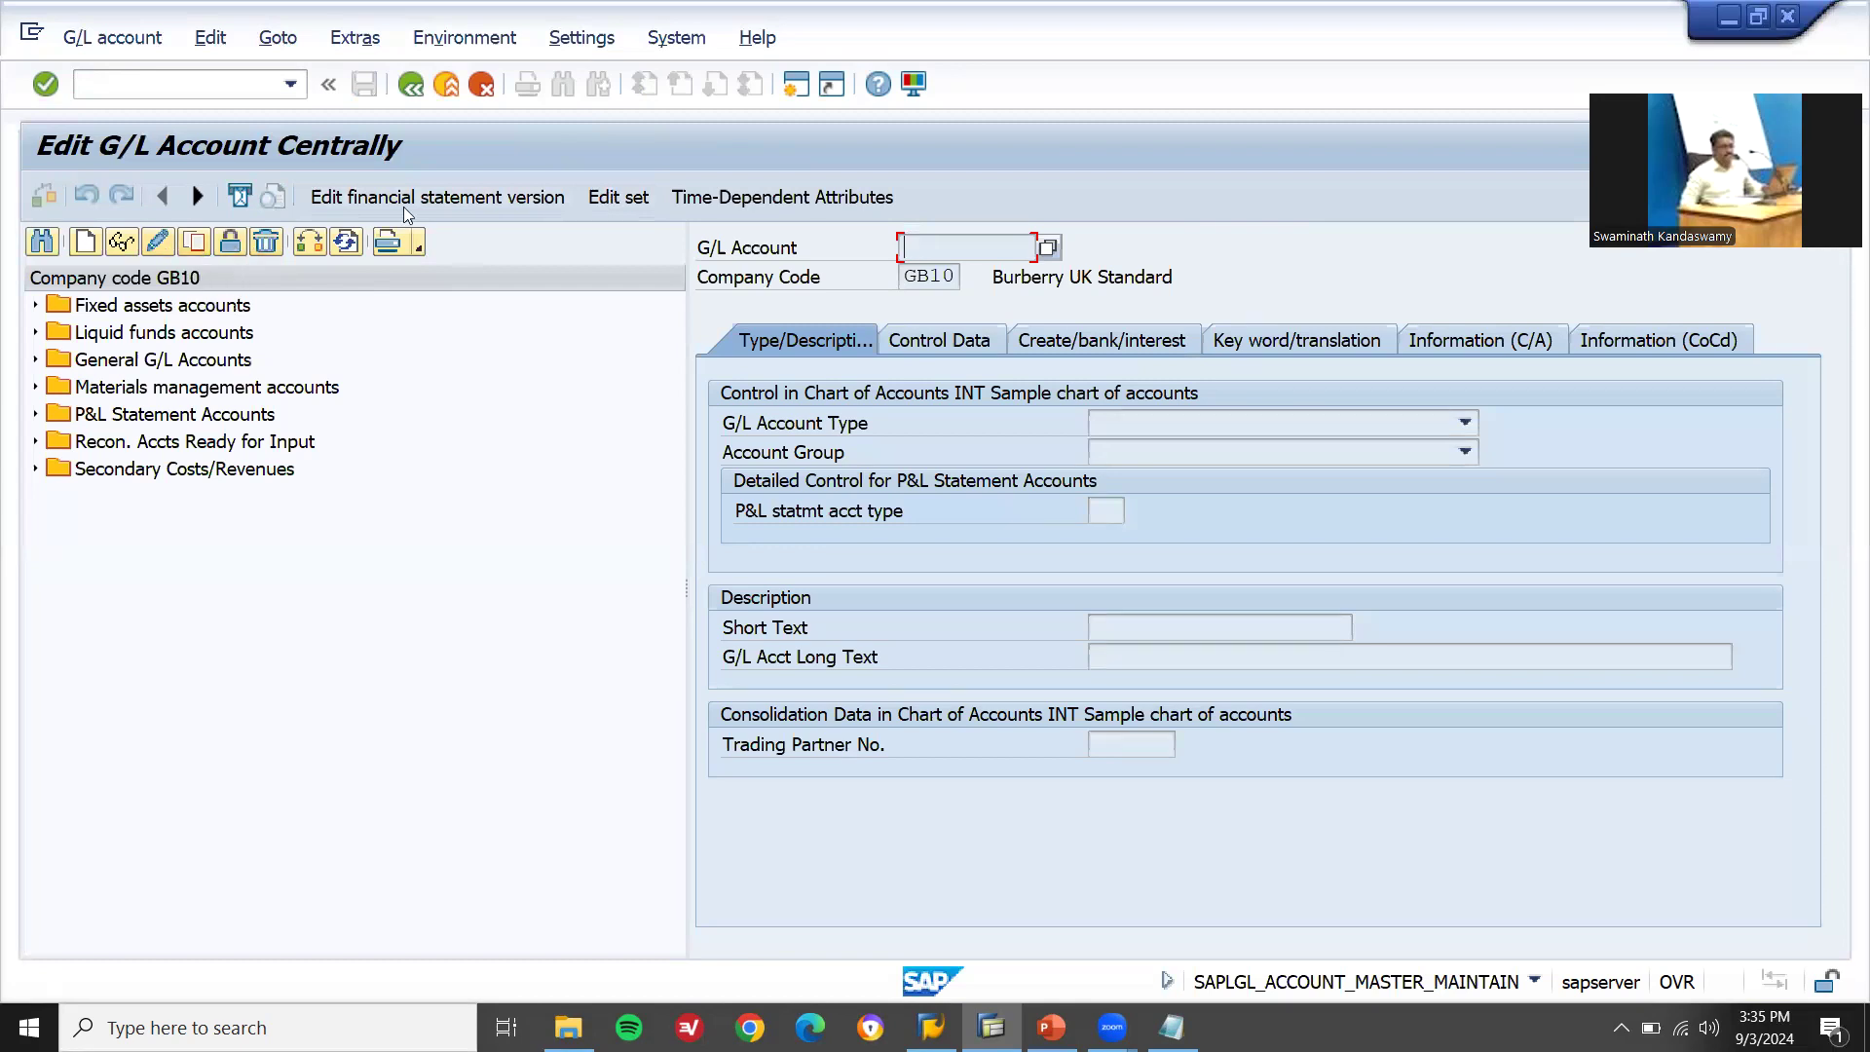
# - Search the GB10 account tree for MATERIAL and expand the Materials management accounts folder
pyautogui.click(45, 242)
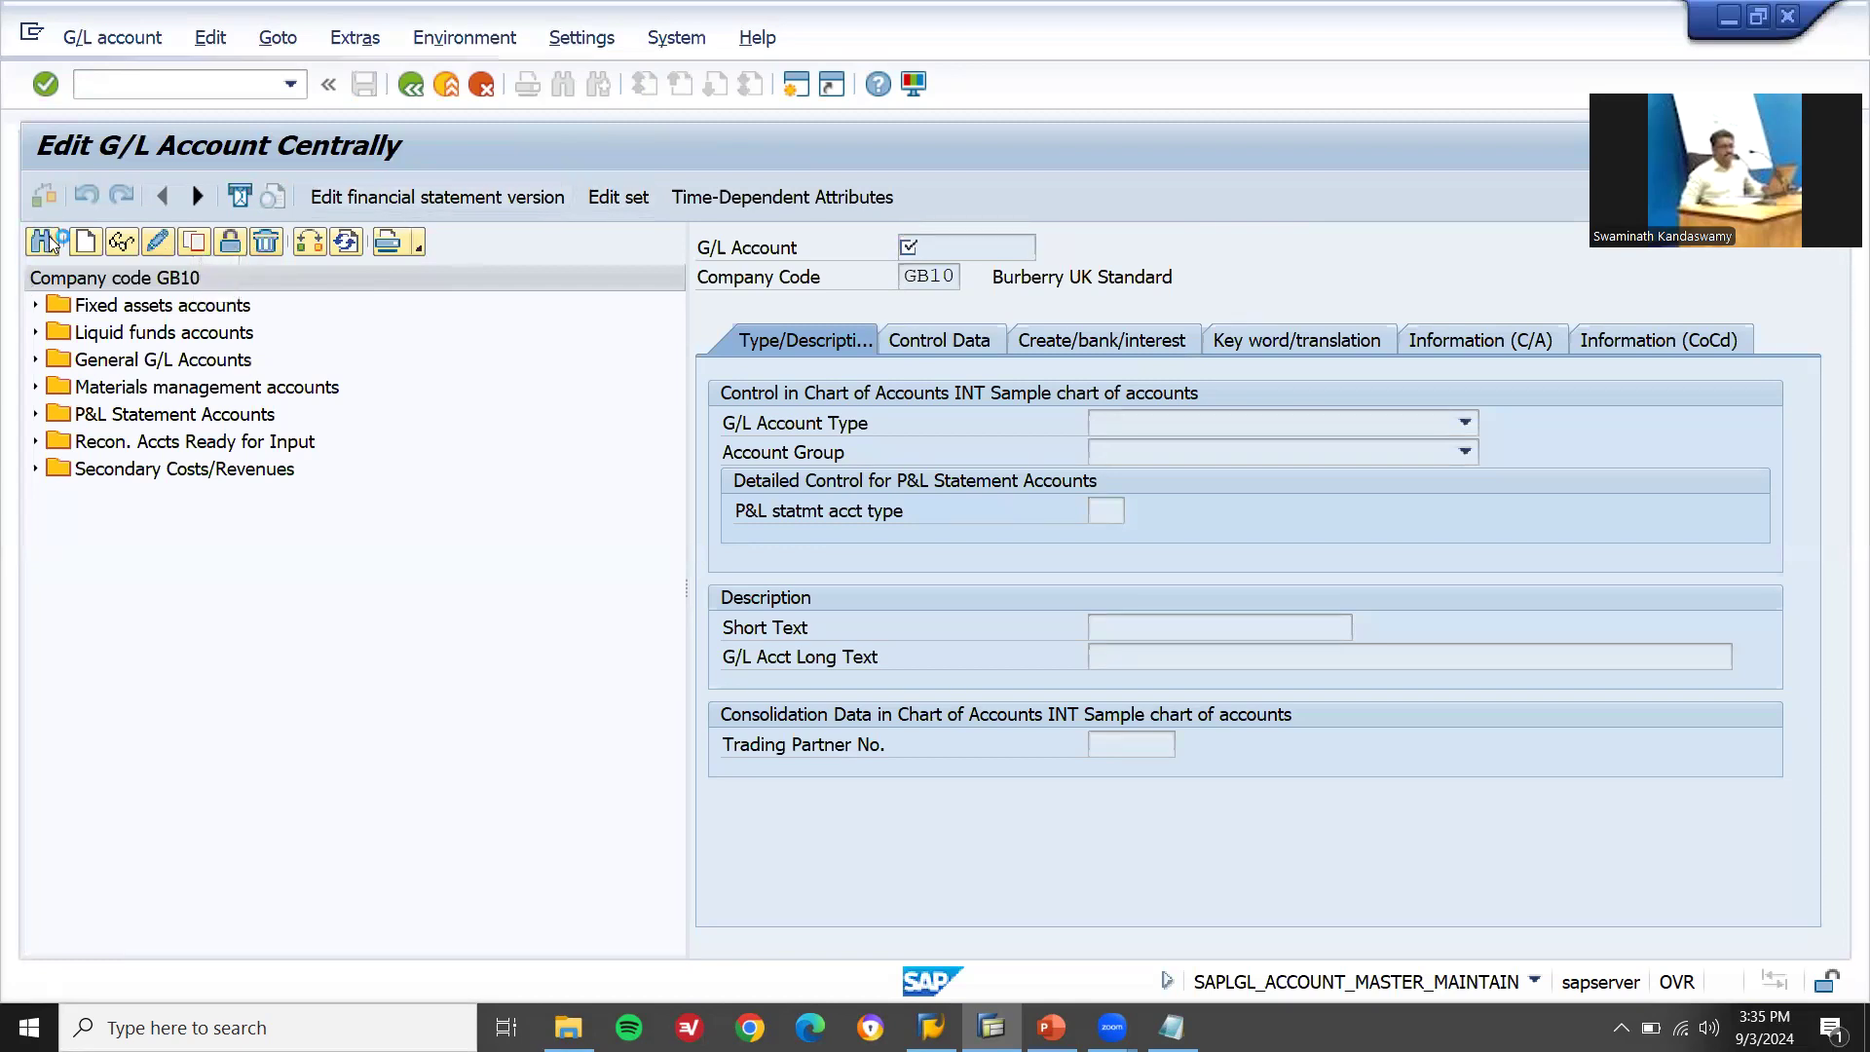
pyautogui.write('MATERIAL')
pyautogui.press('Return')
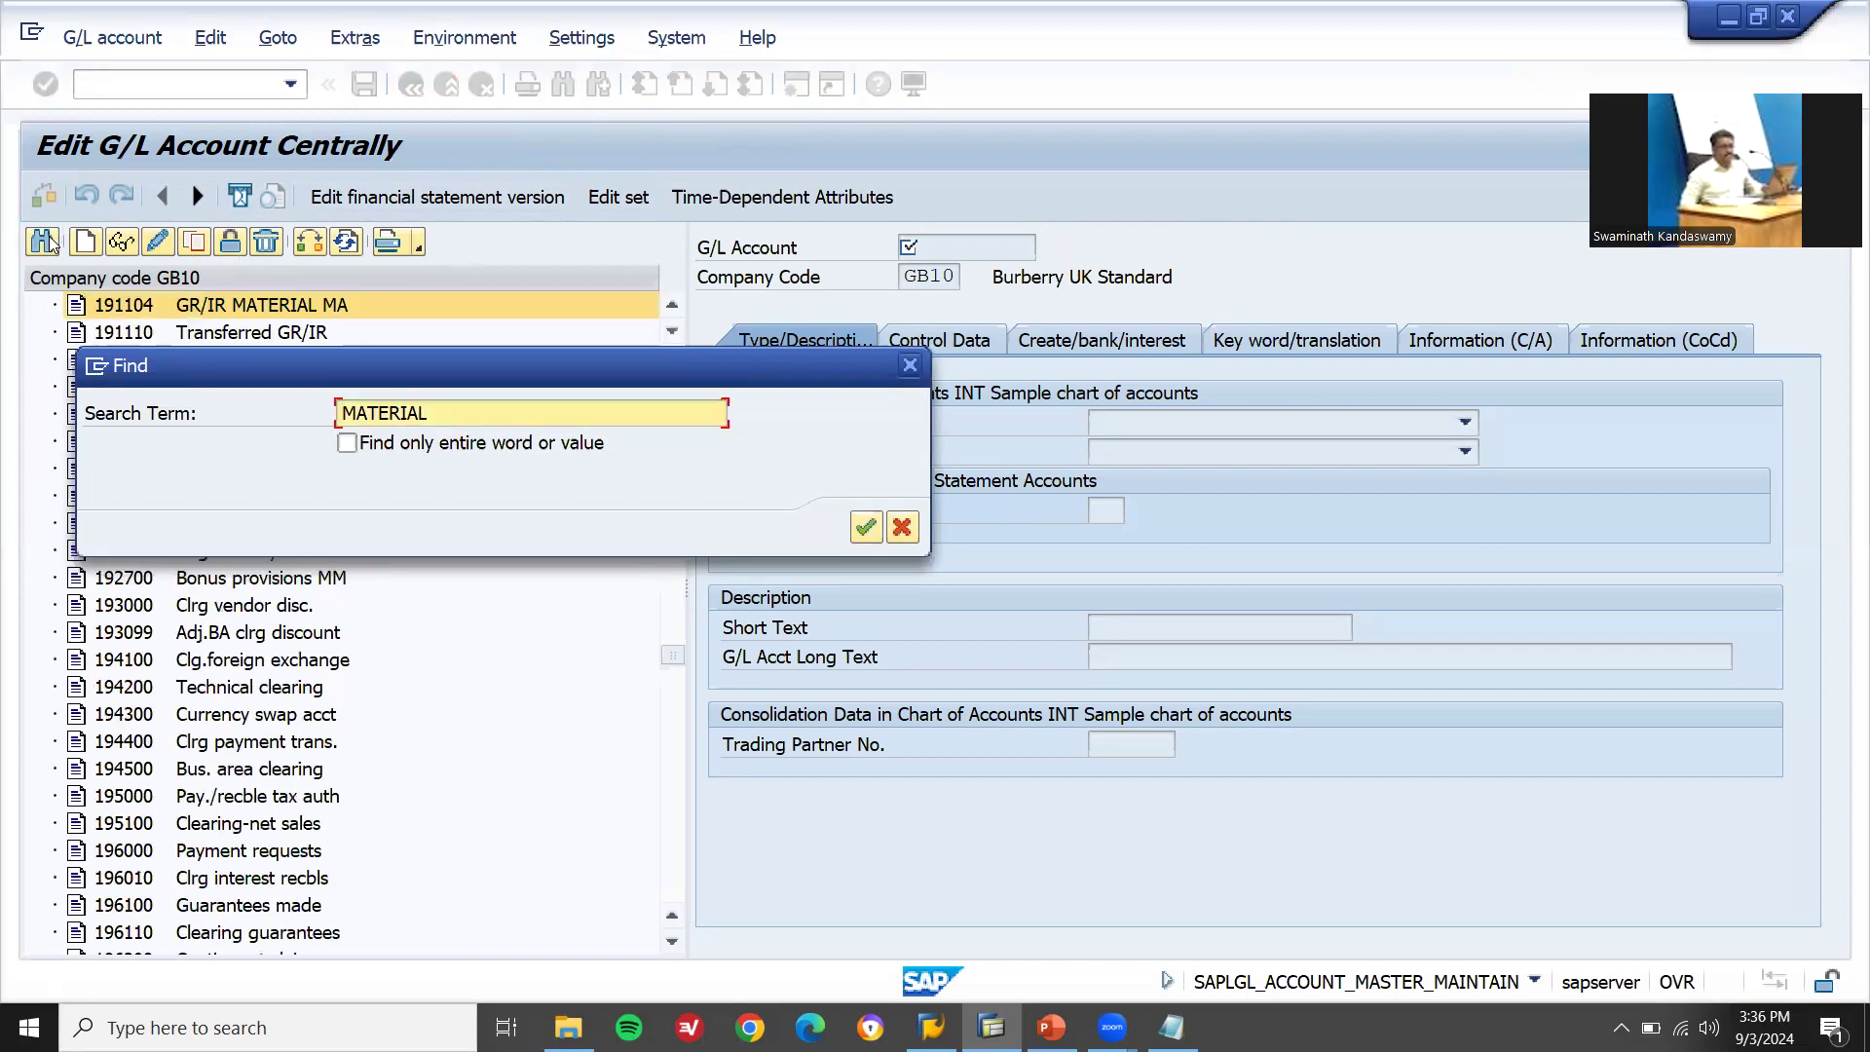
pyautogui.press('Return')
pyautogui.press('Return')
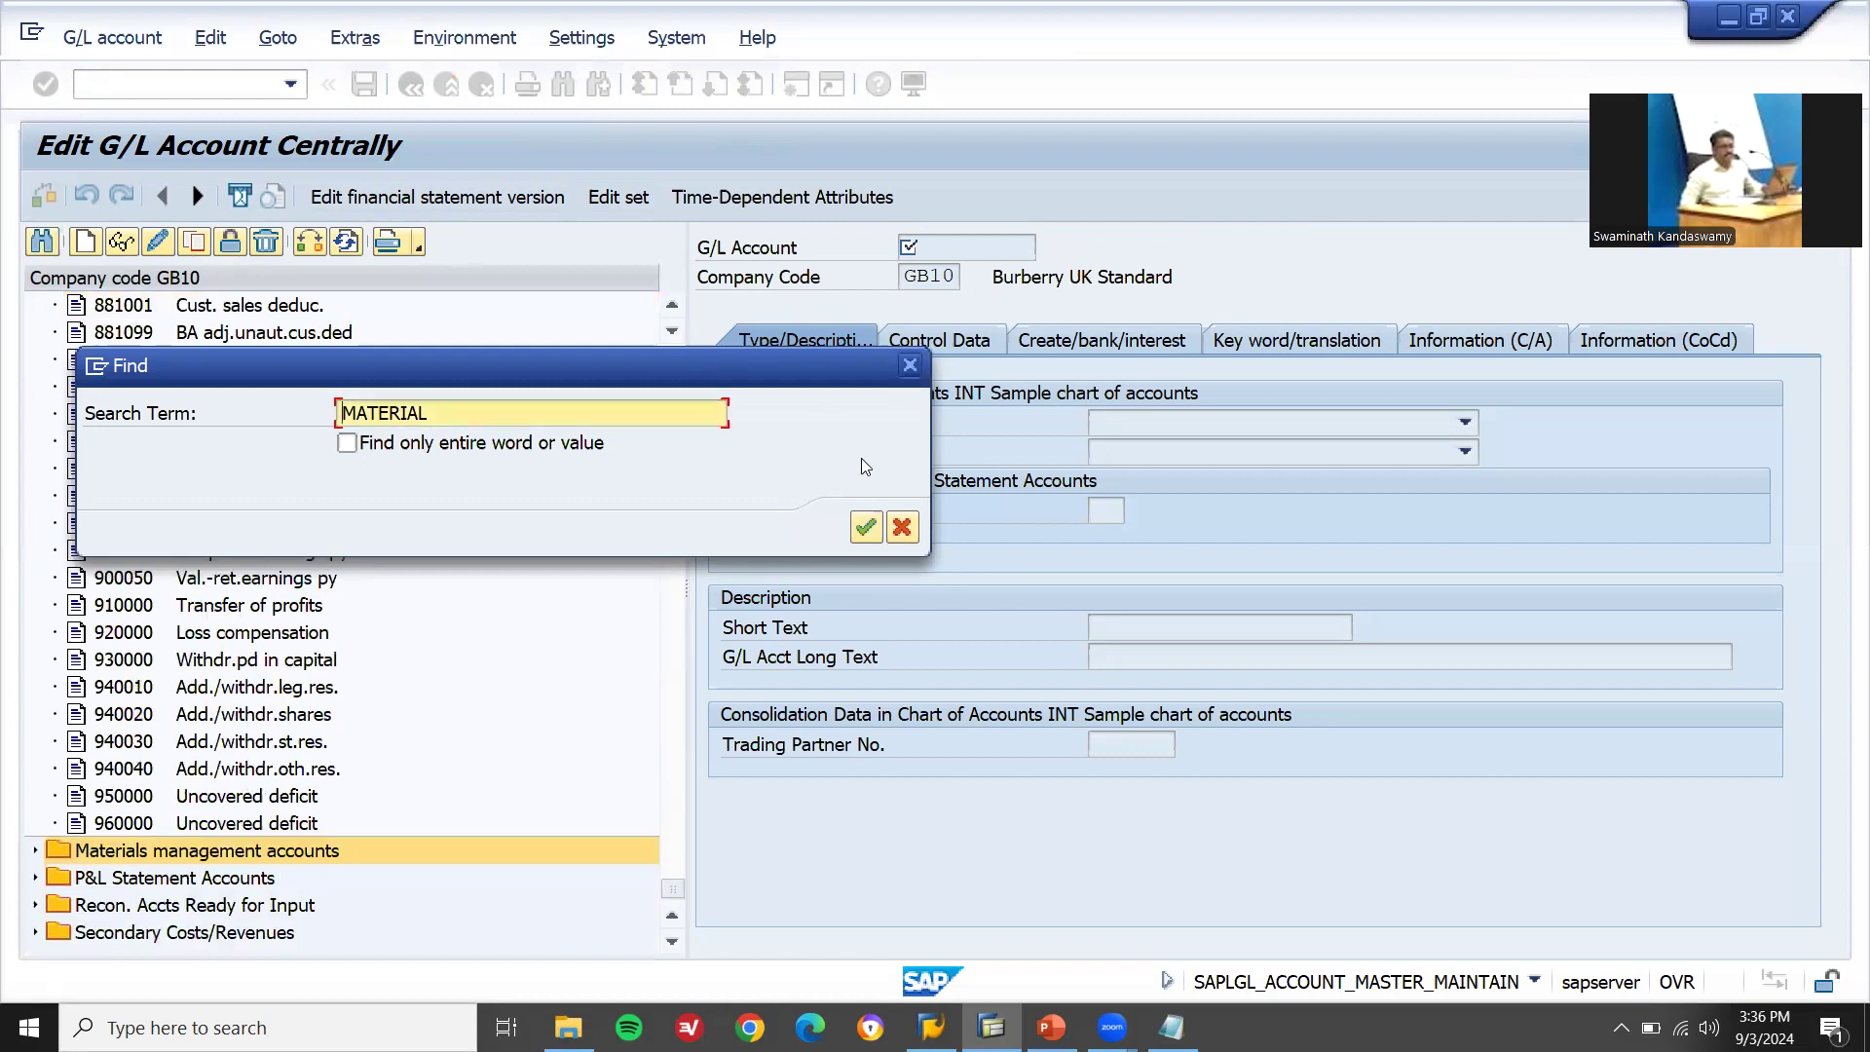
pyautogui.click(904, 529)
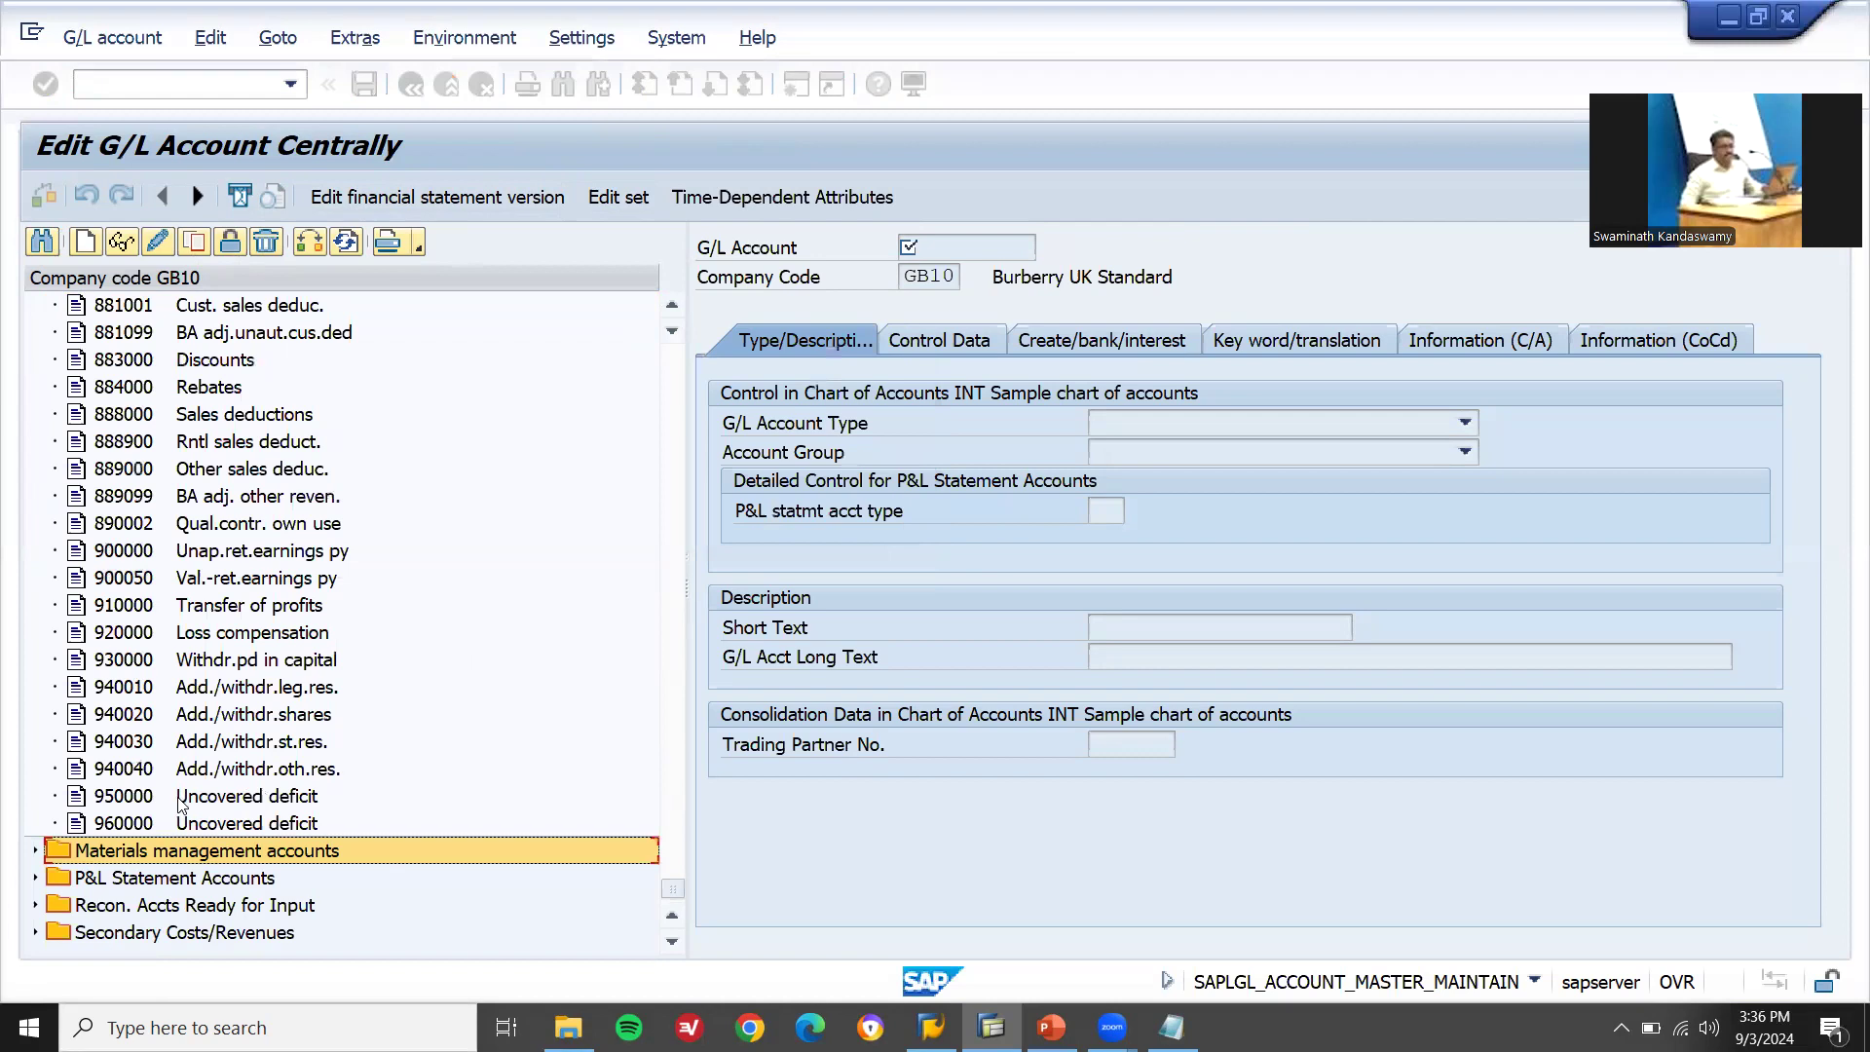
pyautogui.click(35, 850)
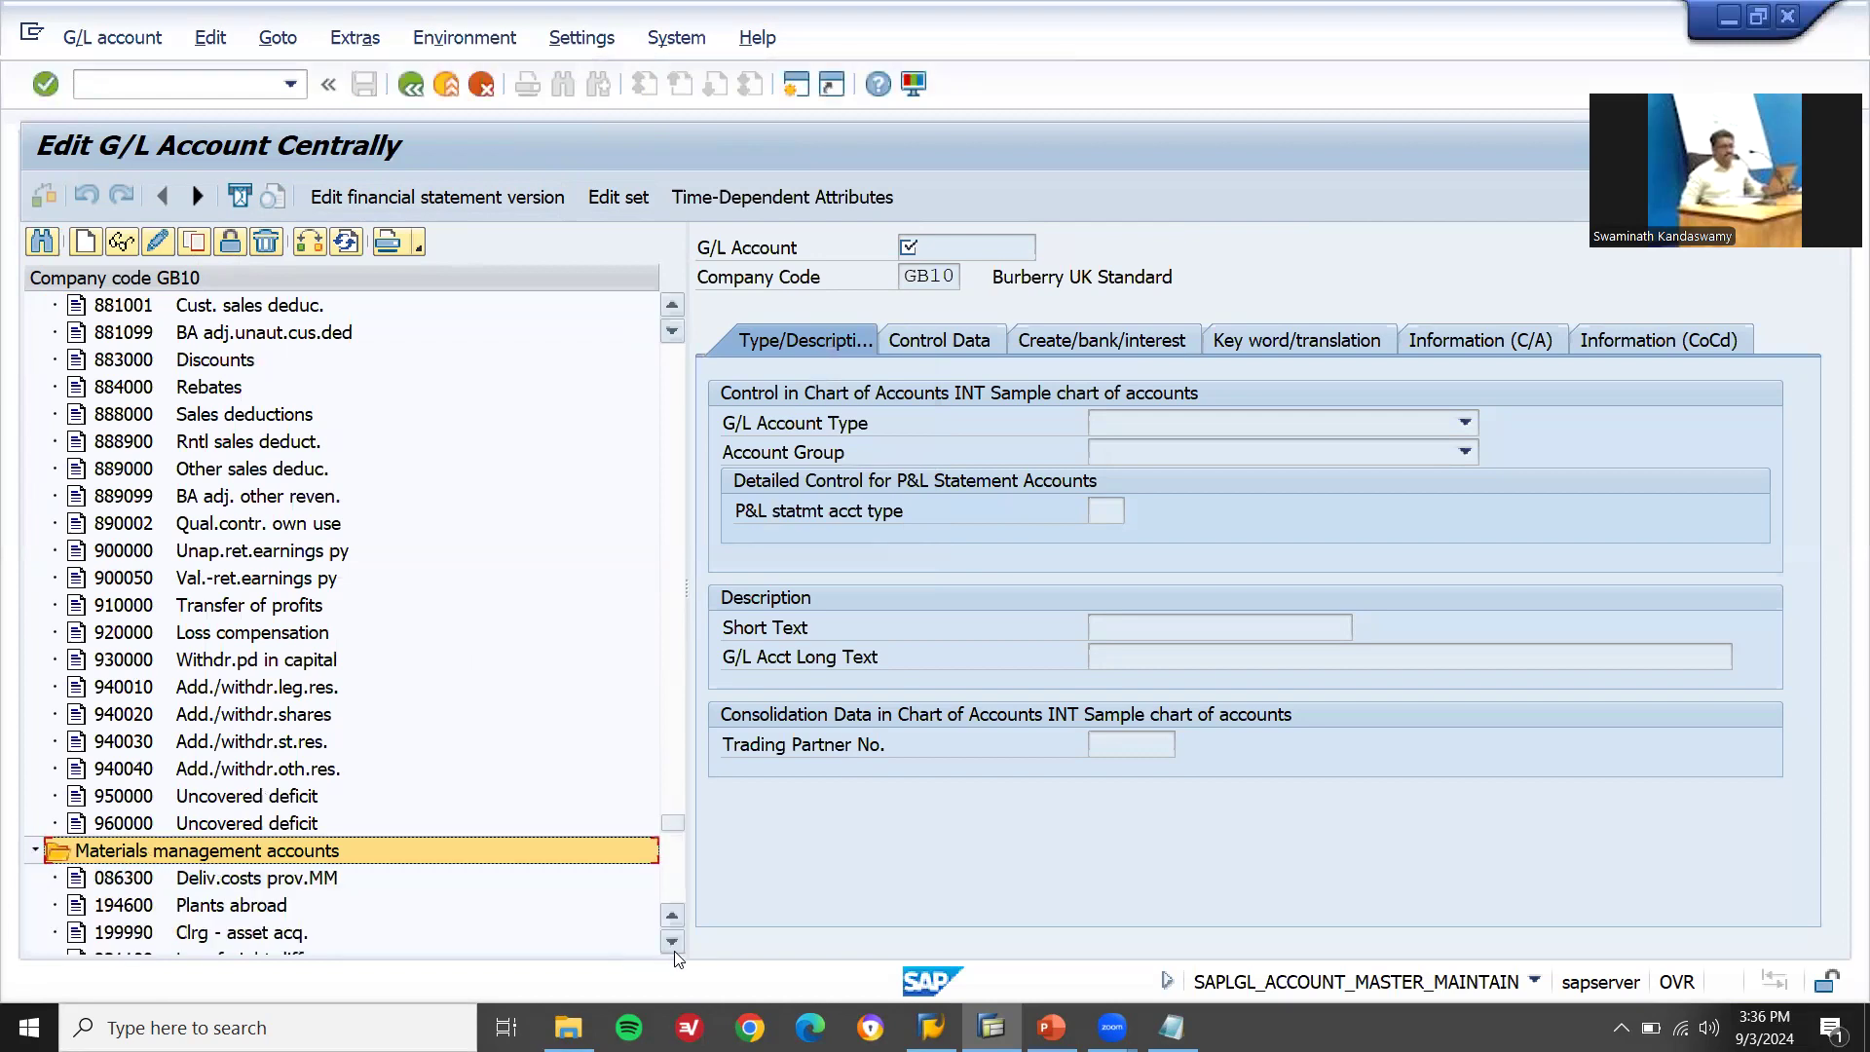
pyautogui.scroll(-5, 676, 953)
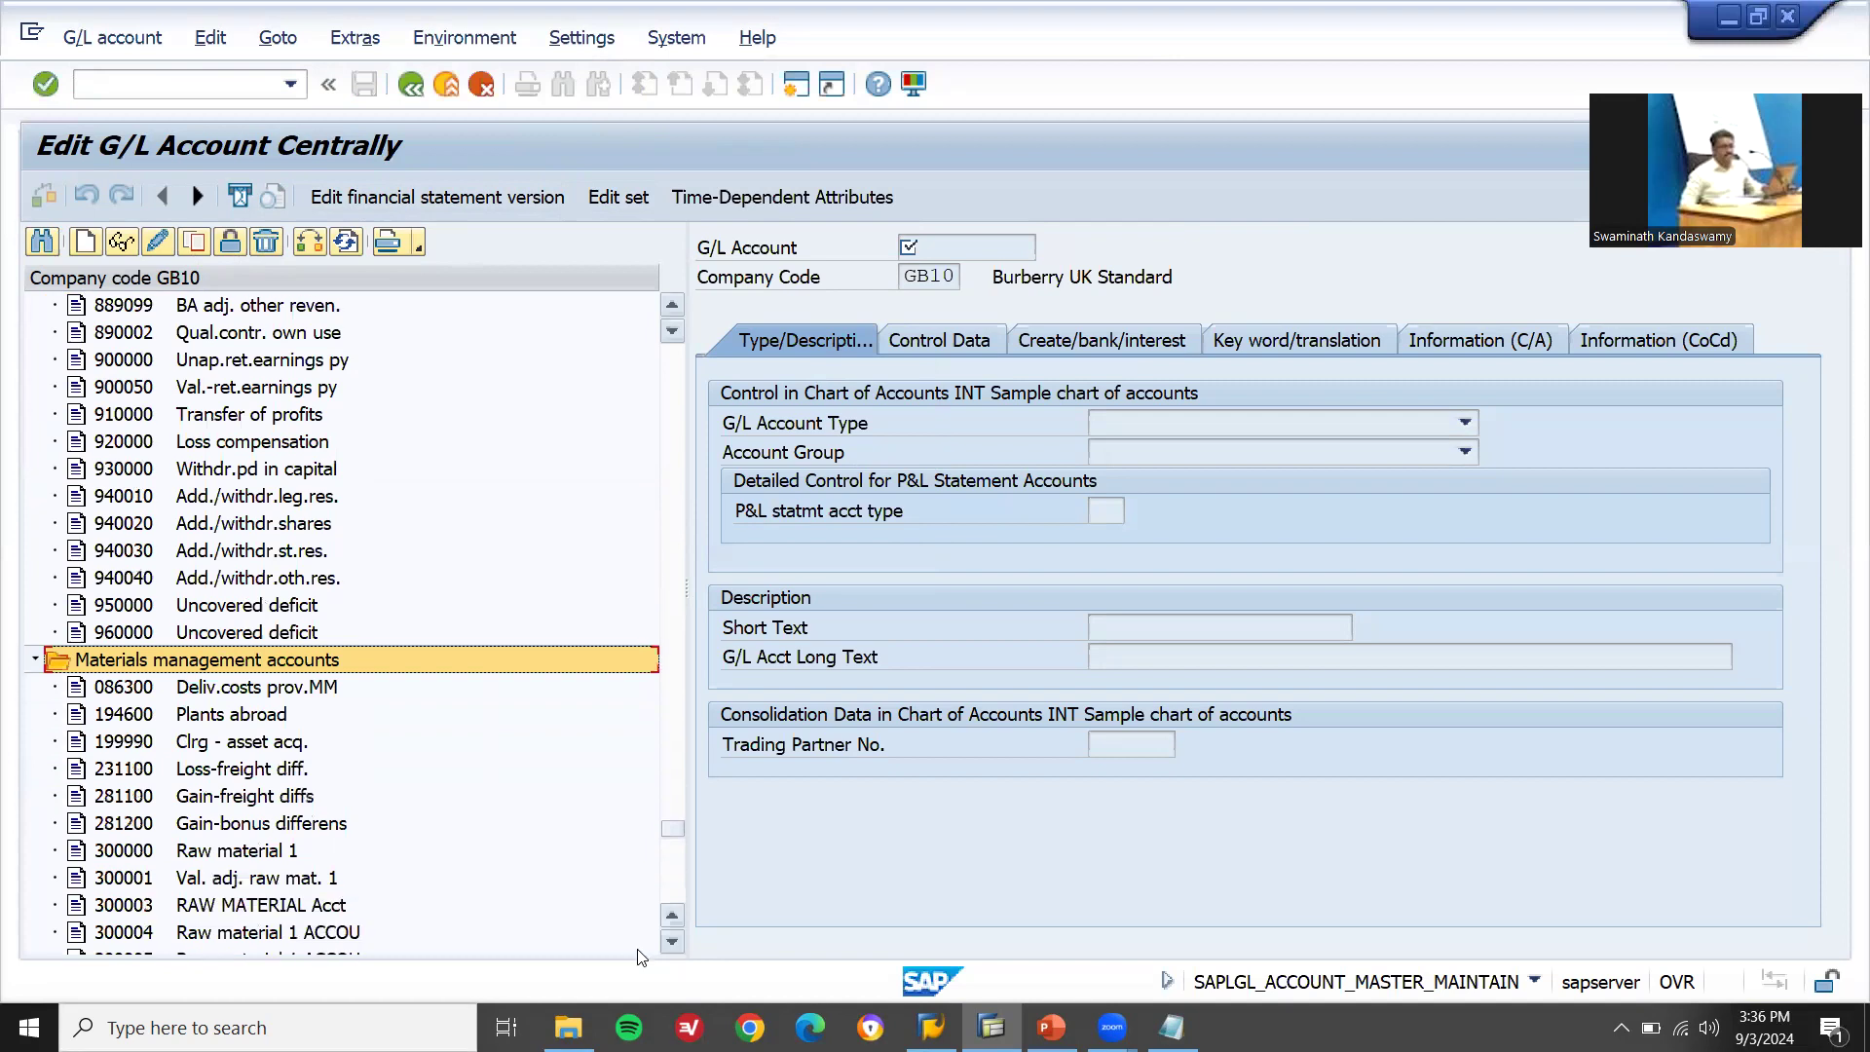
# - Copy reference account 300000 Raw material 1 into new G/L account 300006, noting the number in Notepad
pyautogui.click(257, 855)
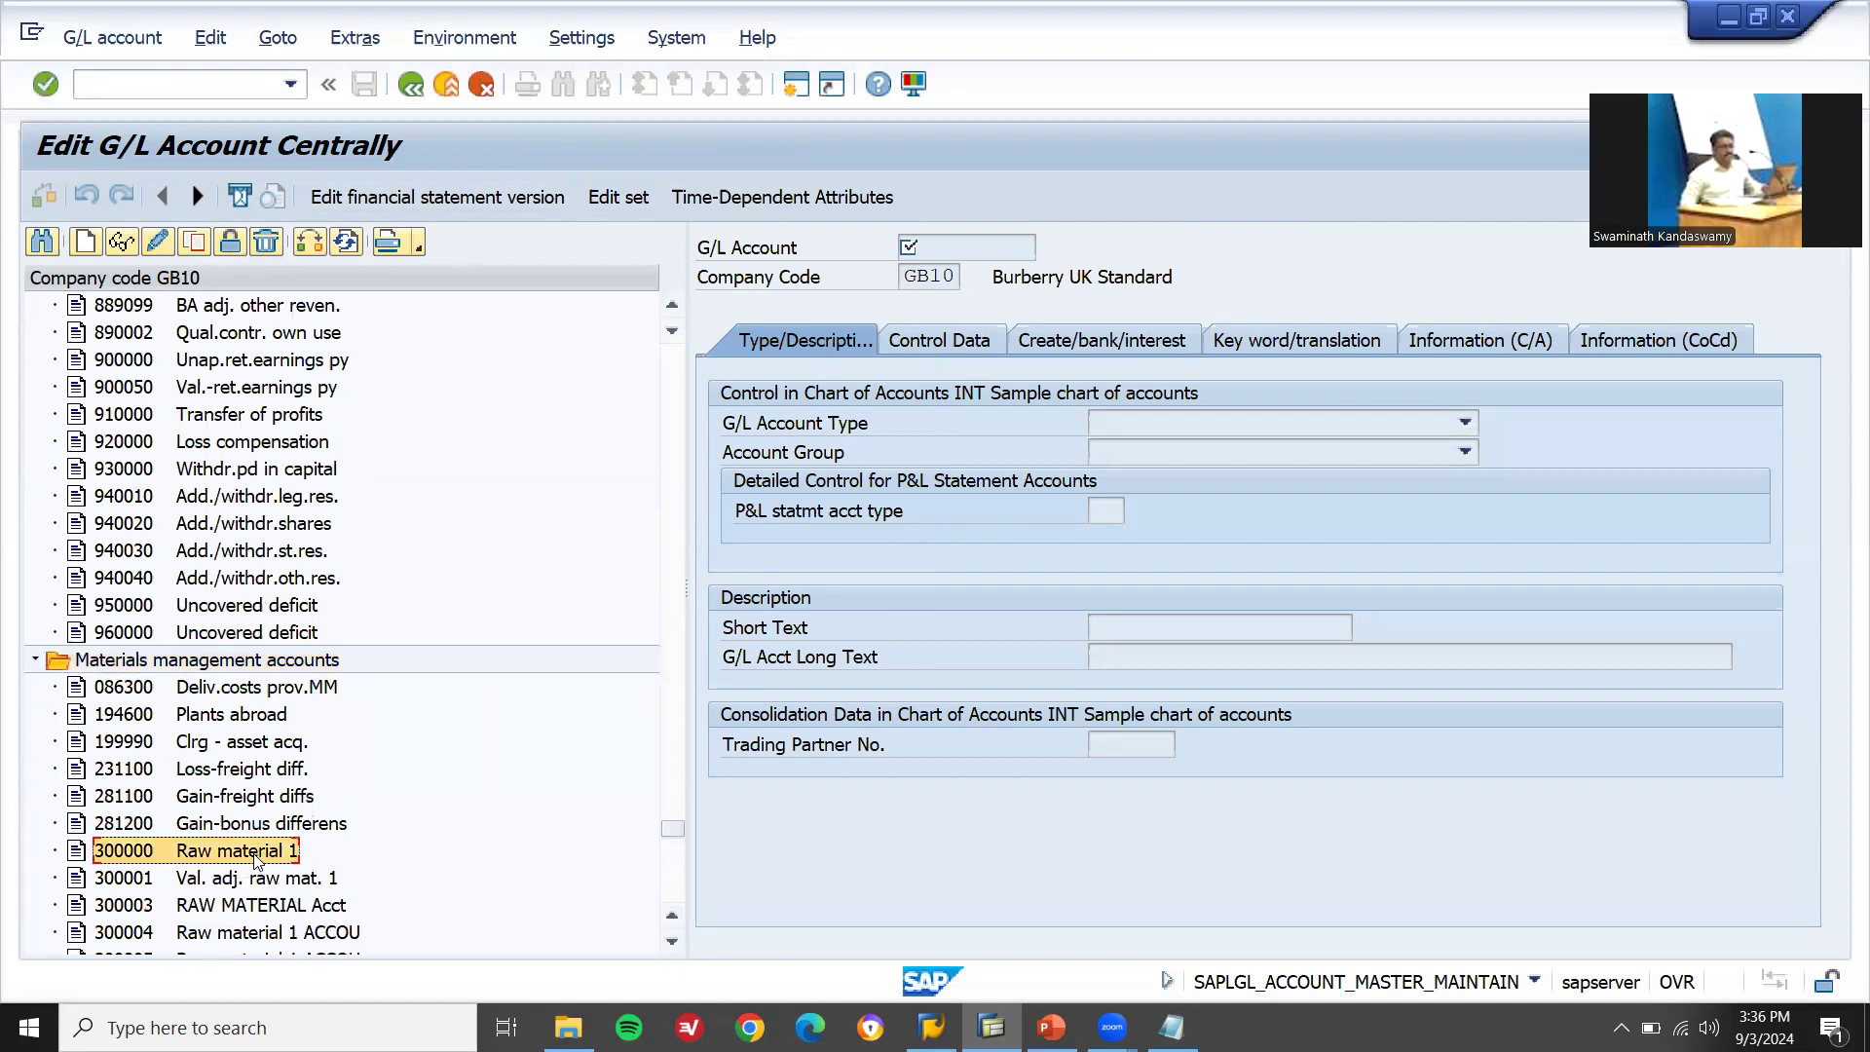
pyautogui.click(196, 243)
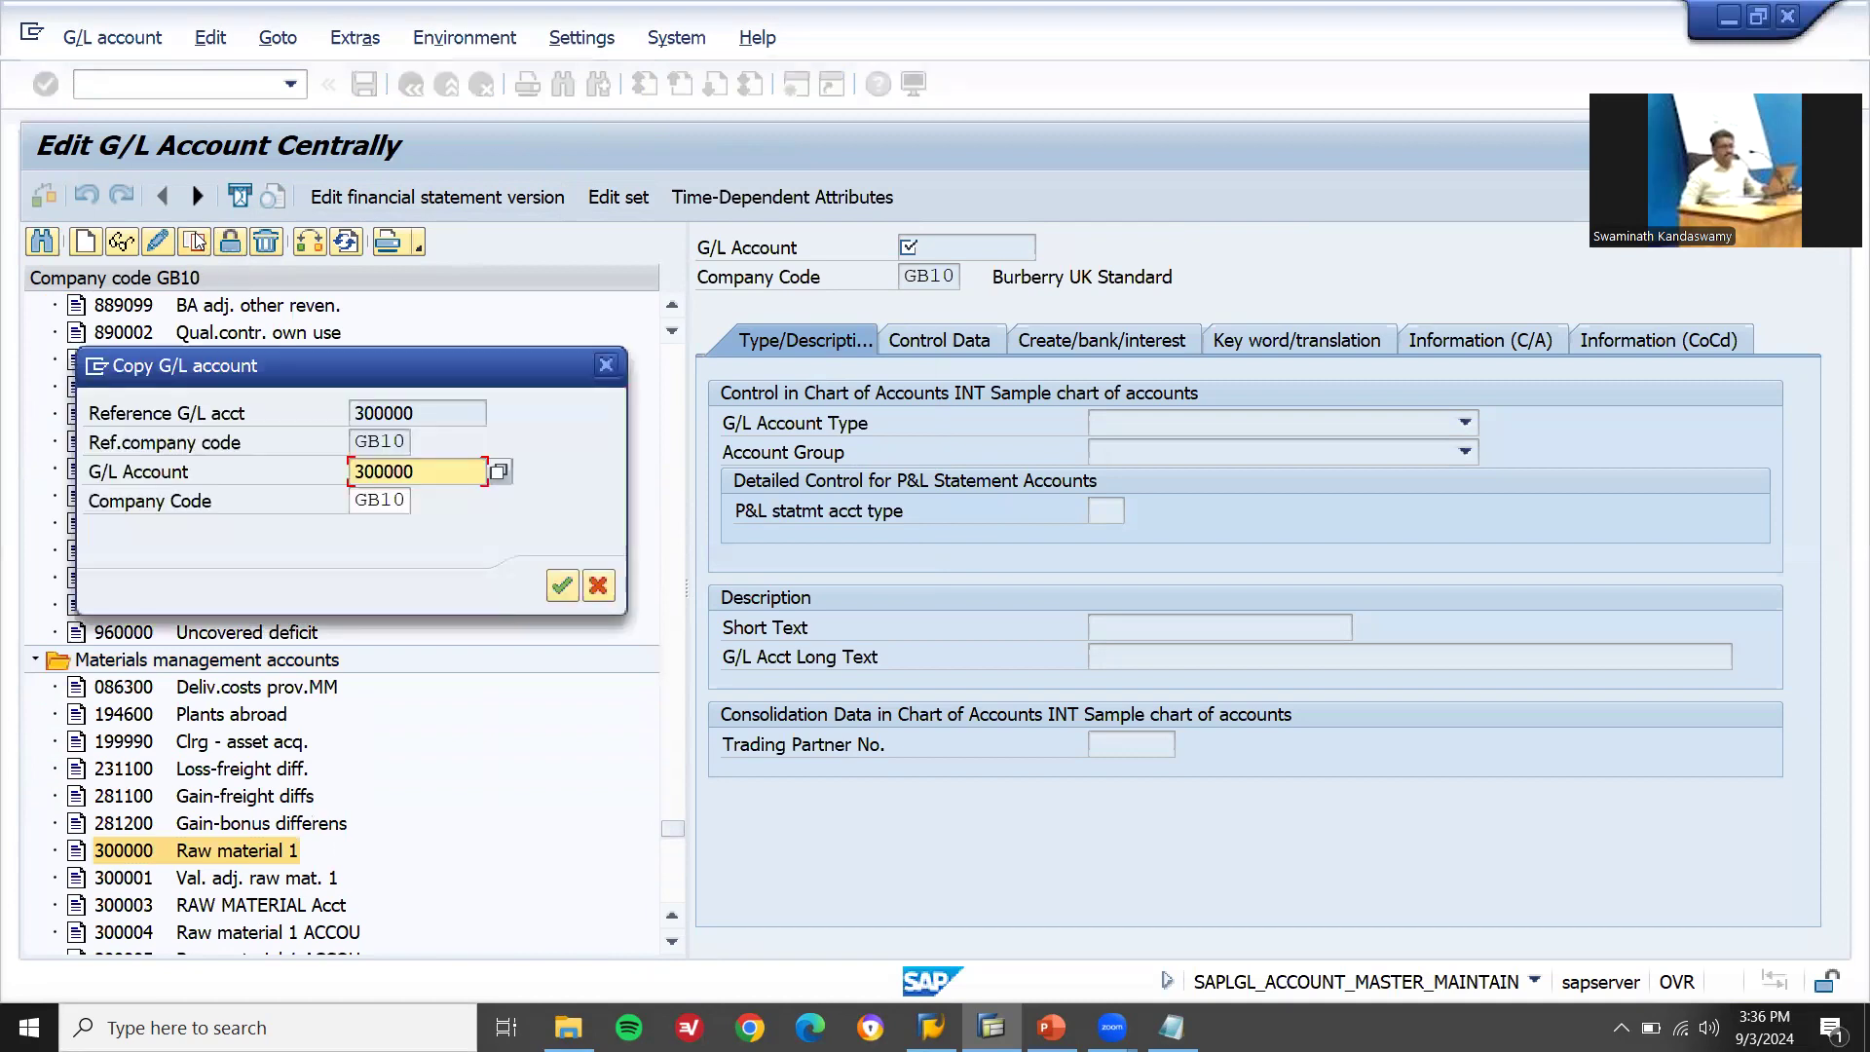
pyautogui.write('6')
pyautogui.click(1171, 1027)
pyautogui.hotkey('ctrl', 'v')
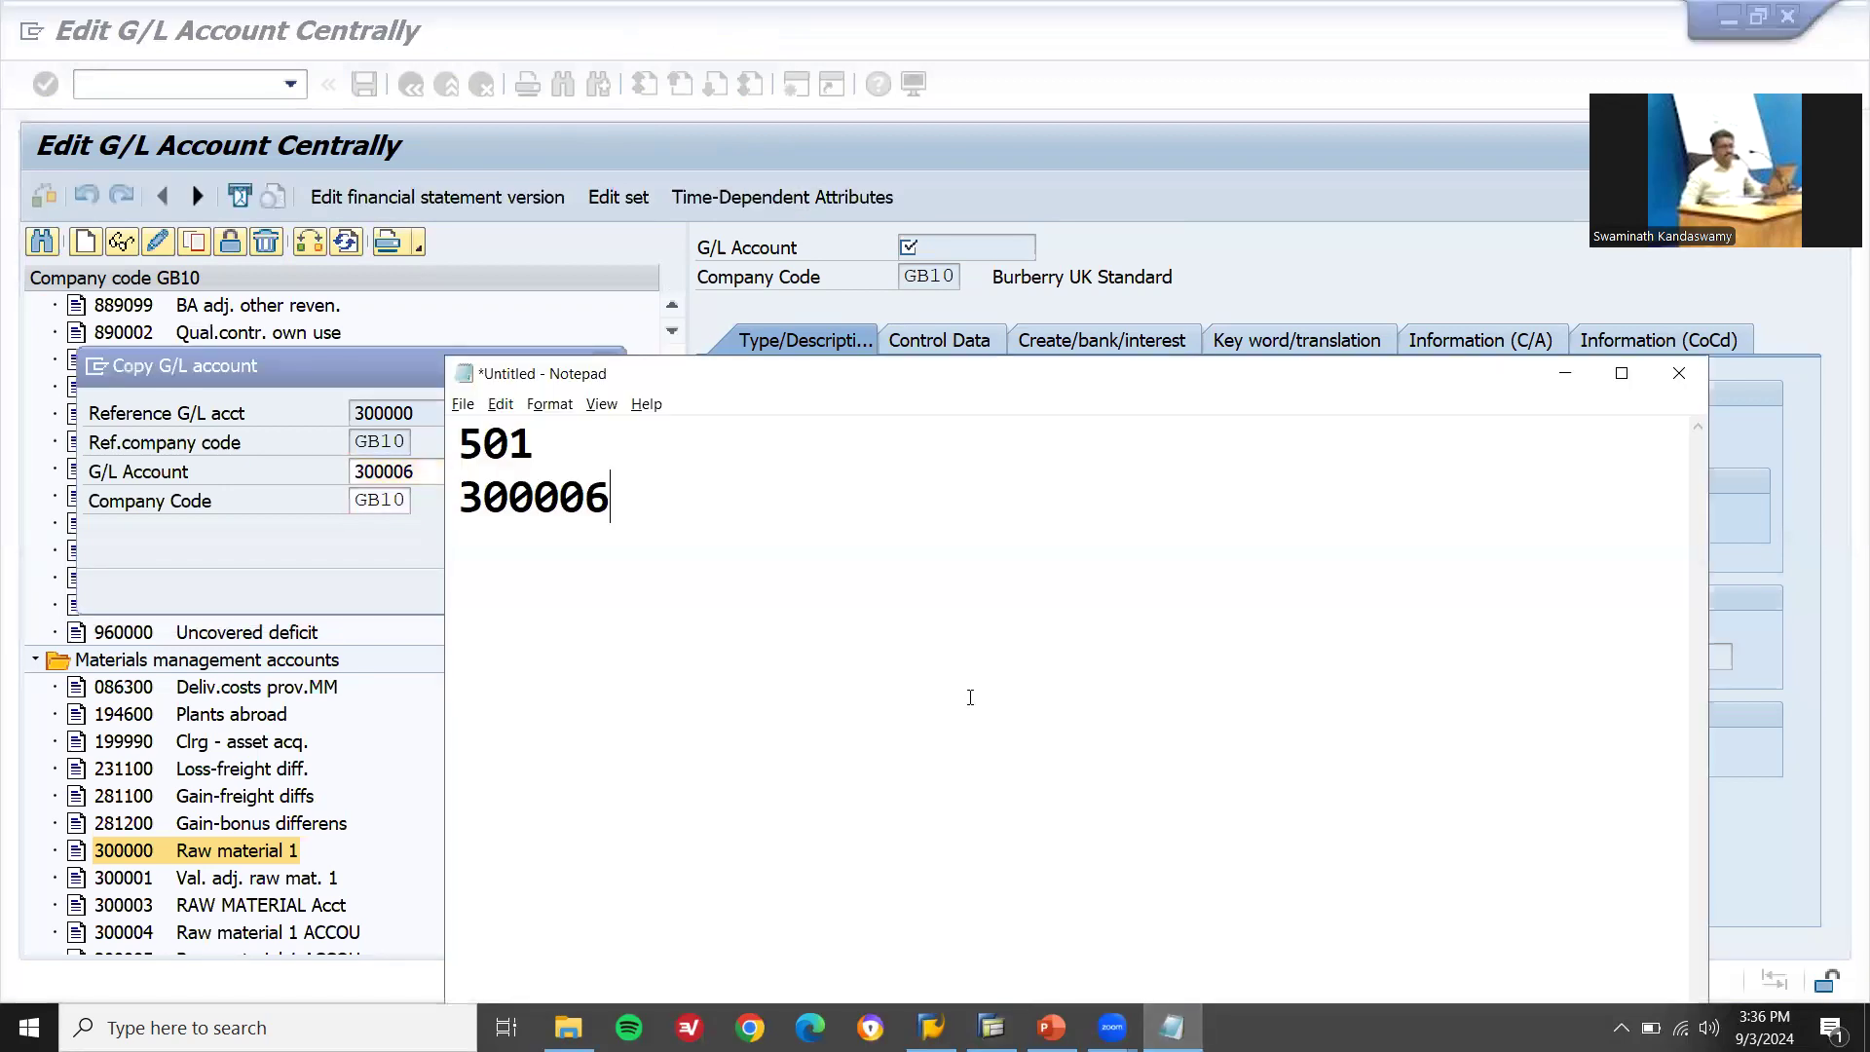
pyautogui.hotkey('alt', 'Tab')
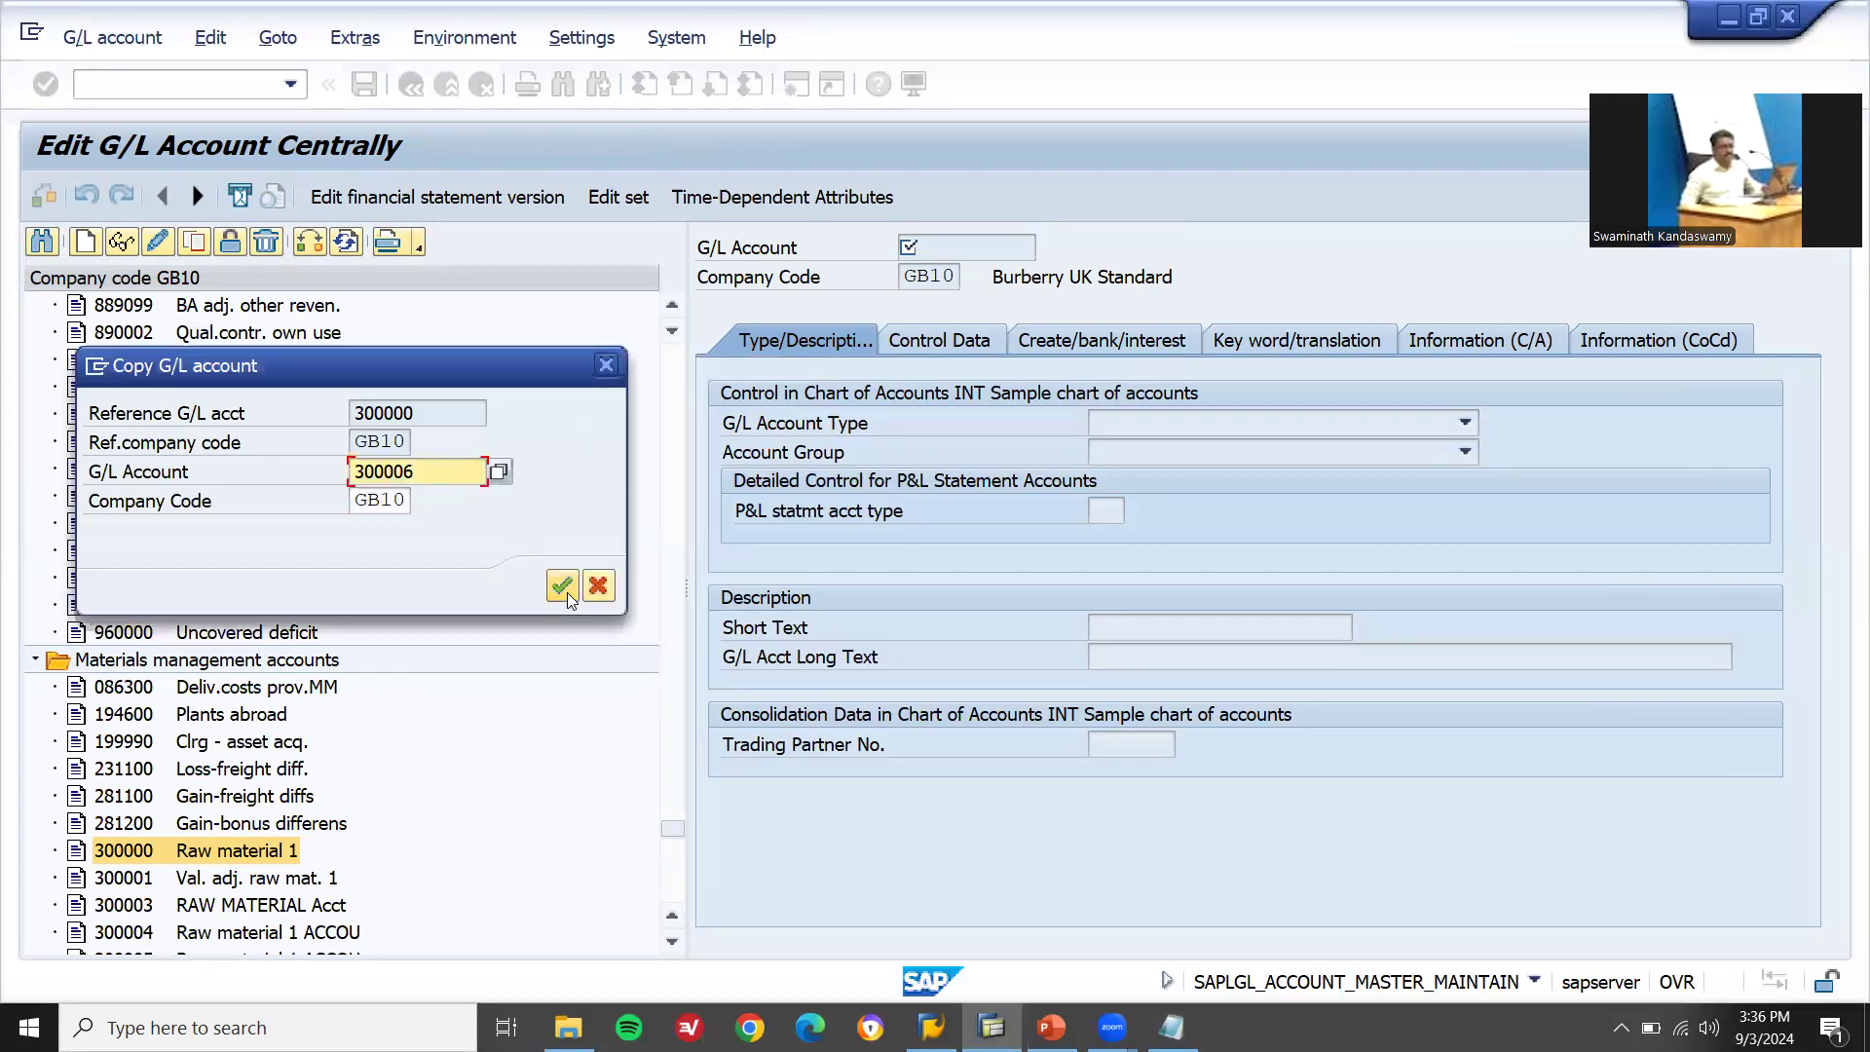
pyautogui.click(562, 586)
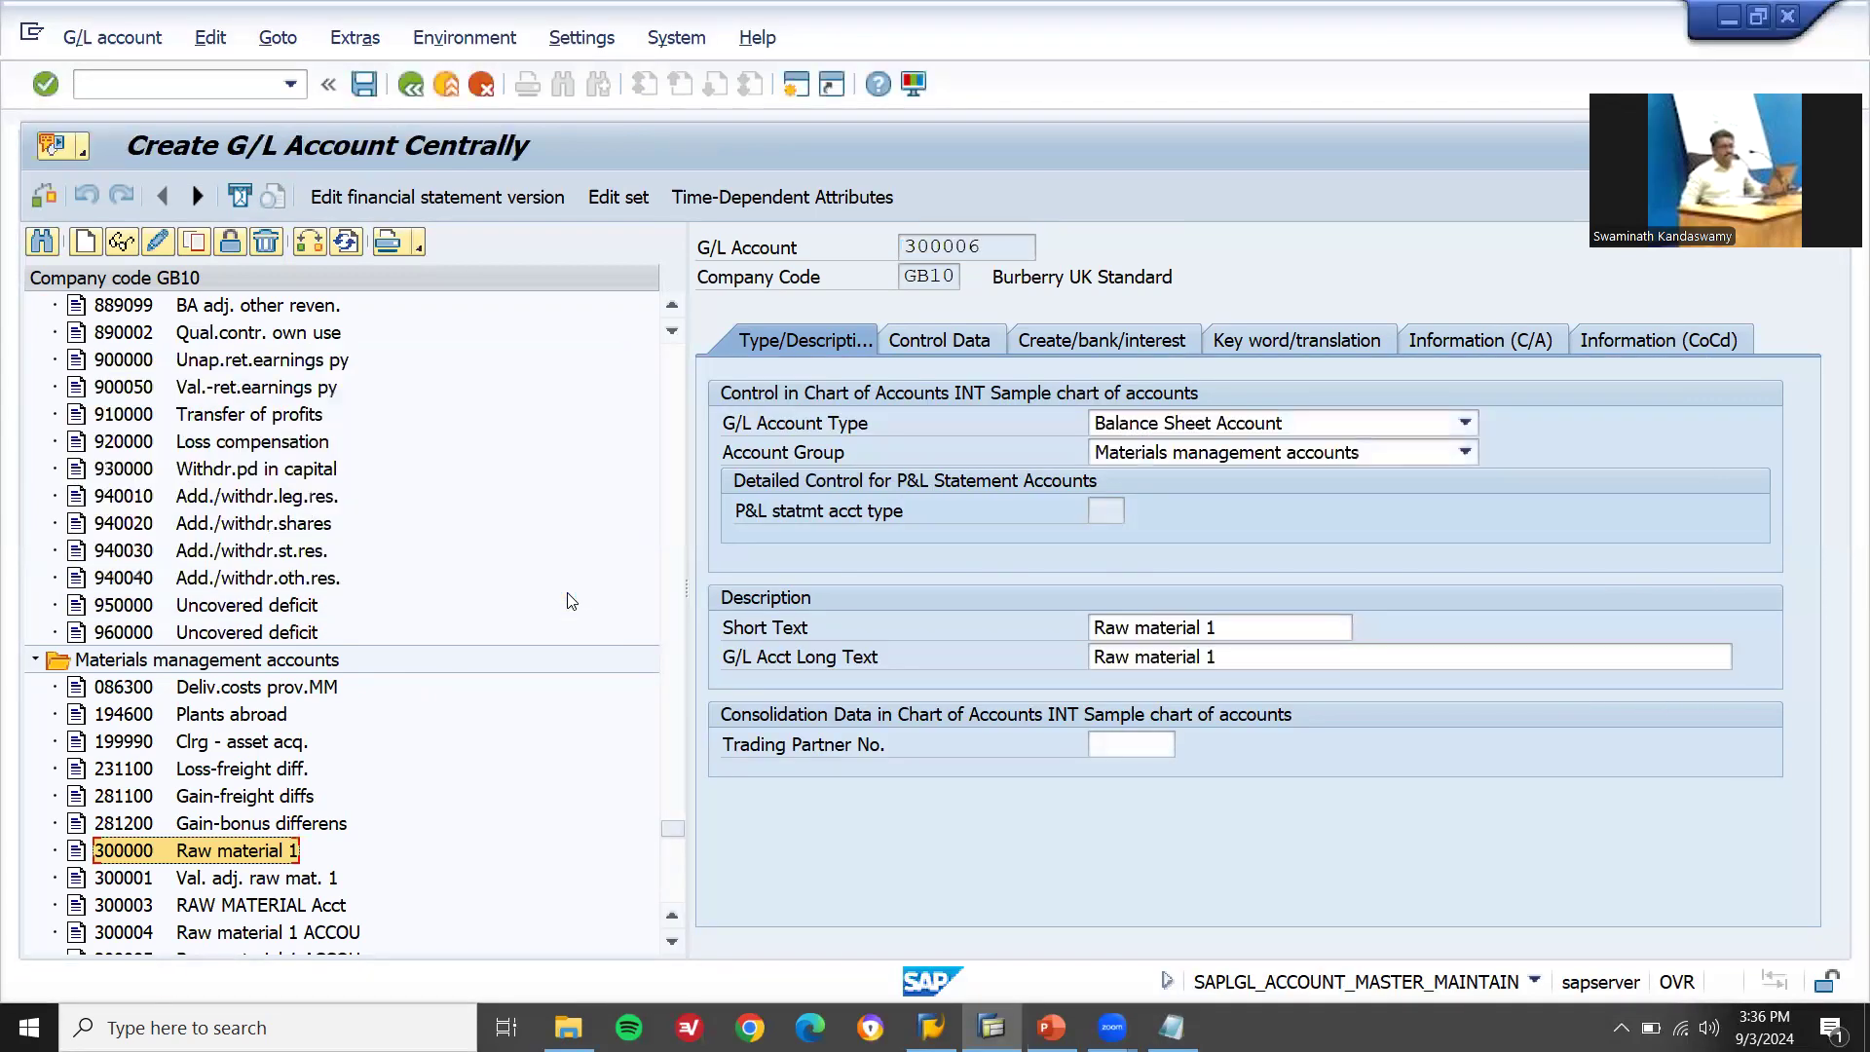
# - Keep Balance Sheet Account type and Materials management accounts group for account 300006
pyautogui.click(1248, 425)
pyautogui.click(1235, 450)
pyautogui.click(1235, 458)
pyautogui.click(1222, 747)
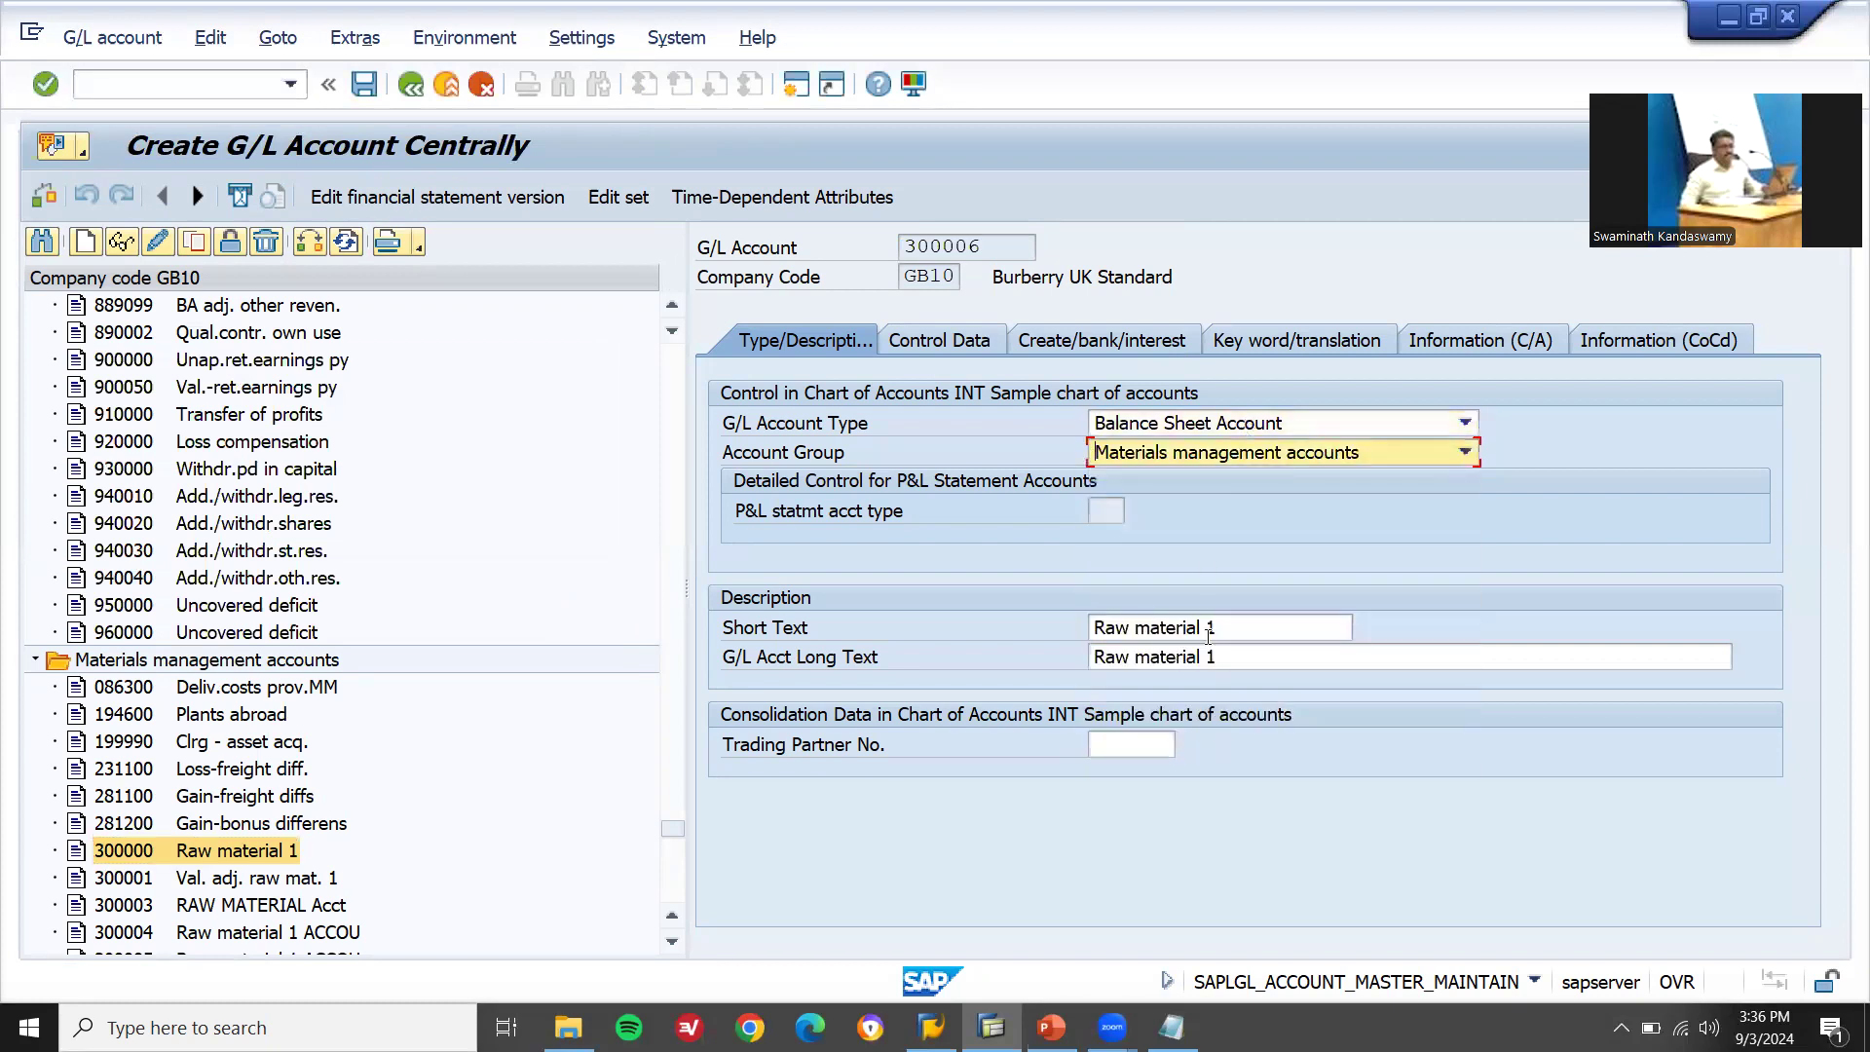
# - Change the short text to 'Raw material Z66 MVT' and append Z66 MVT TYPE to the long text
pyautogui.click(1241, 633)
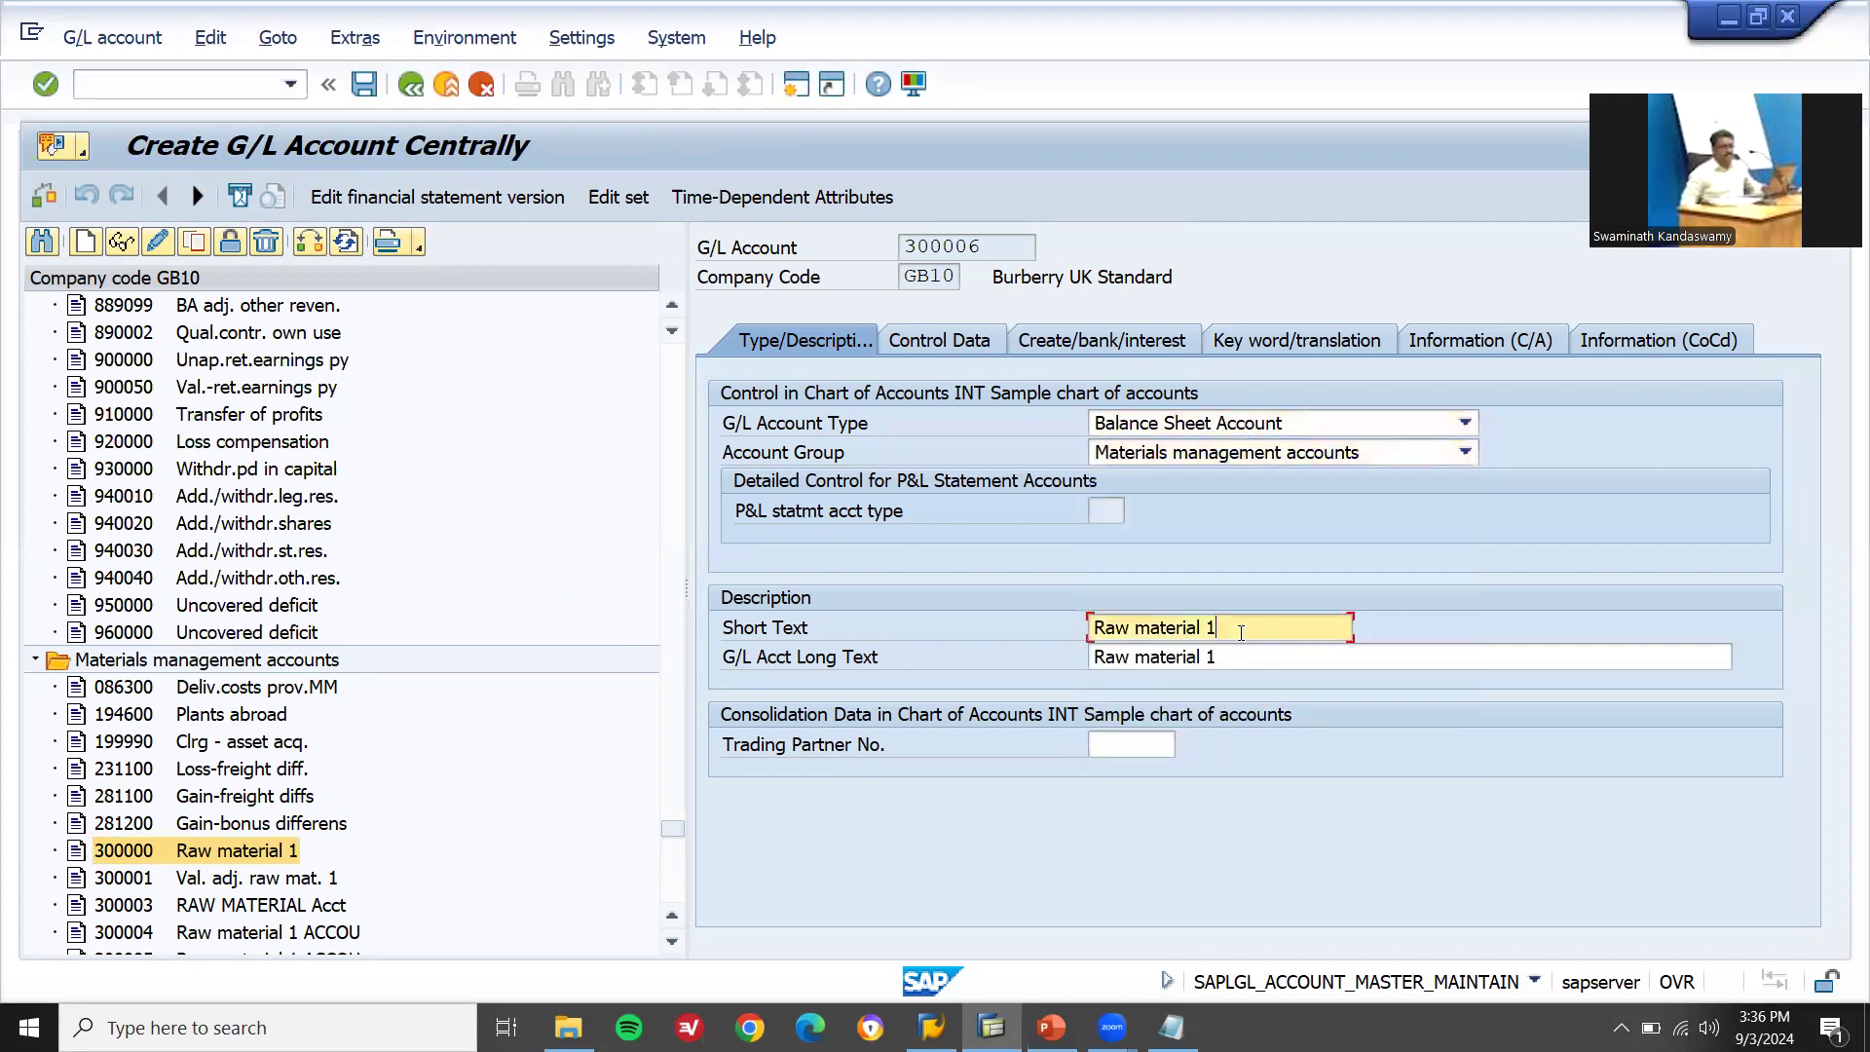
pyautogui.press('BackSpace')
pyautogui.write('Z66 MVT')
pyautogui.hotkey('shift', 'Left')
pyautogui.hotkey('shift', 'Left')
pyautogui.hotkey('shift', 'Left')
pyautogui.hotkey('shift', 'Left')
pyautogui.hotkey('shift', 'Left')
pyautogui.hotkey('shift', 'Left')
pyautogui.hotkey('shift', 'Left')
pyautogui.hotkey('ctrl', 'c')
pyautogui.press('Tab')
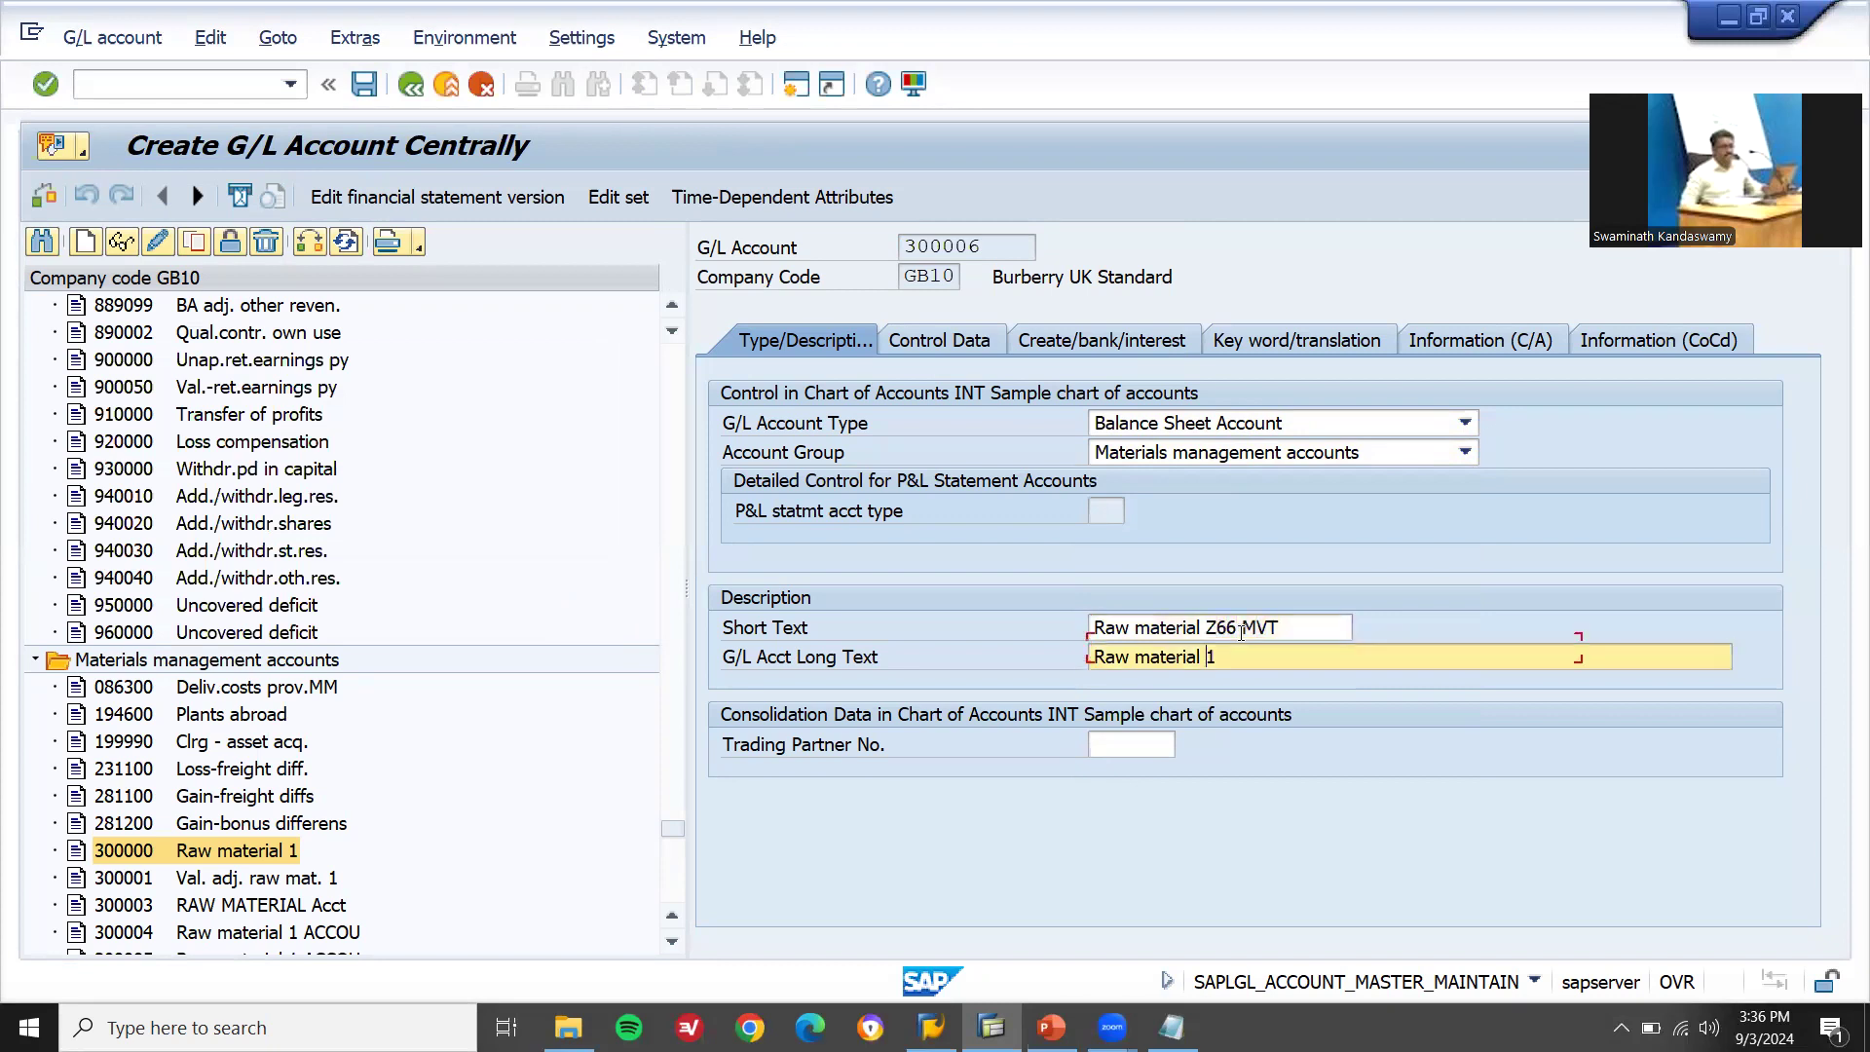
pyautogui.hotkey('ctrl', 'v')
pyautogui.write('TYORE')
pyautogui.press('BackSpace')
pyautogui.press('BackSpace')
pyautogui.press('BackSpace')
pyautogui.write('PE')
pyautogui.press('Return')
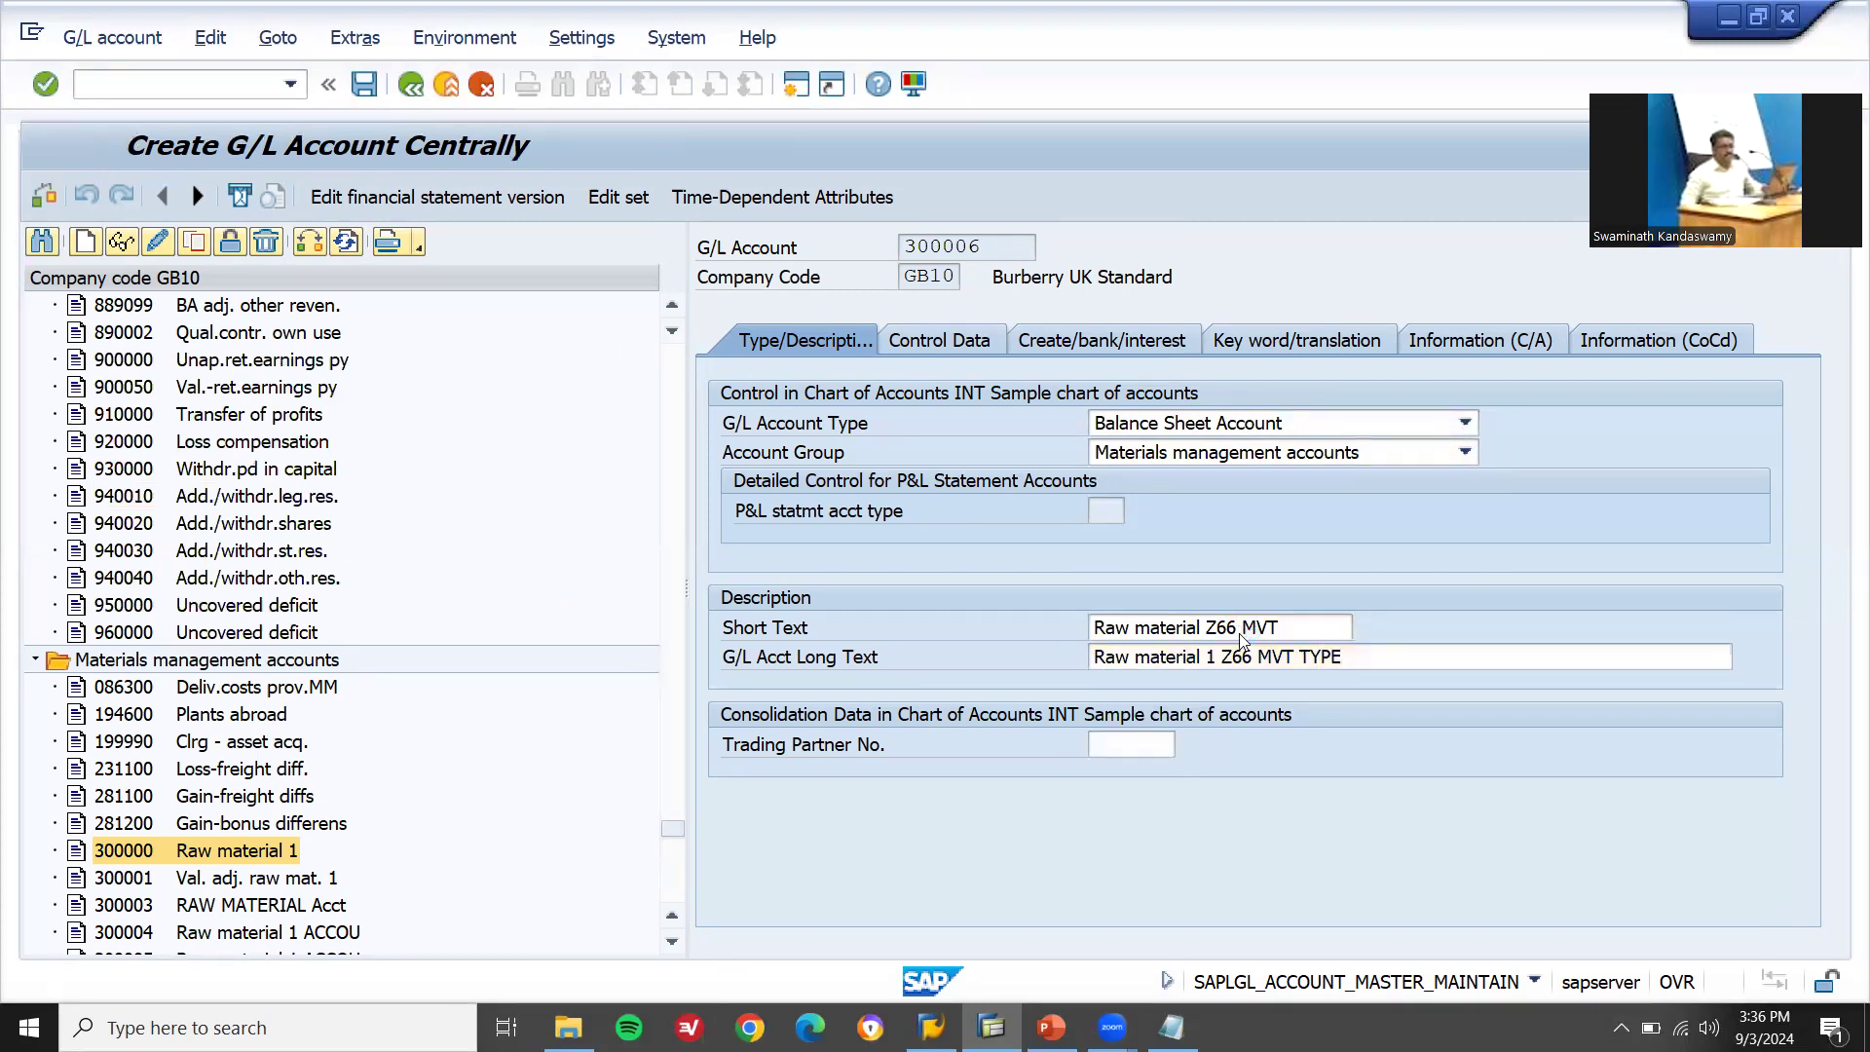
# - Allow manual postings, keep field status group G006, and save account 300006
pyautogui.click(980, 346)
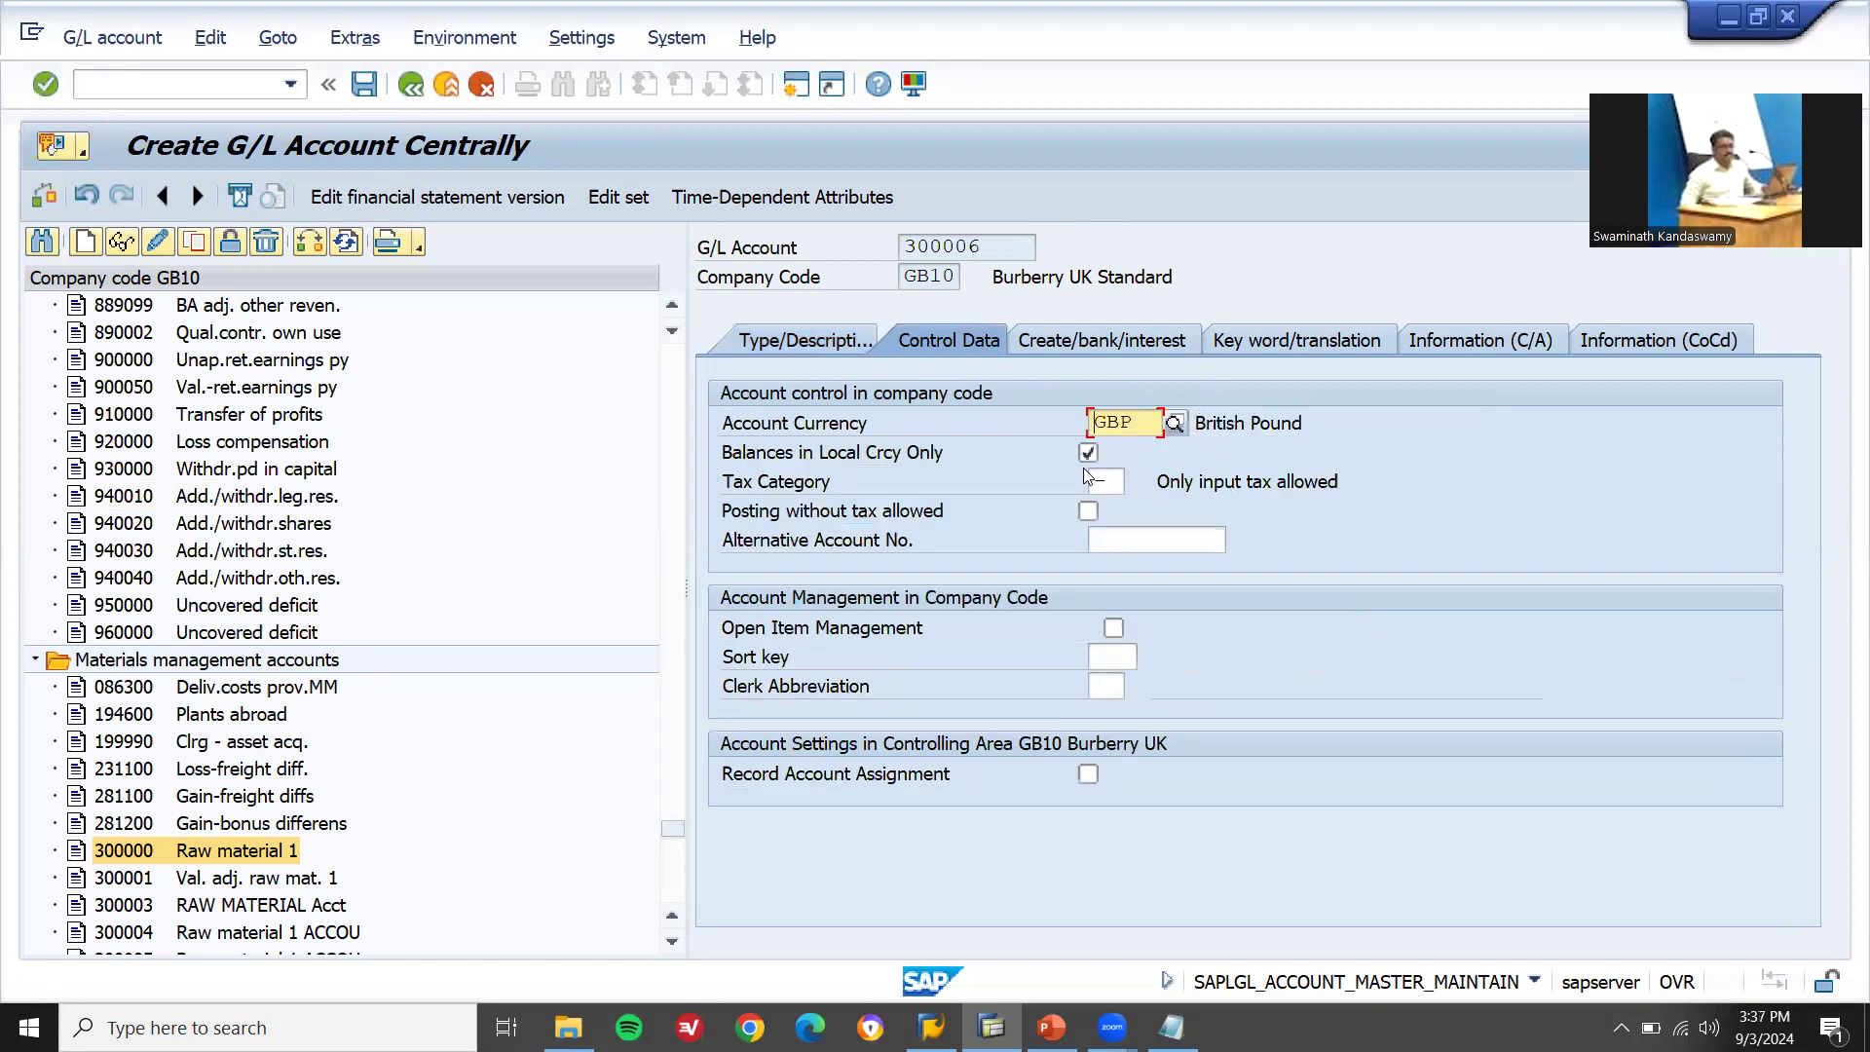
pyautogui.click(1149, 341)
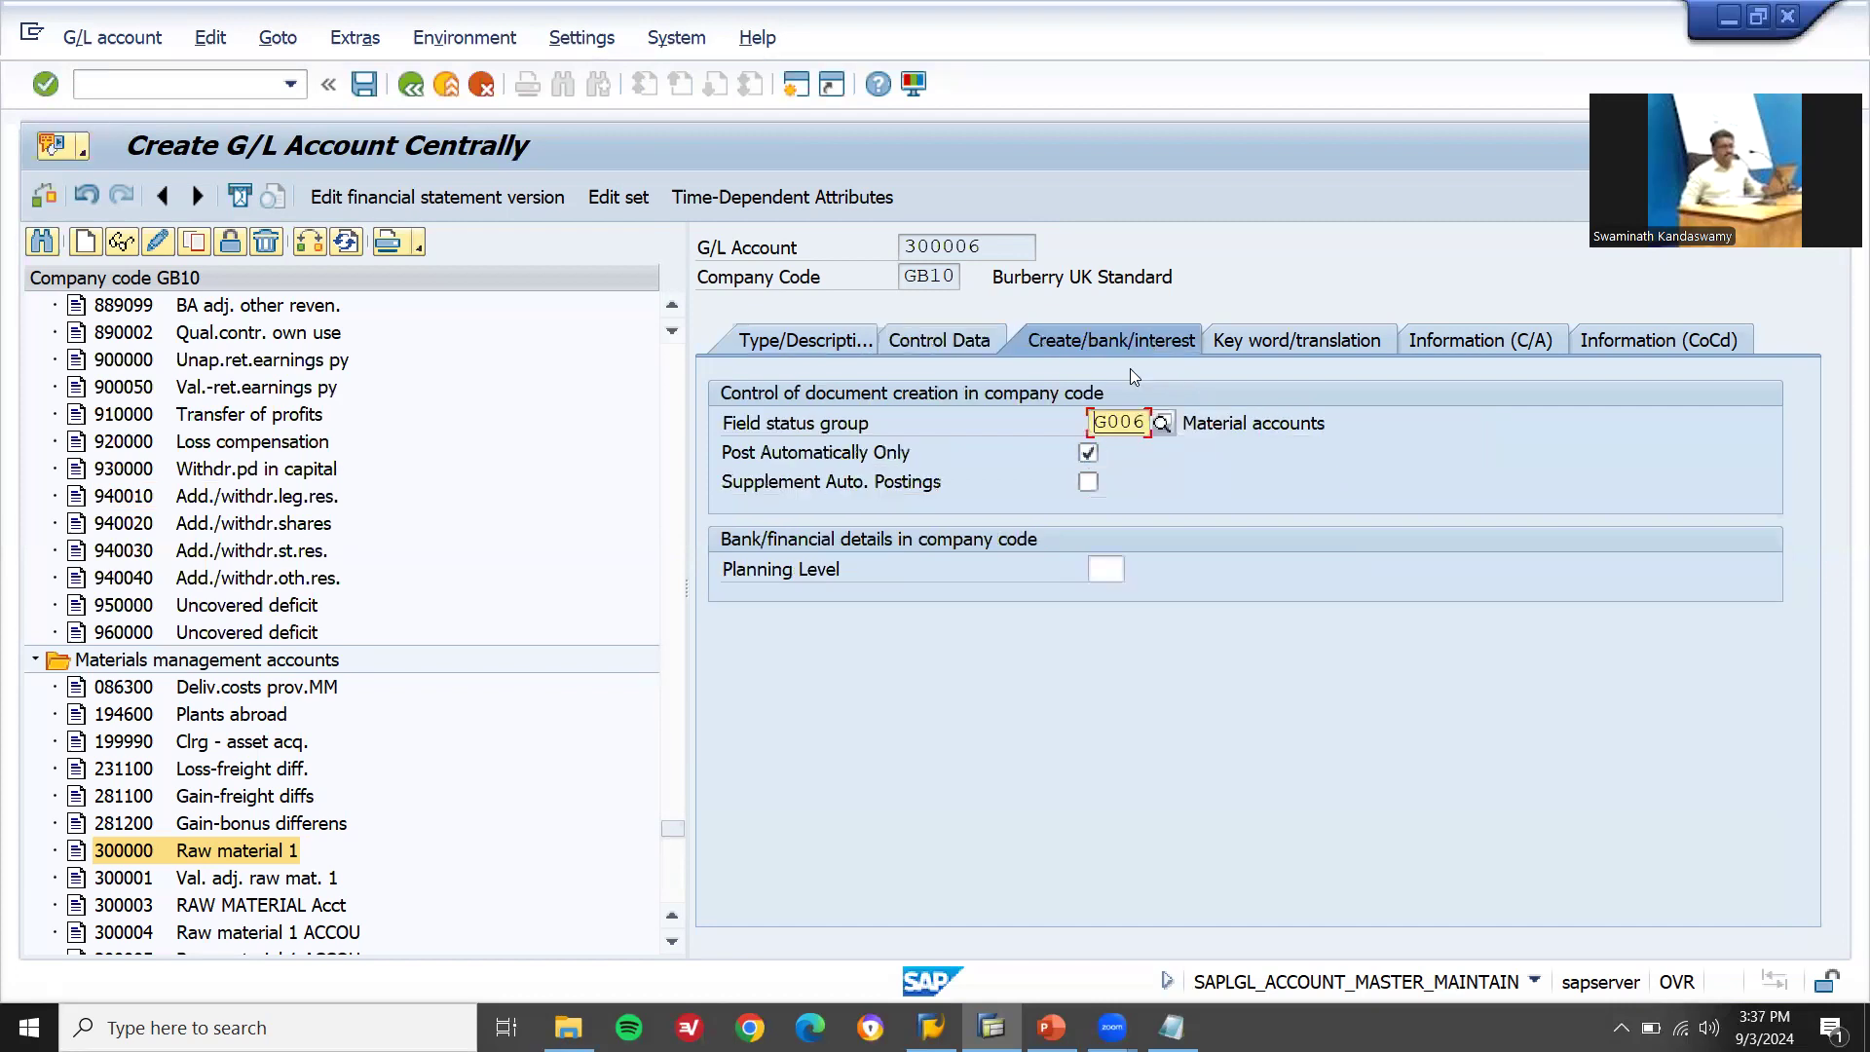
pyautogui.click(1087, 454)
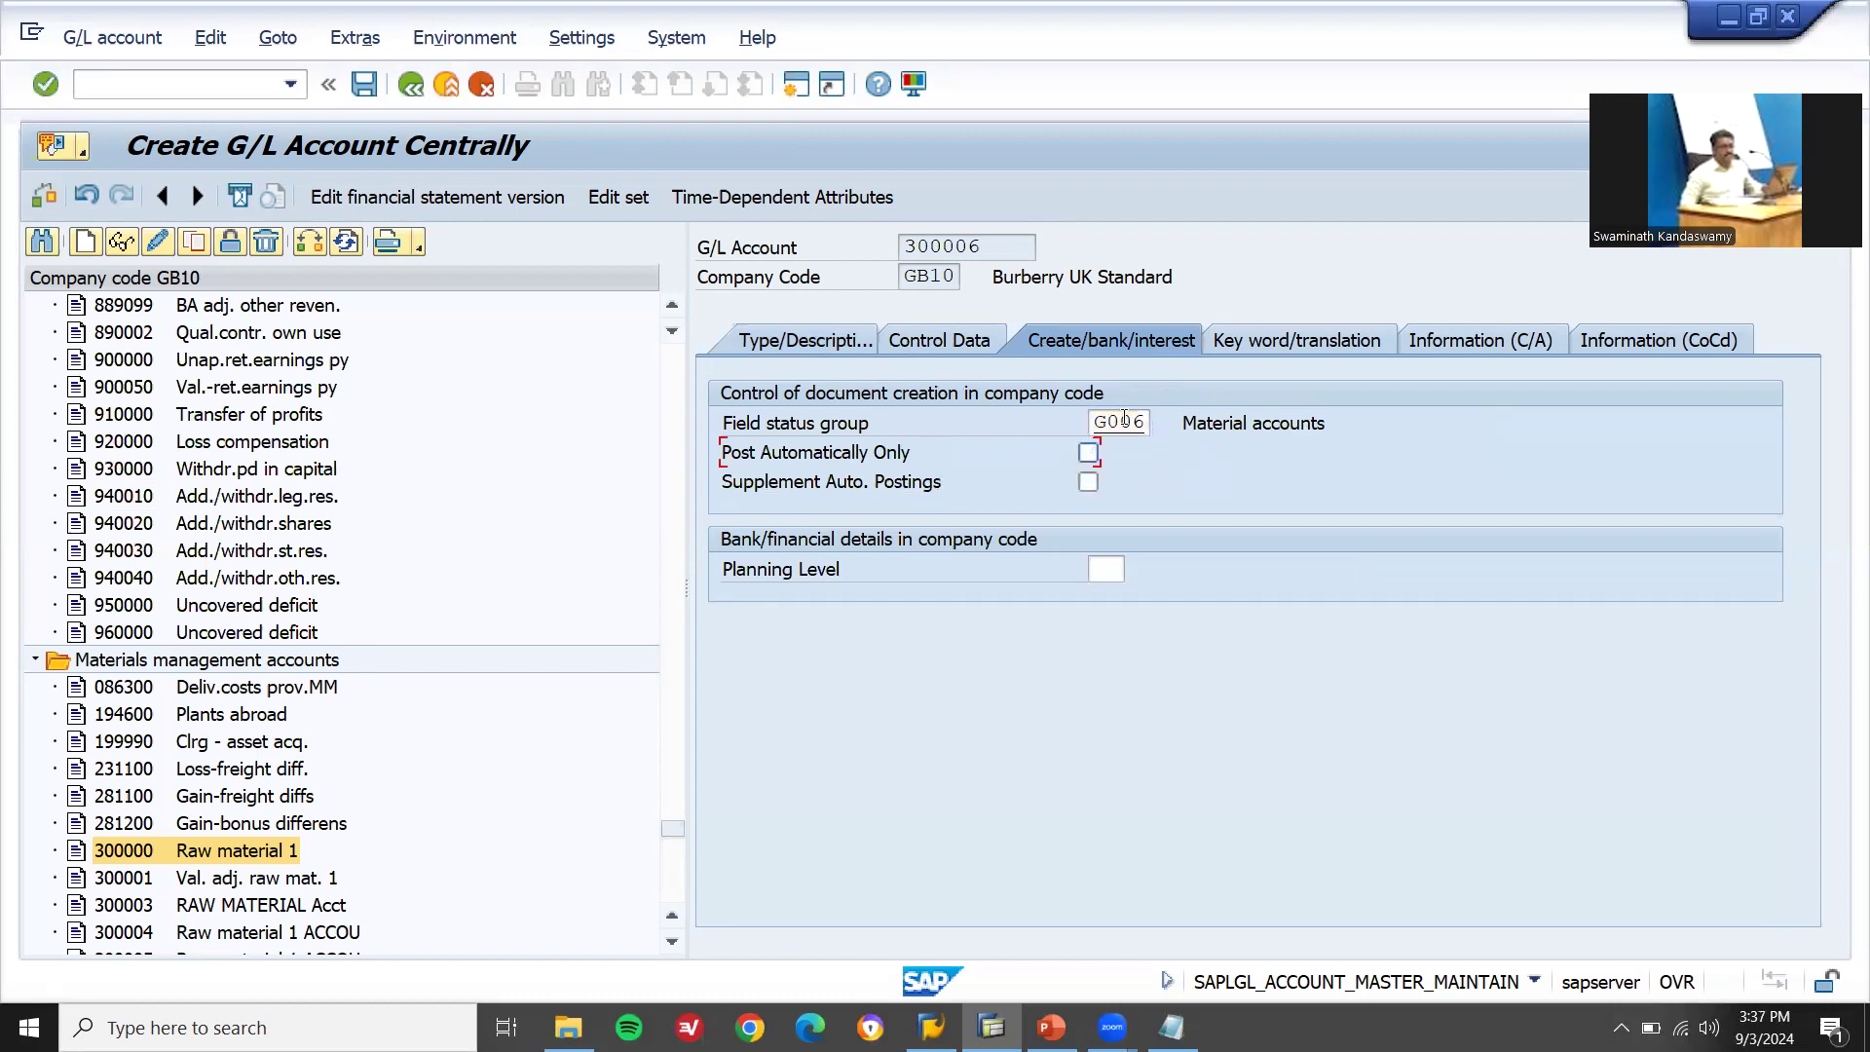
pyautogui.click(1102, 425)
pyautogui.hotkey('shift', 'Right')
pyautogui.hotkey('shift', 'Right')
pyautogui.hotkey('shift', 'Right')
pyautogui.hotkey('shift', 'Right')
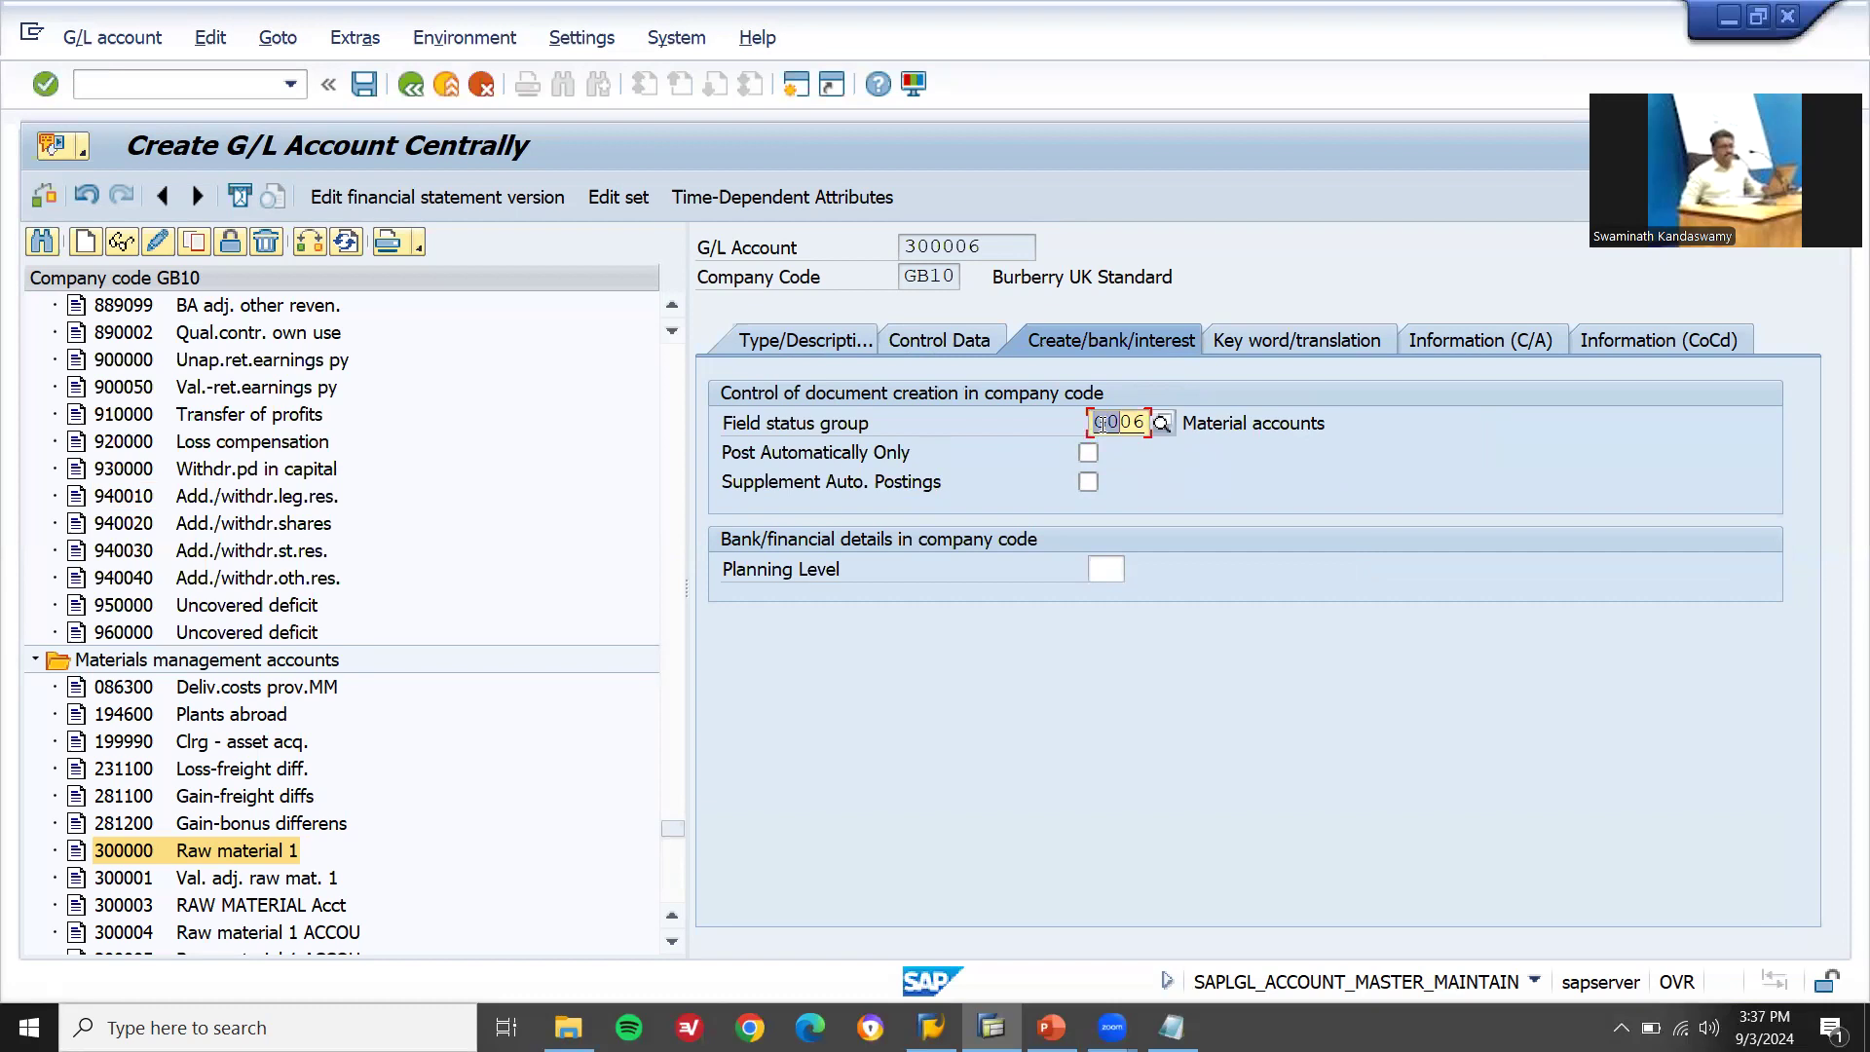
pyautogui.hotkey('ctrl', 's')
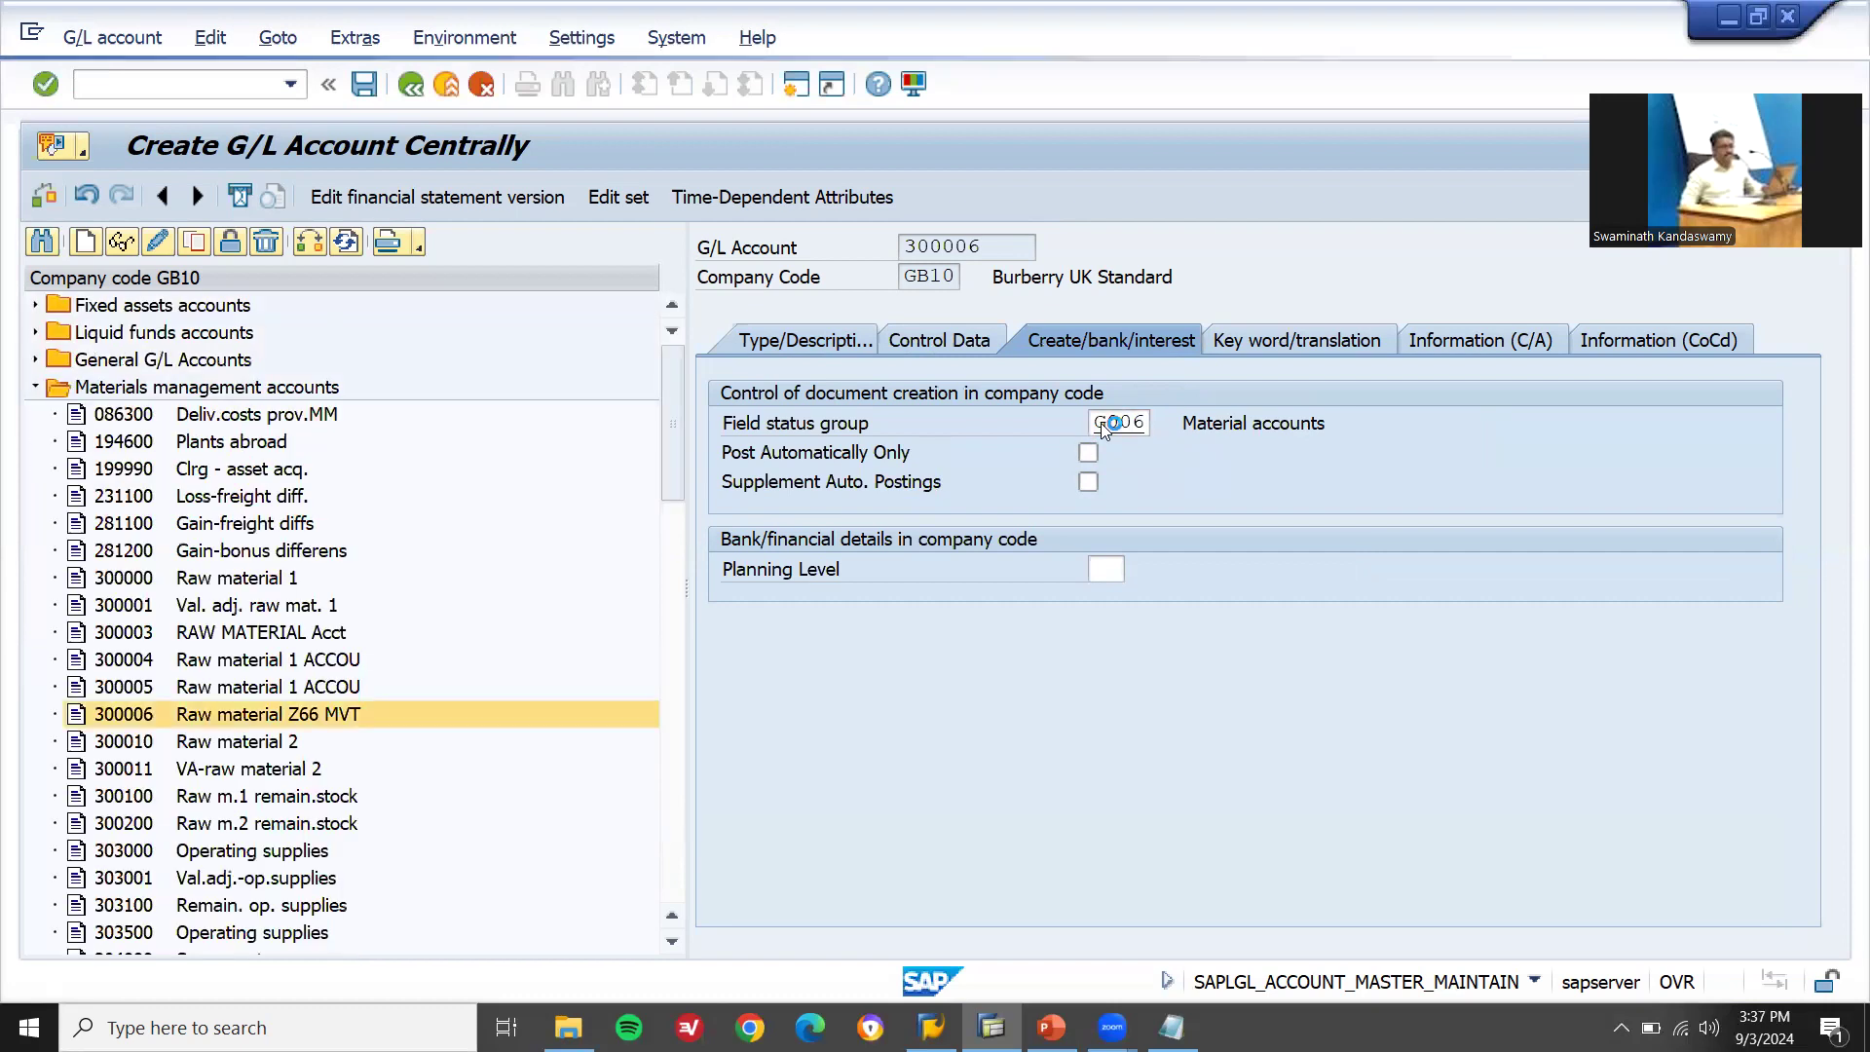
pyautogui.click(259, 586)
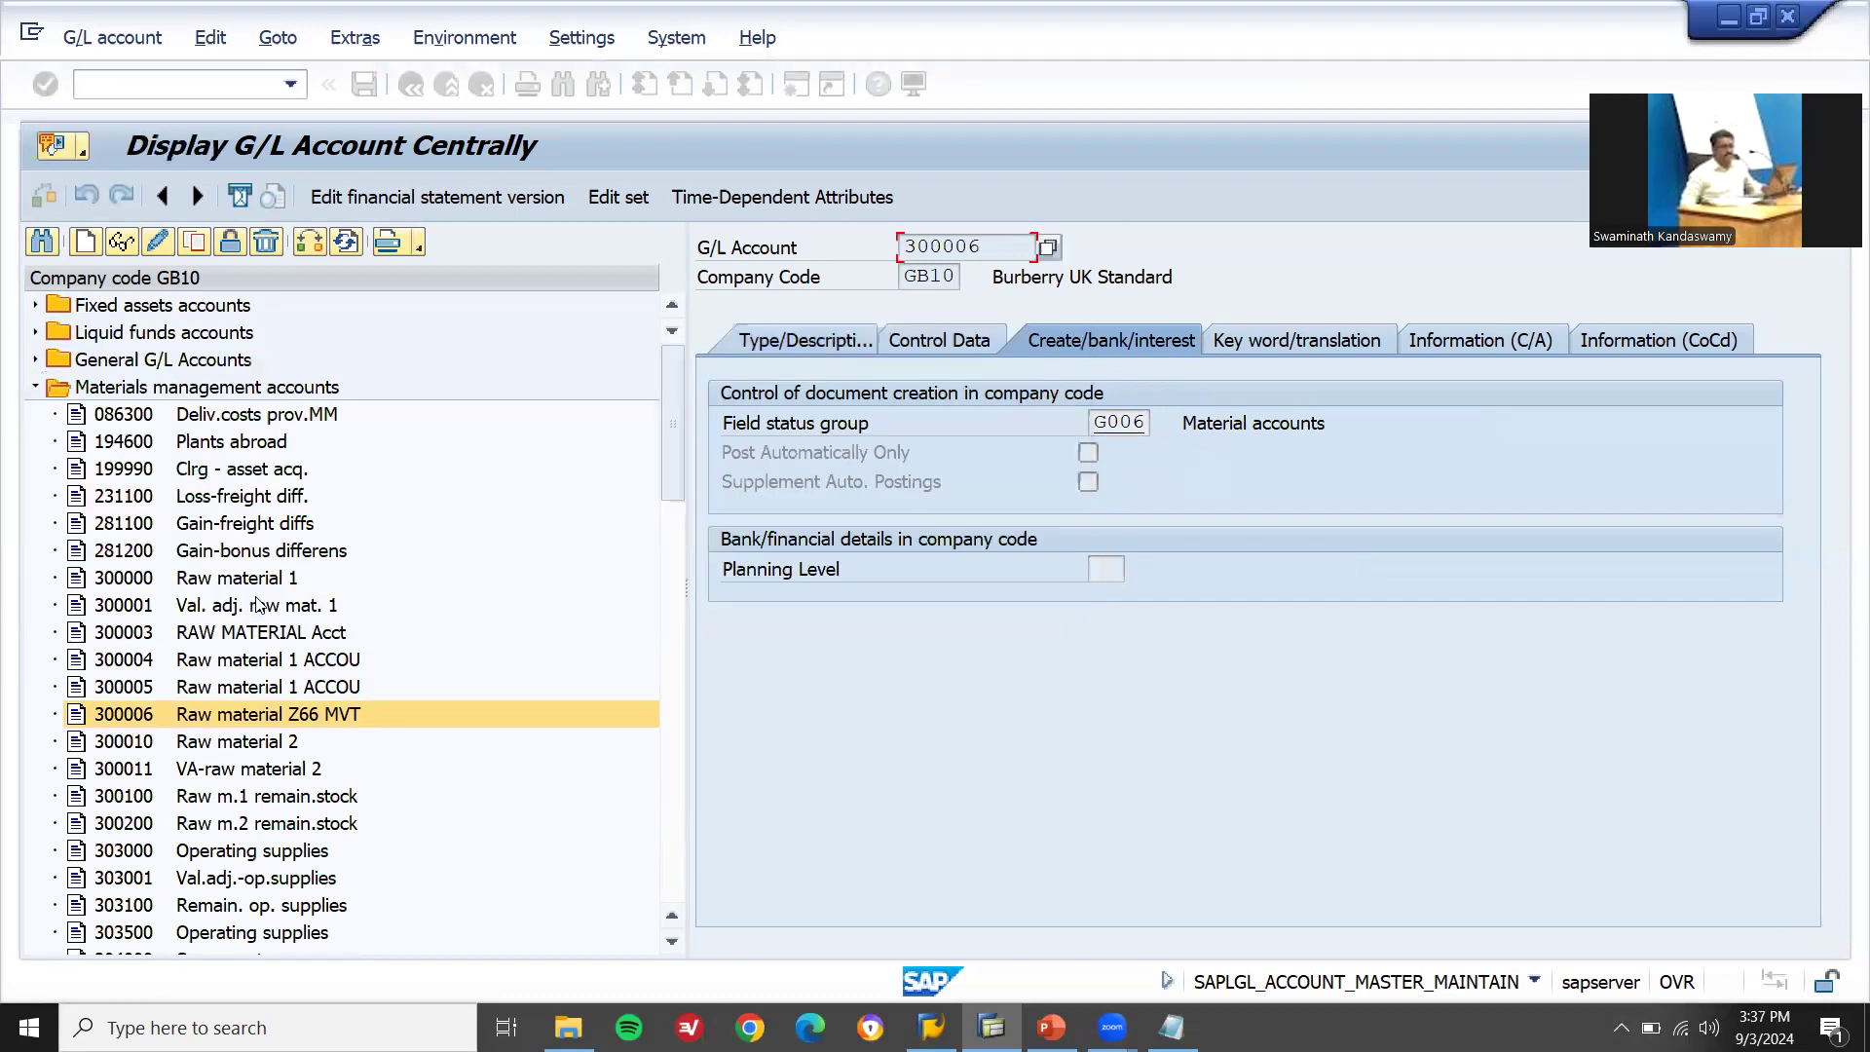
# - Leave G/L account maintenance and start transaction MIGO
pyautogui.hotkey('ctrl', 'F1')
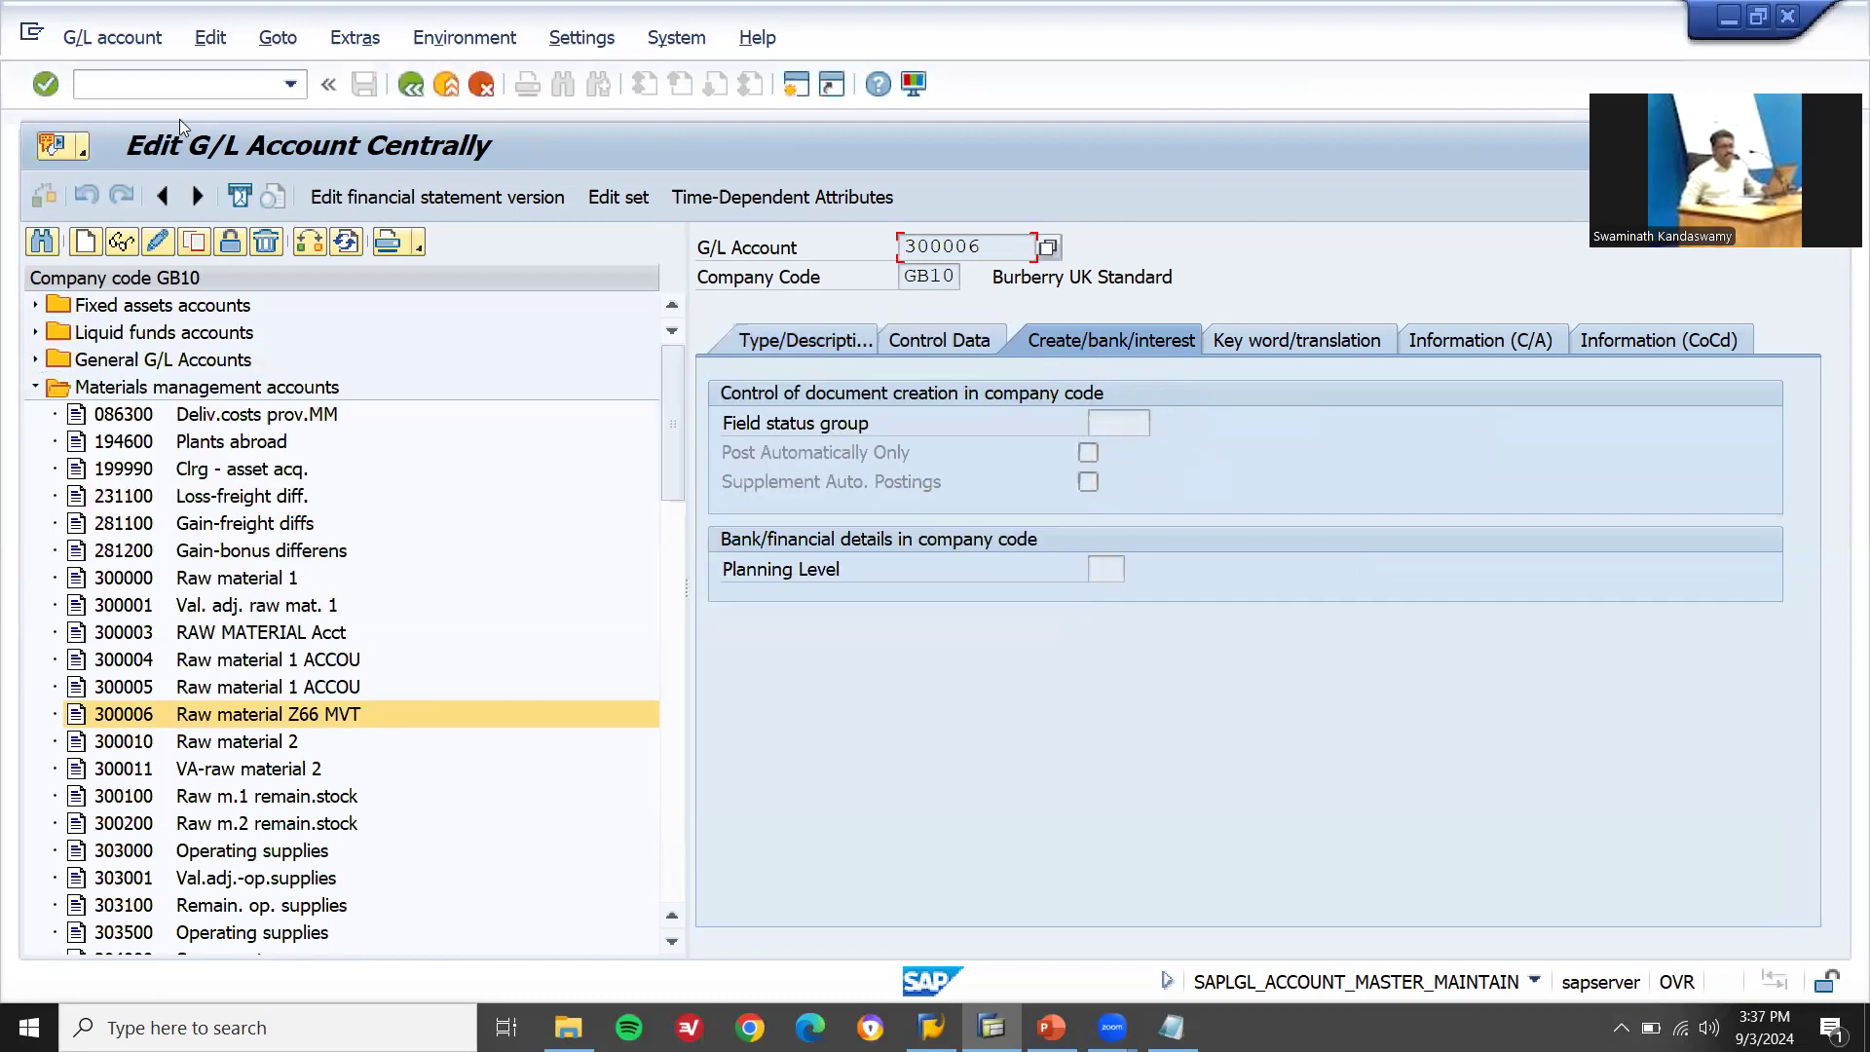
pyautogui.click(446, 85)
pyautogui.write('MIGO')
pyautogui.press('Return')
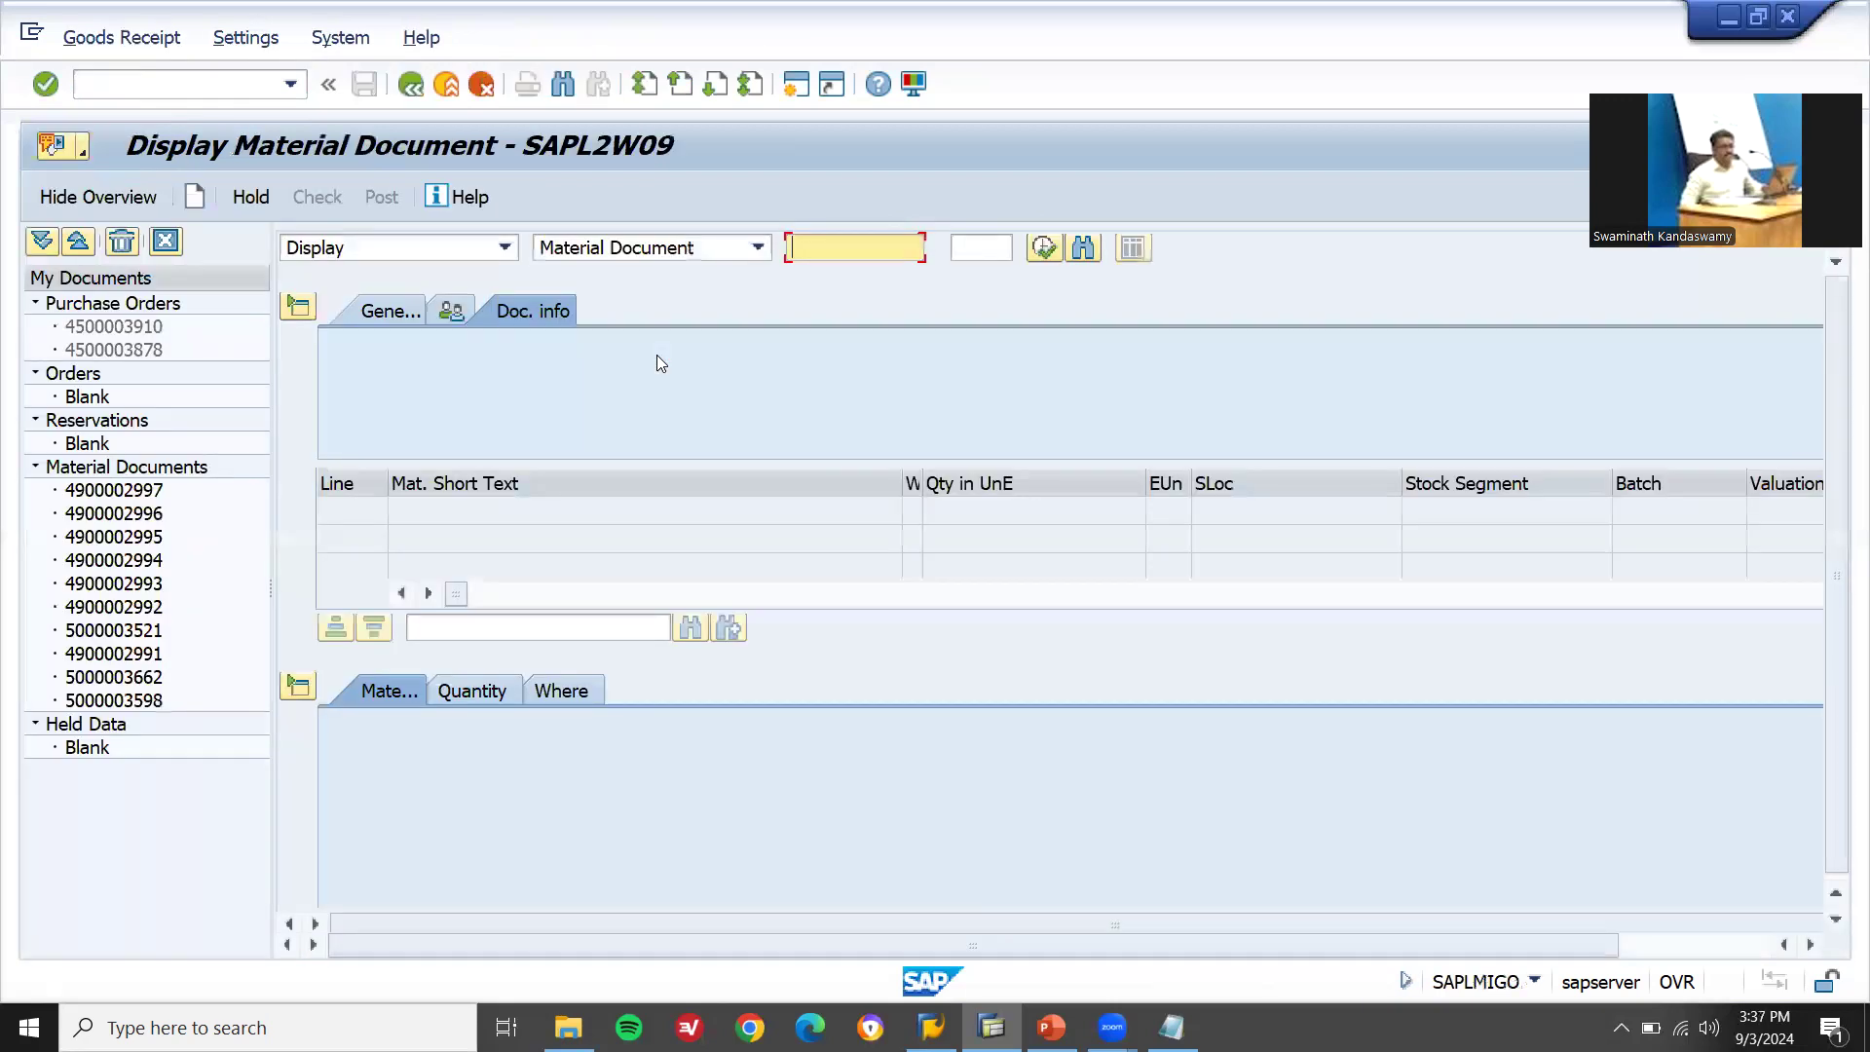
# - Set up a Goods Receipt Other with movement type Z66 and add material 199138 as line 1
pyautogui.click(503, 249)
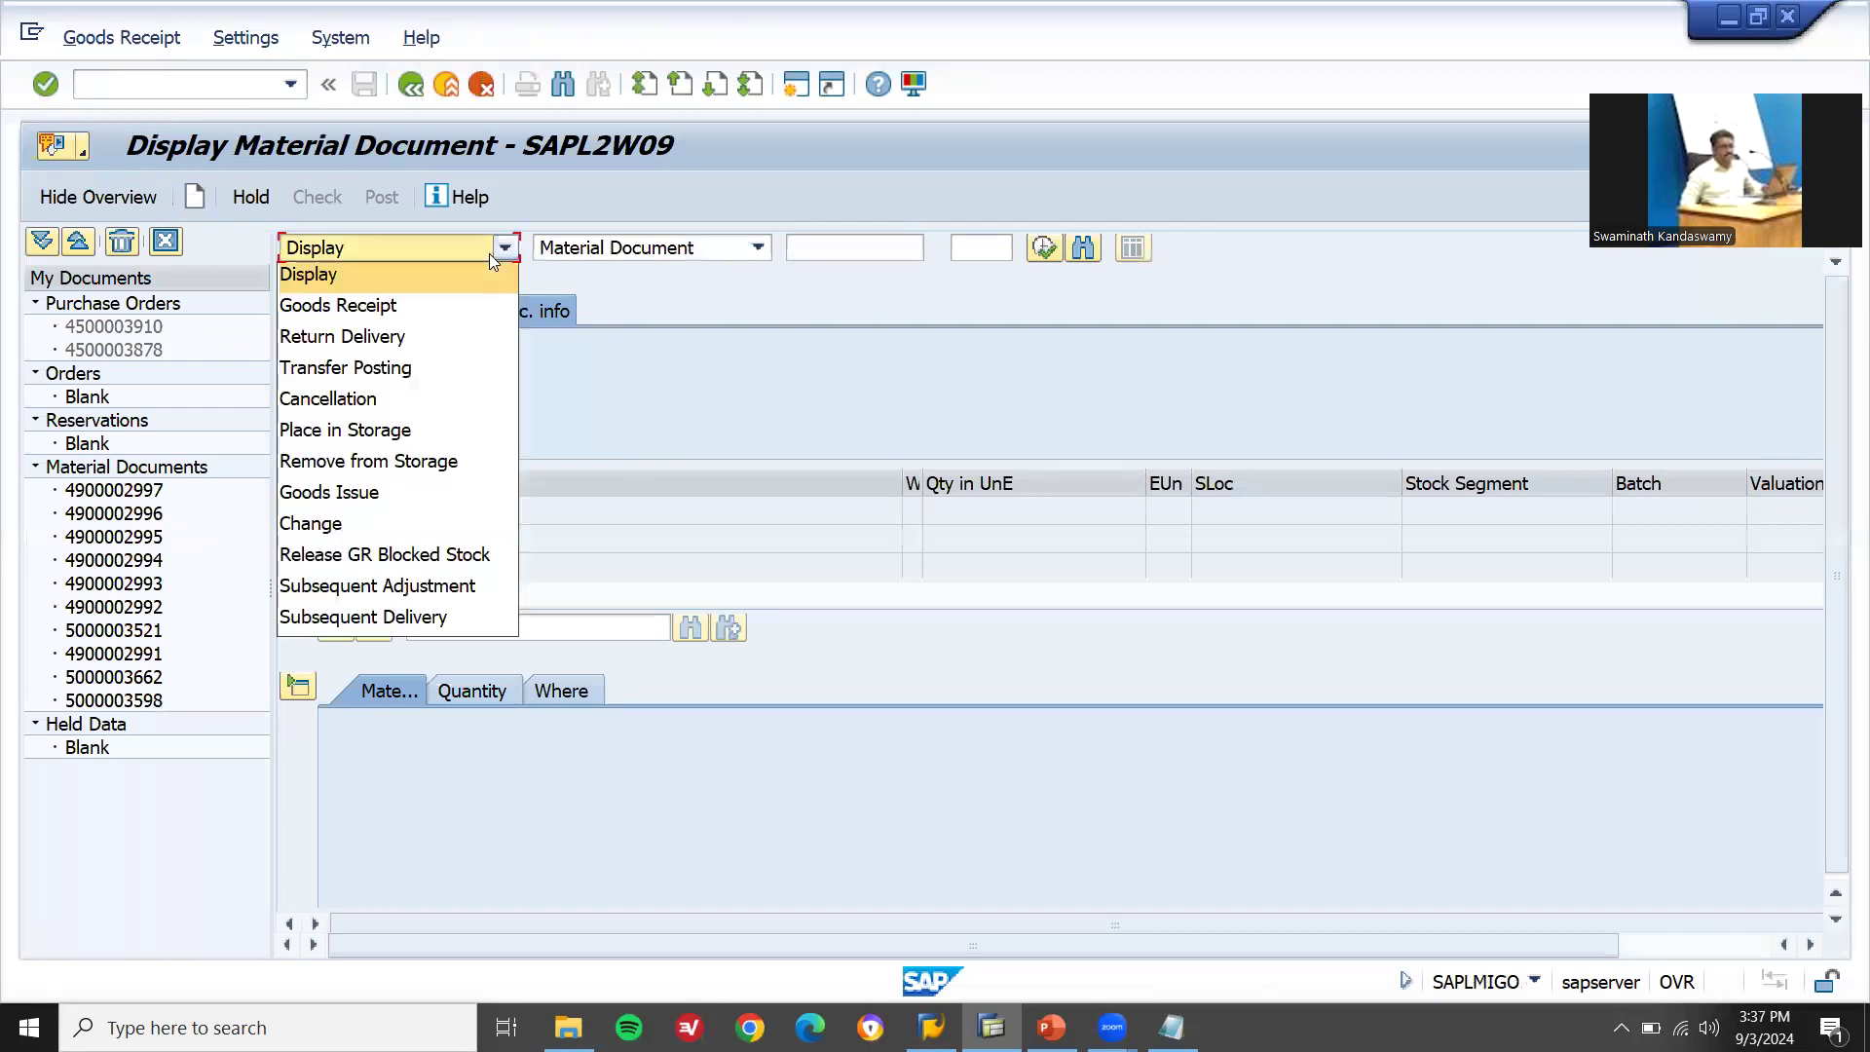
pyautogui.click(468, 305)
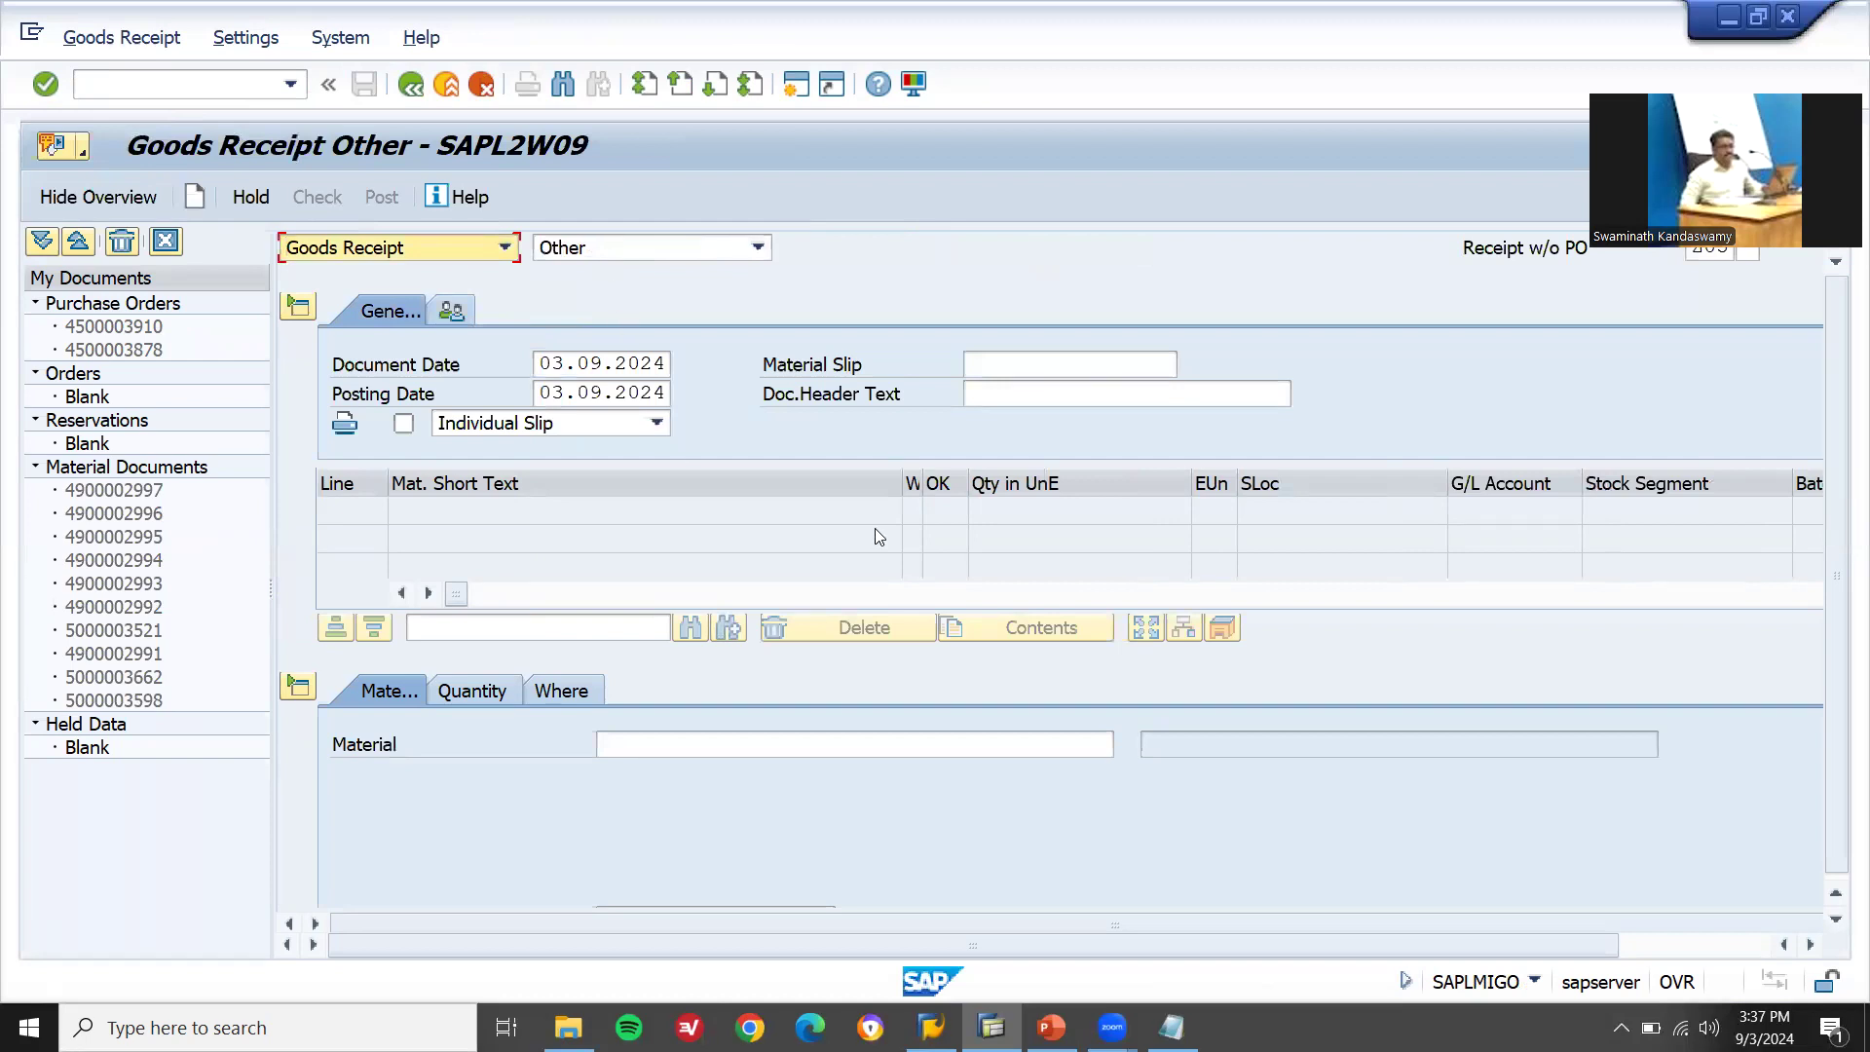
pyautogui.moveTo(1725, 87); pyautogui.dragTo(1427, 9)
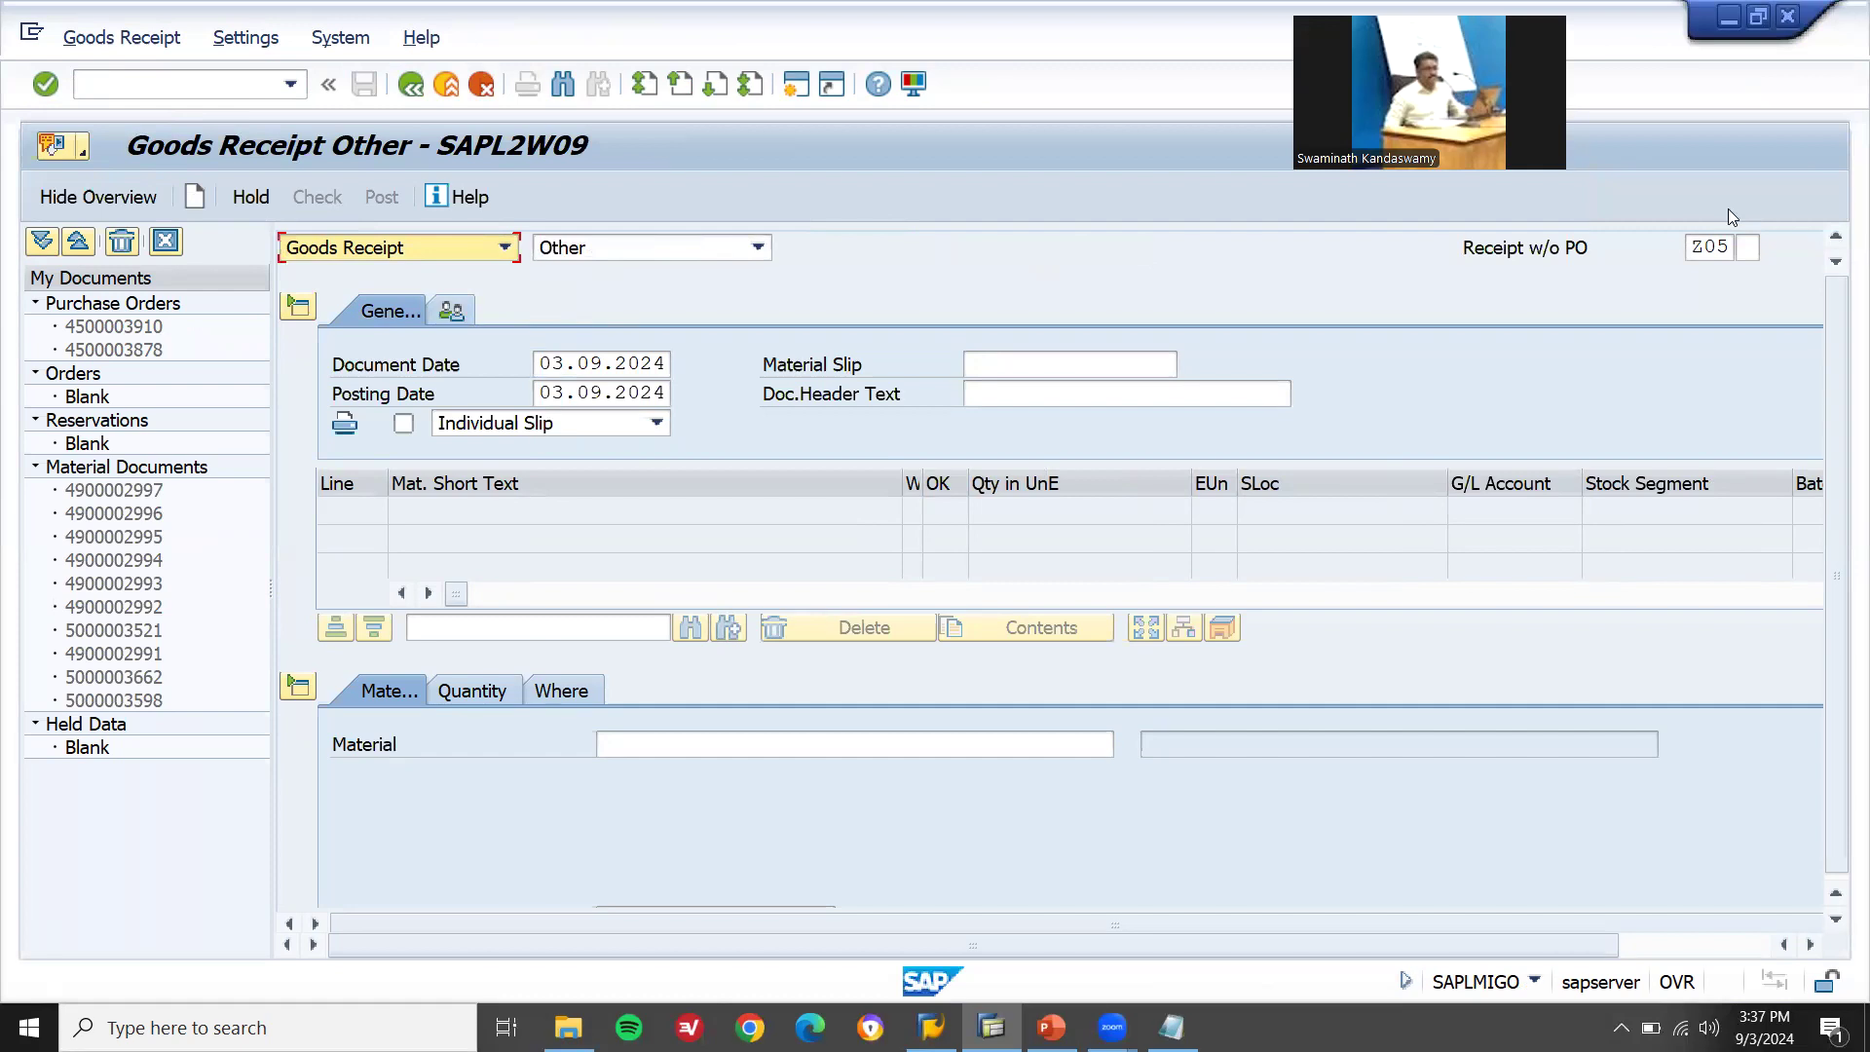
pyautogui.click(1696, 245)
pyautogui.write('66')
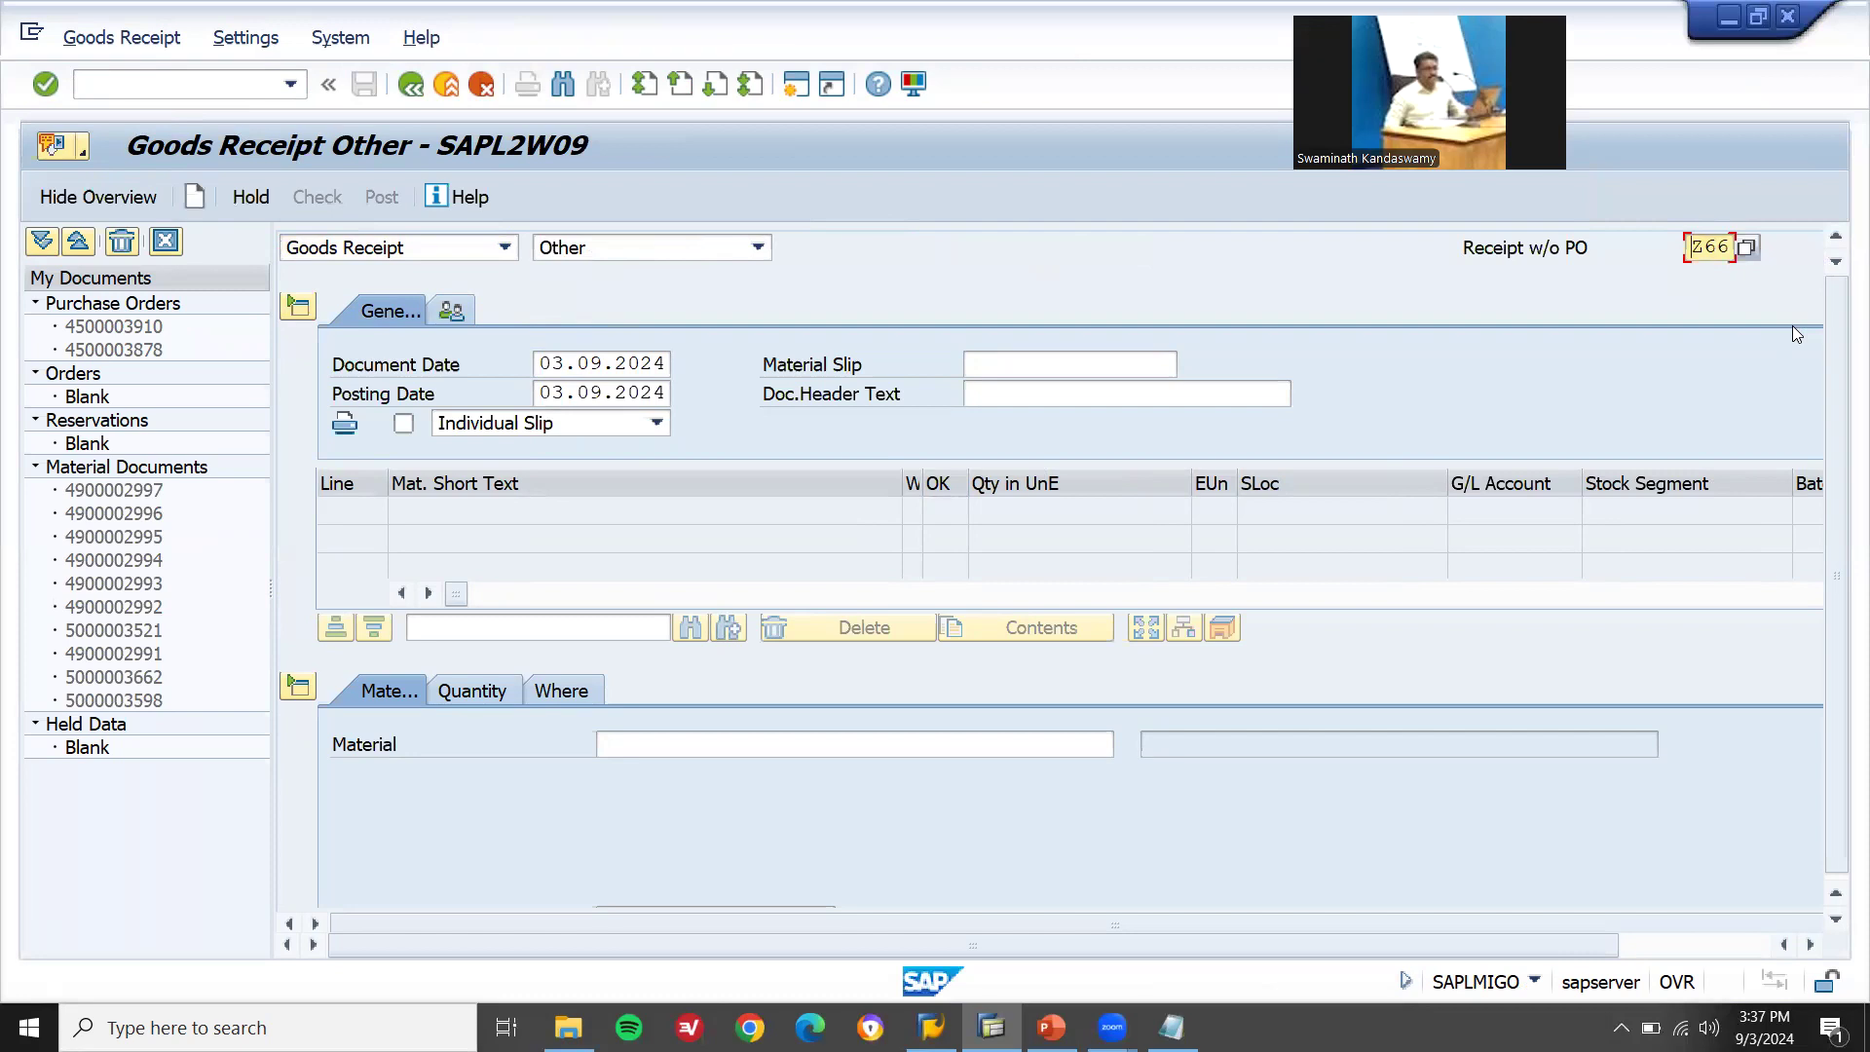
pyautogui.click(809, 759)
pyautogui.click(808, 755)
pyautogui.press('Down')
pyautogui.press('Return')
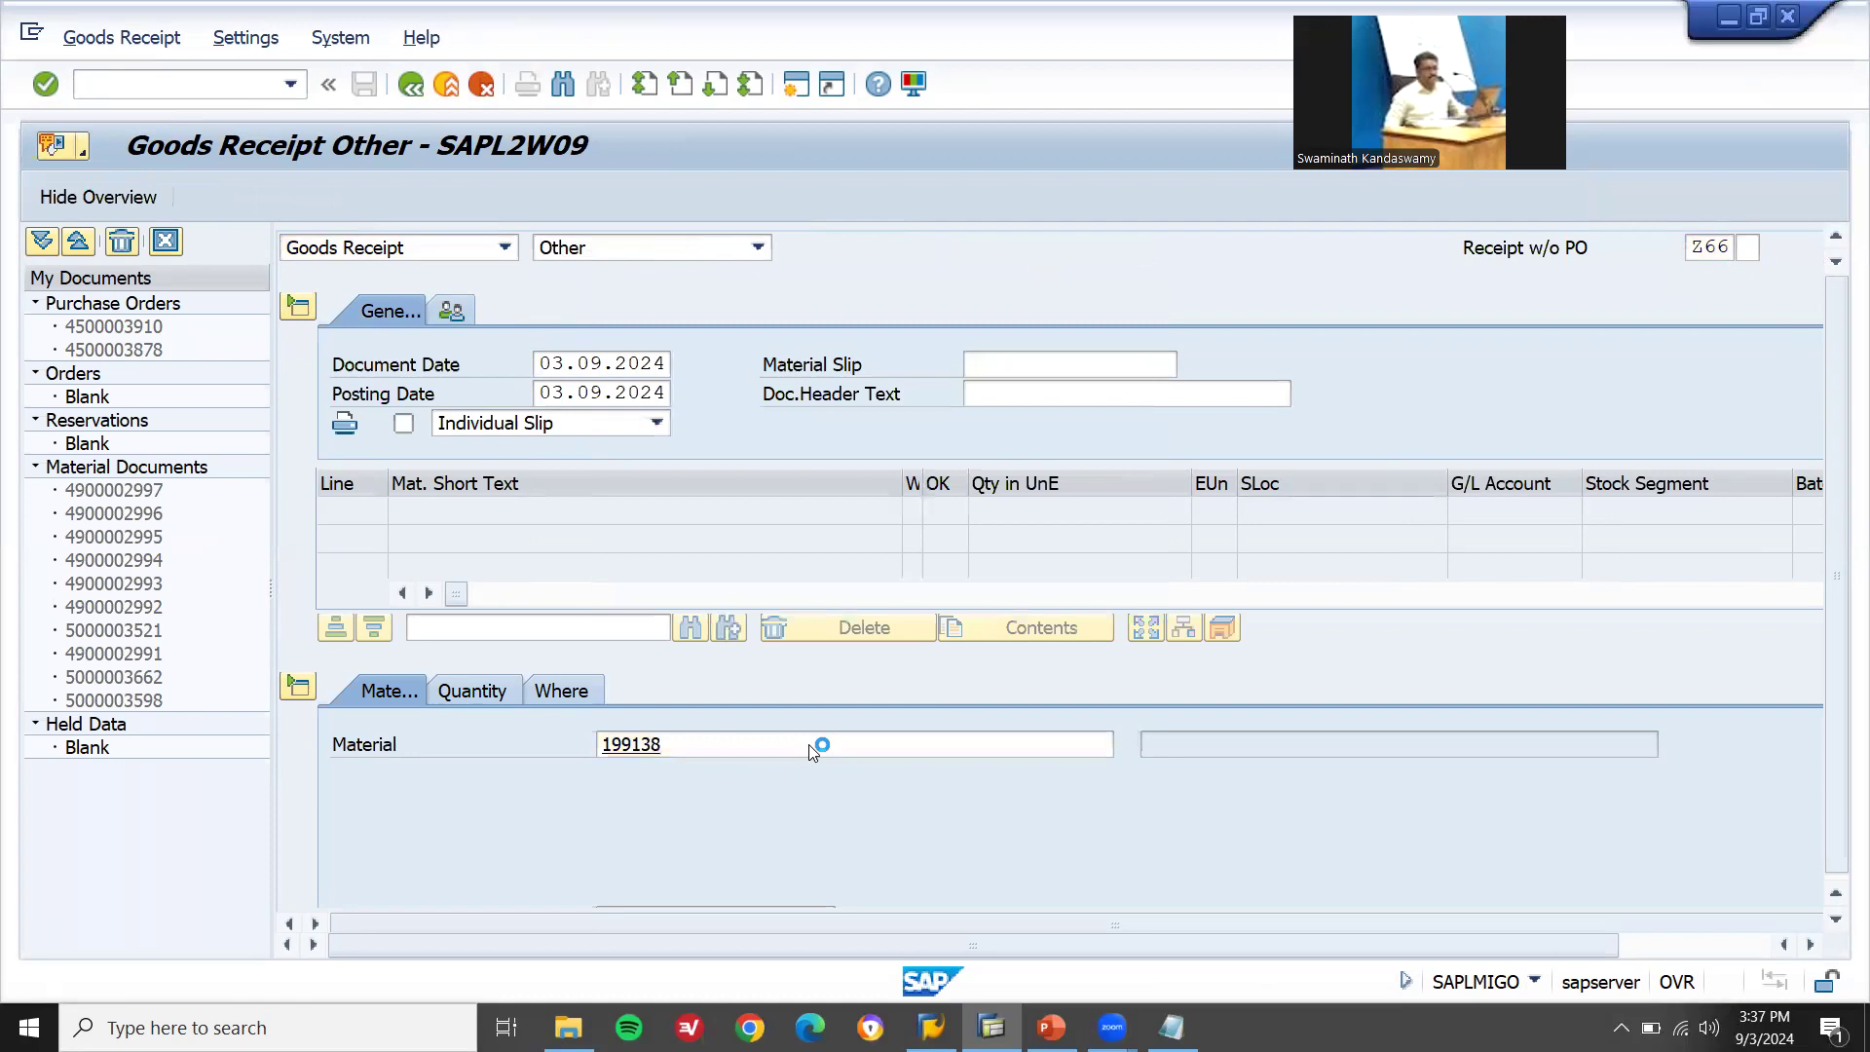
# - Enter quantity 10, plant am01 and storage location AM01 for line 1
pyautogui.click(477, 691)
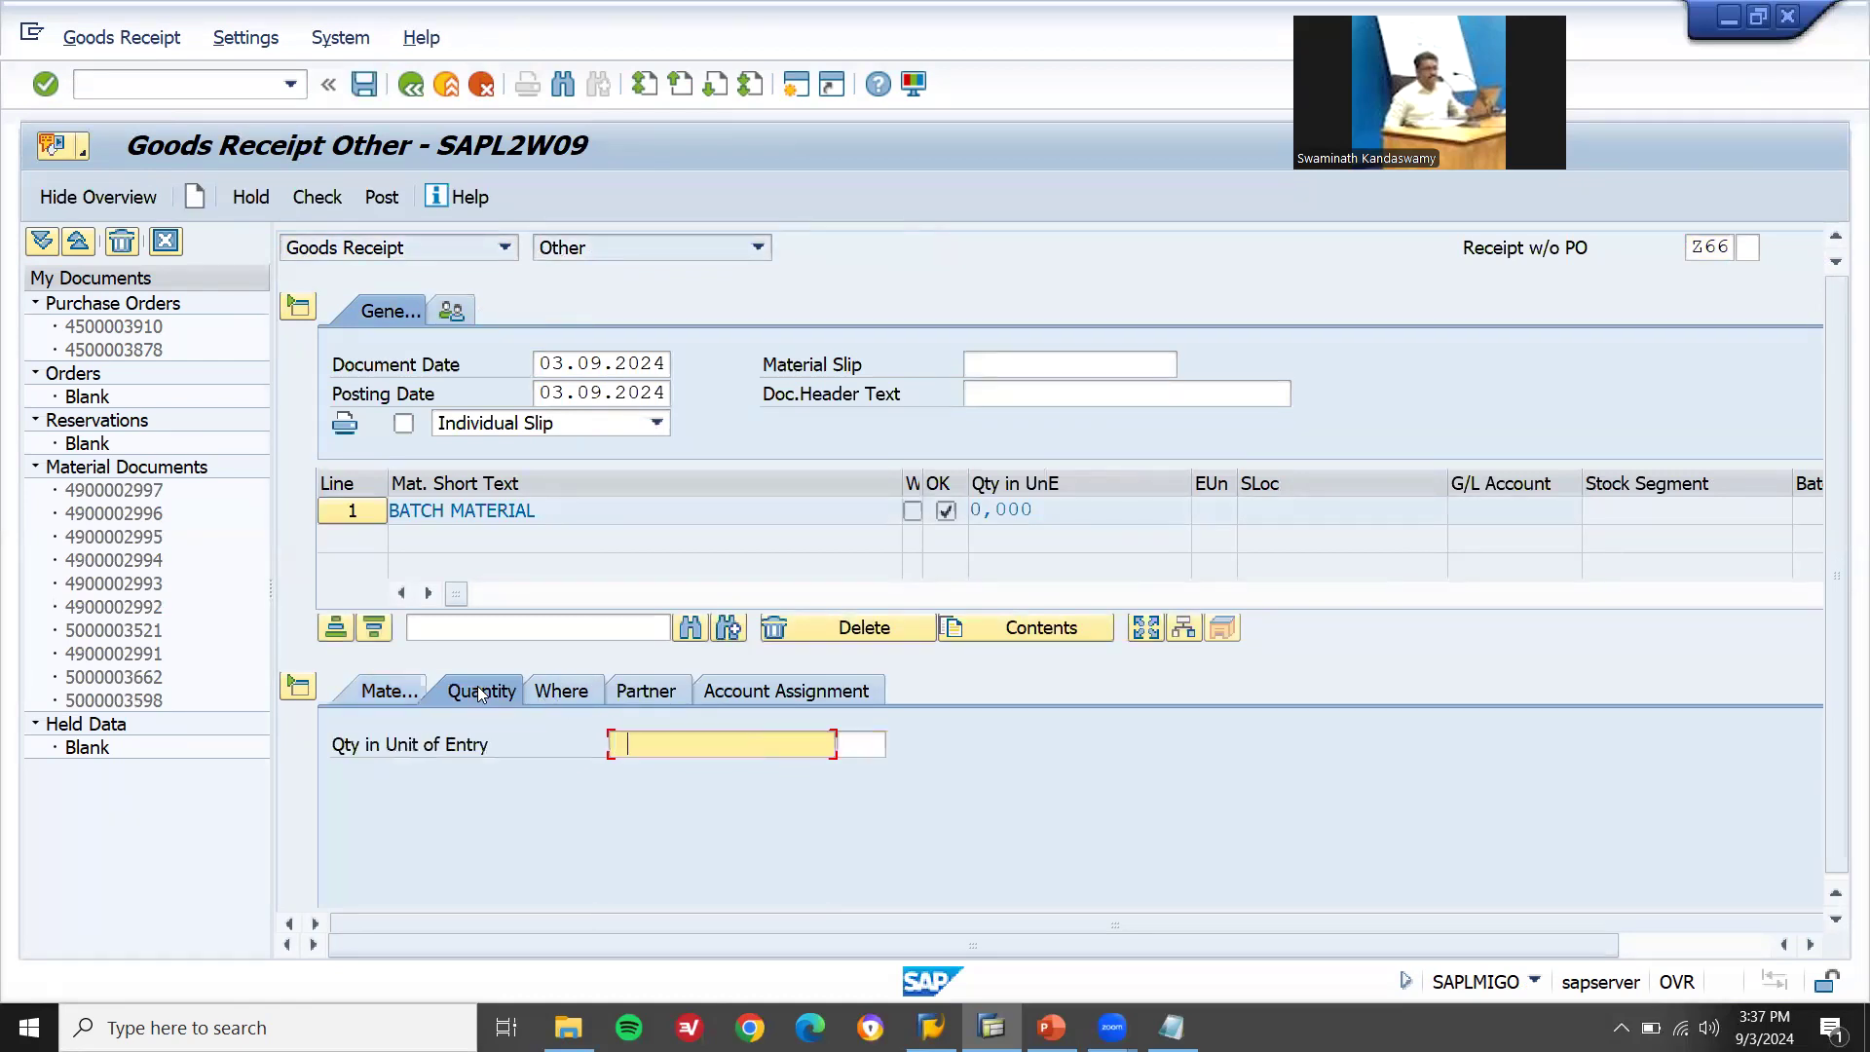
pyautogui.write('10')
pyautogui.click(571, 690)
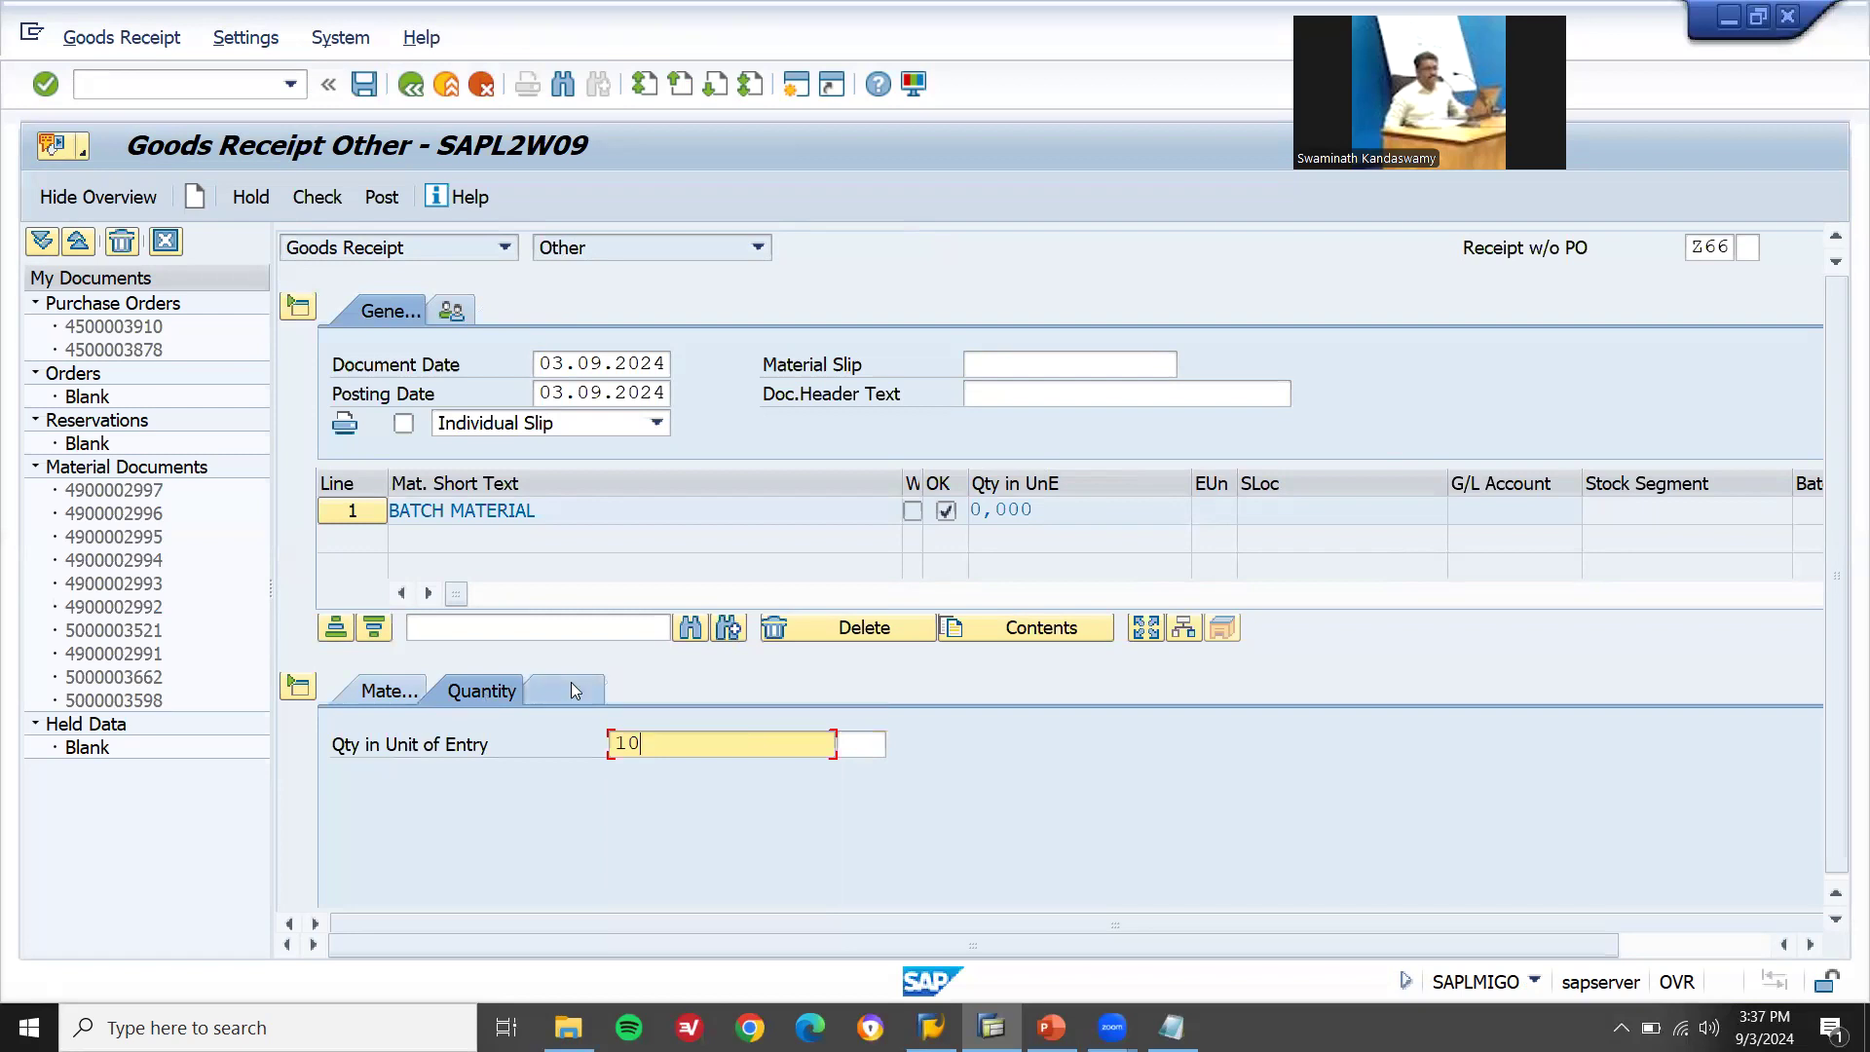
pyautogui.press('Tab')
pyautogui.write('am01')
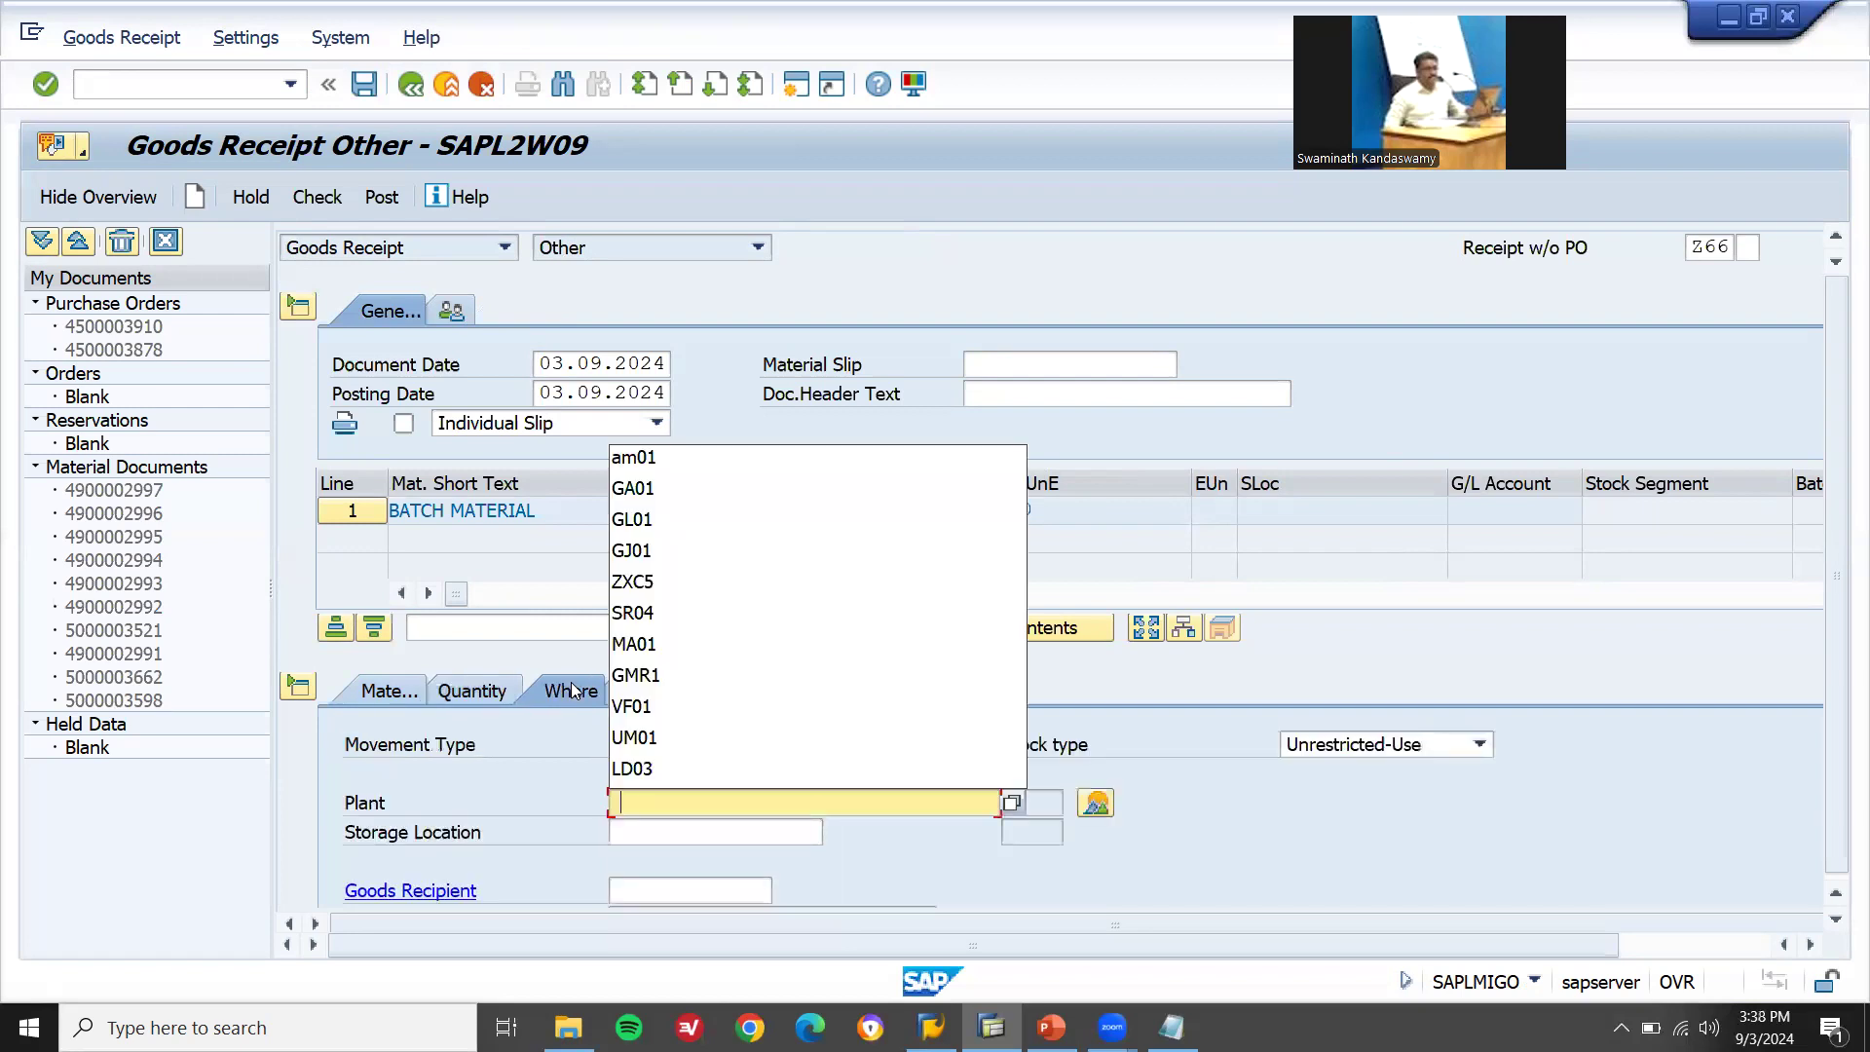
pyautogui.press('Tab')
pyautogui.press('Down')
pyautogui.press('Return')
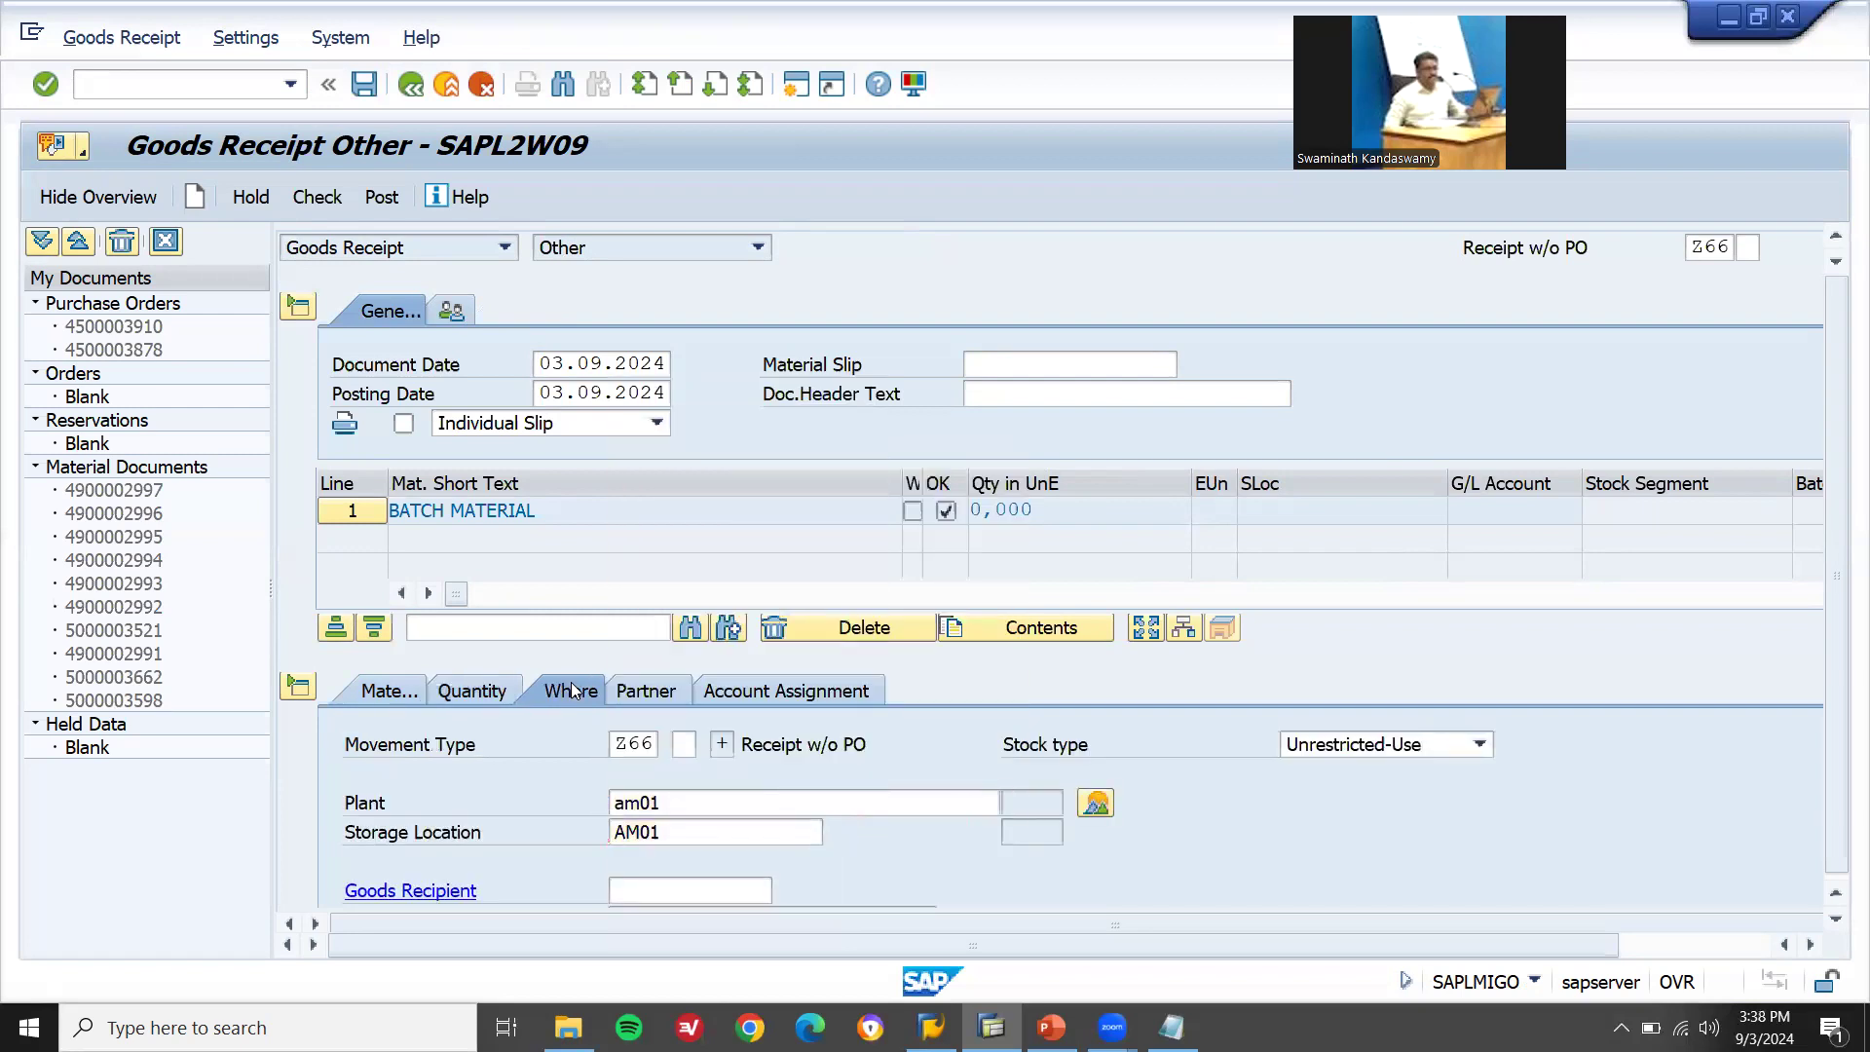
pyautogui.press('Return')
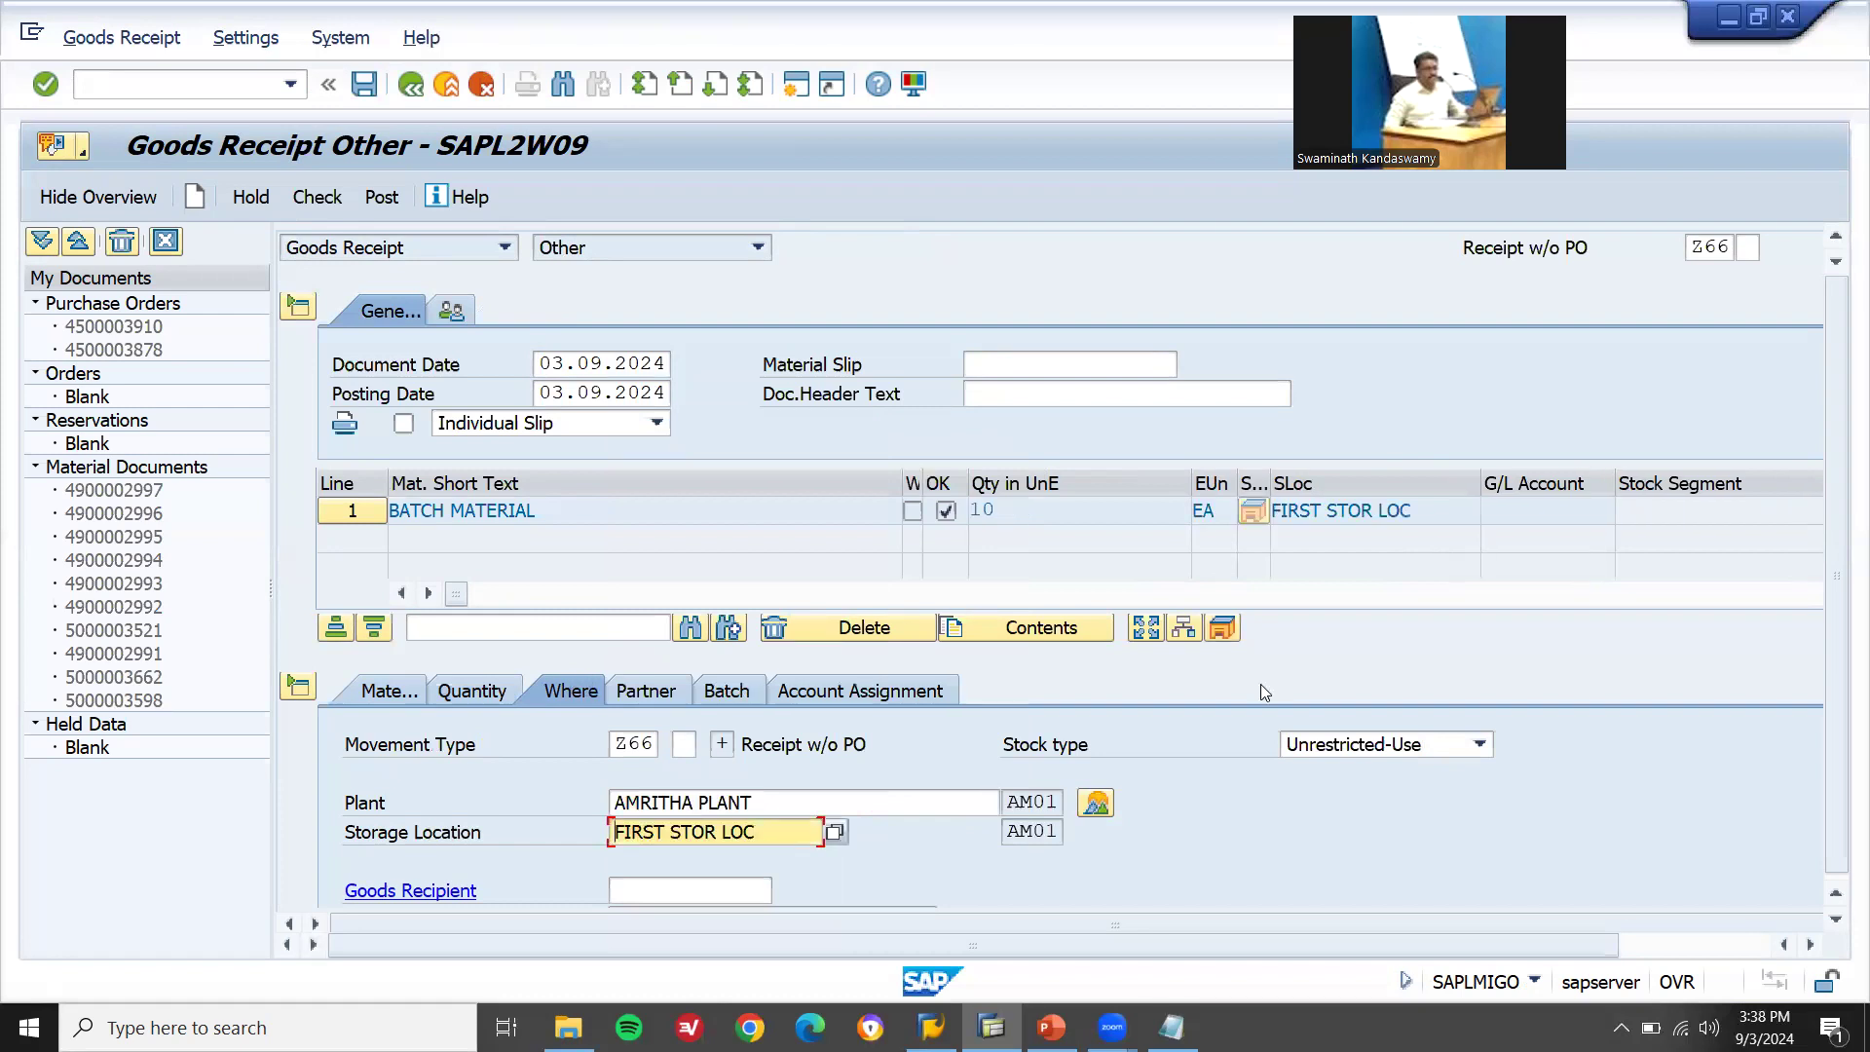
# - Try posting the goods receipt and dismiss the error log demanding text, vendor and goods recipient
pyautogui.hscroll(3, 1795, 881)
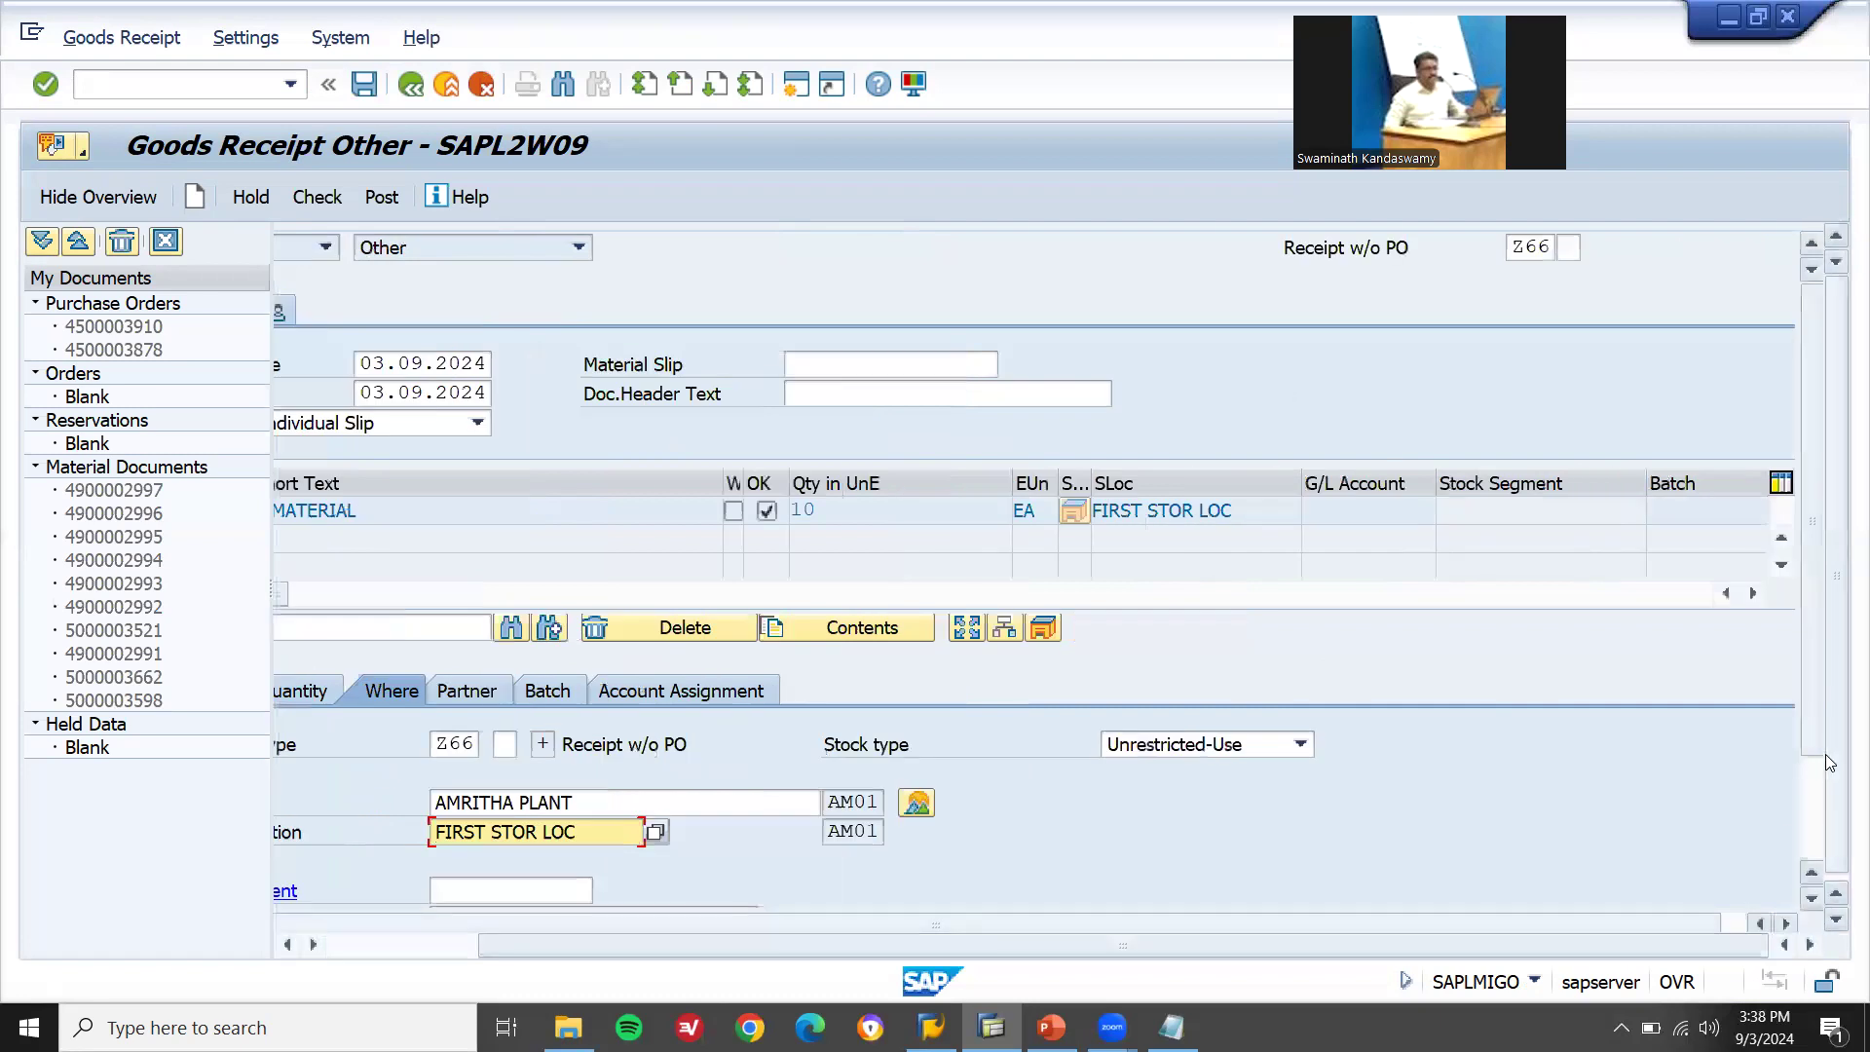
pyautogui.moveTo(1822, 742); pyautogui.dragTo(1821, 844)
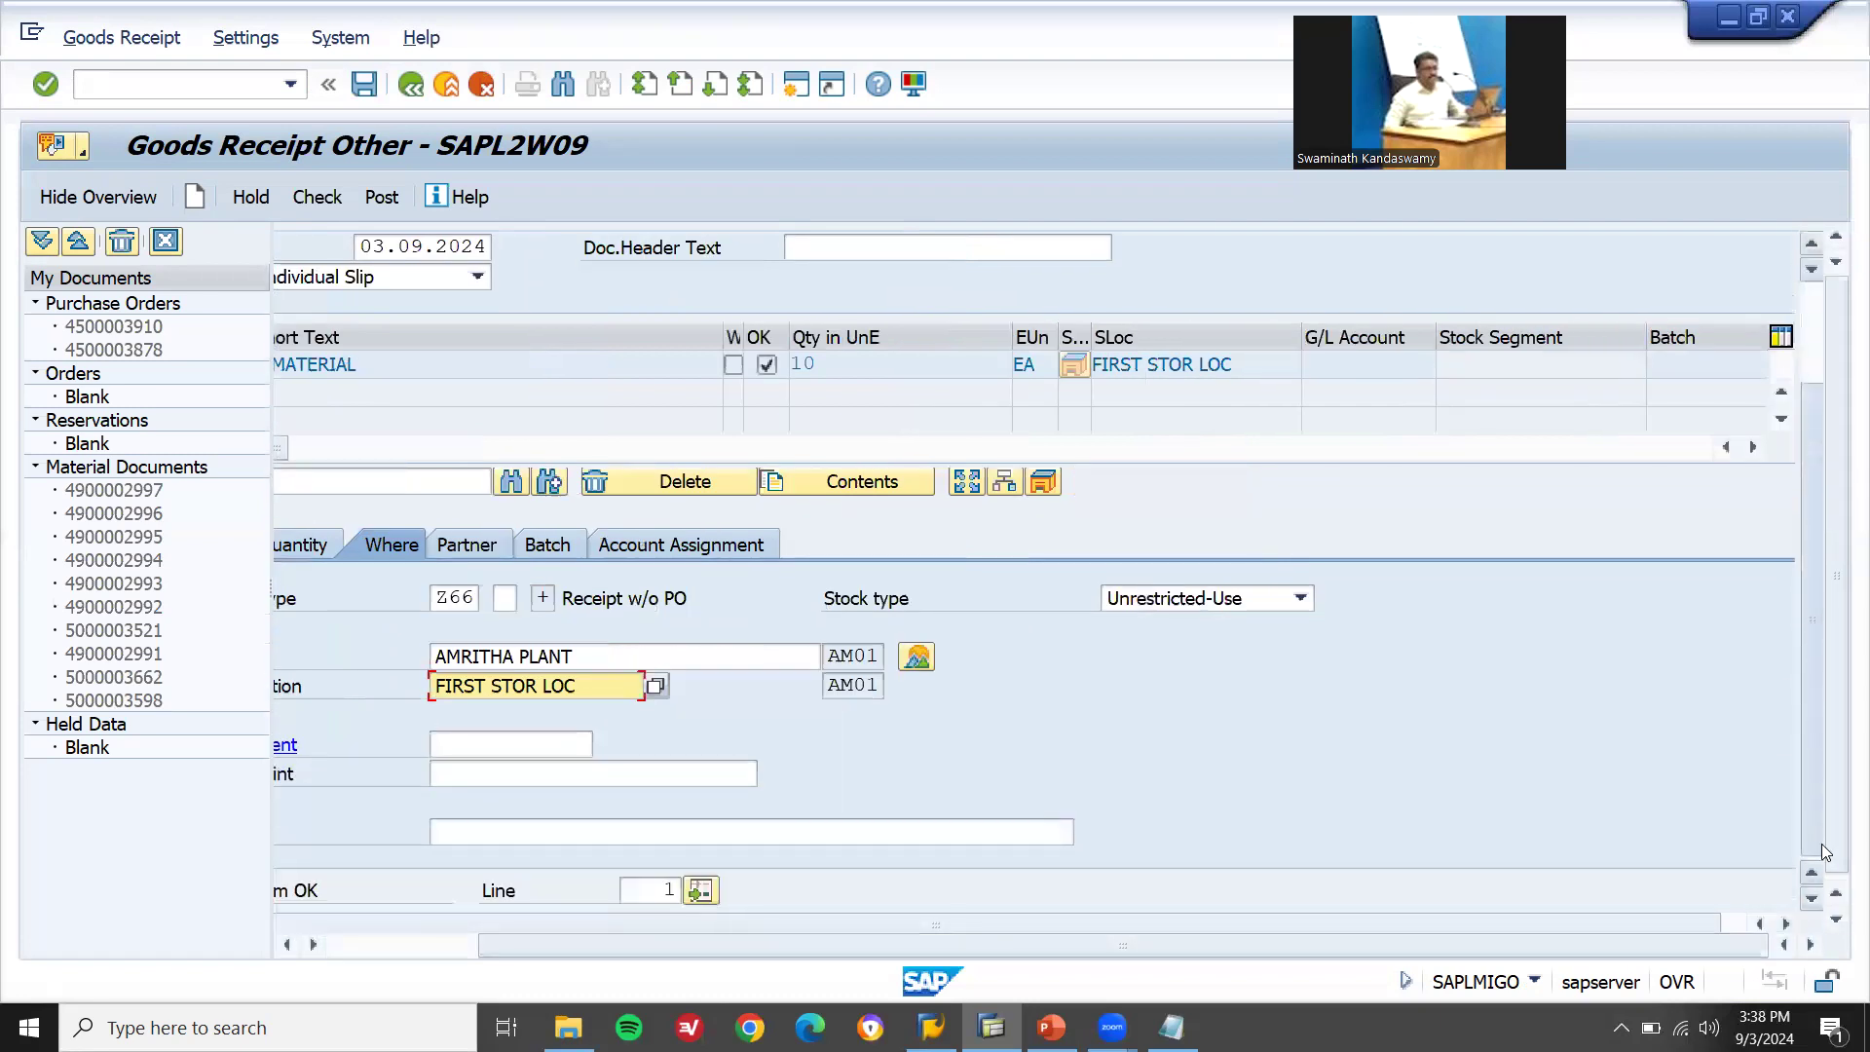
pyautogui.click(352, 945)
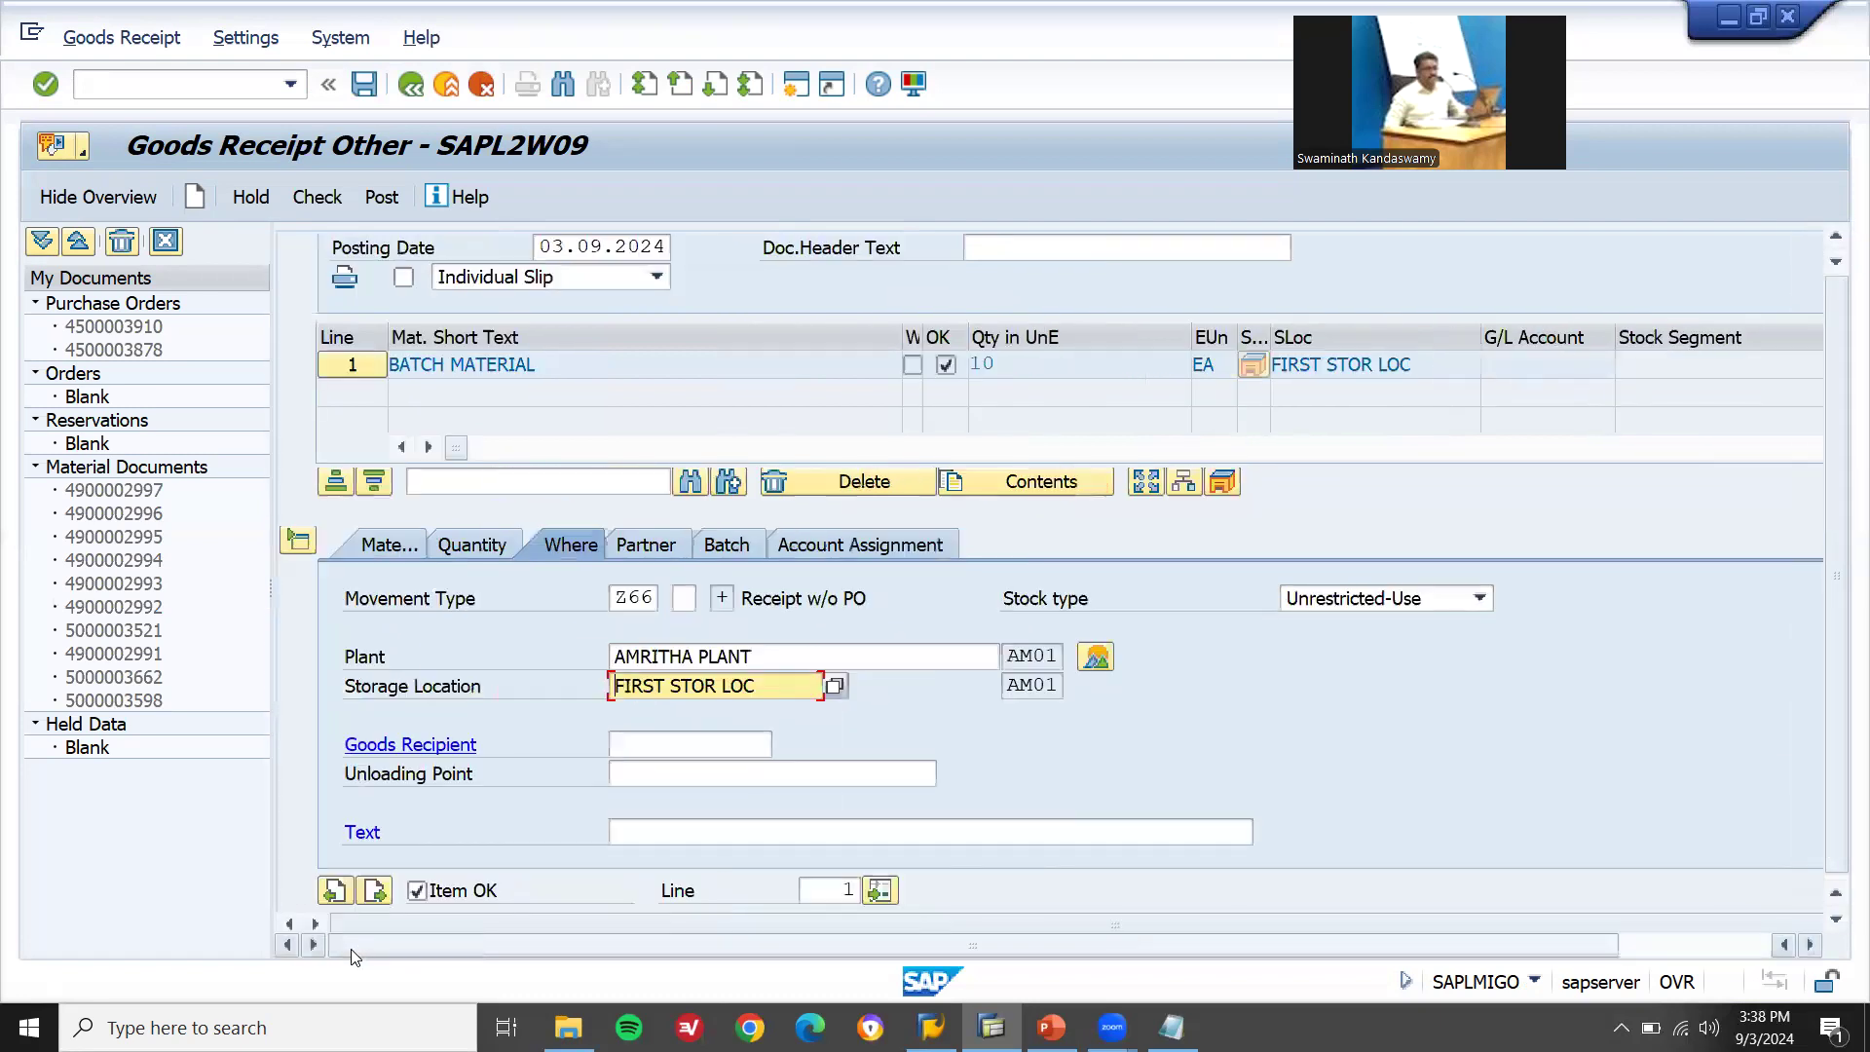
pyautogui.click(655, 833)
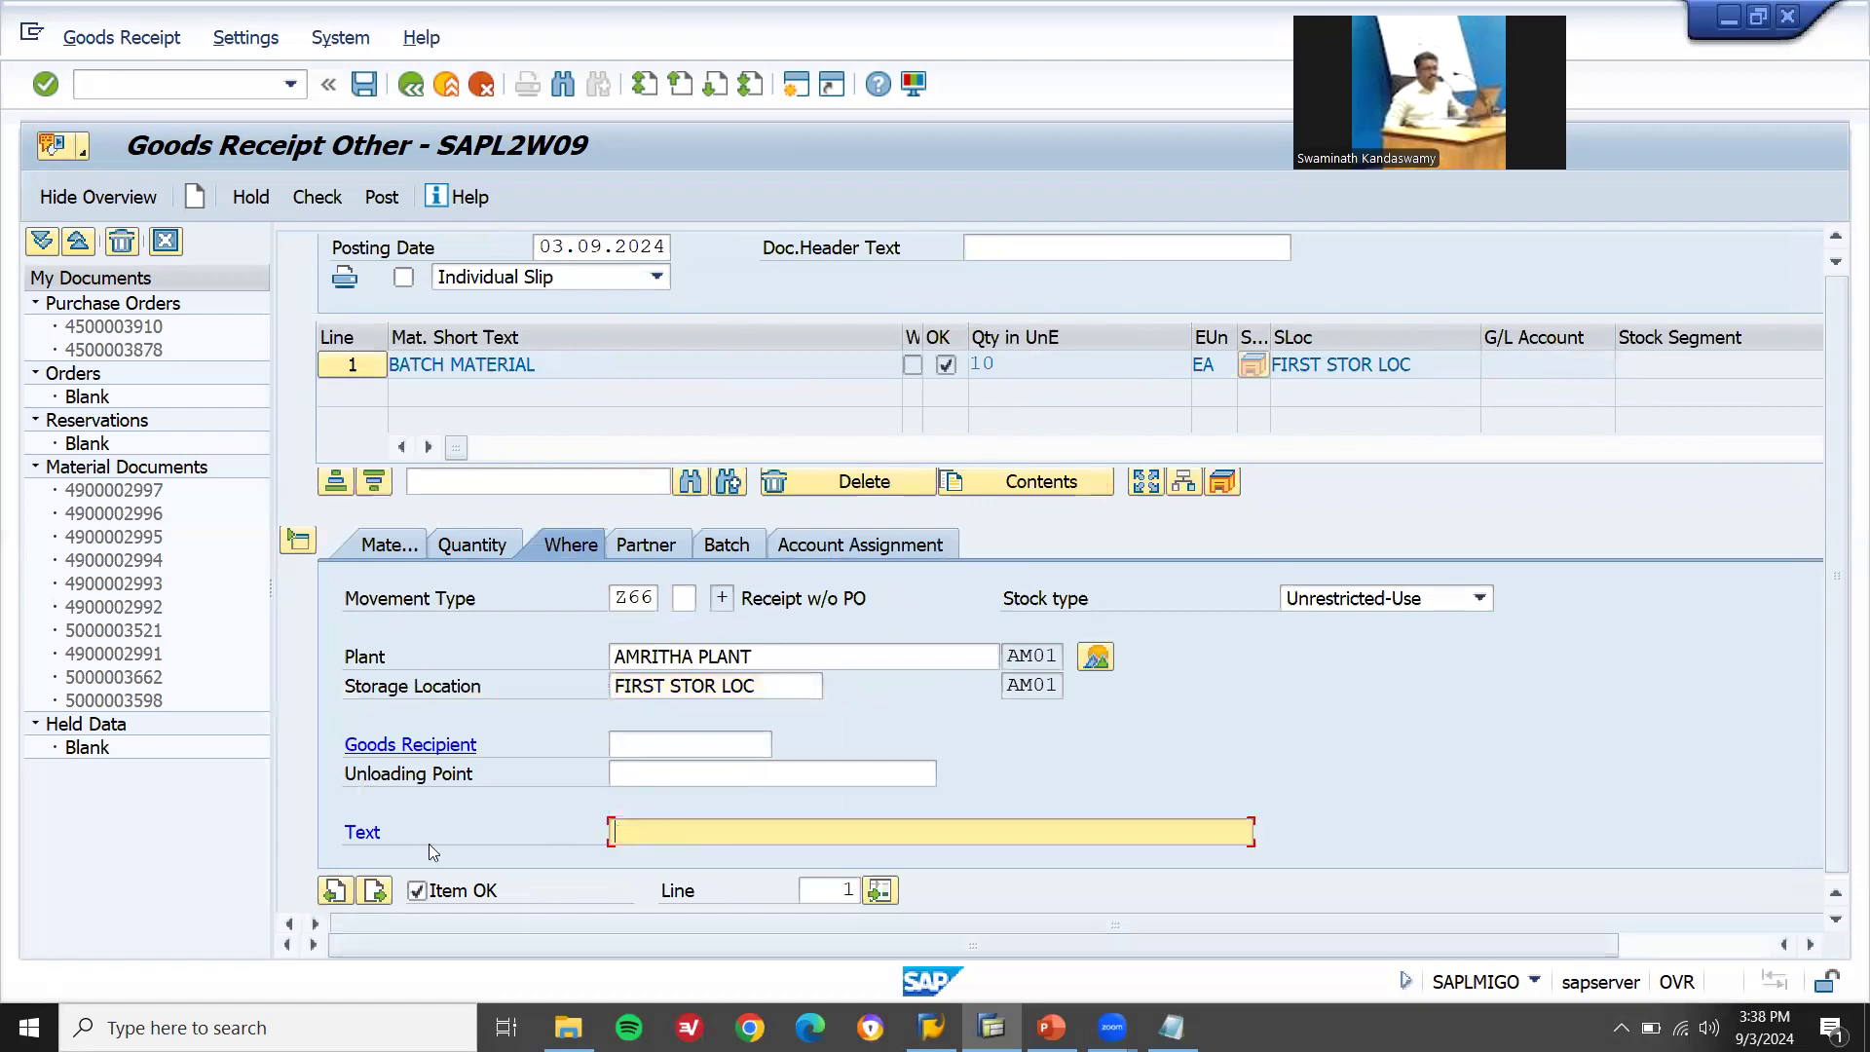
pyautogui.click(374, 200)
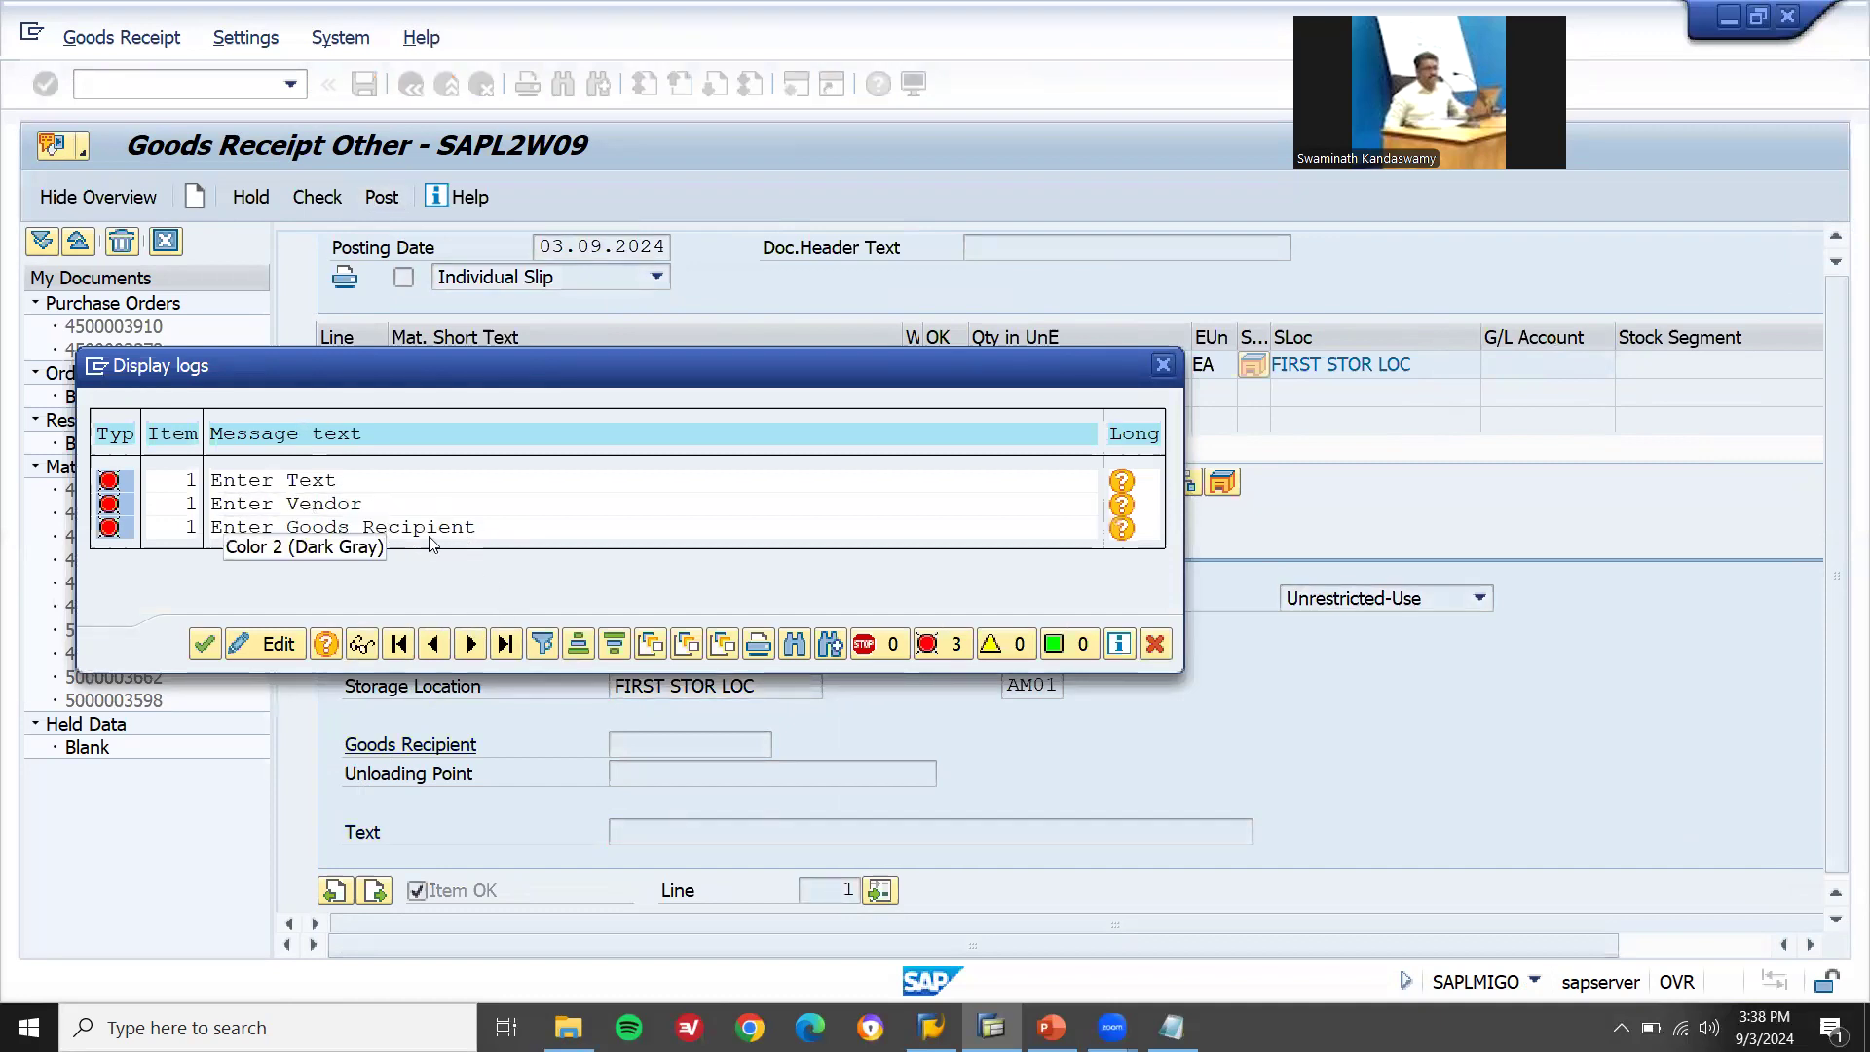
pyautogui.click(205, 644)
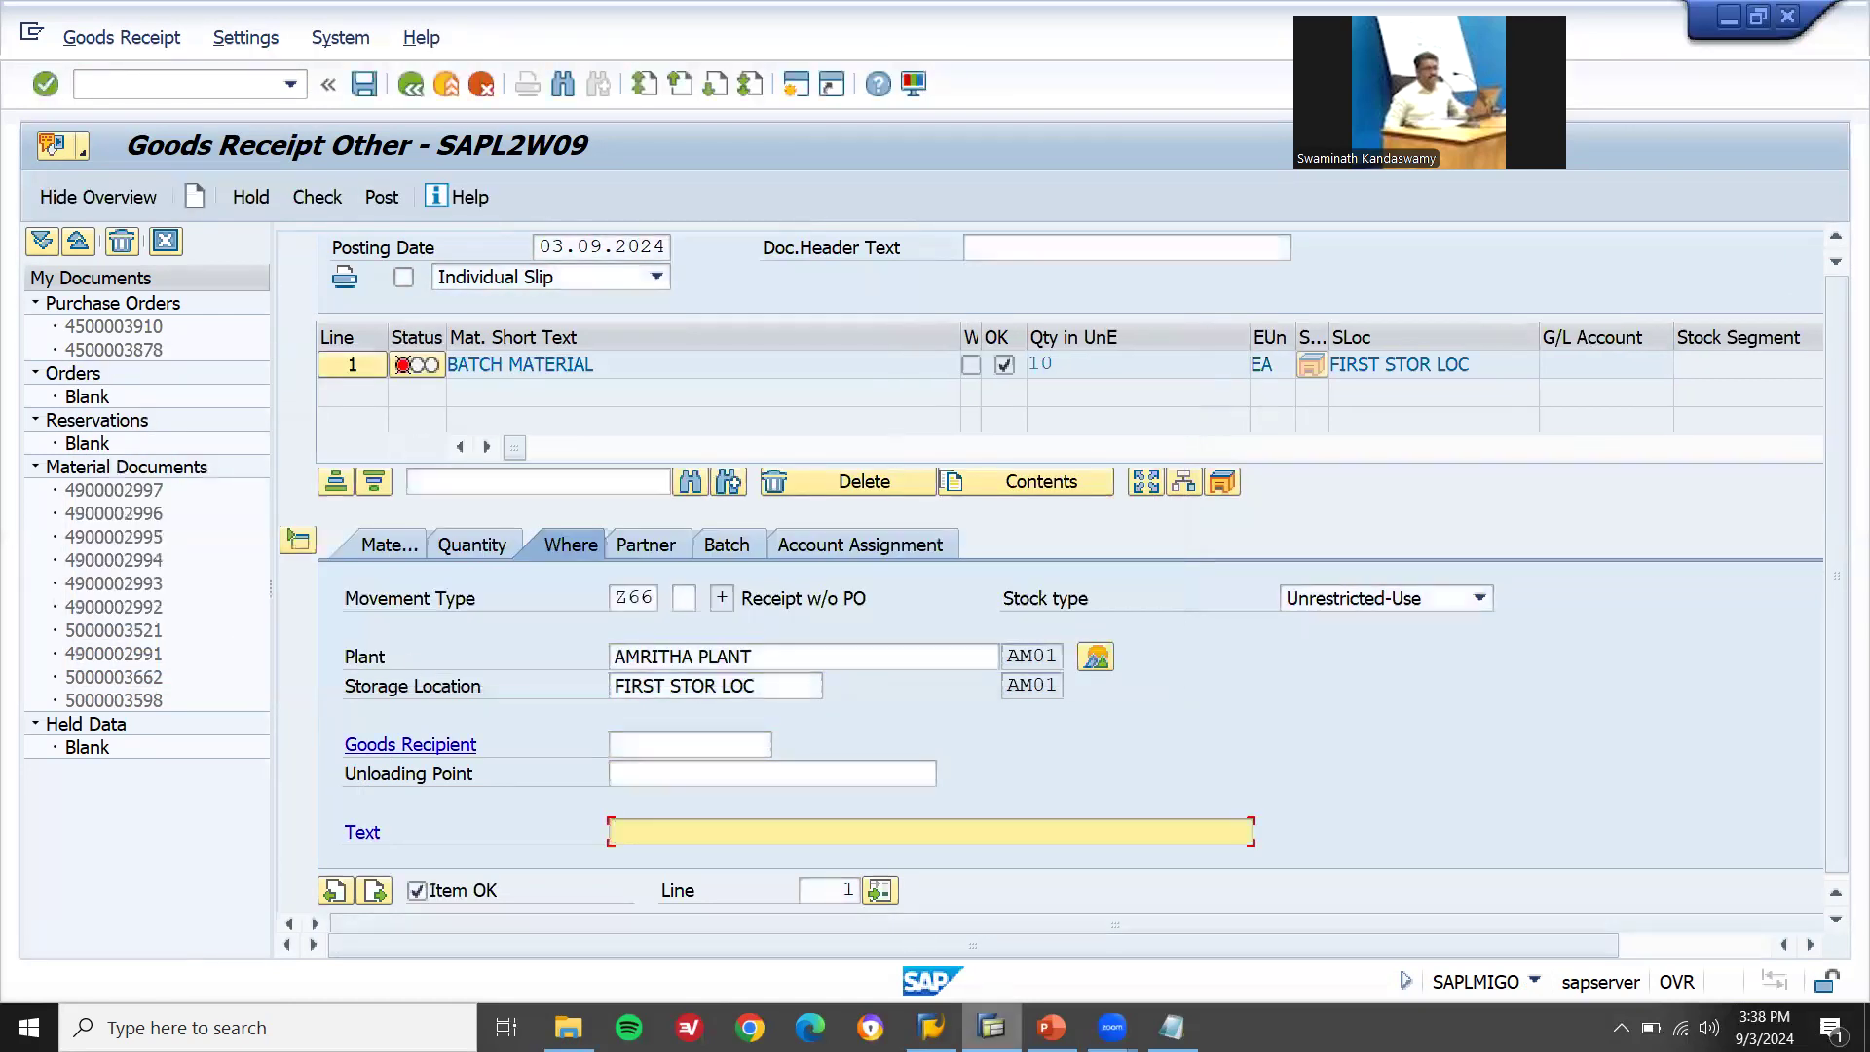
pyautogui.moveTo(992, 1028)
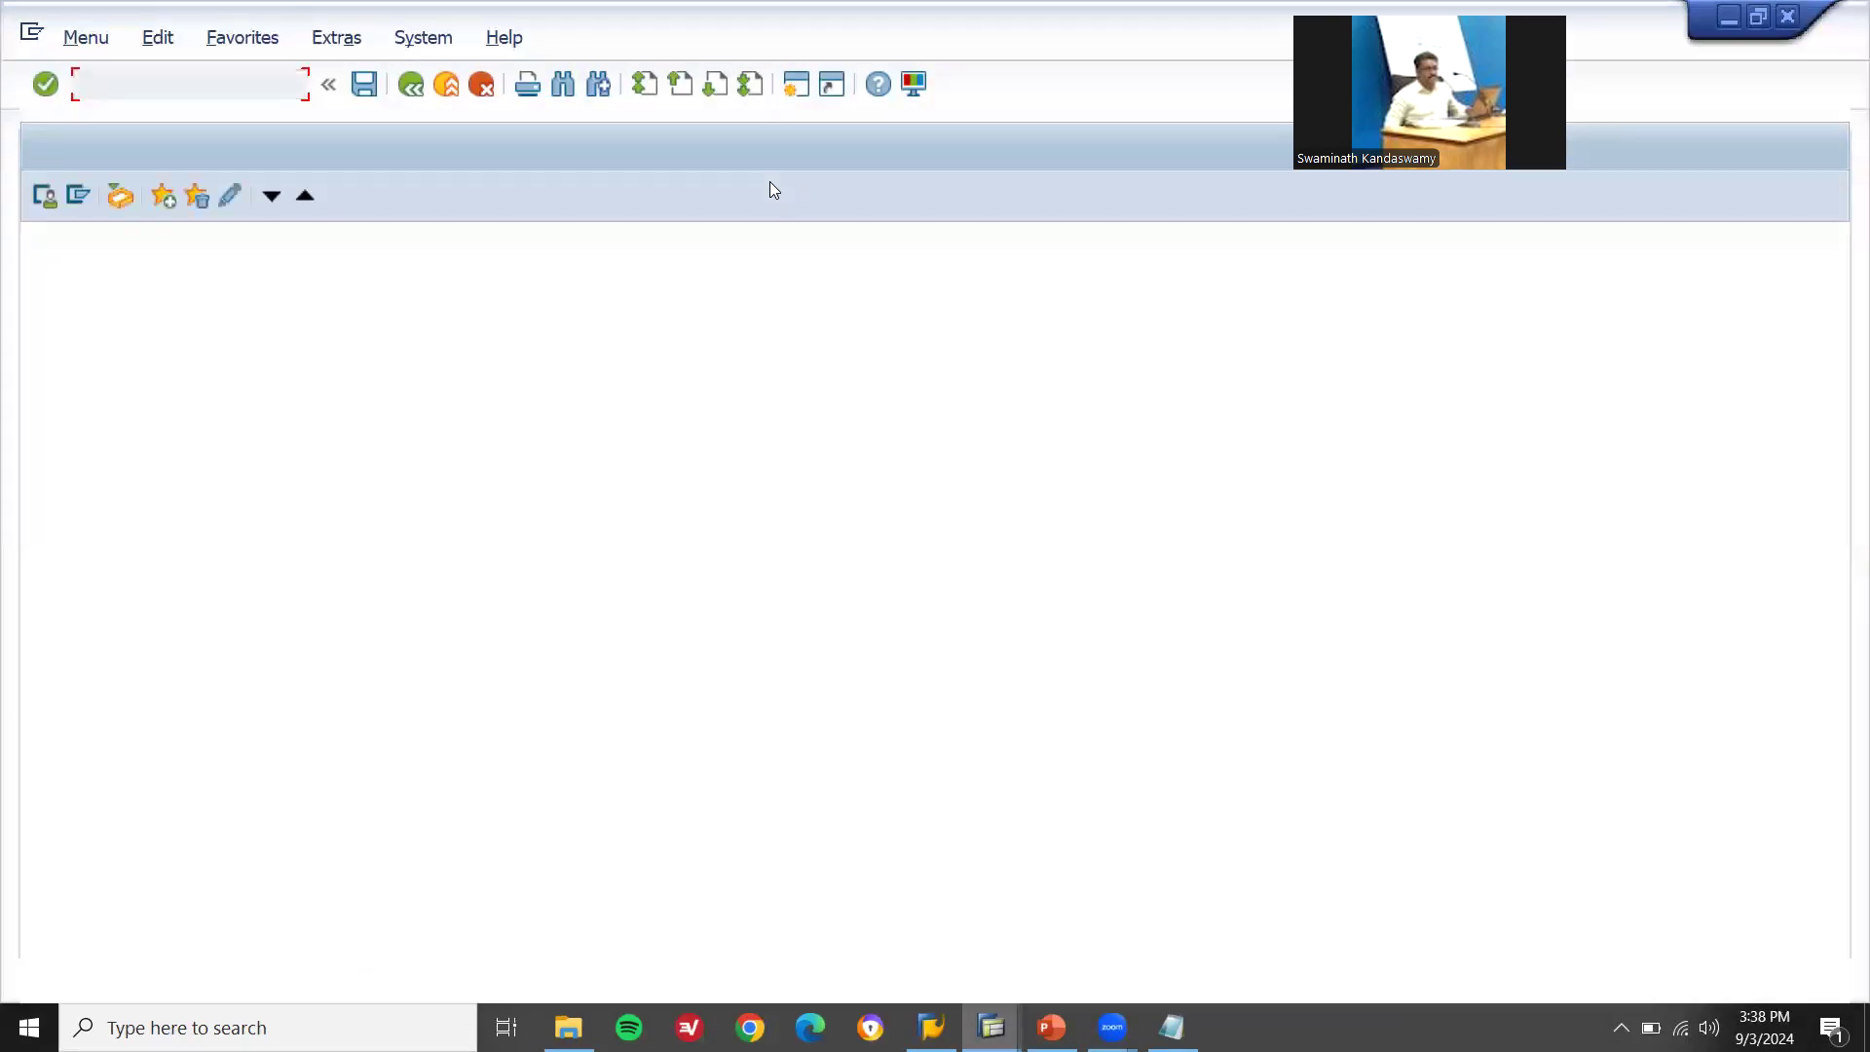
# - Run OMJJ for all movement types, jump to Z66 and open its Field selection (Enjoy)
pyautogui.write('OMJJ')
pyautogui.press('Return')
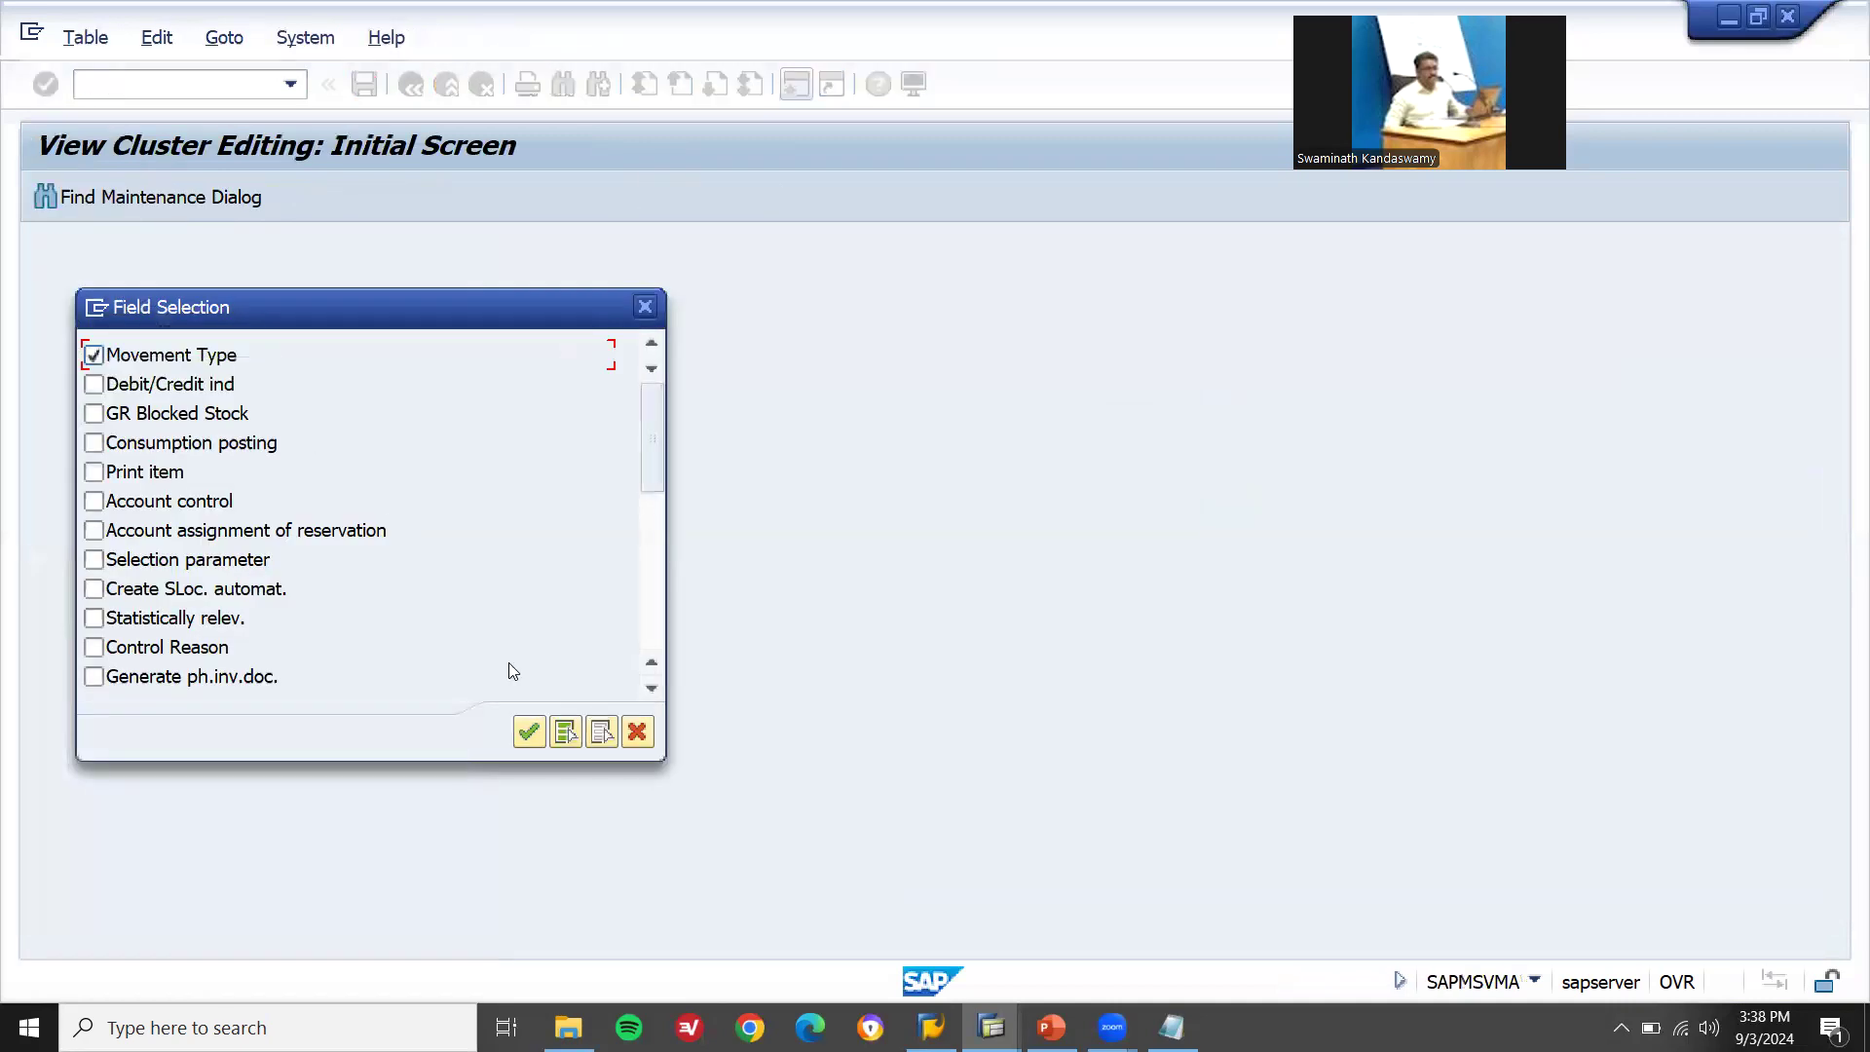
pyautogui.click(526, 735)
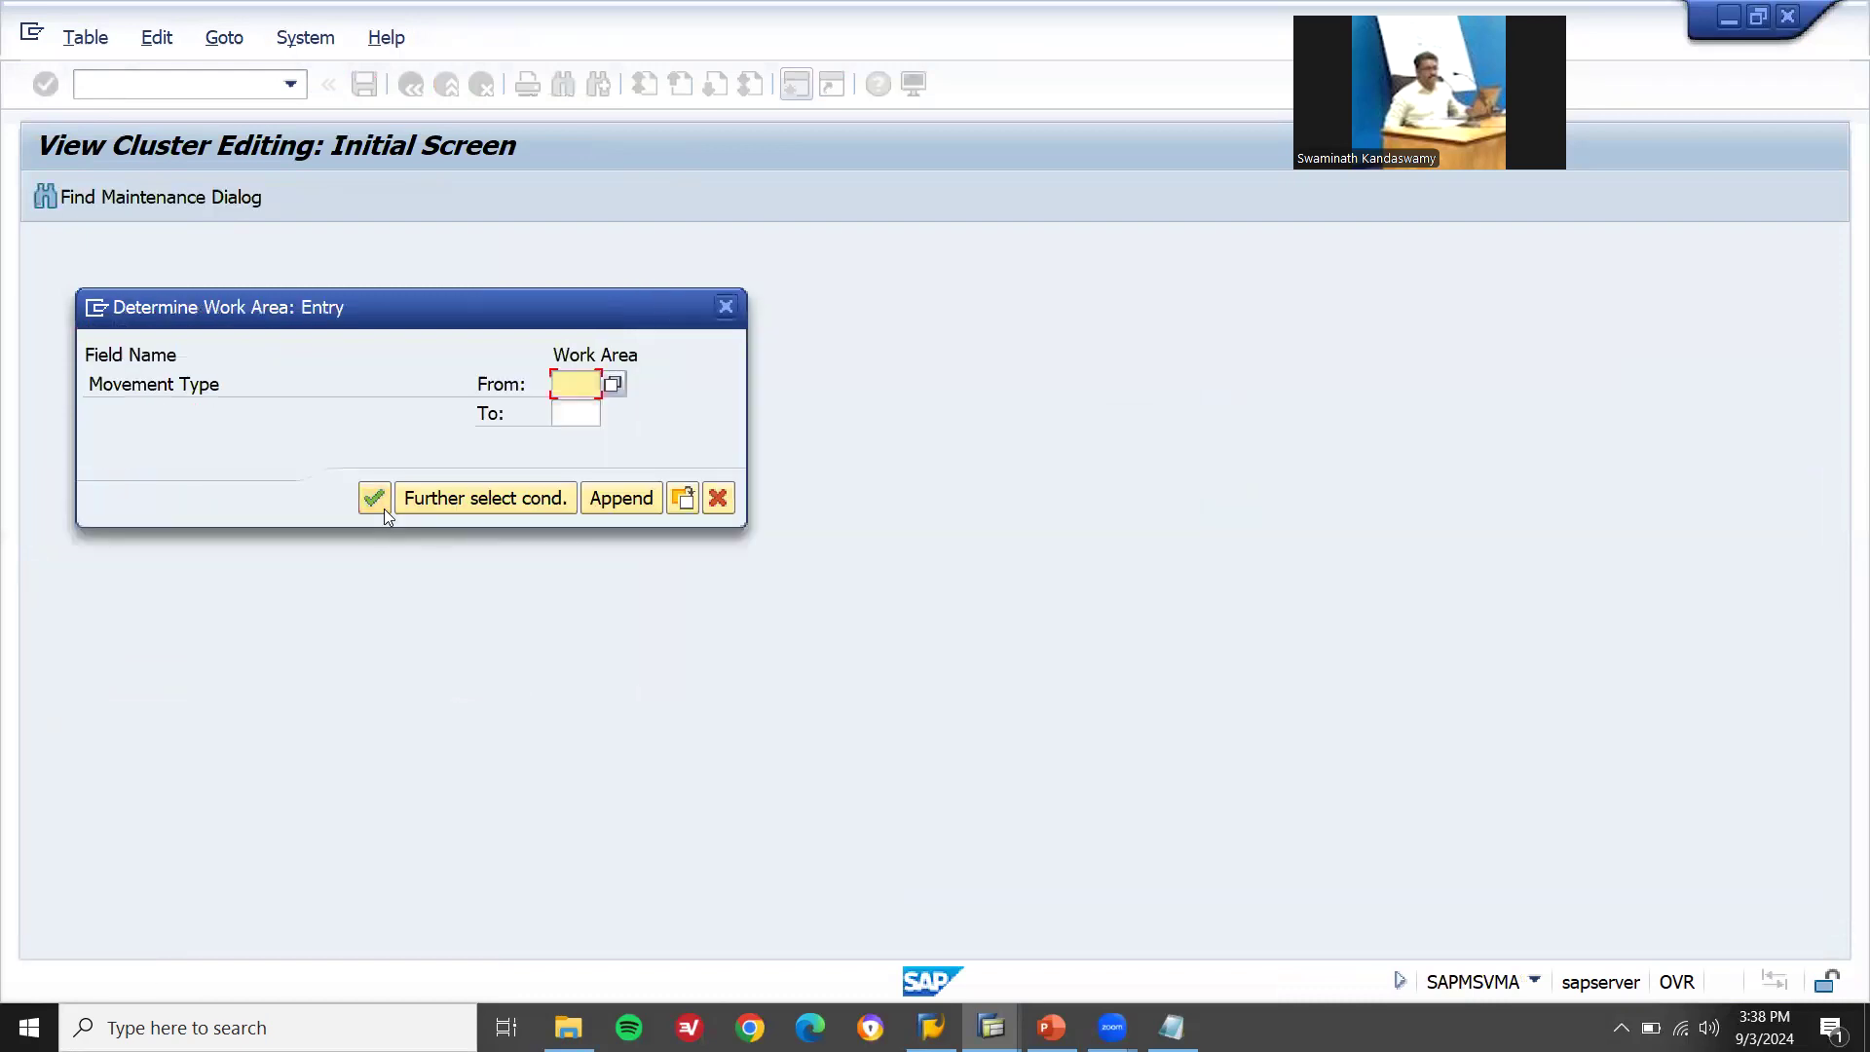
pyautogui.click(380, 501)
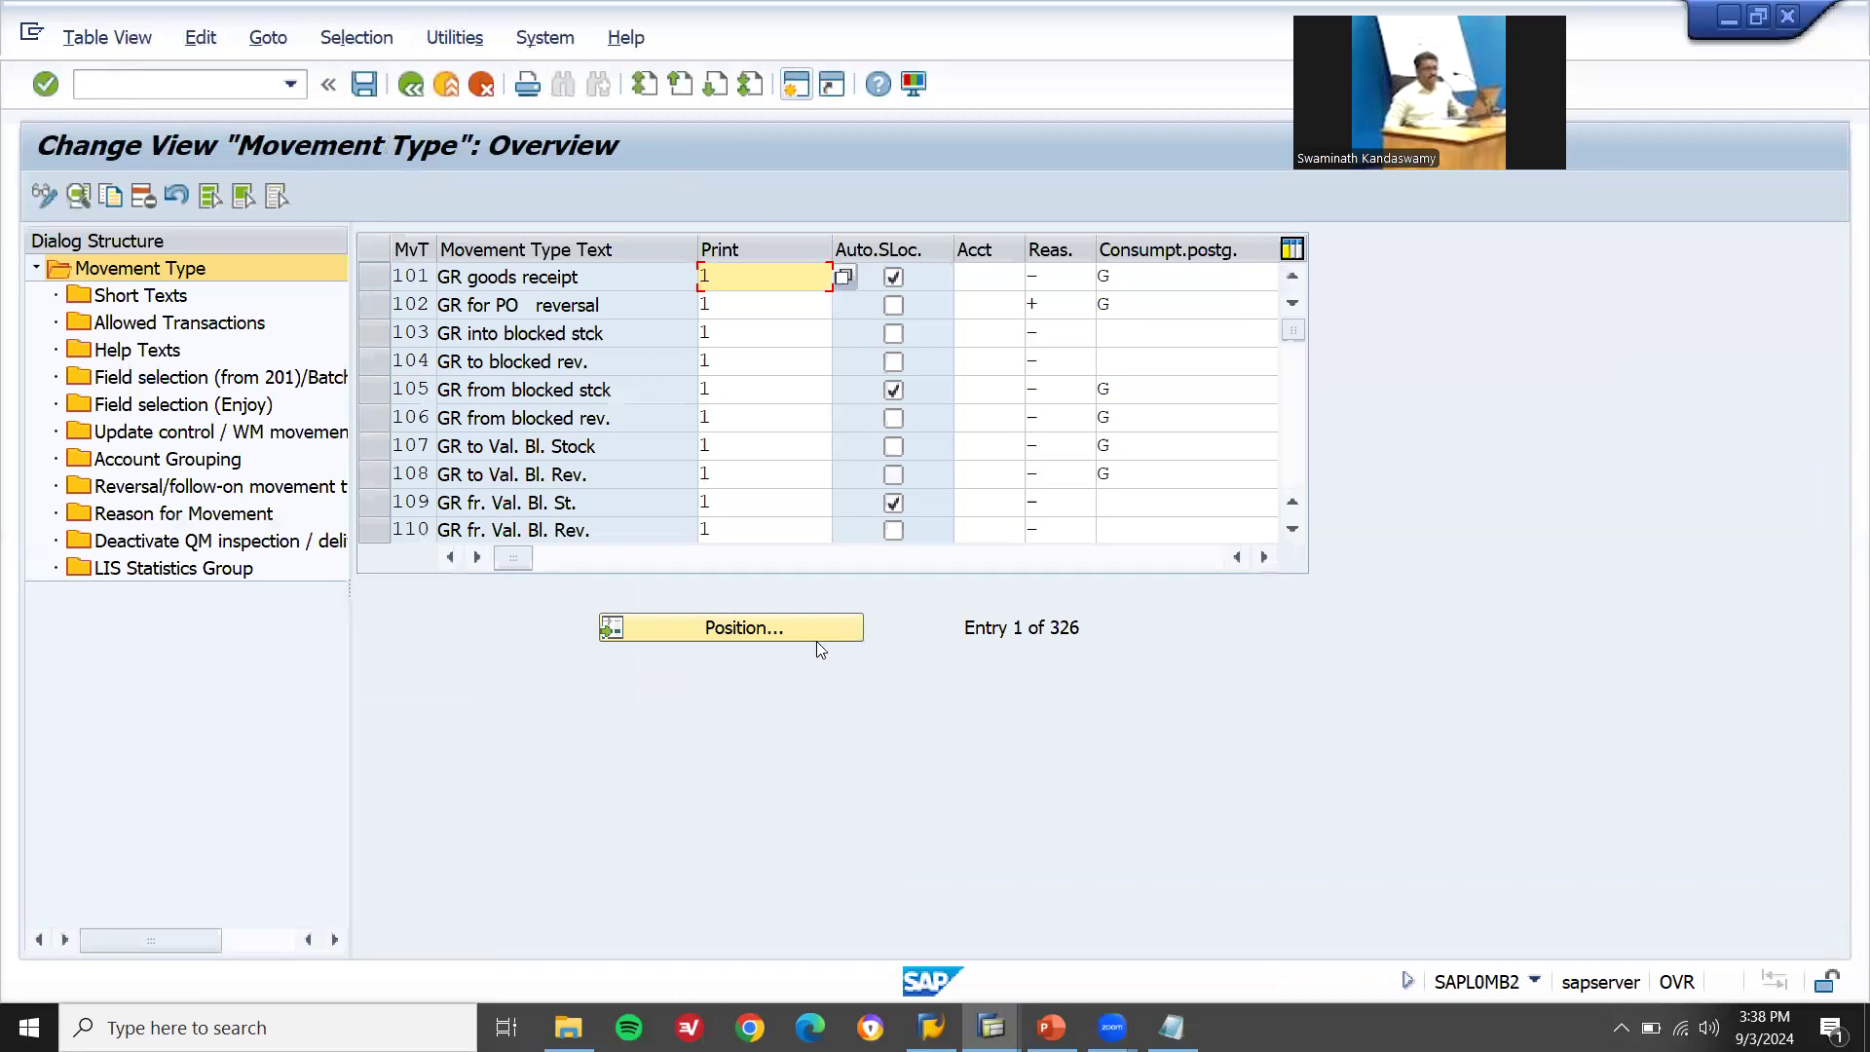
pyautogui.click(813, 631)
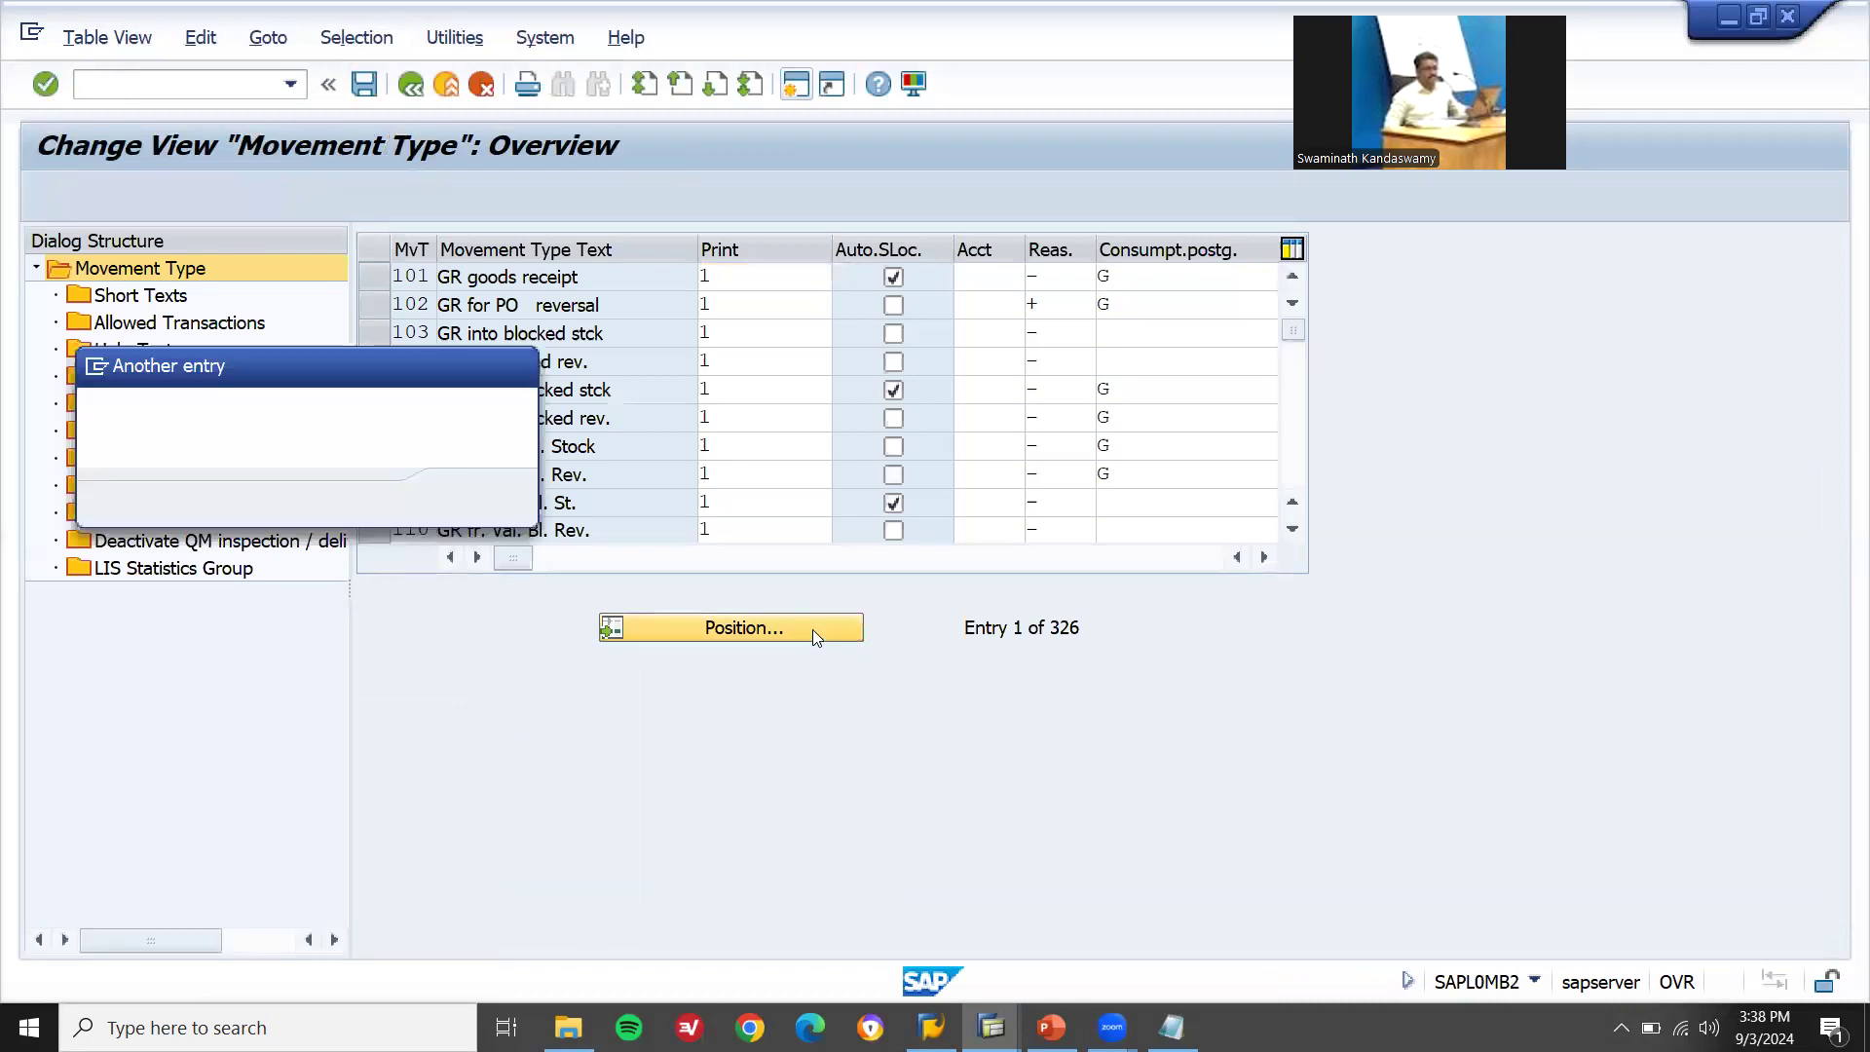
pyautogui.write('Z66')
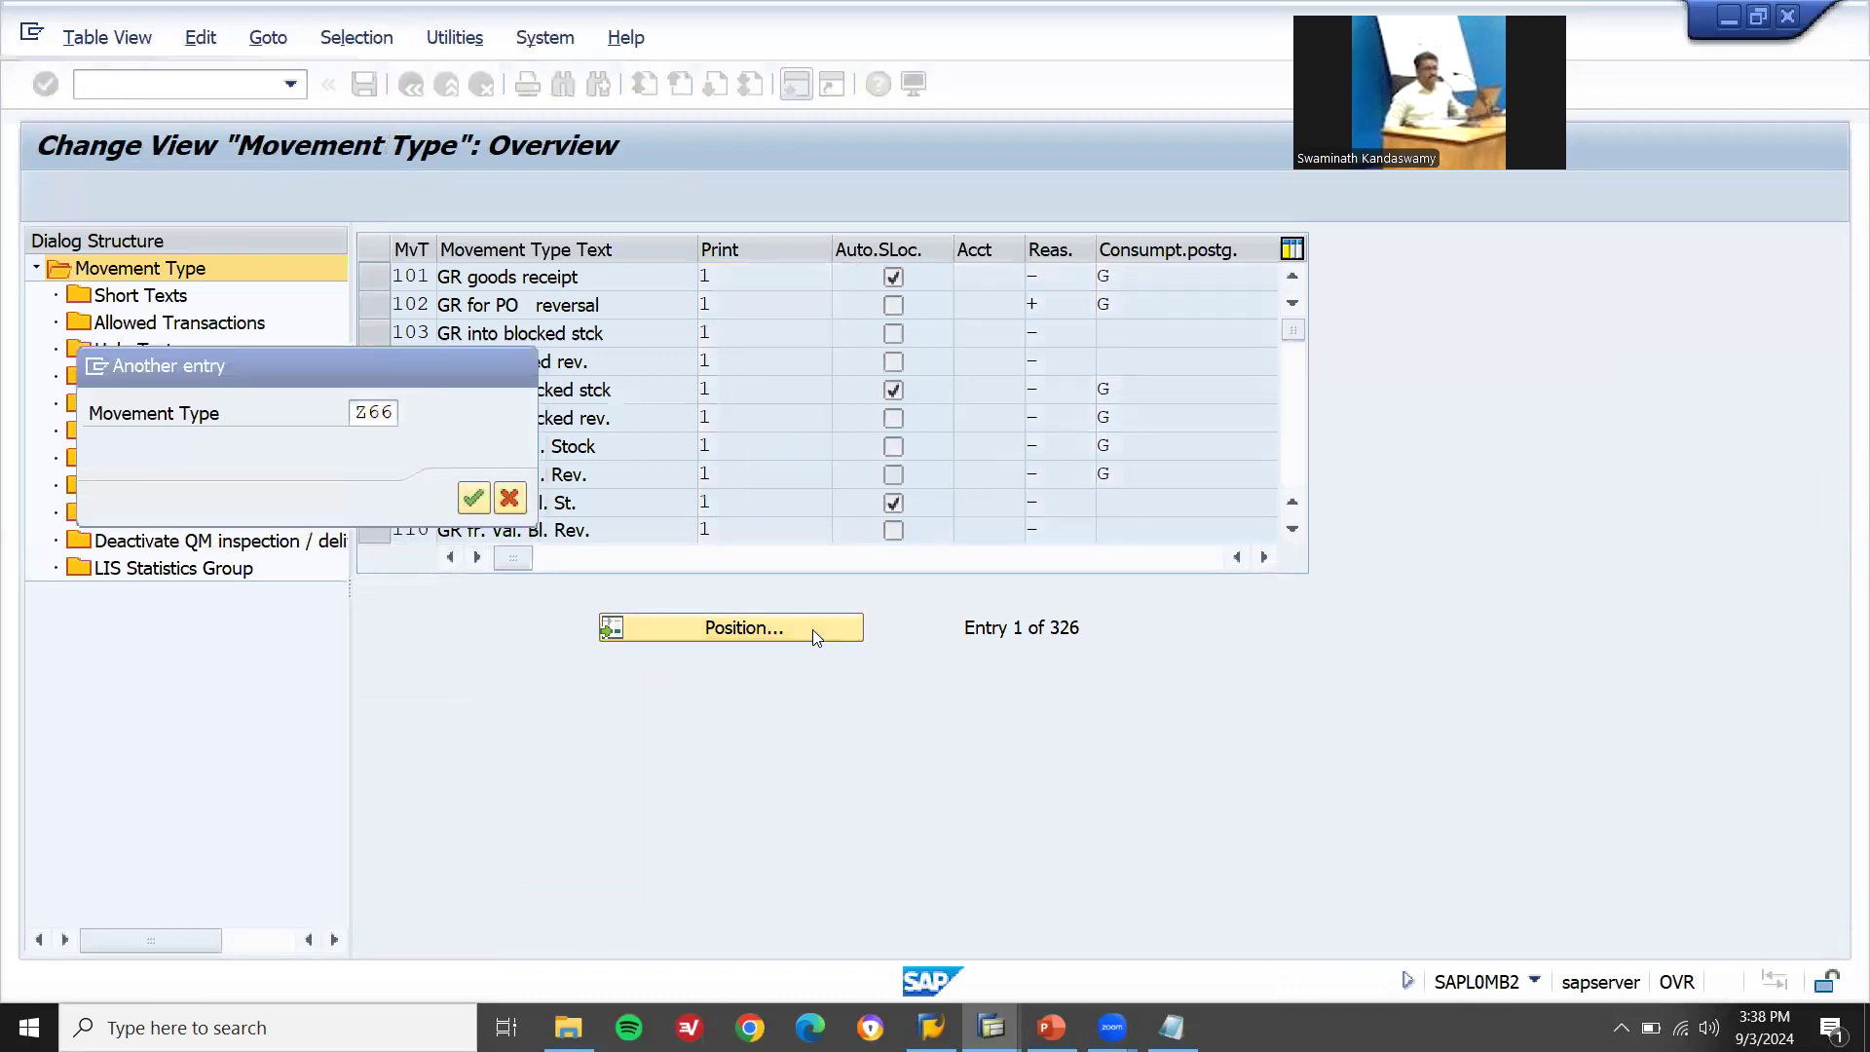
pyautogui.press('Return')
pyautogui.click(374, 279)
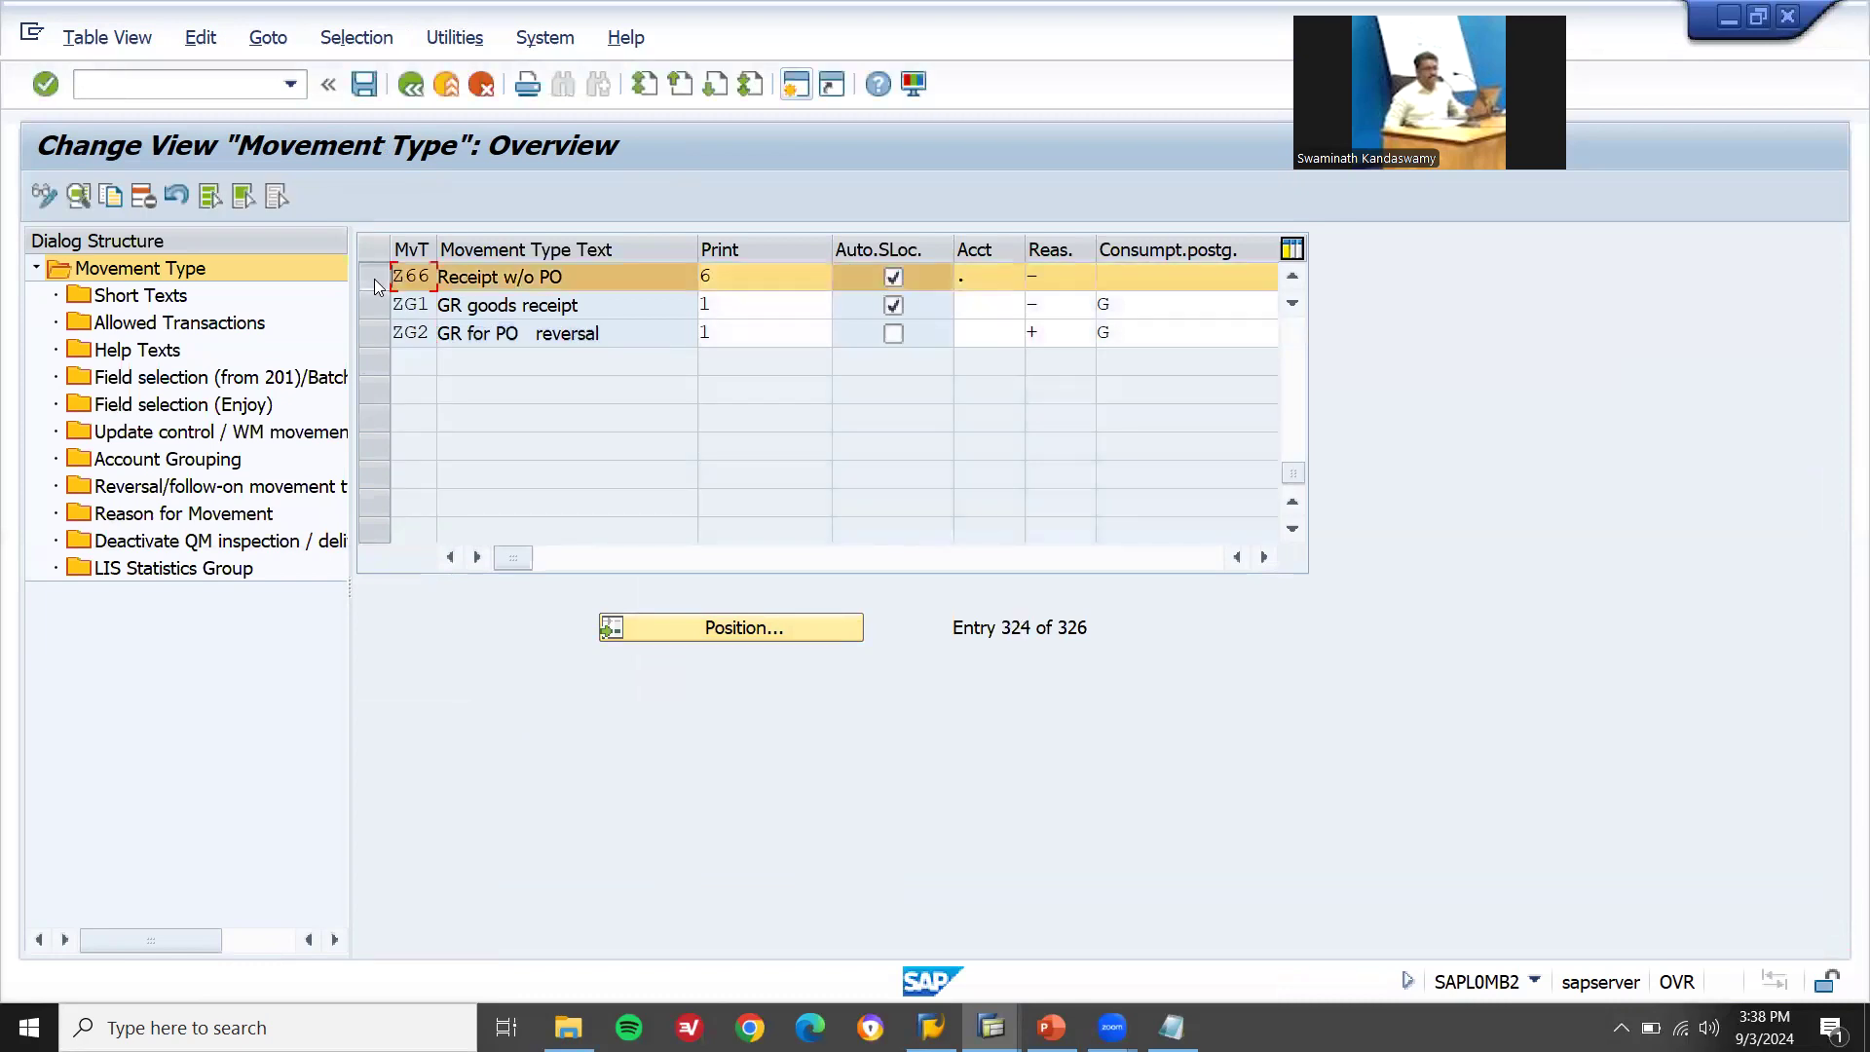
pyautogui.doubleClick(245, 407)
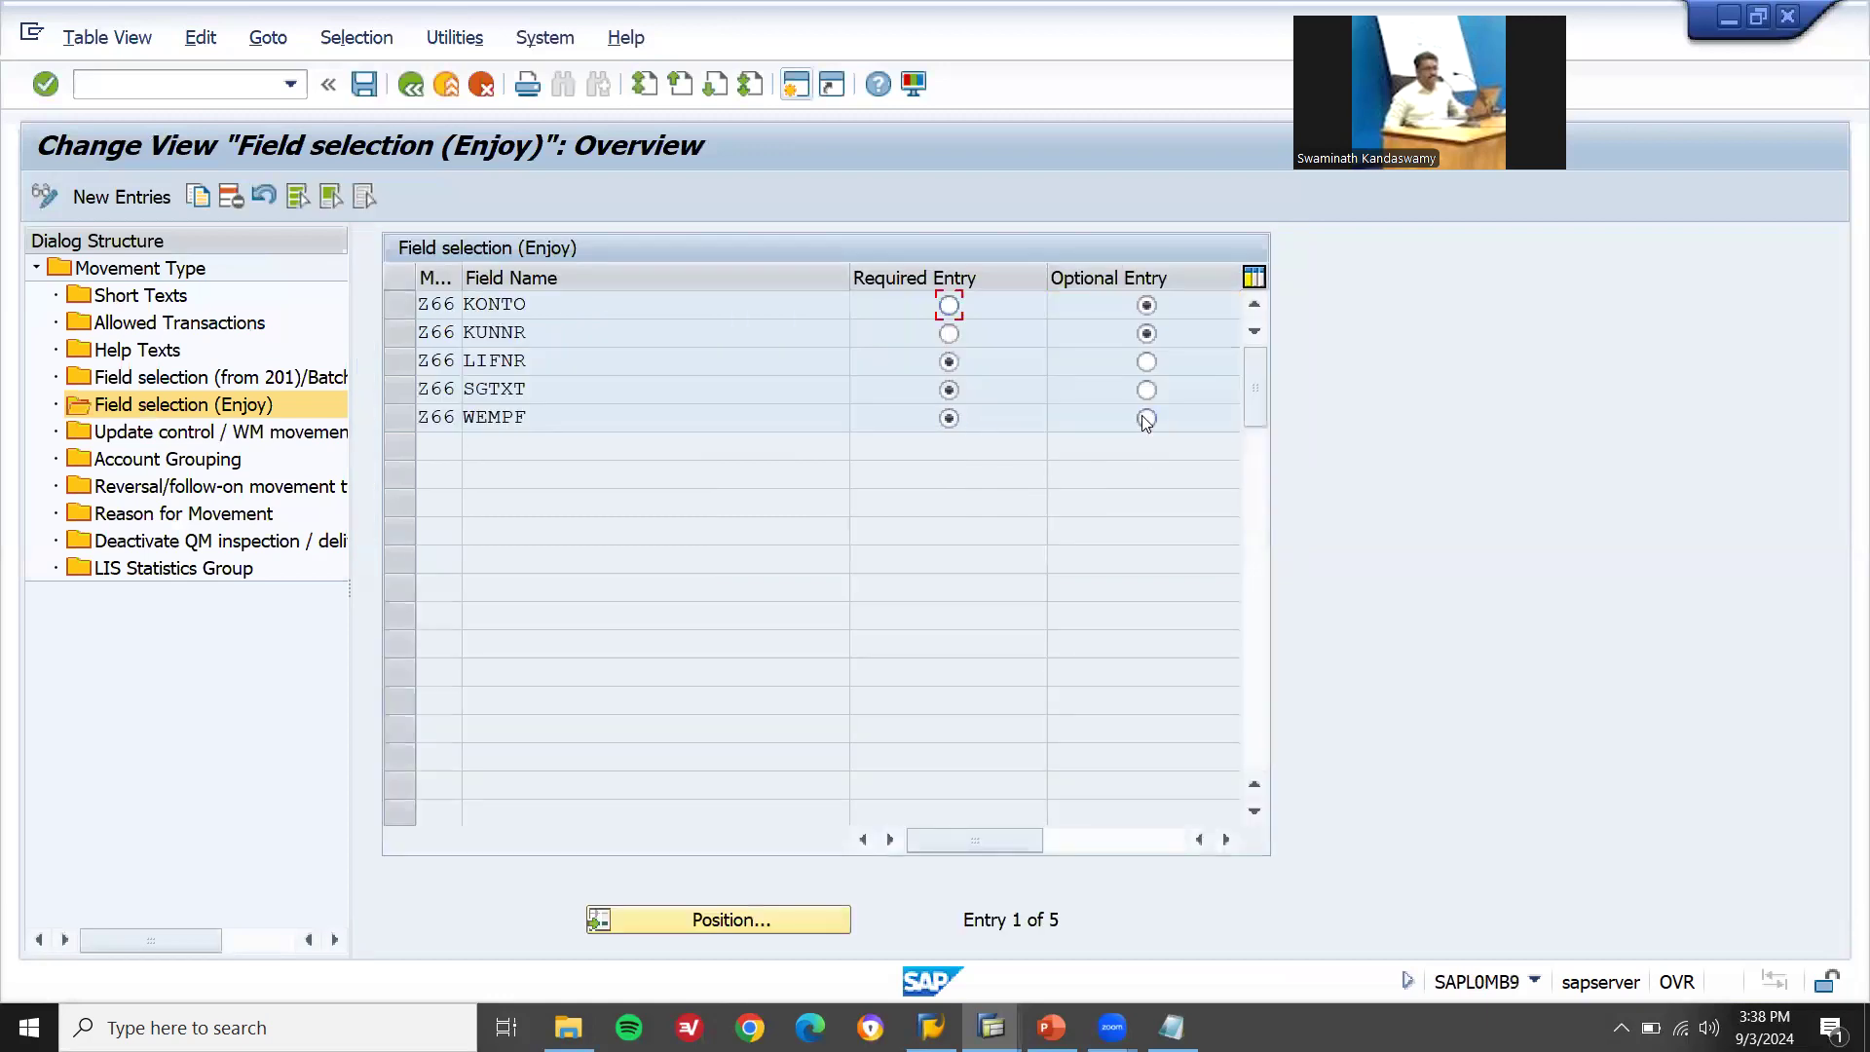
# - Make WEMPF optional and KONTO required for Z66, save under the request, and return to MIGO
pyautogui.click(1146, 419)
pyautogui.click(949, 306)
pyautogui.hotkey('ctrl', 's')
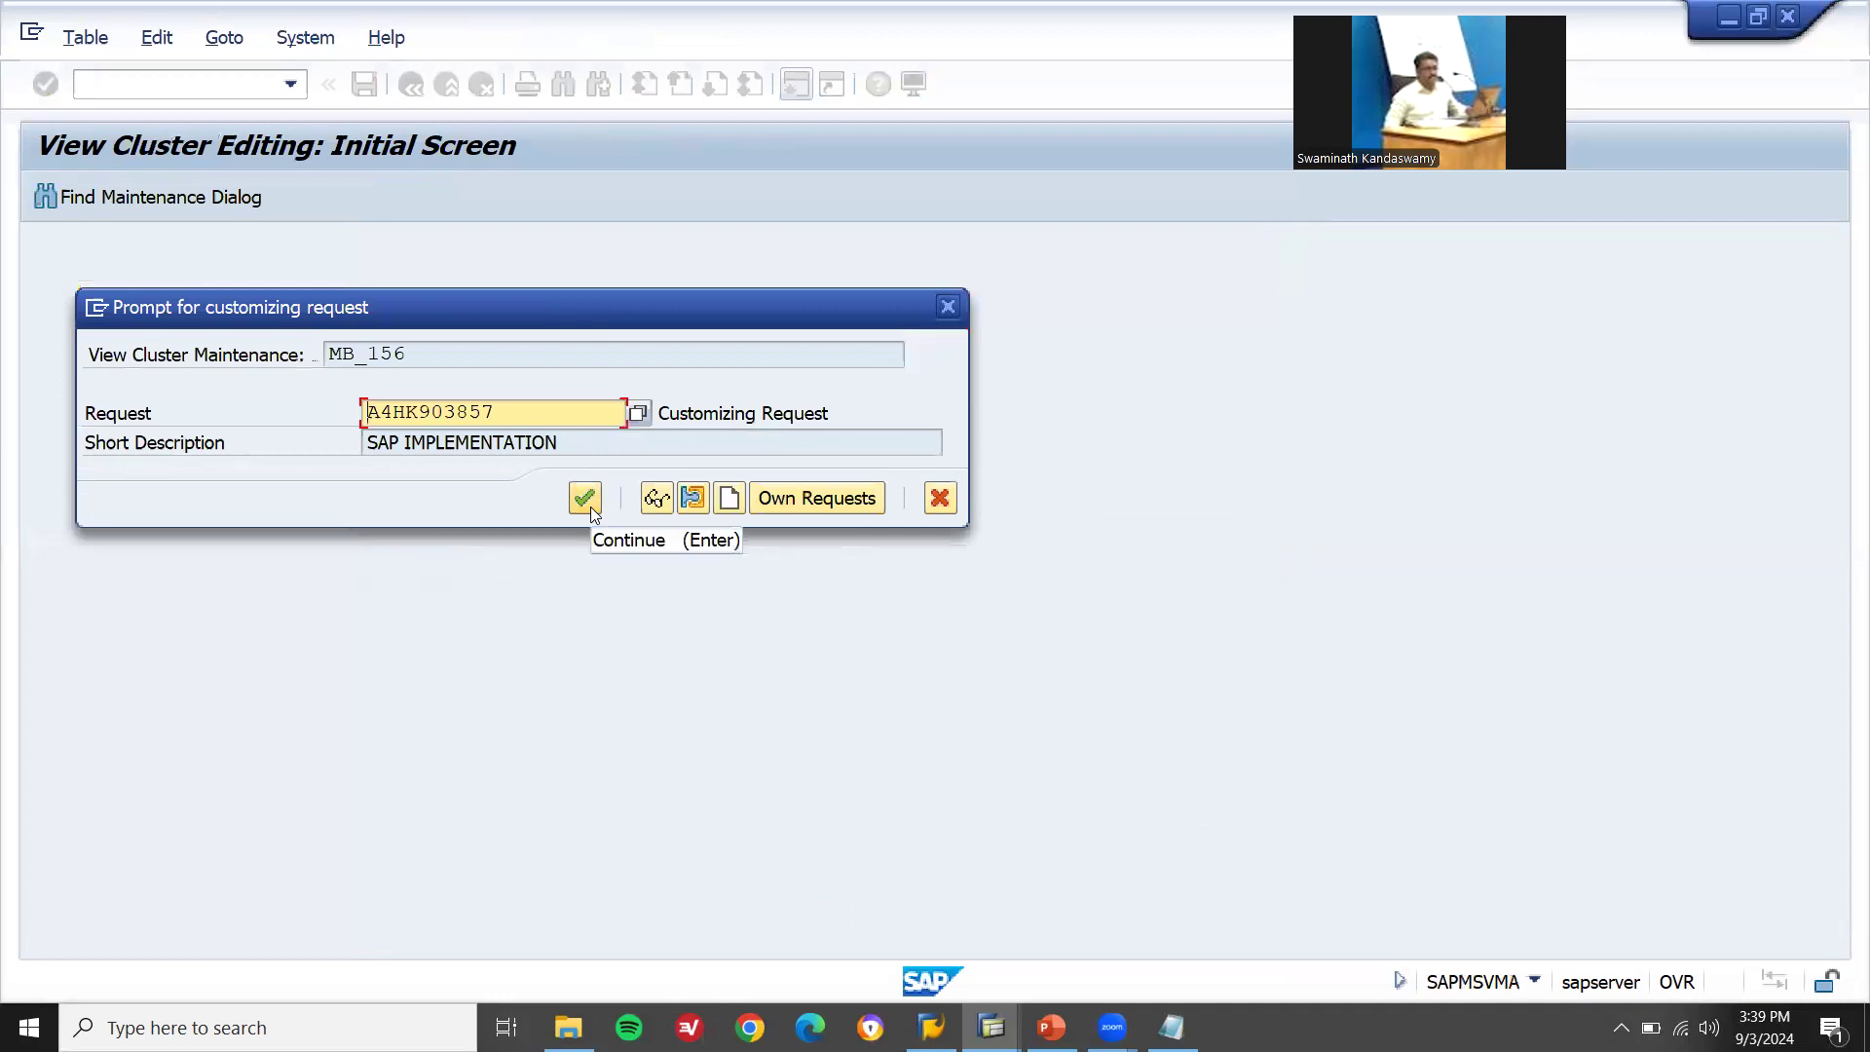
pyautogui.click(588, 499)
pyautogui.press('F3')
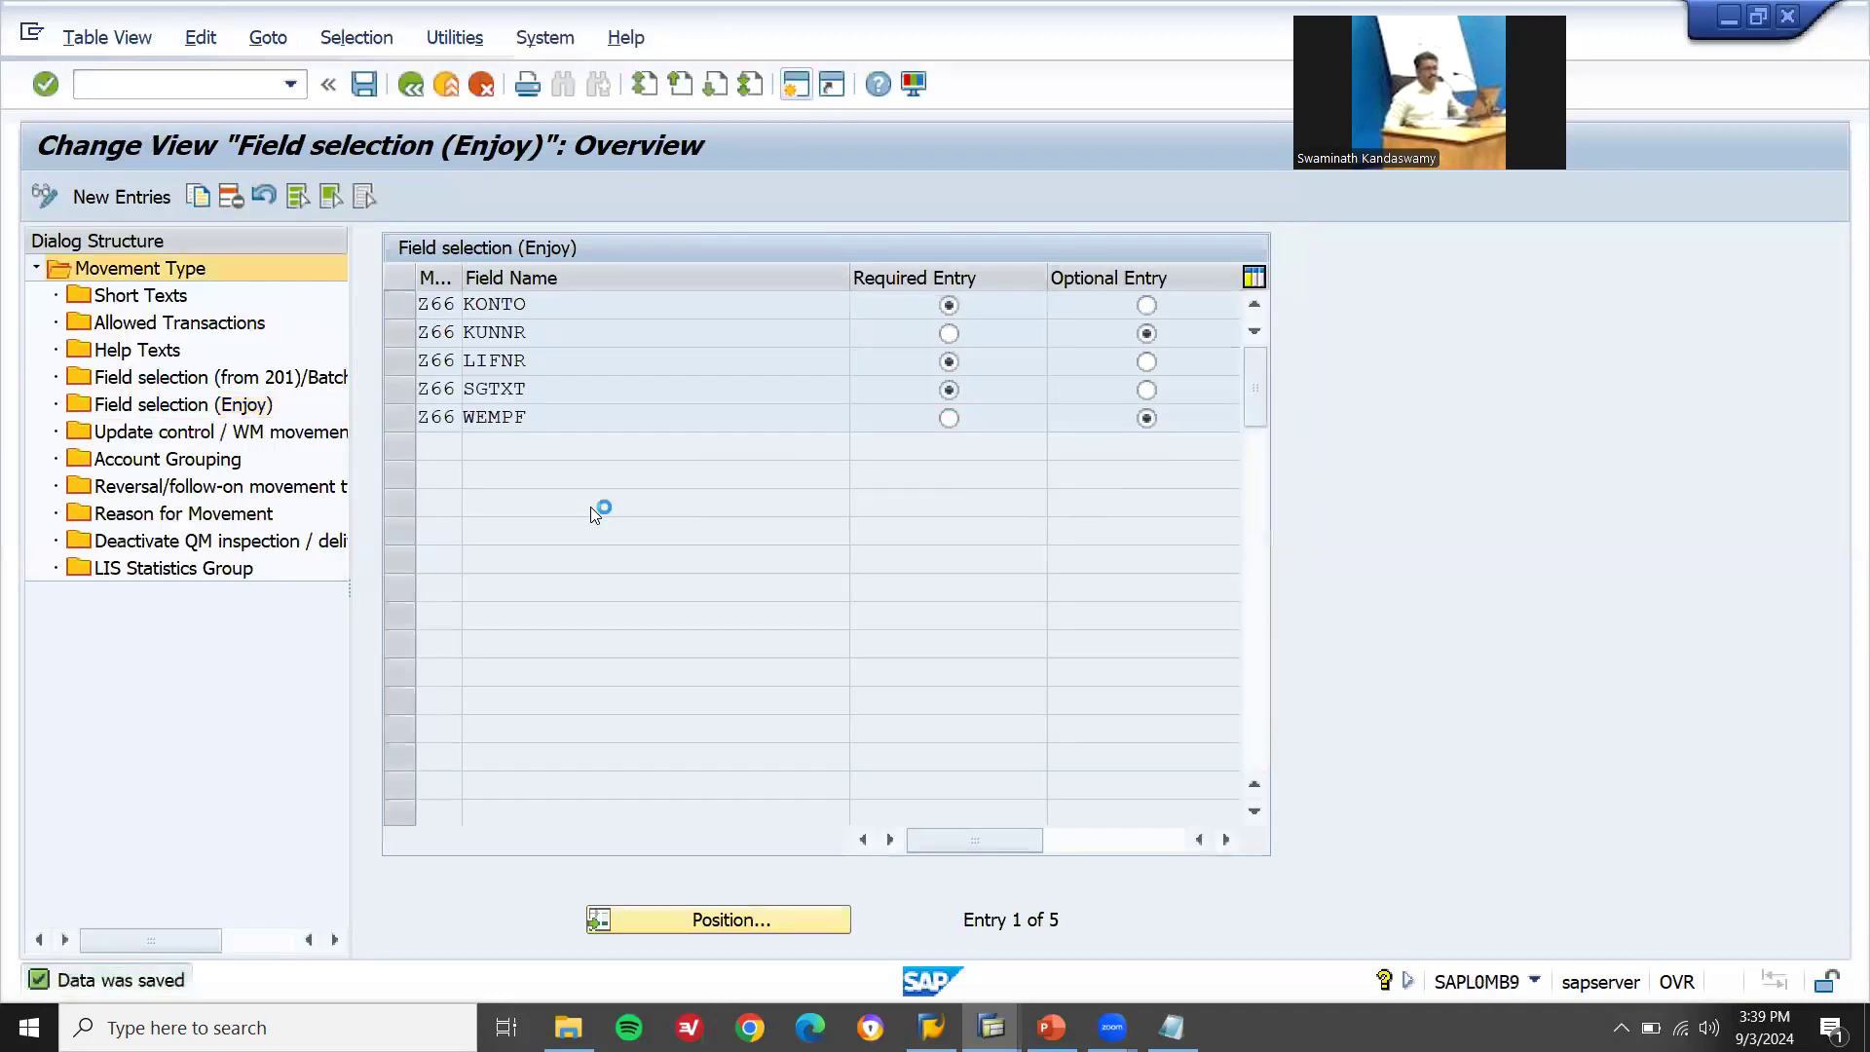
pyautogui.hotkey('alt', 'Tab')
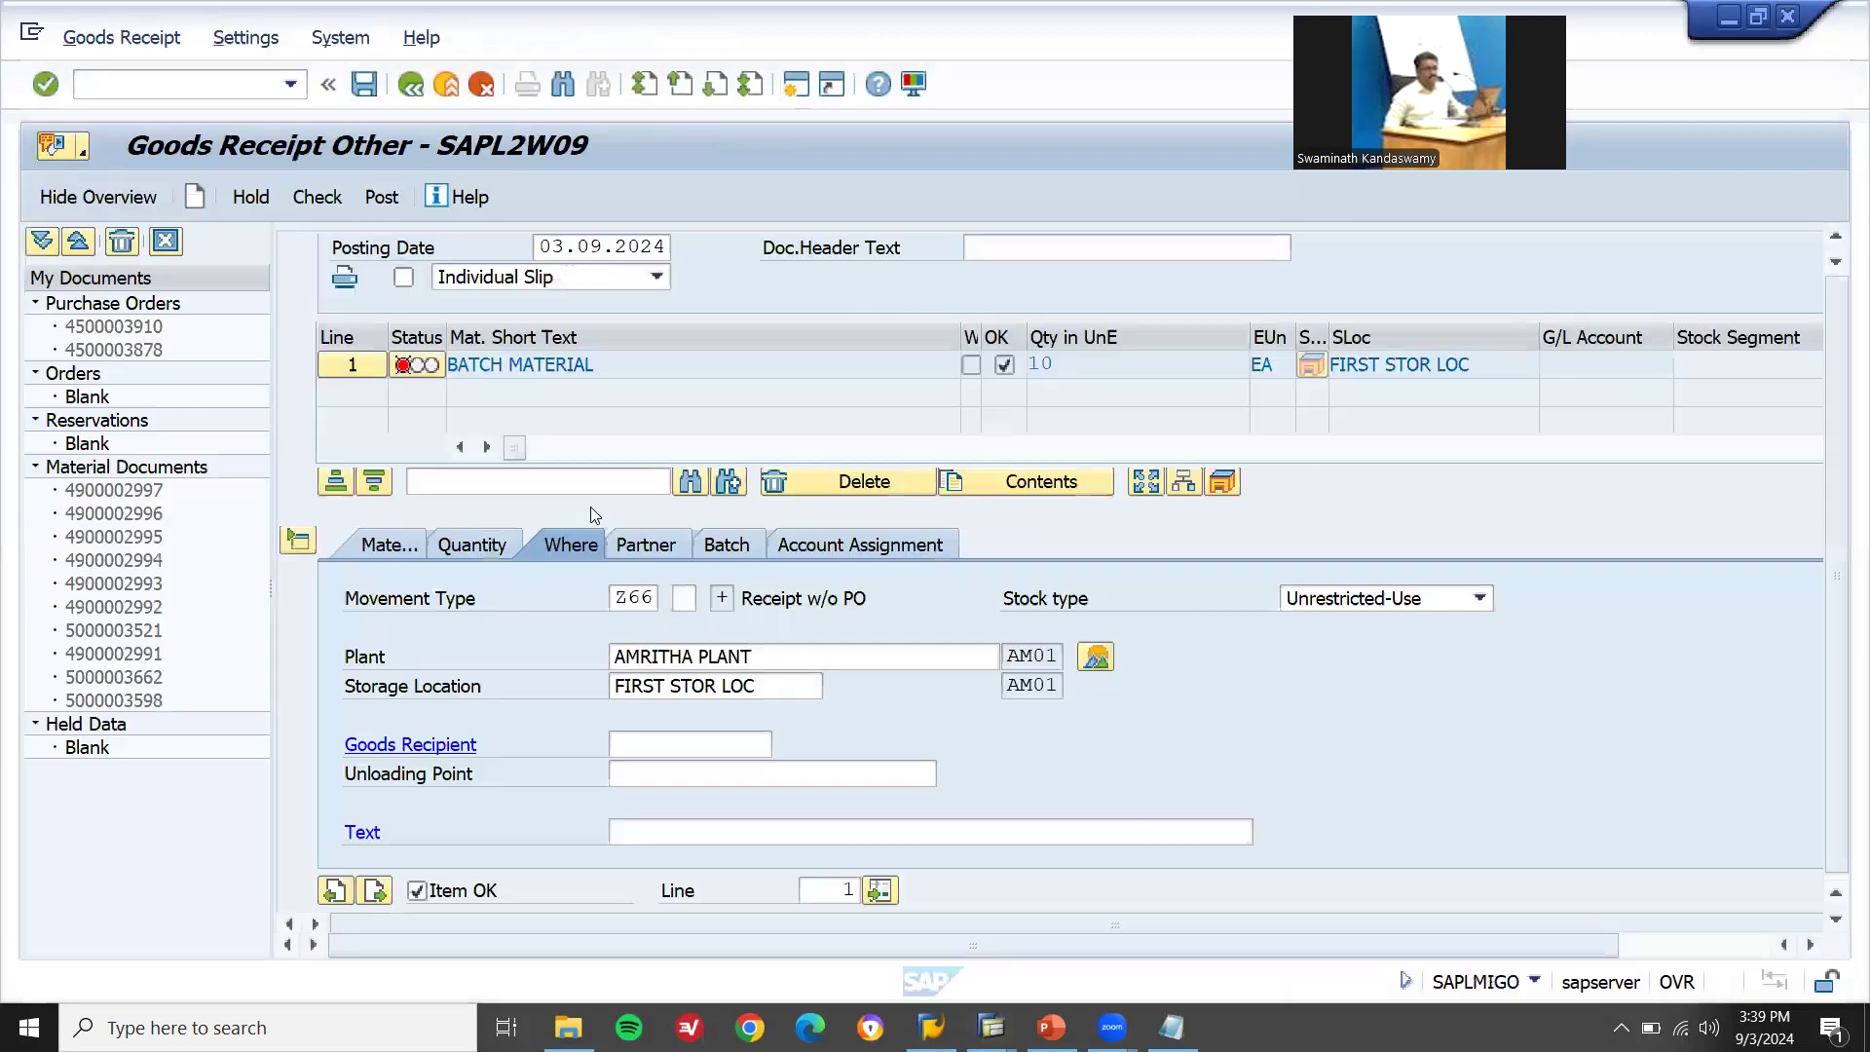
# - Restart MIGO with /NMIGO and enter plant am01 and storage location AM01
pyautogui.click(210, 85)
pyautogui.write('/NMIGO')
pyautogui.press('Return')
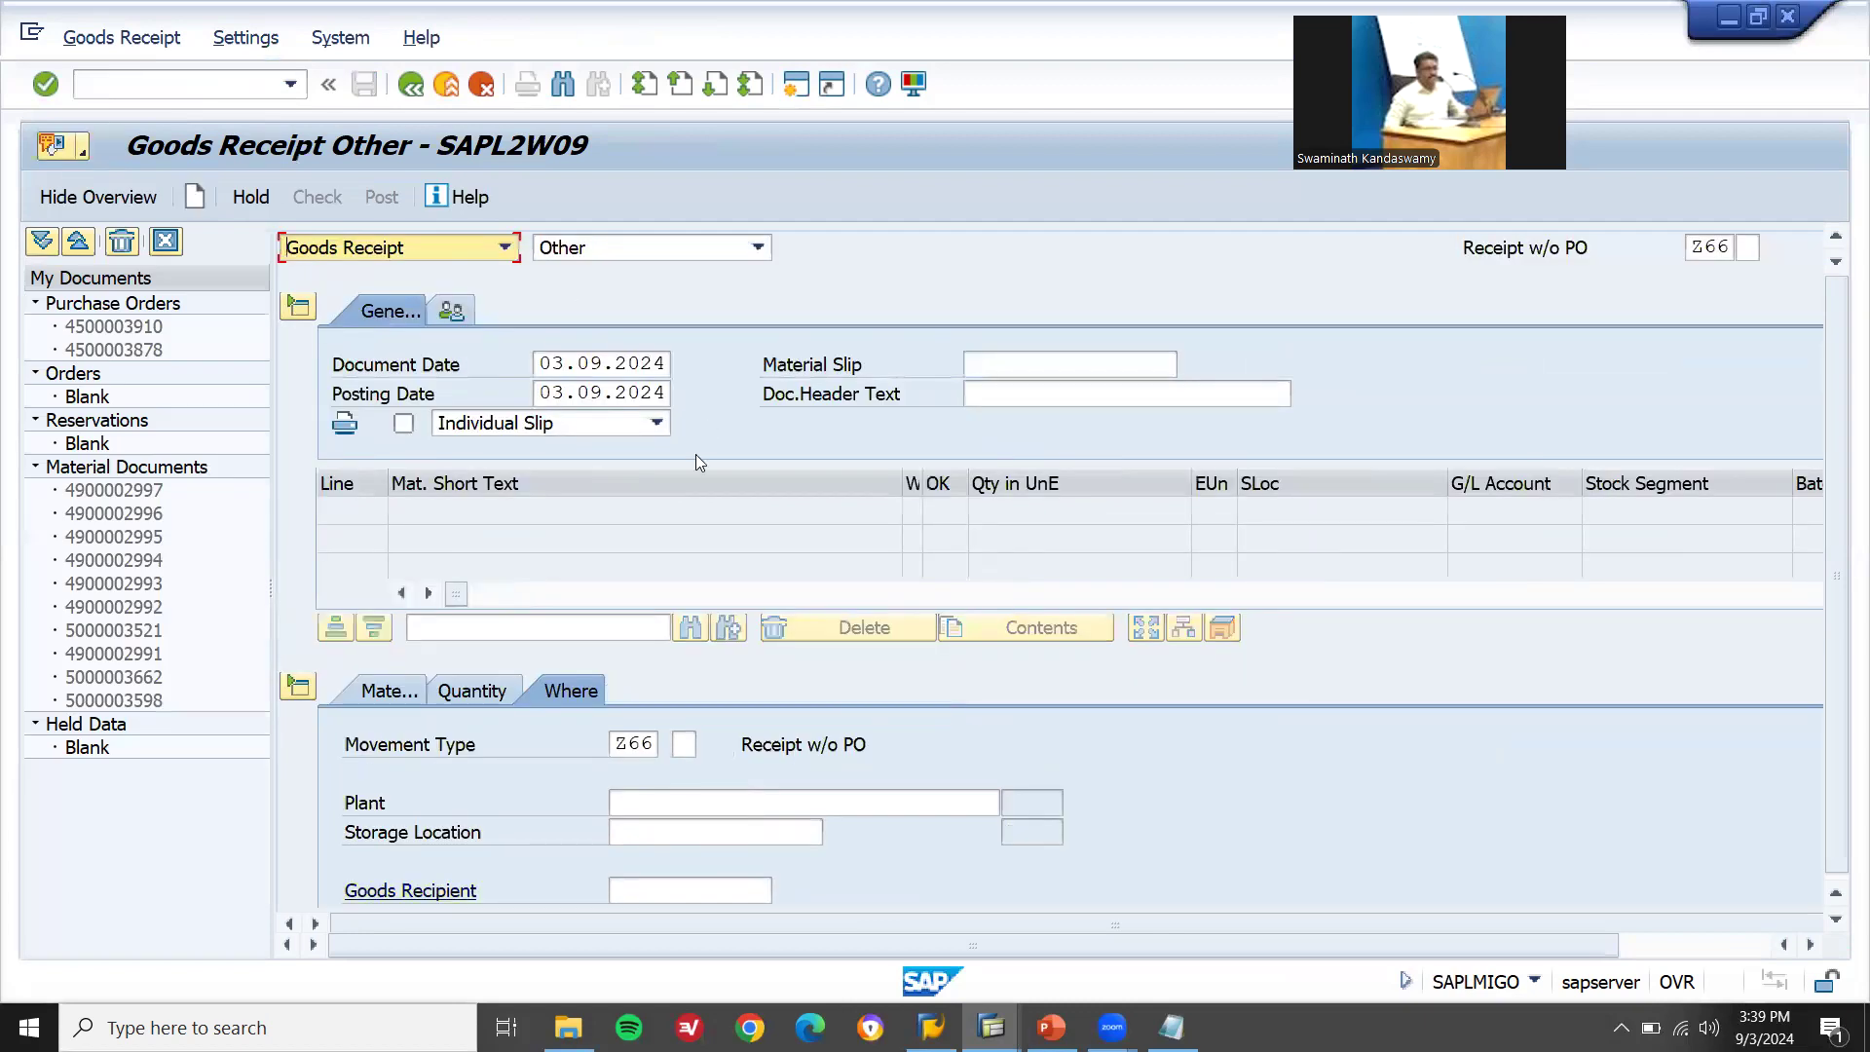
pyautogui.click(656, 798)
pyautogui.write('am01')
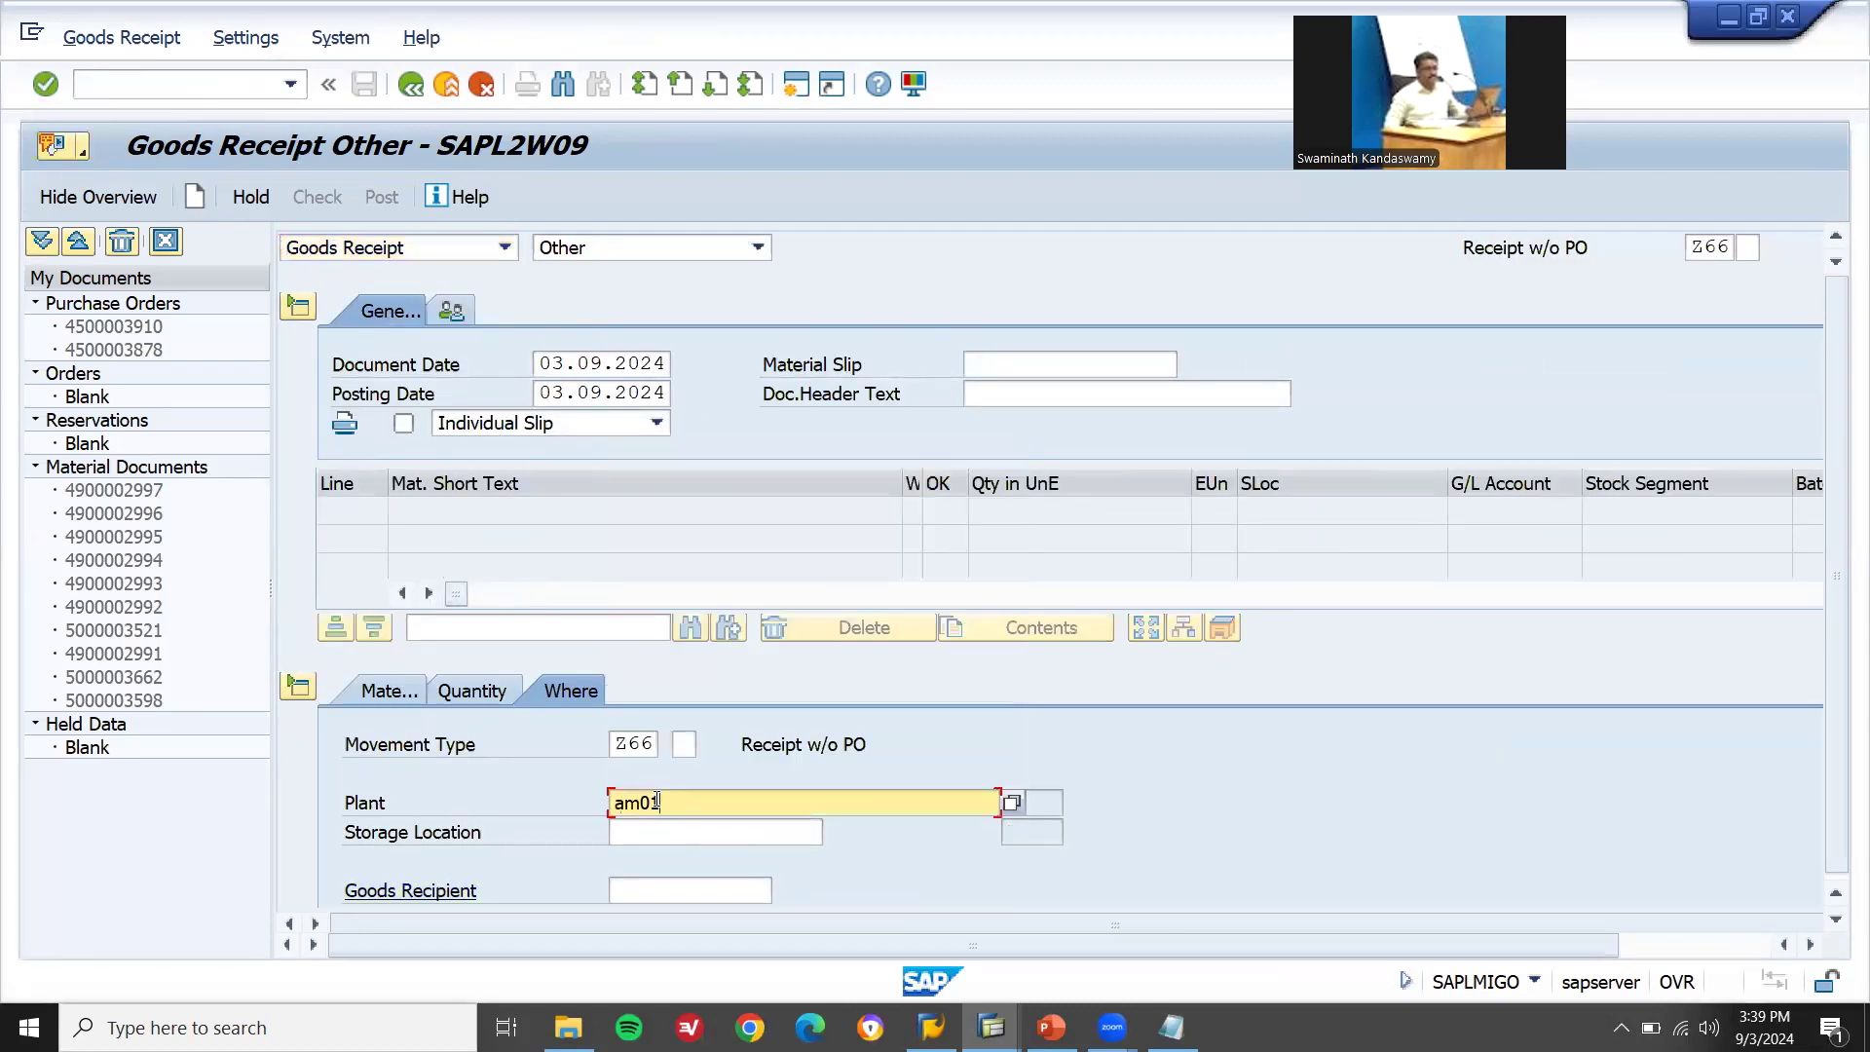
pyautogui.press('Tab')
pyautogui.write('AM01')
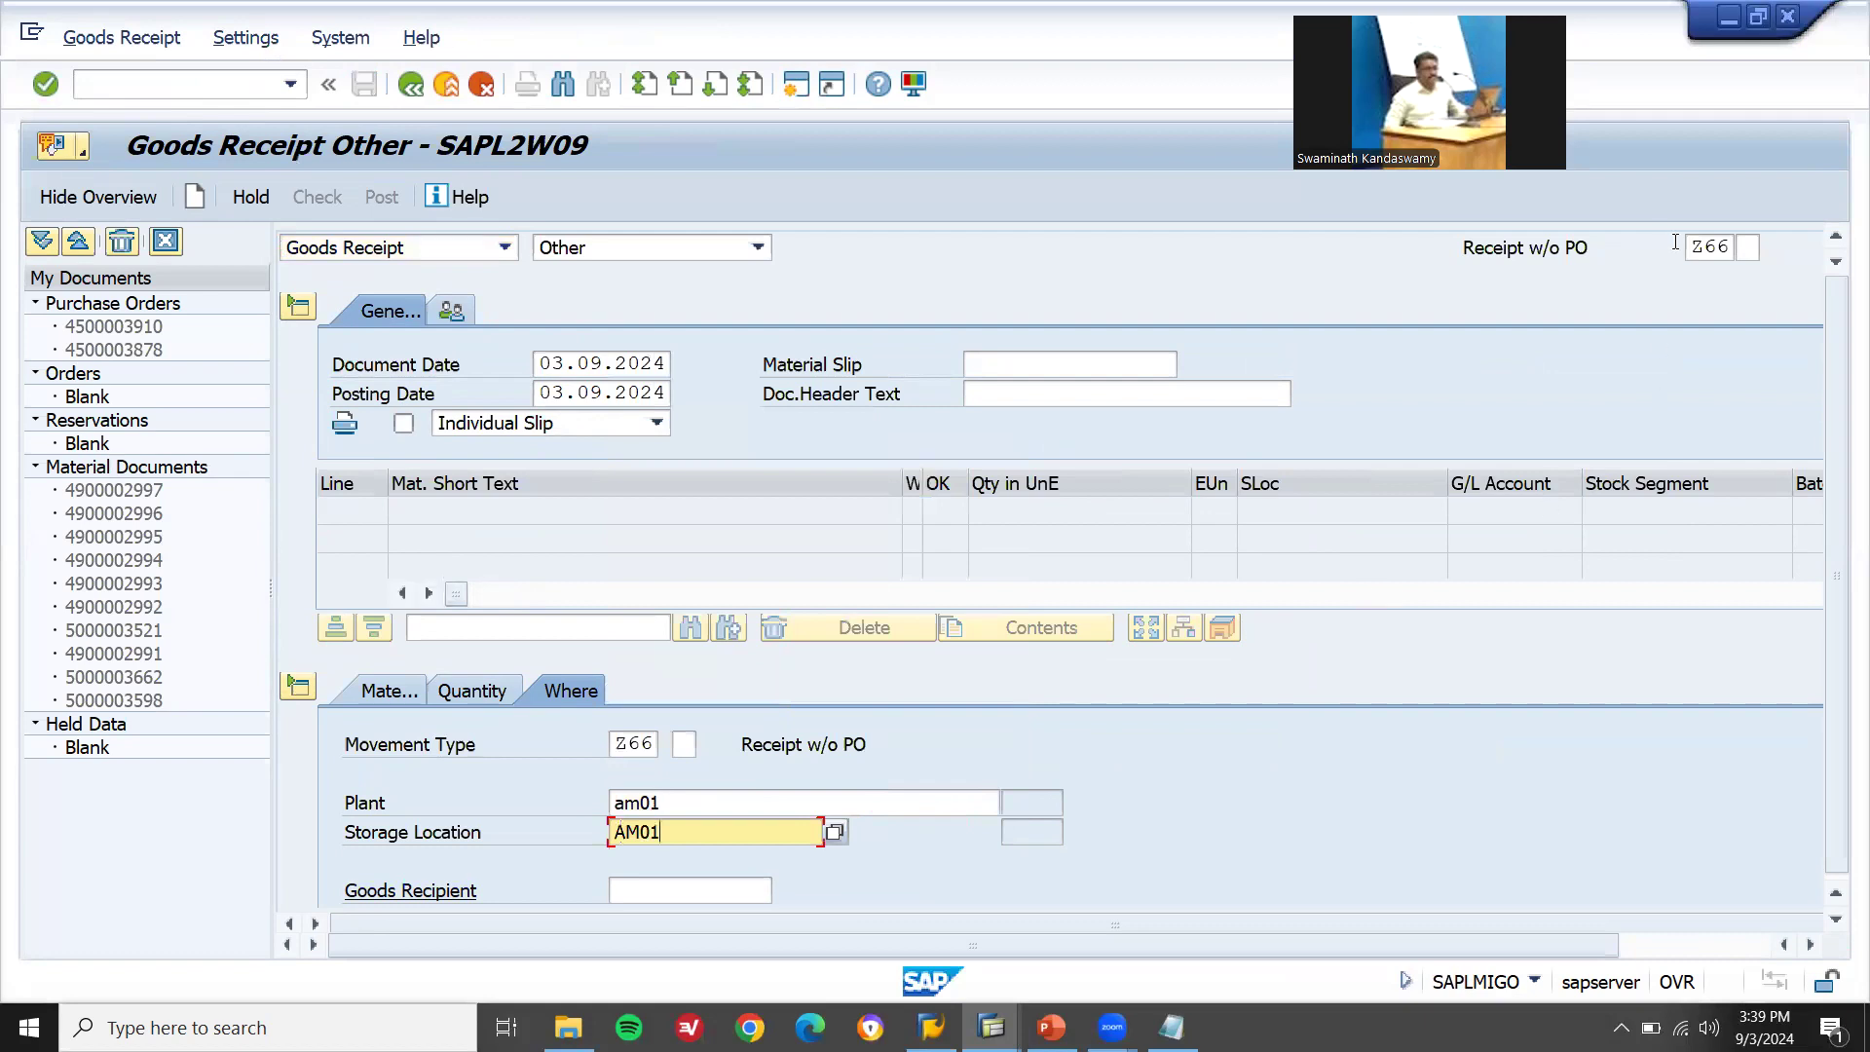
pyautogui.moveTo(1692, 244); pyautogui.dragTo(1732, 246)
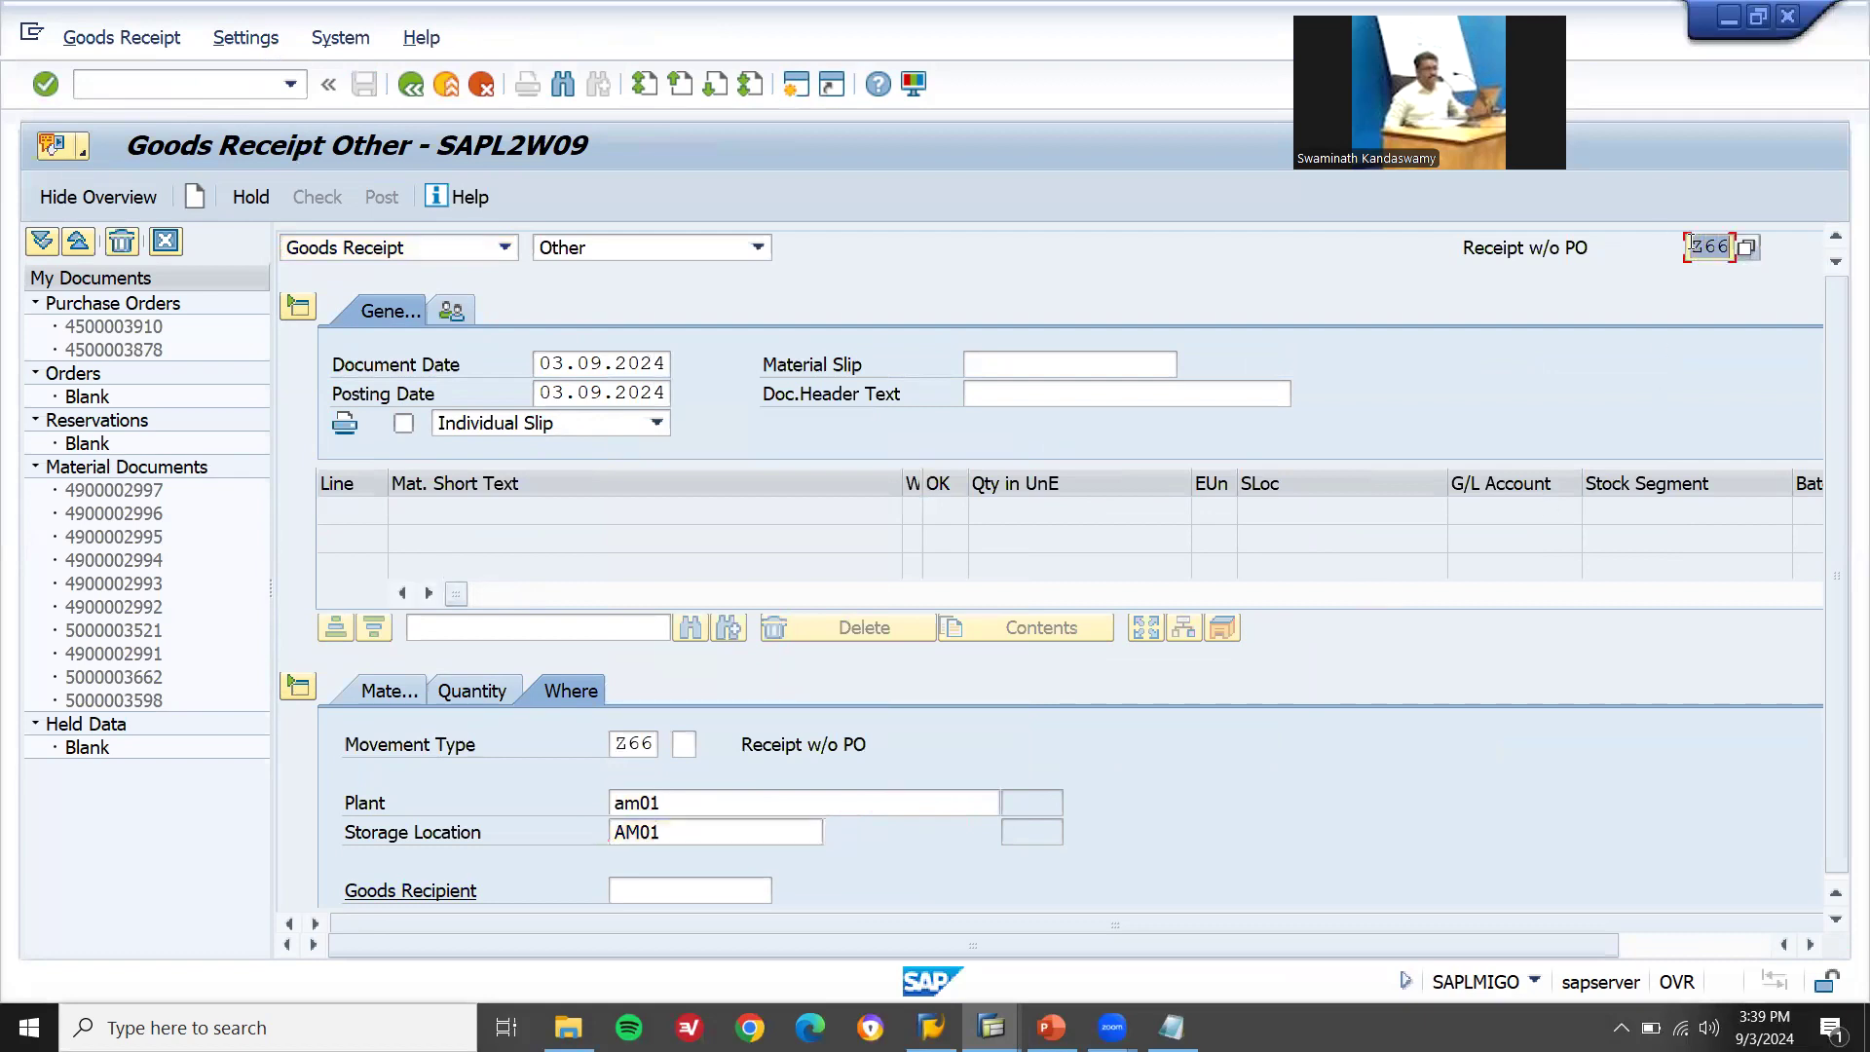
# - Enter quantity 10 for material 199138 on line 1 and check the receipt
pyautogui.click(481, 690)
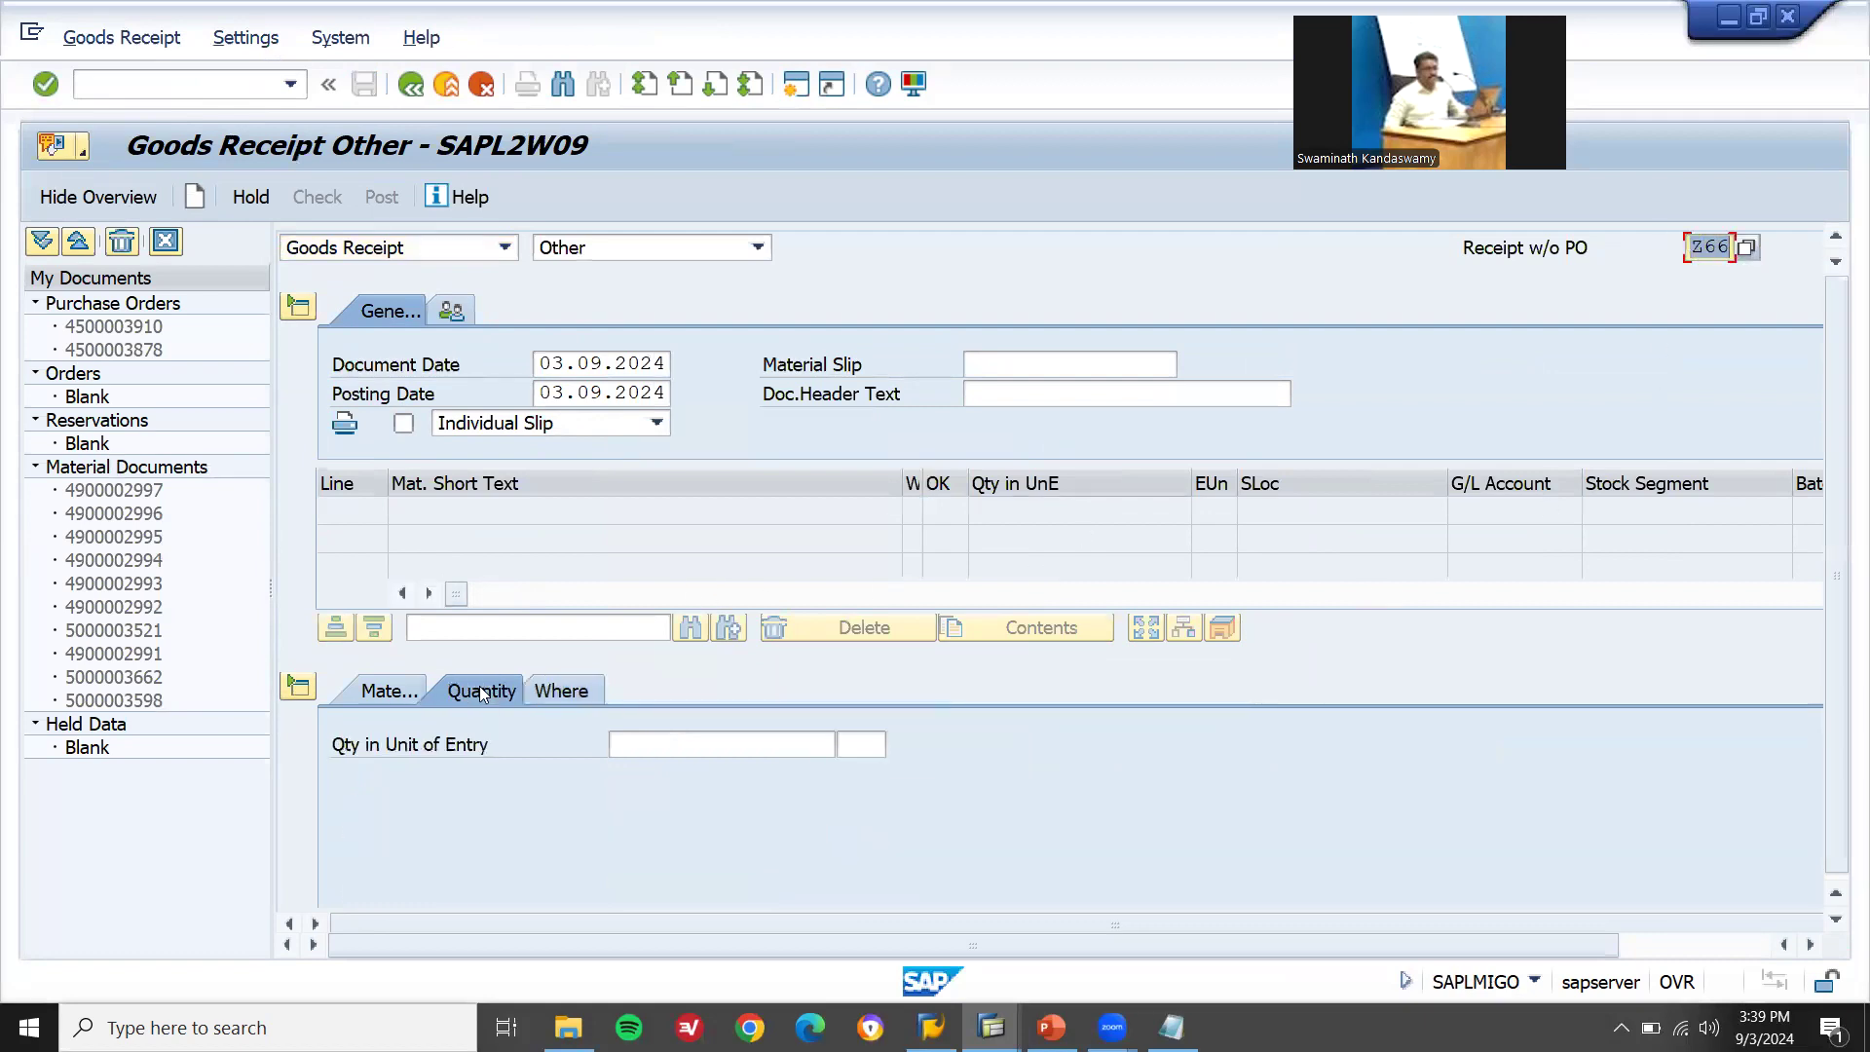
pyautogui.click(687, 740)
pyautogui.write('10')
pyautogui.press('Return')
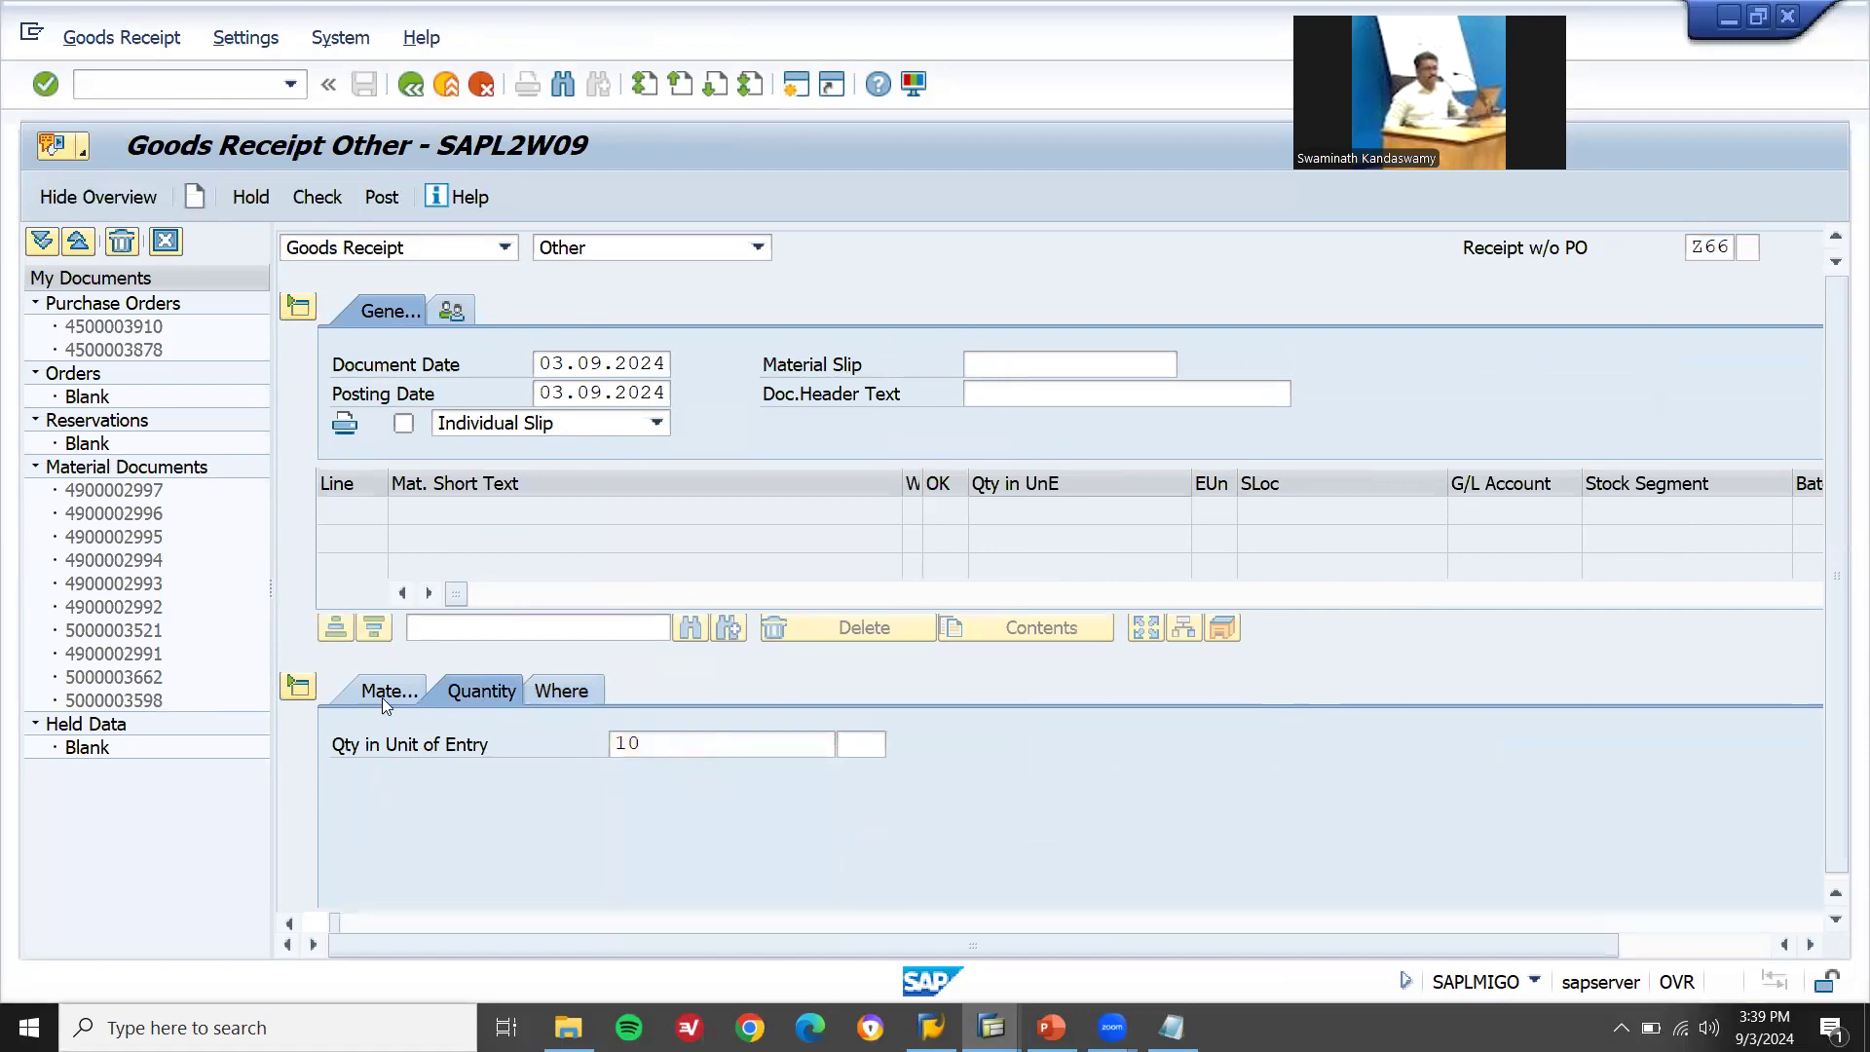
pyautogui.click(382, 697)
pyautogui.press('Return')
pyautogui.press('Return')
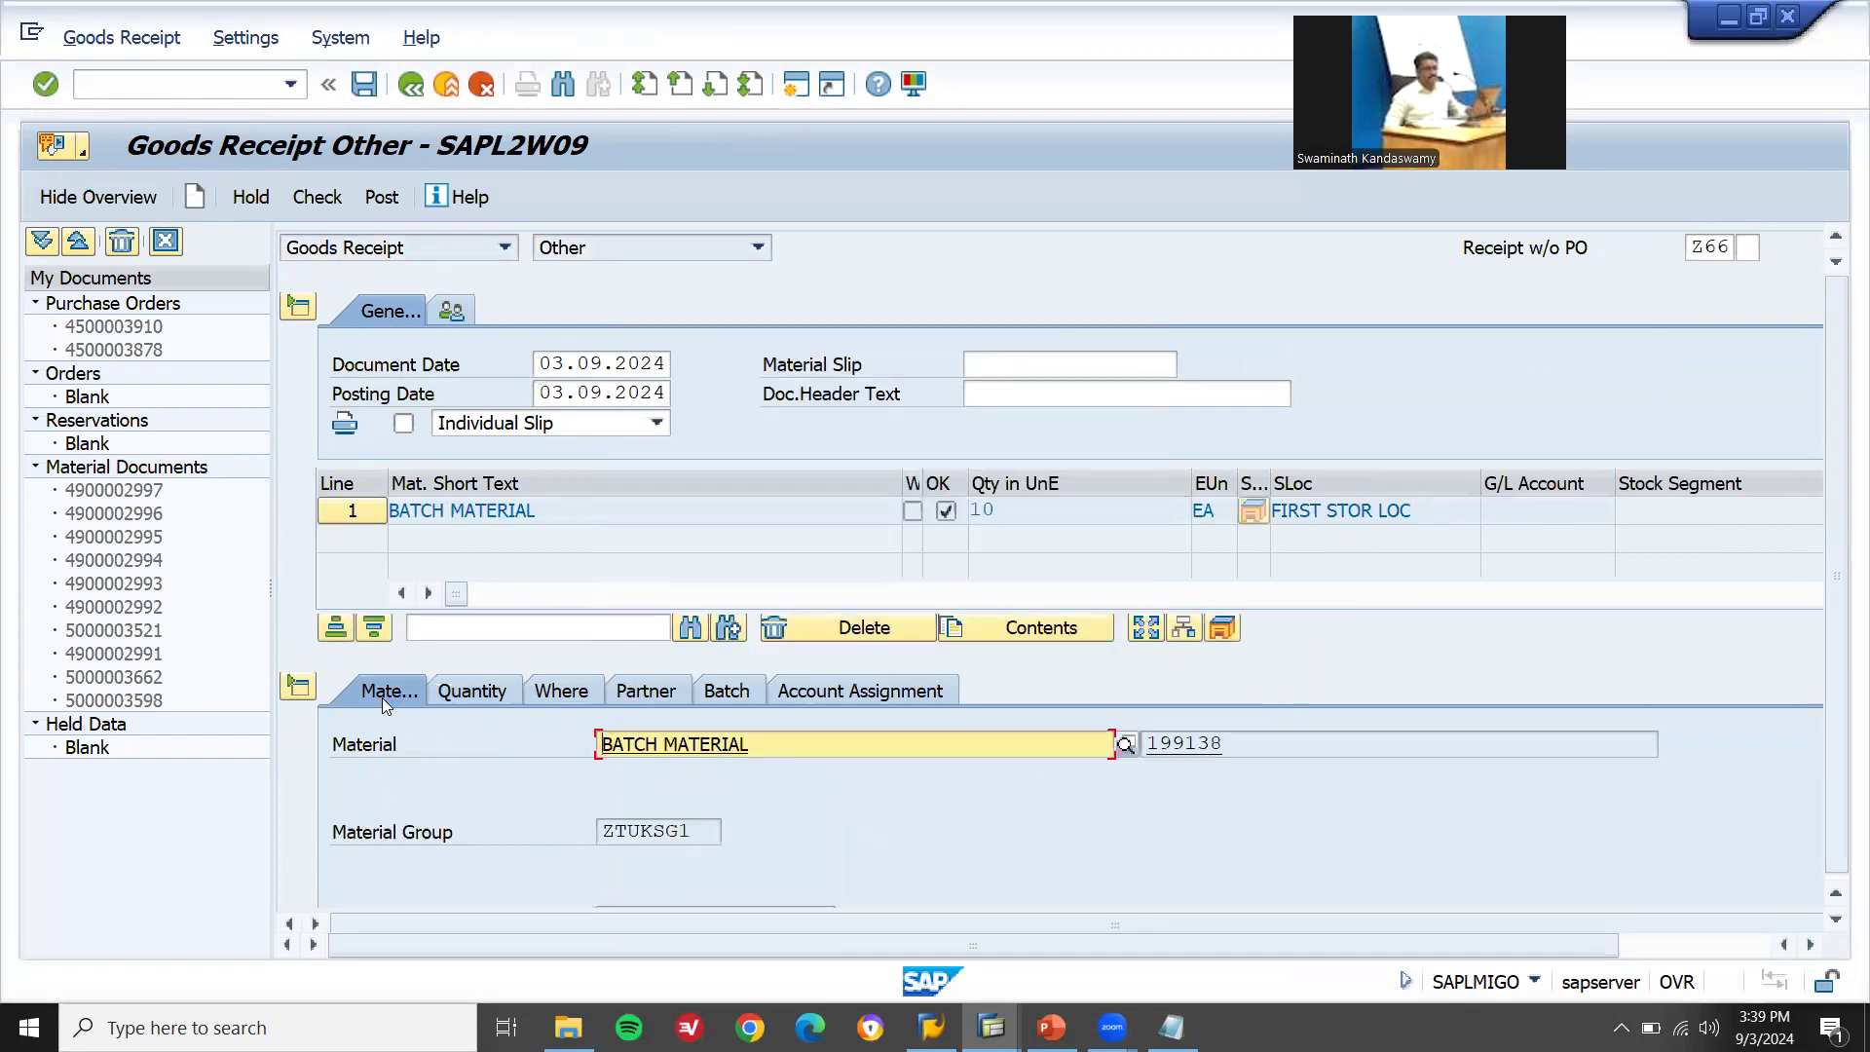
pyautogui.click(382, 201)
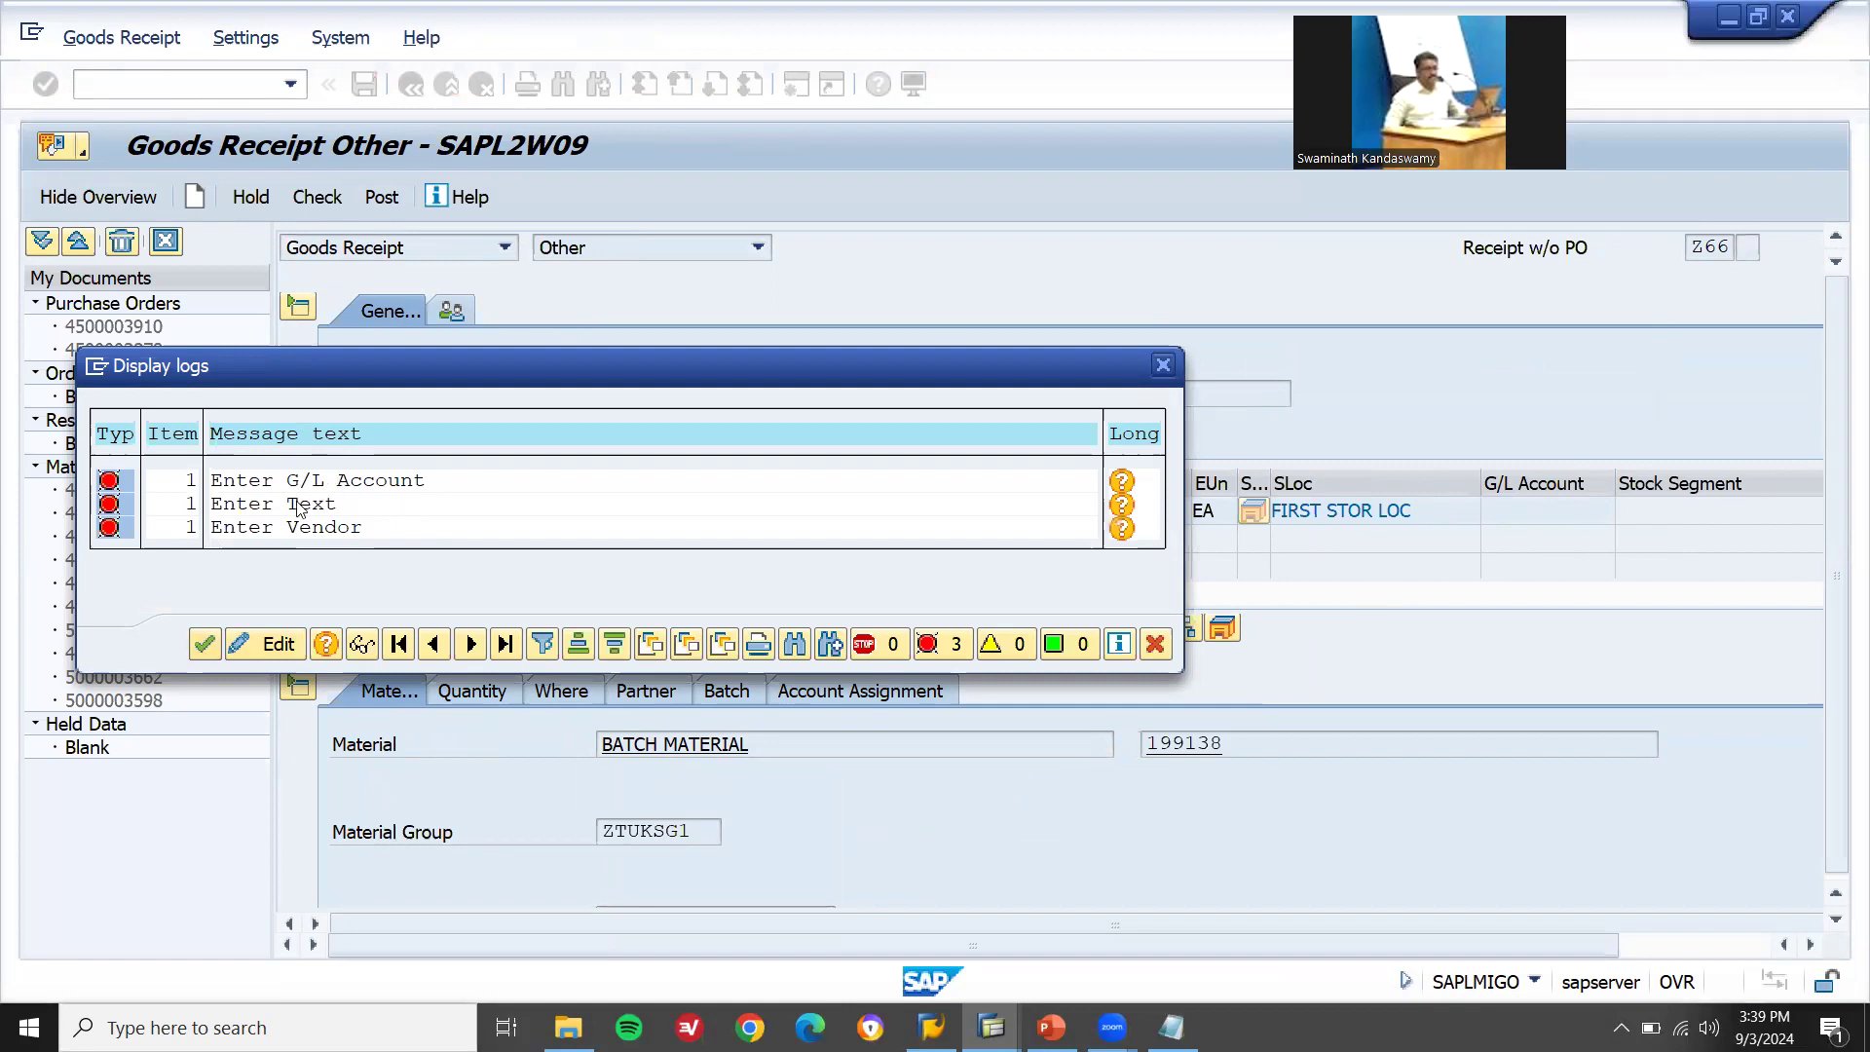
# - Copy G/L account 300006 from the notes into the item's Account Assignment G/L field
pyautogui.click(204, 647)
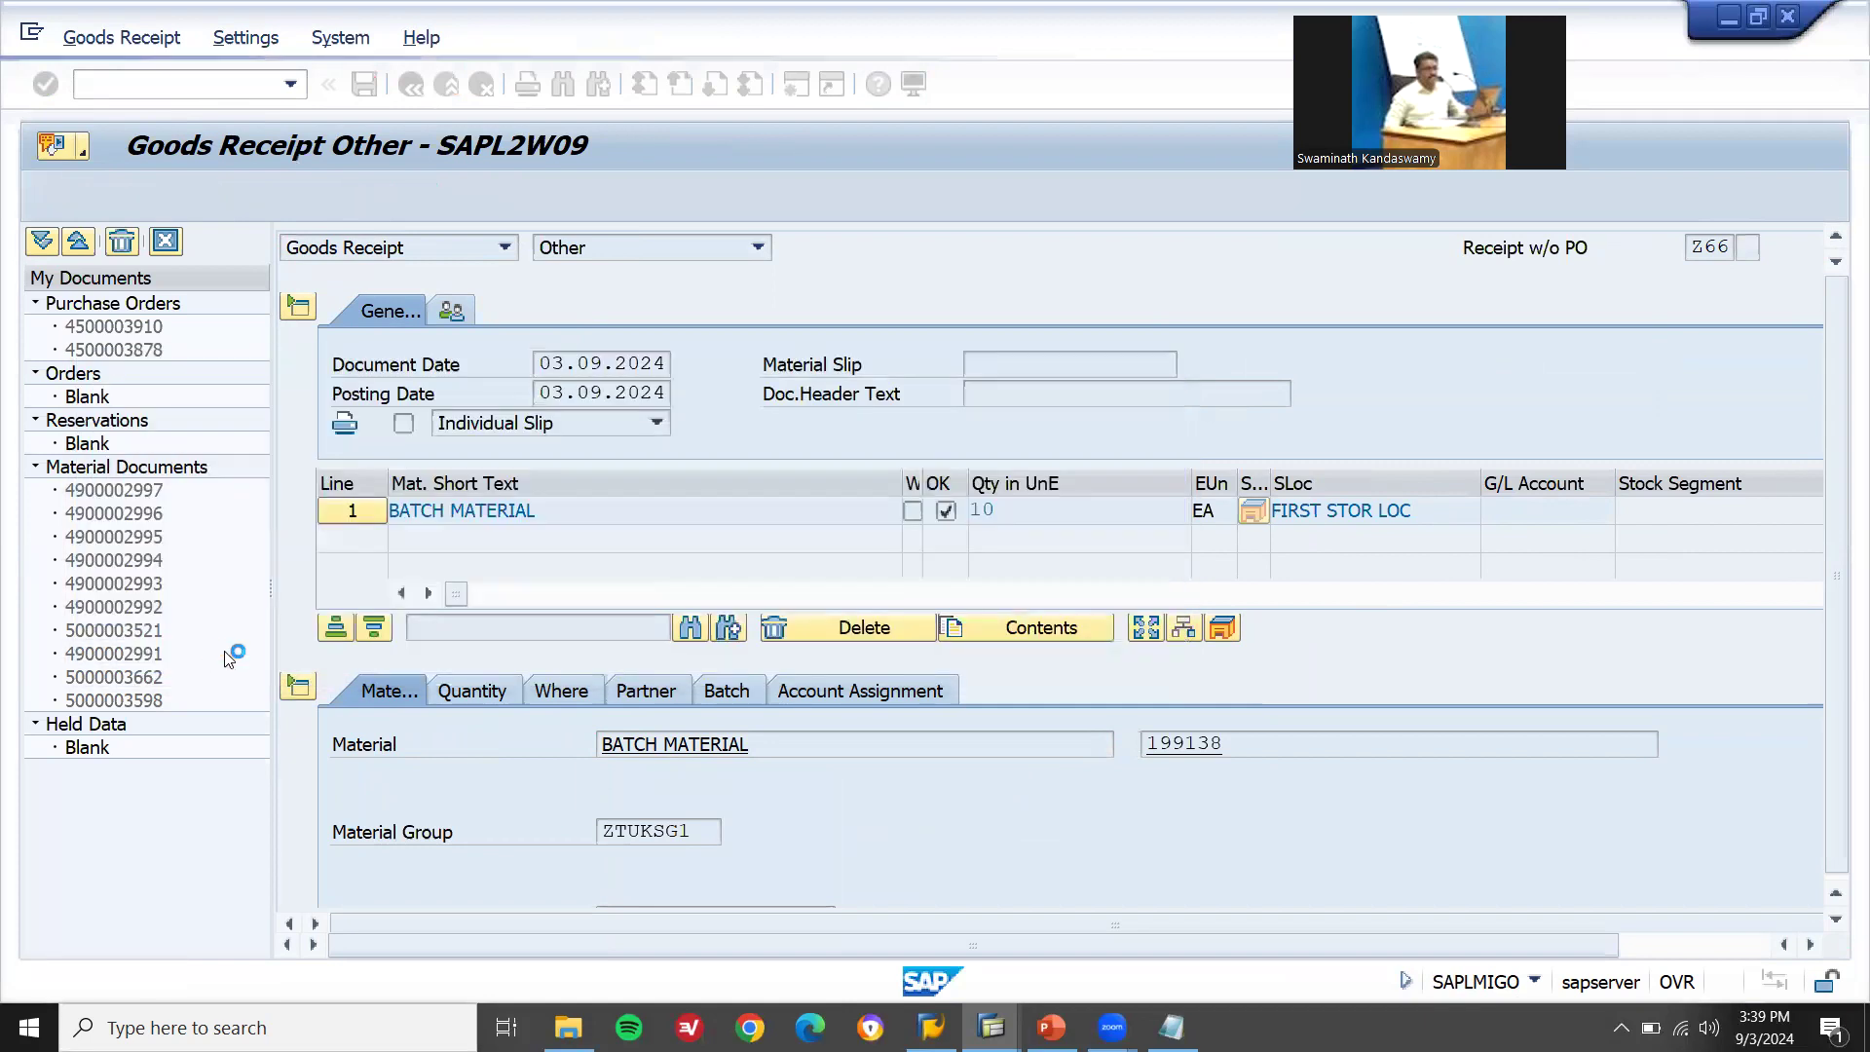
pyautogui.click(808, 697)
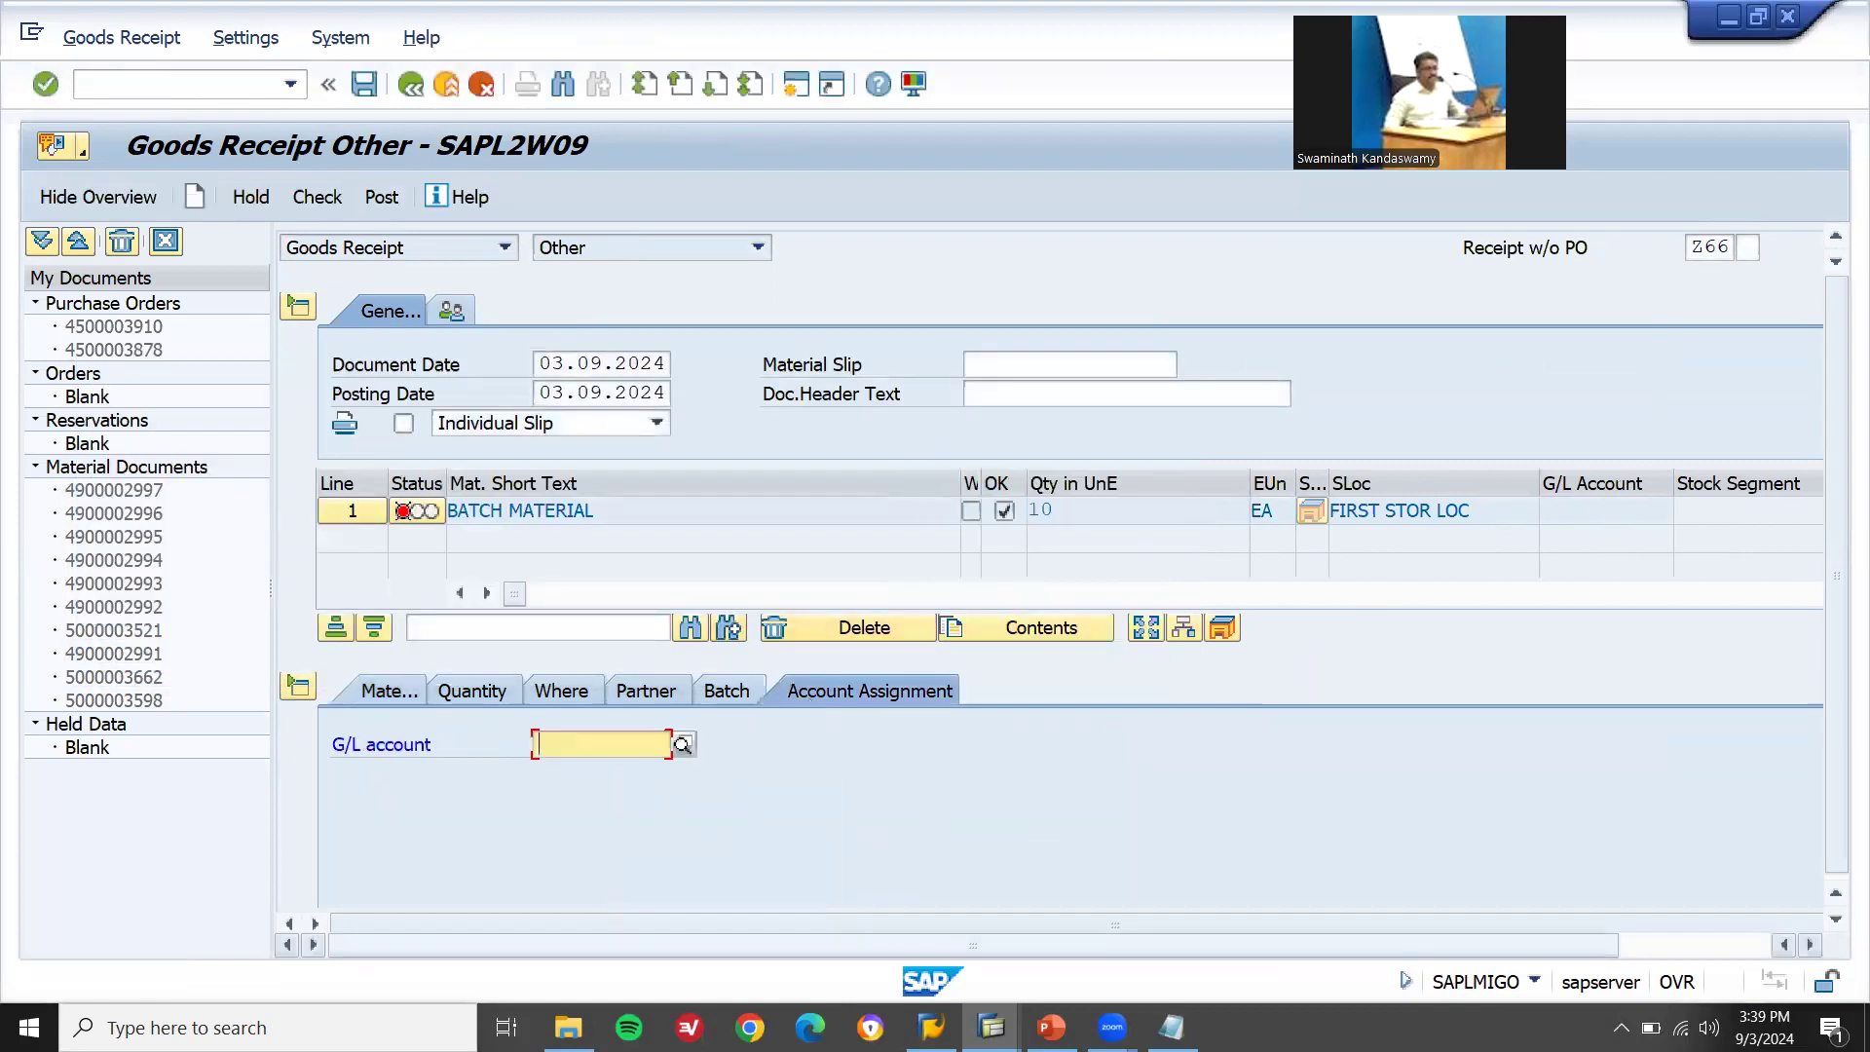
pyautogui.click(1171, 1028)
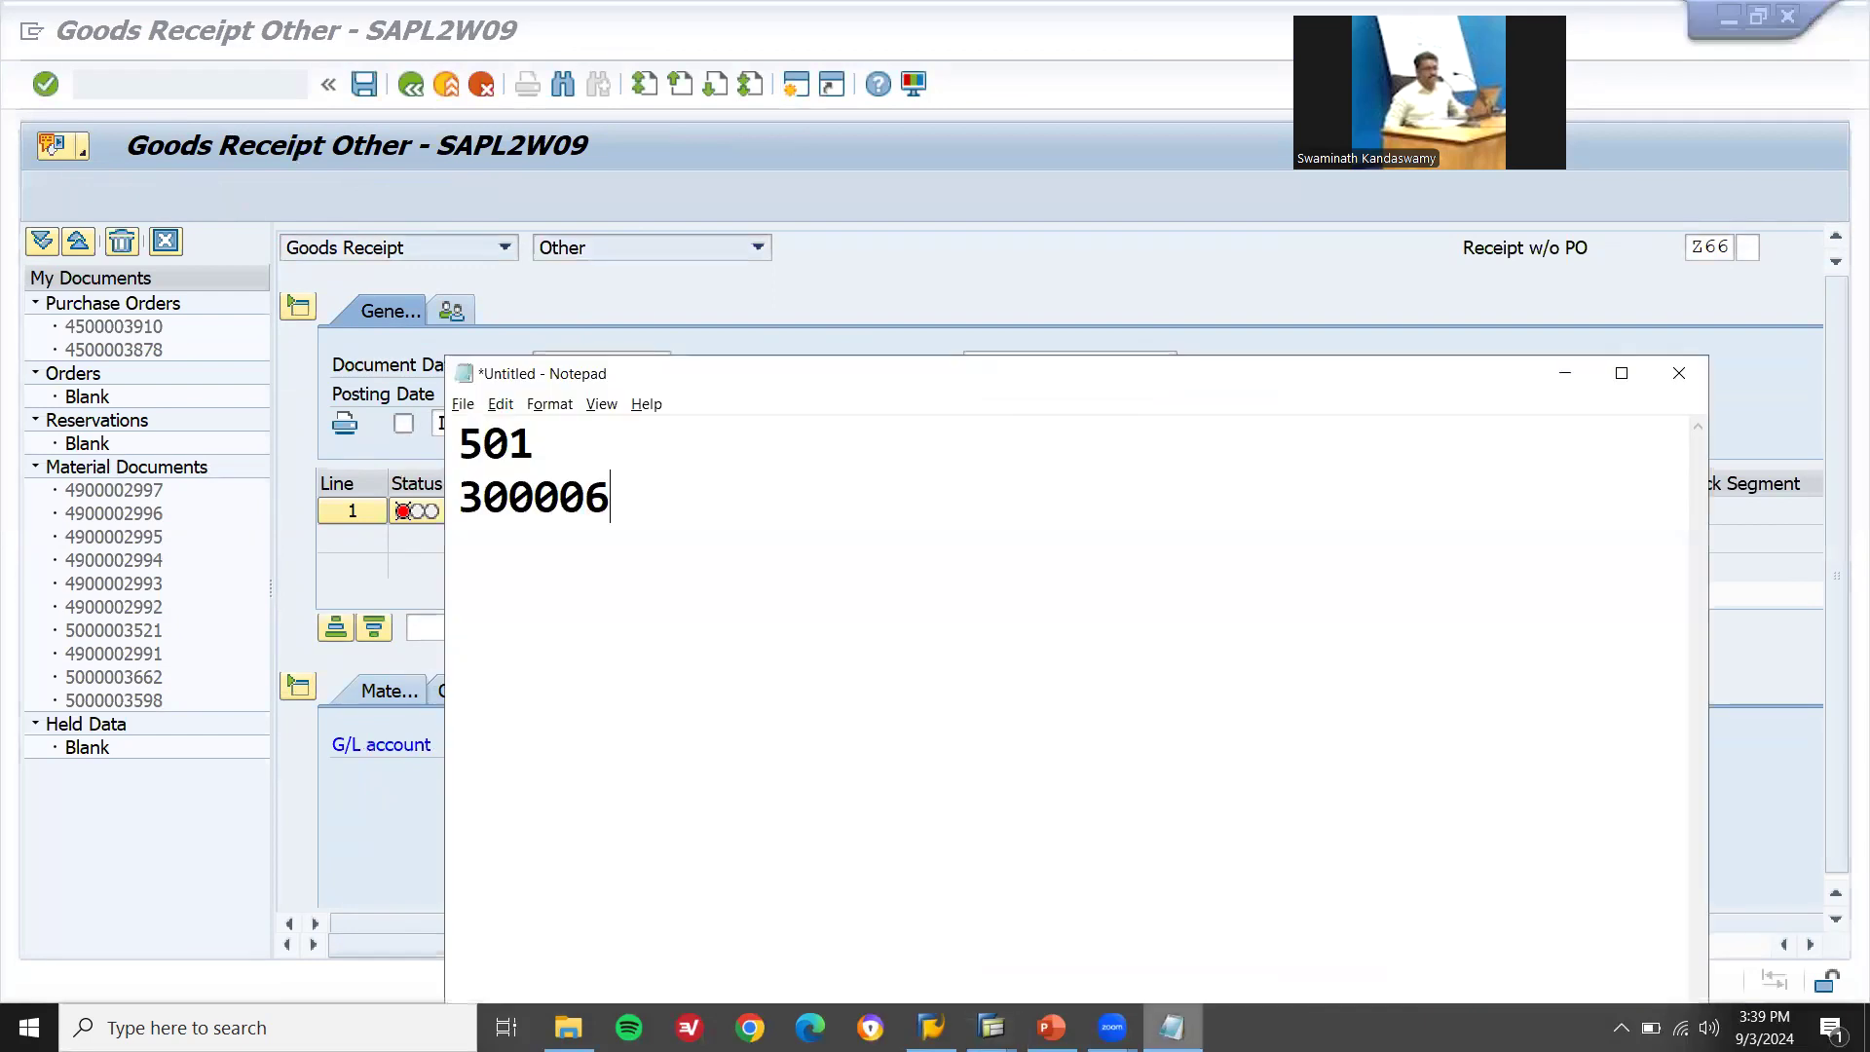
pyautogui.doubleClick(562, 495)
pyautogui.hotkey('ctrl', 'c')
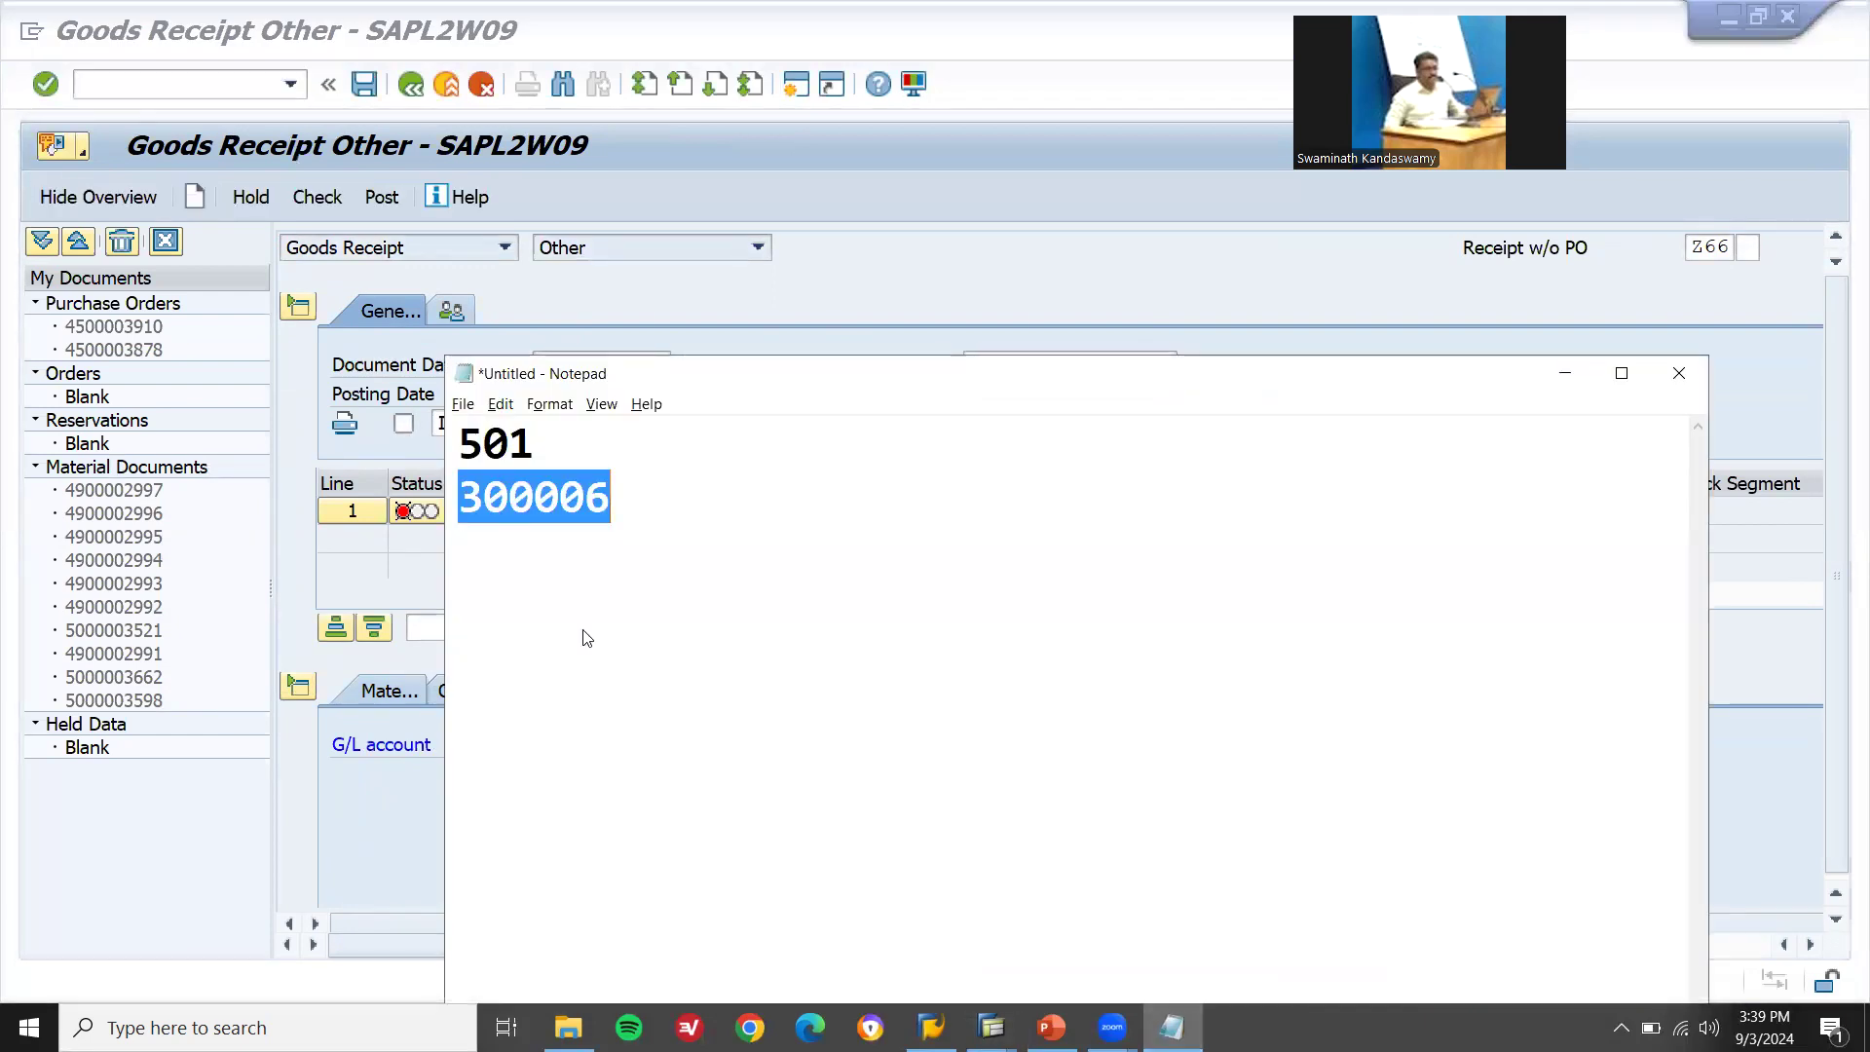
pyautogui.click(991, 1028)
pyautogui.click(604, 744)
pyautogui.hotkey('ctrl', 'v')
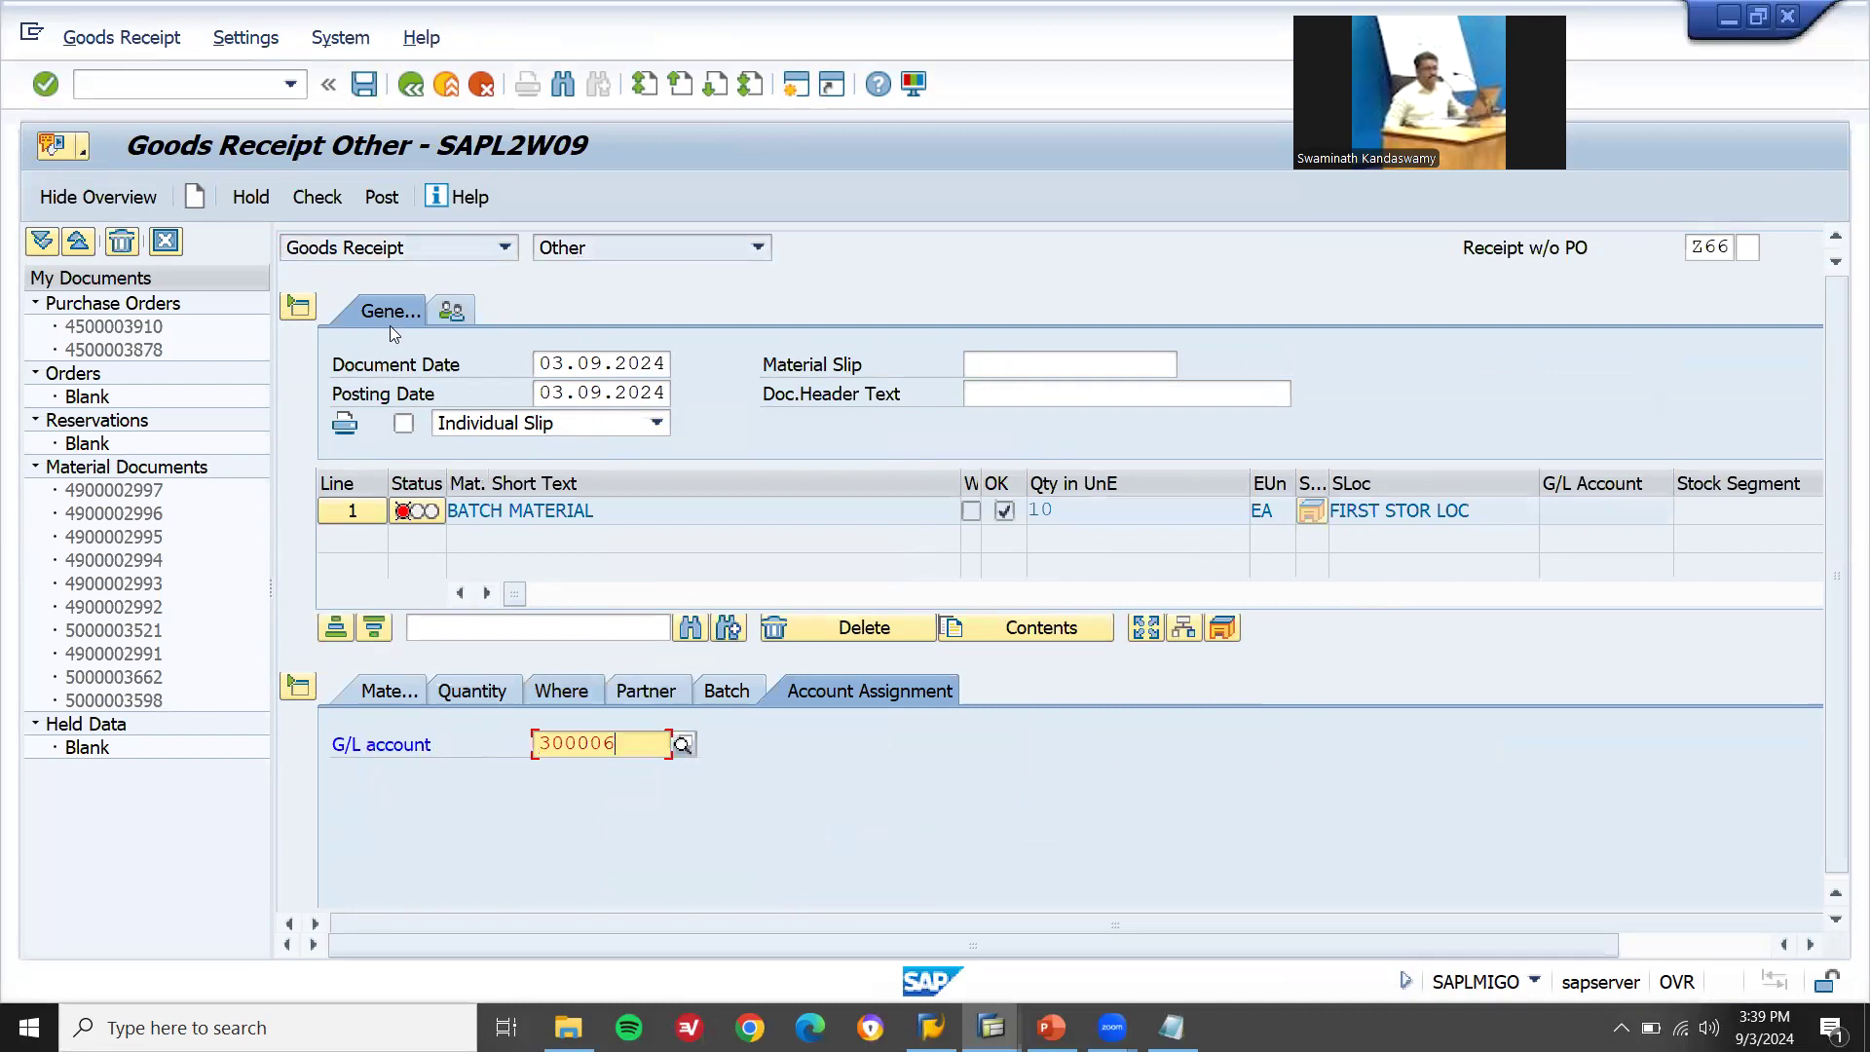
# - Retry posting, dismiss the error log and show the item's Partner details
pyautogui.click(382, 196)
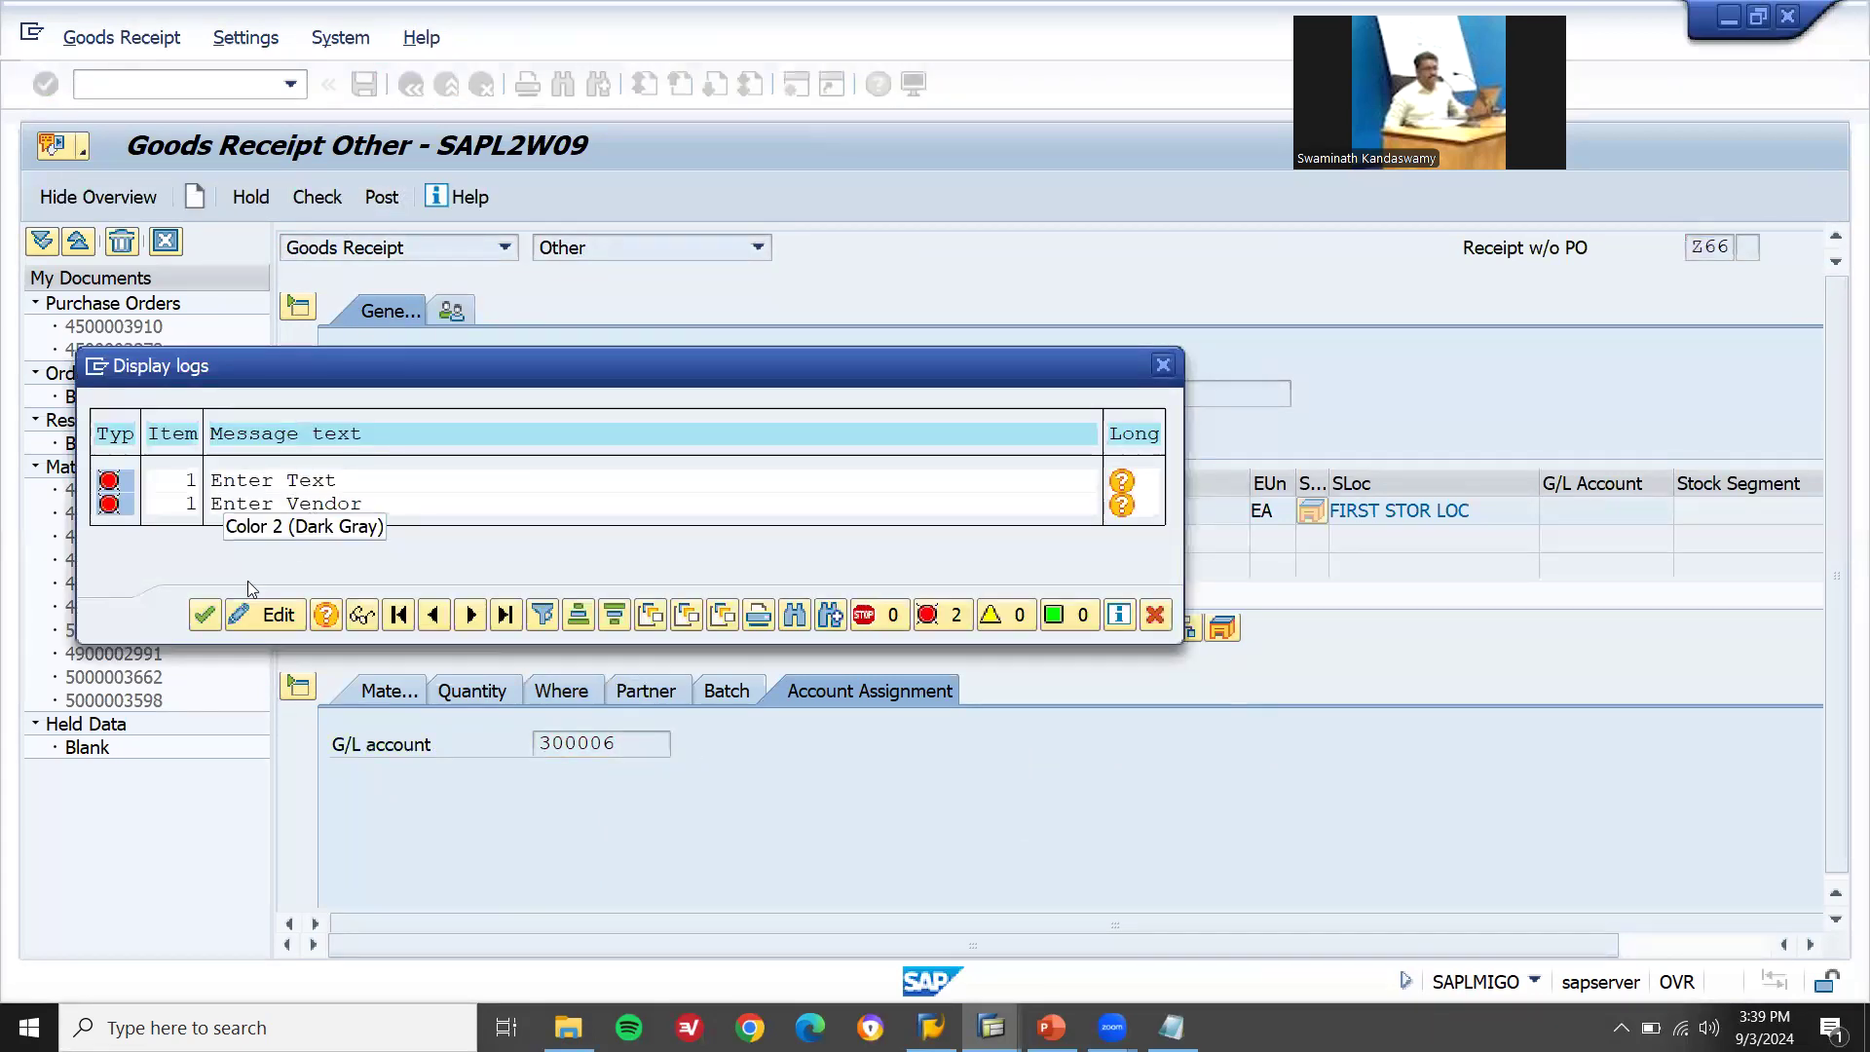
pyautogui.click(206, 615)
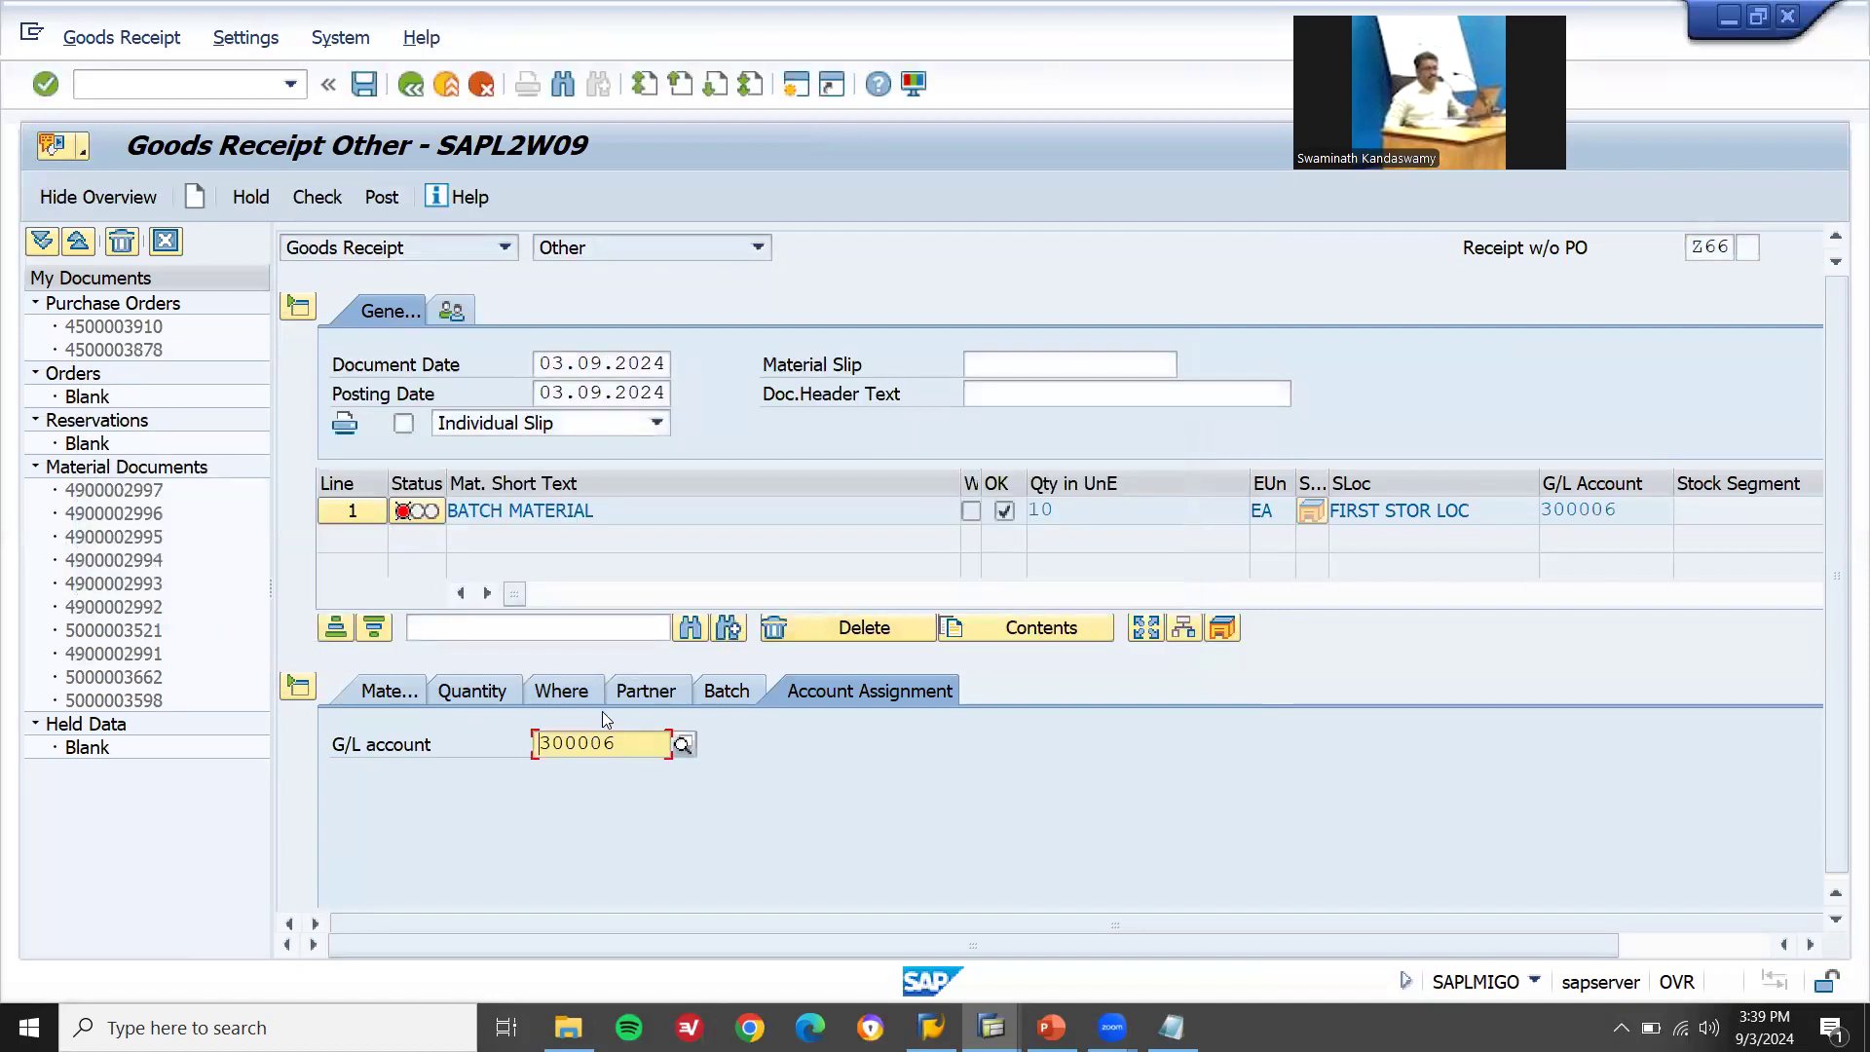
pyautogui.click(654, 690)
# - Assign the previously used vendor to the receipt item
pyautogui.press('Down')
pyautogui.press('Return')
pyautogui.press('Return')
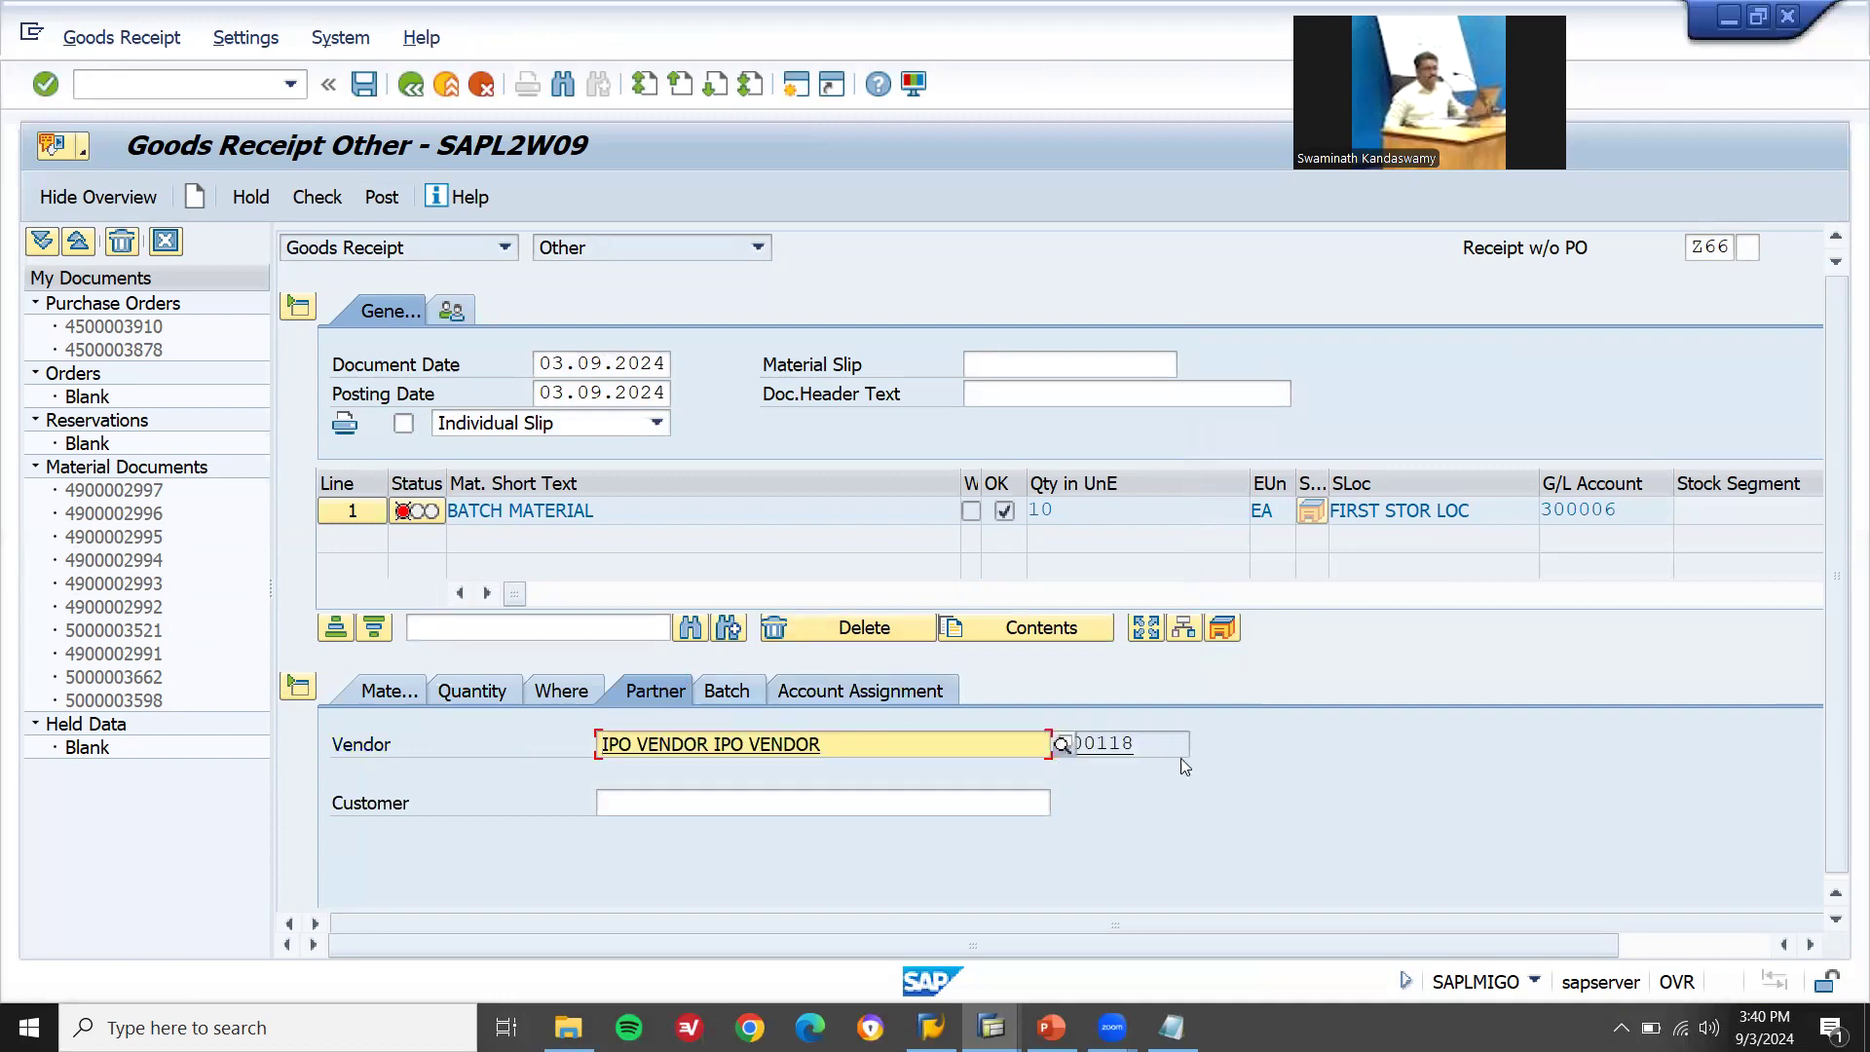
pyautogui.click(1154, 752)
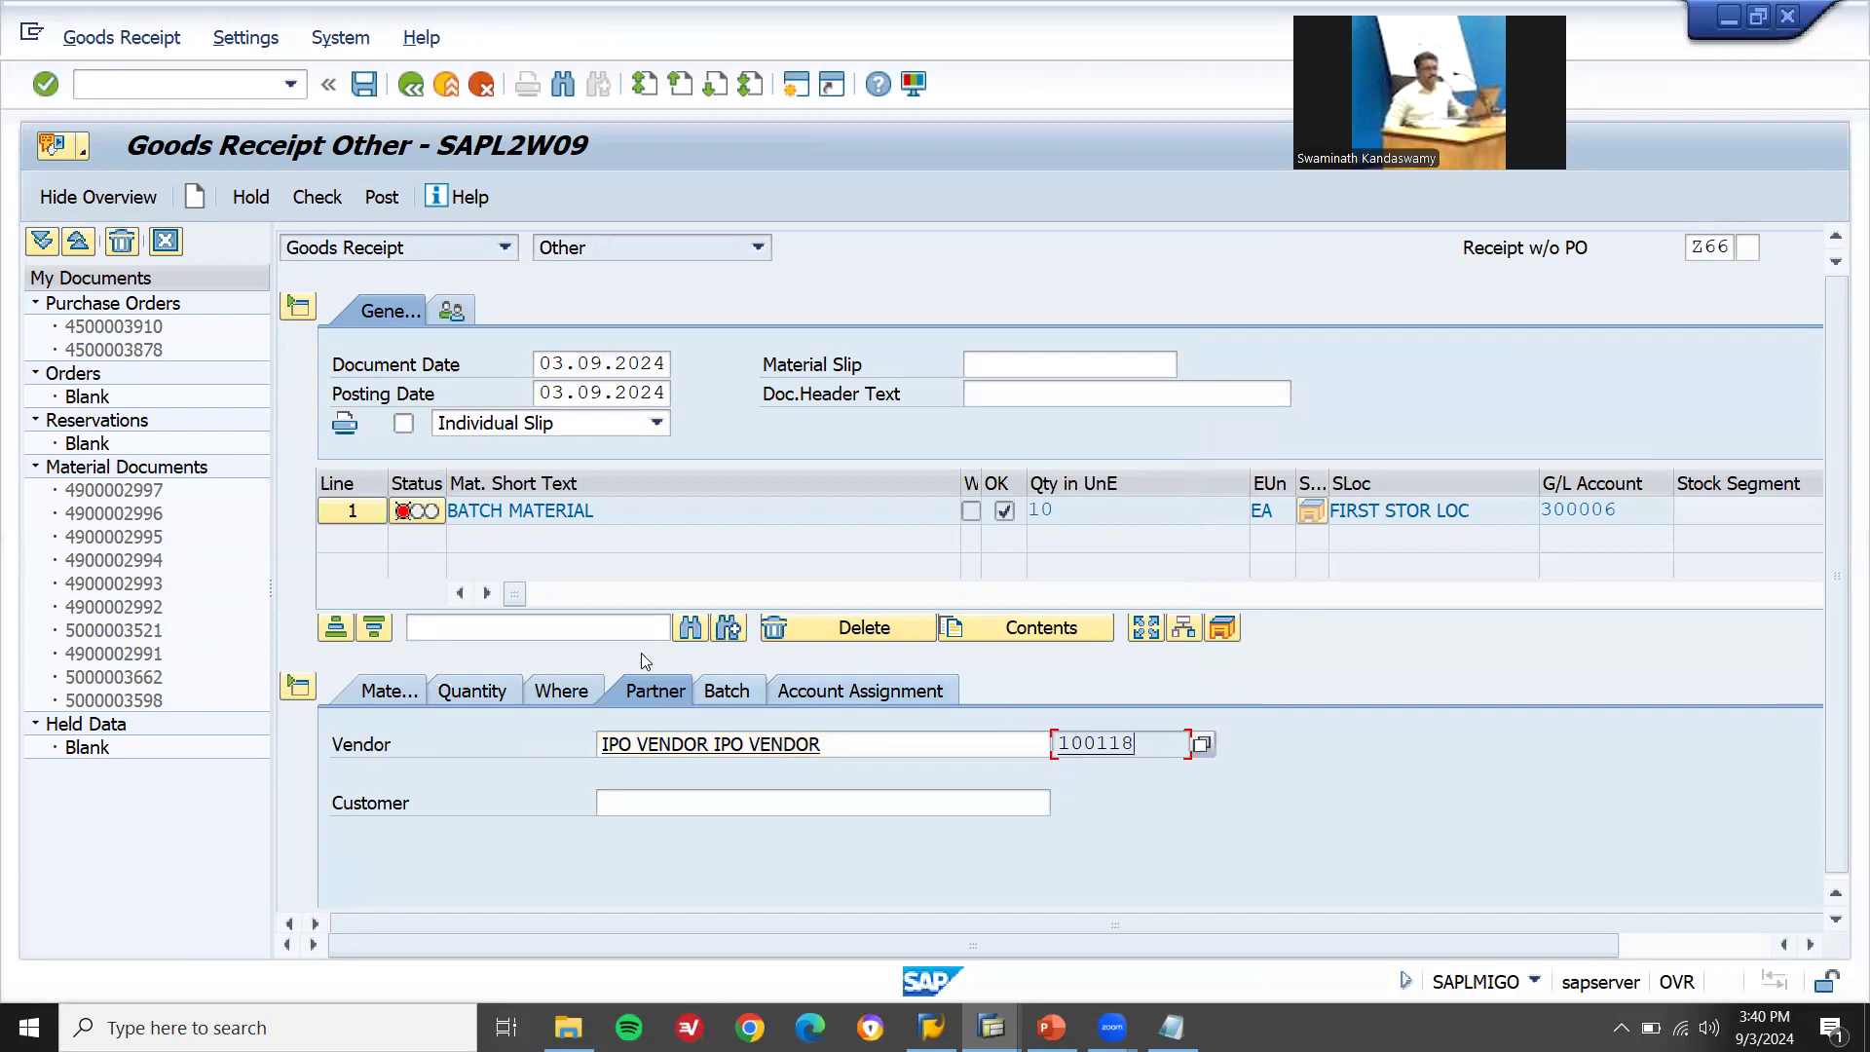
# - On the Where tab, enter the item text GR WITHOUT PO
pyautogui.click(547, 691)
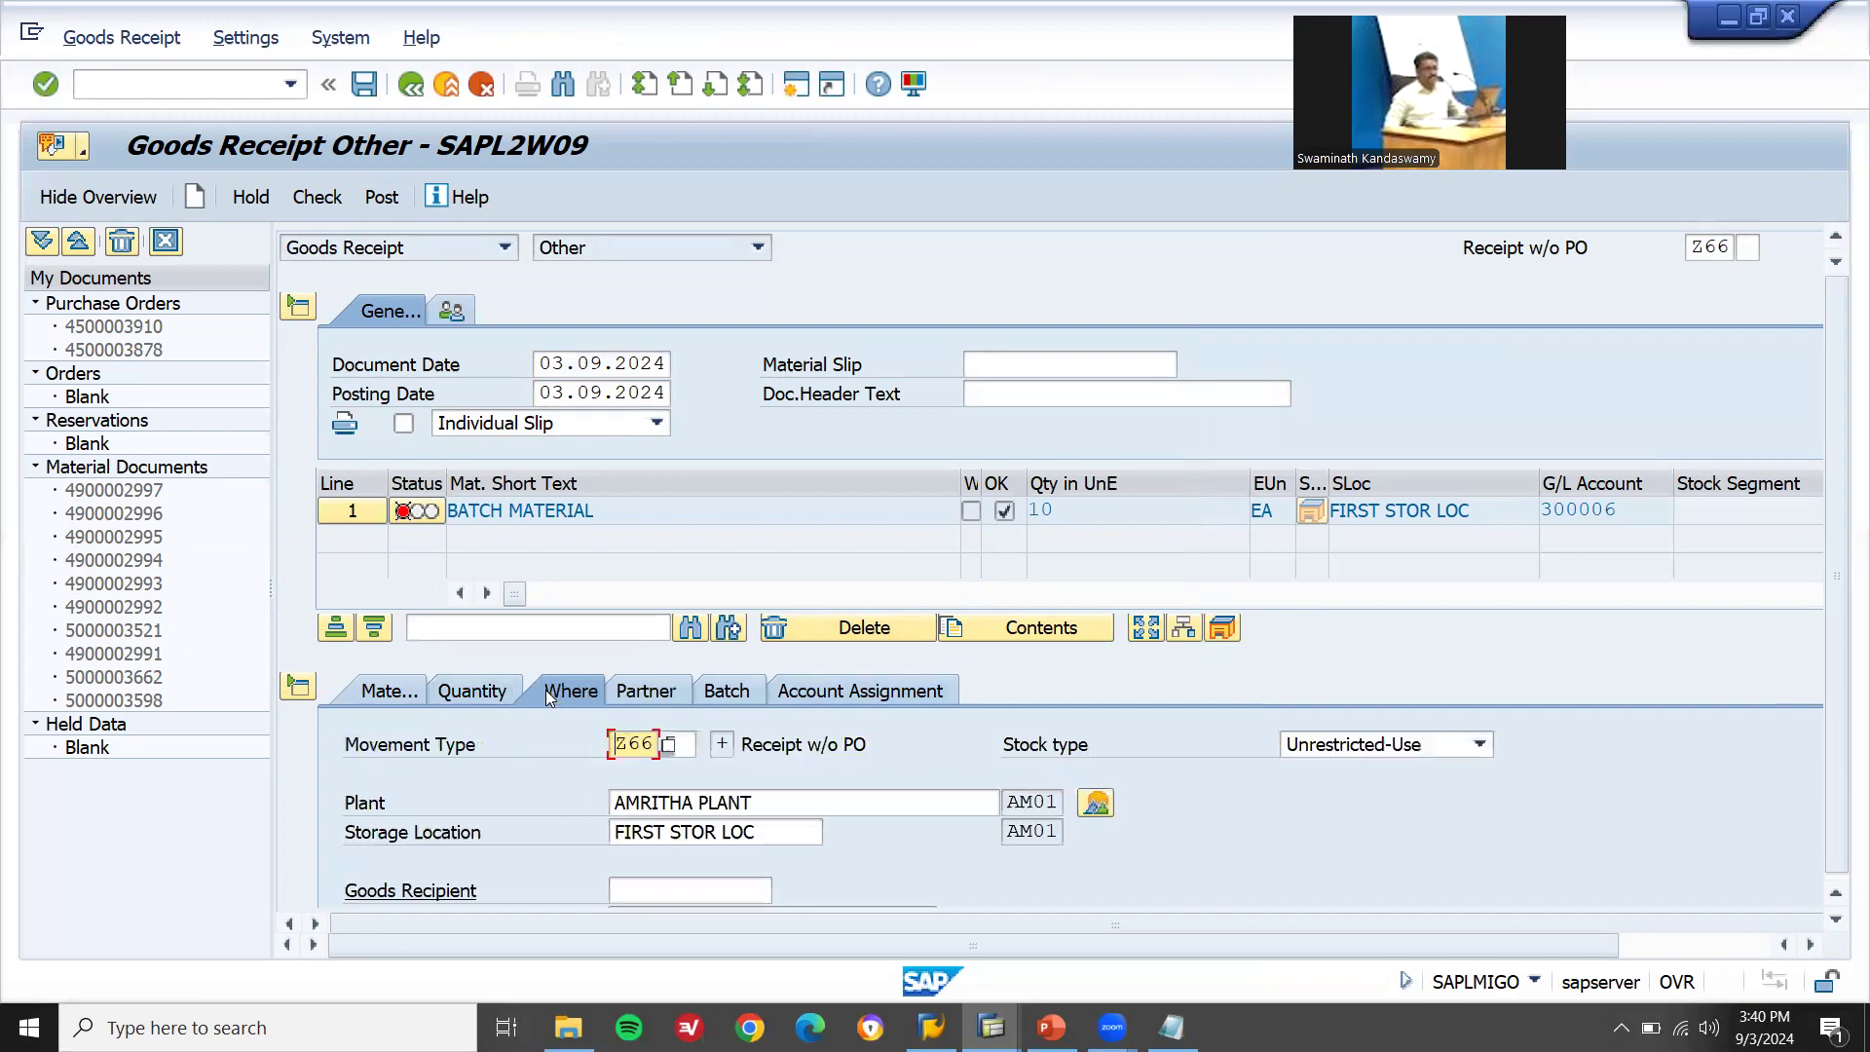
pyautogui.click(1695, 950)
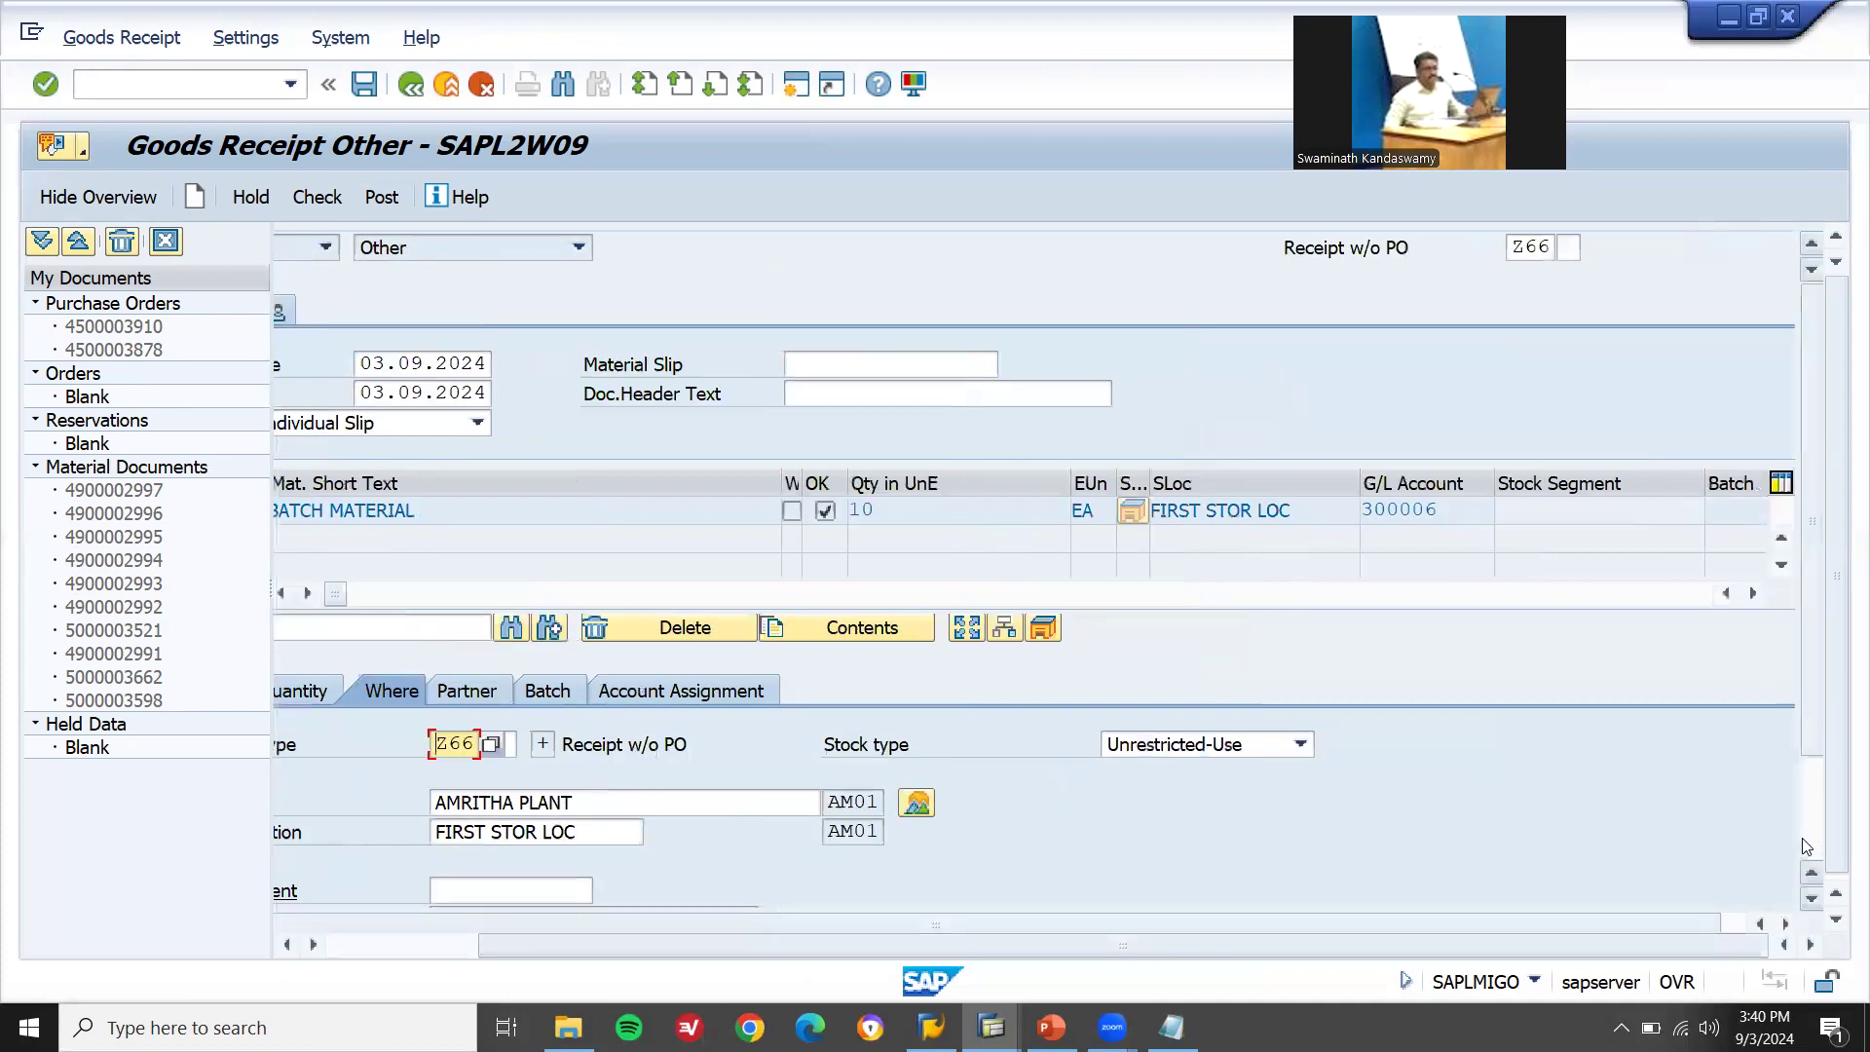
pyautogui.click(1813, 845)
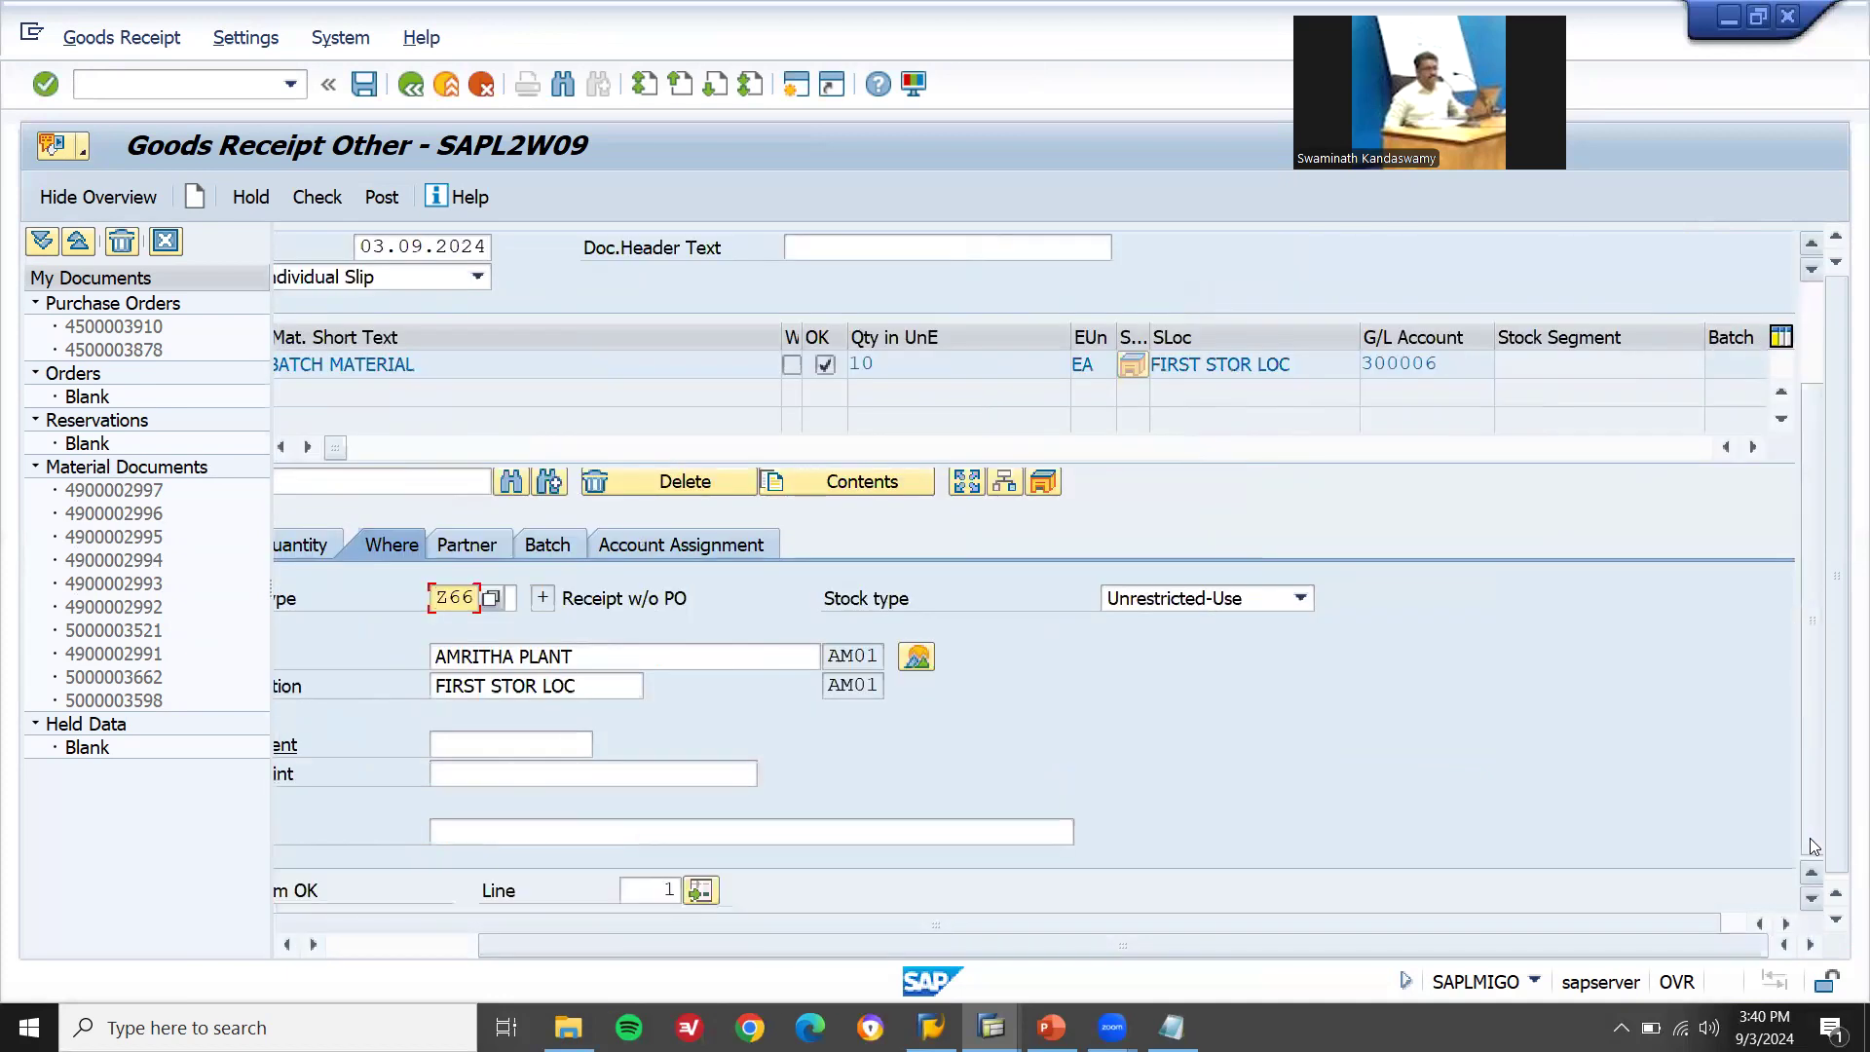
pyautogui.click(360, 944)
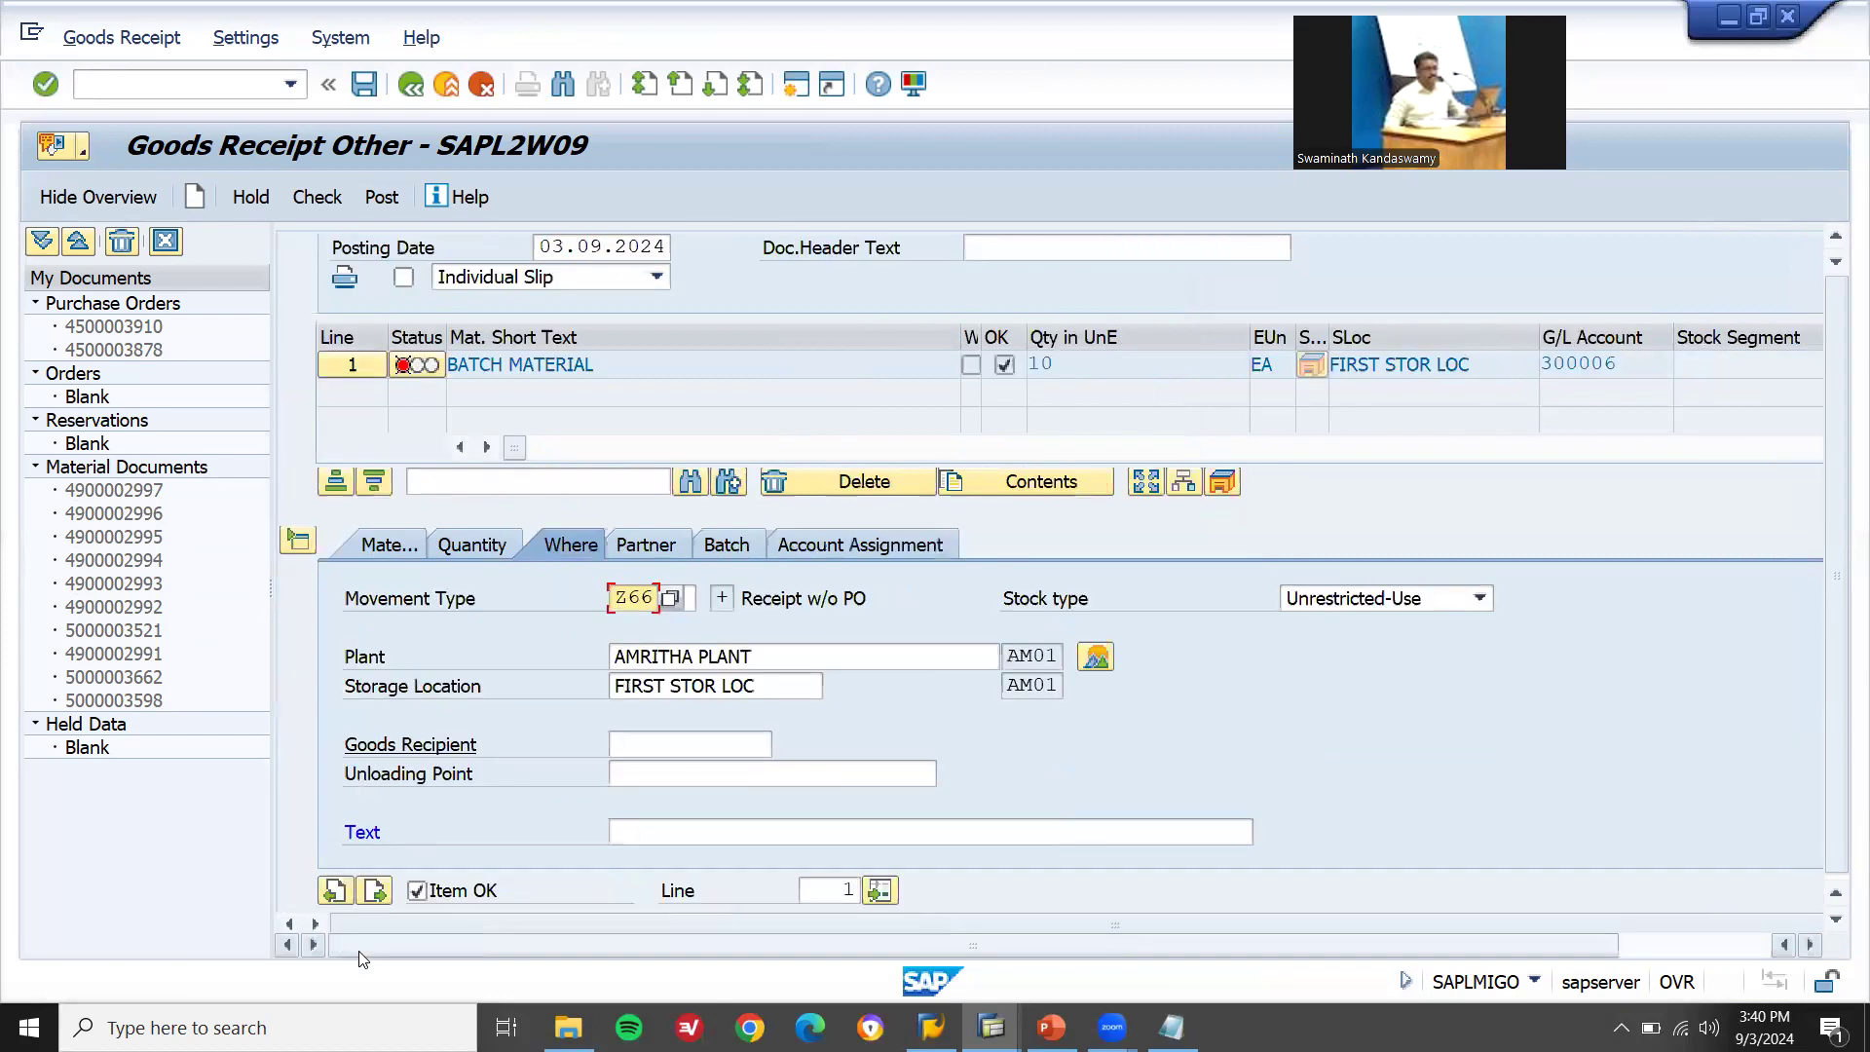
pyautogui.click(668, 844)
pyautogui.write('GR WITH ')
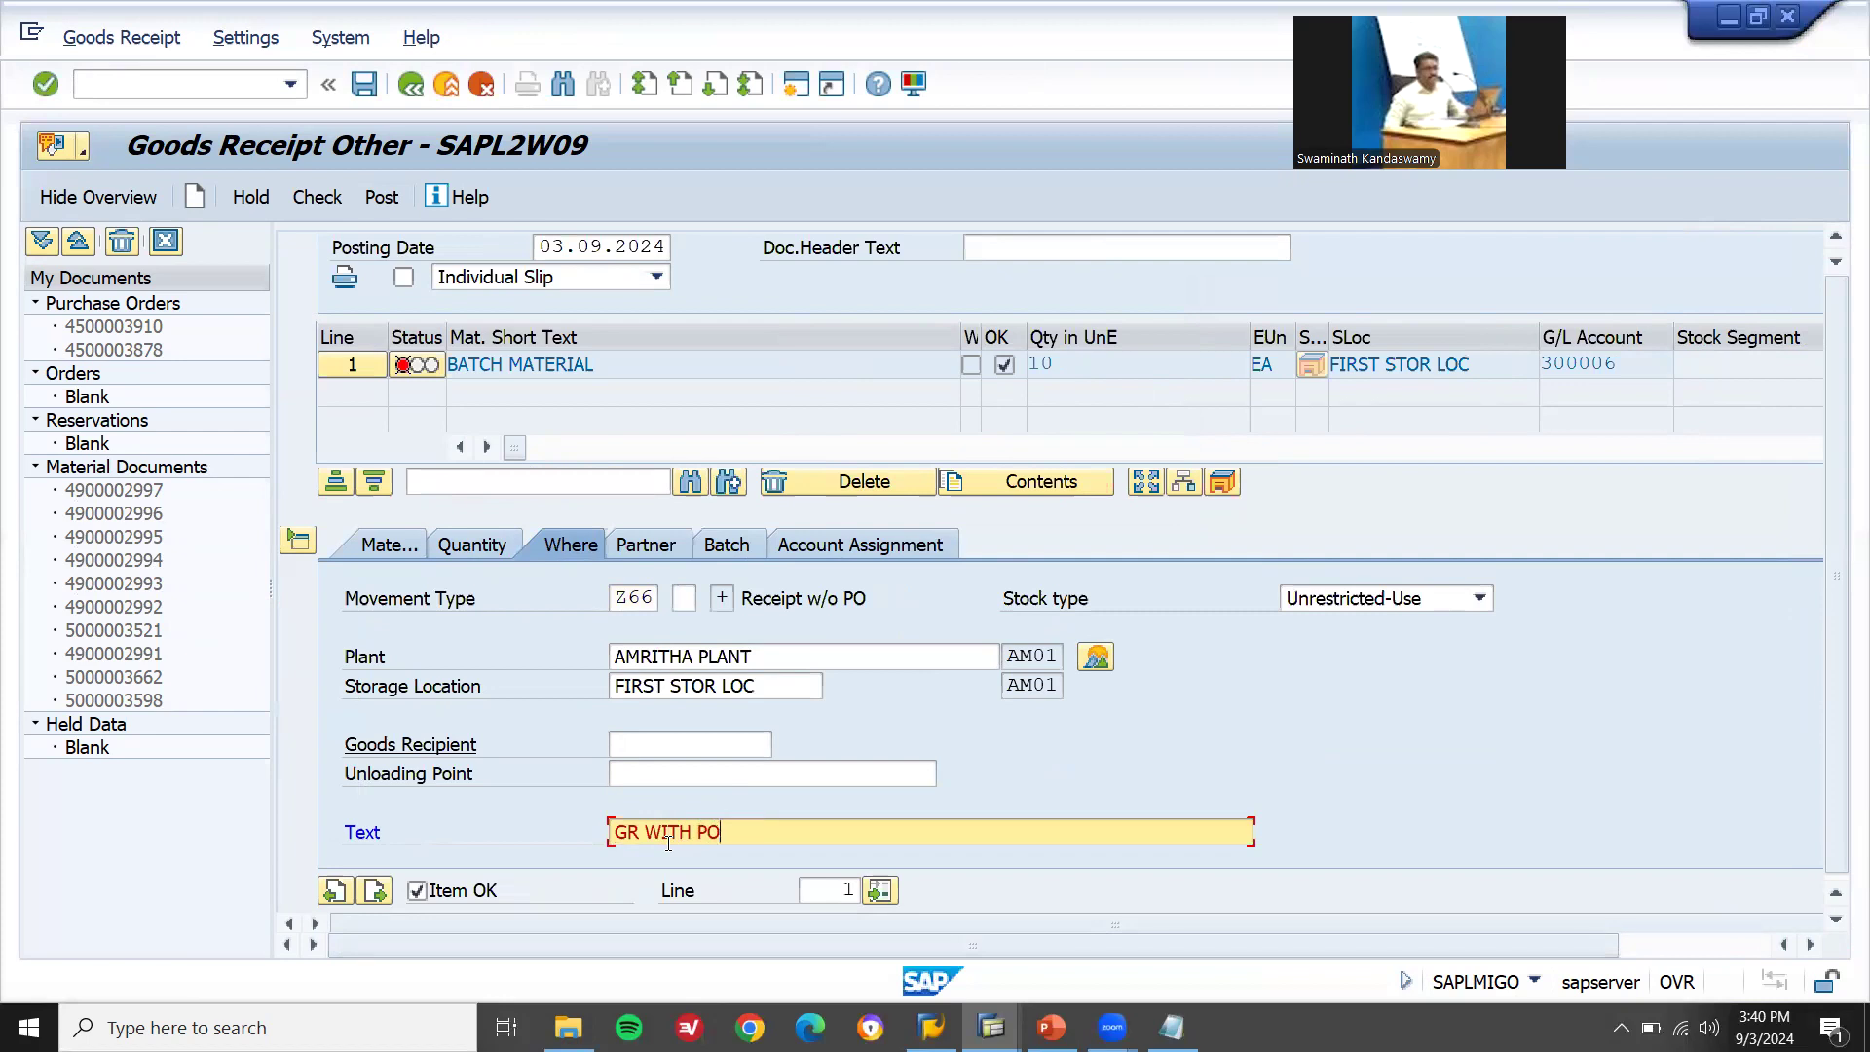
pyautogui.write('OUT')
pyautogui.click(382, 199)
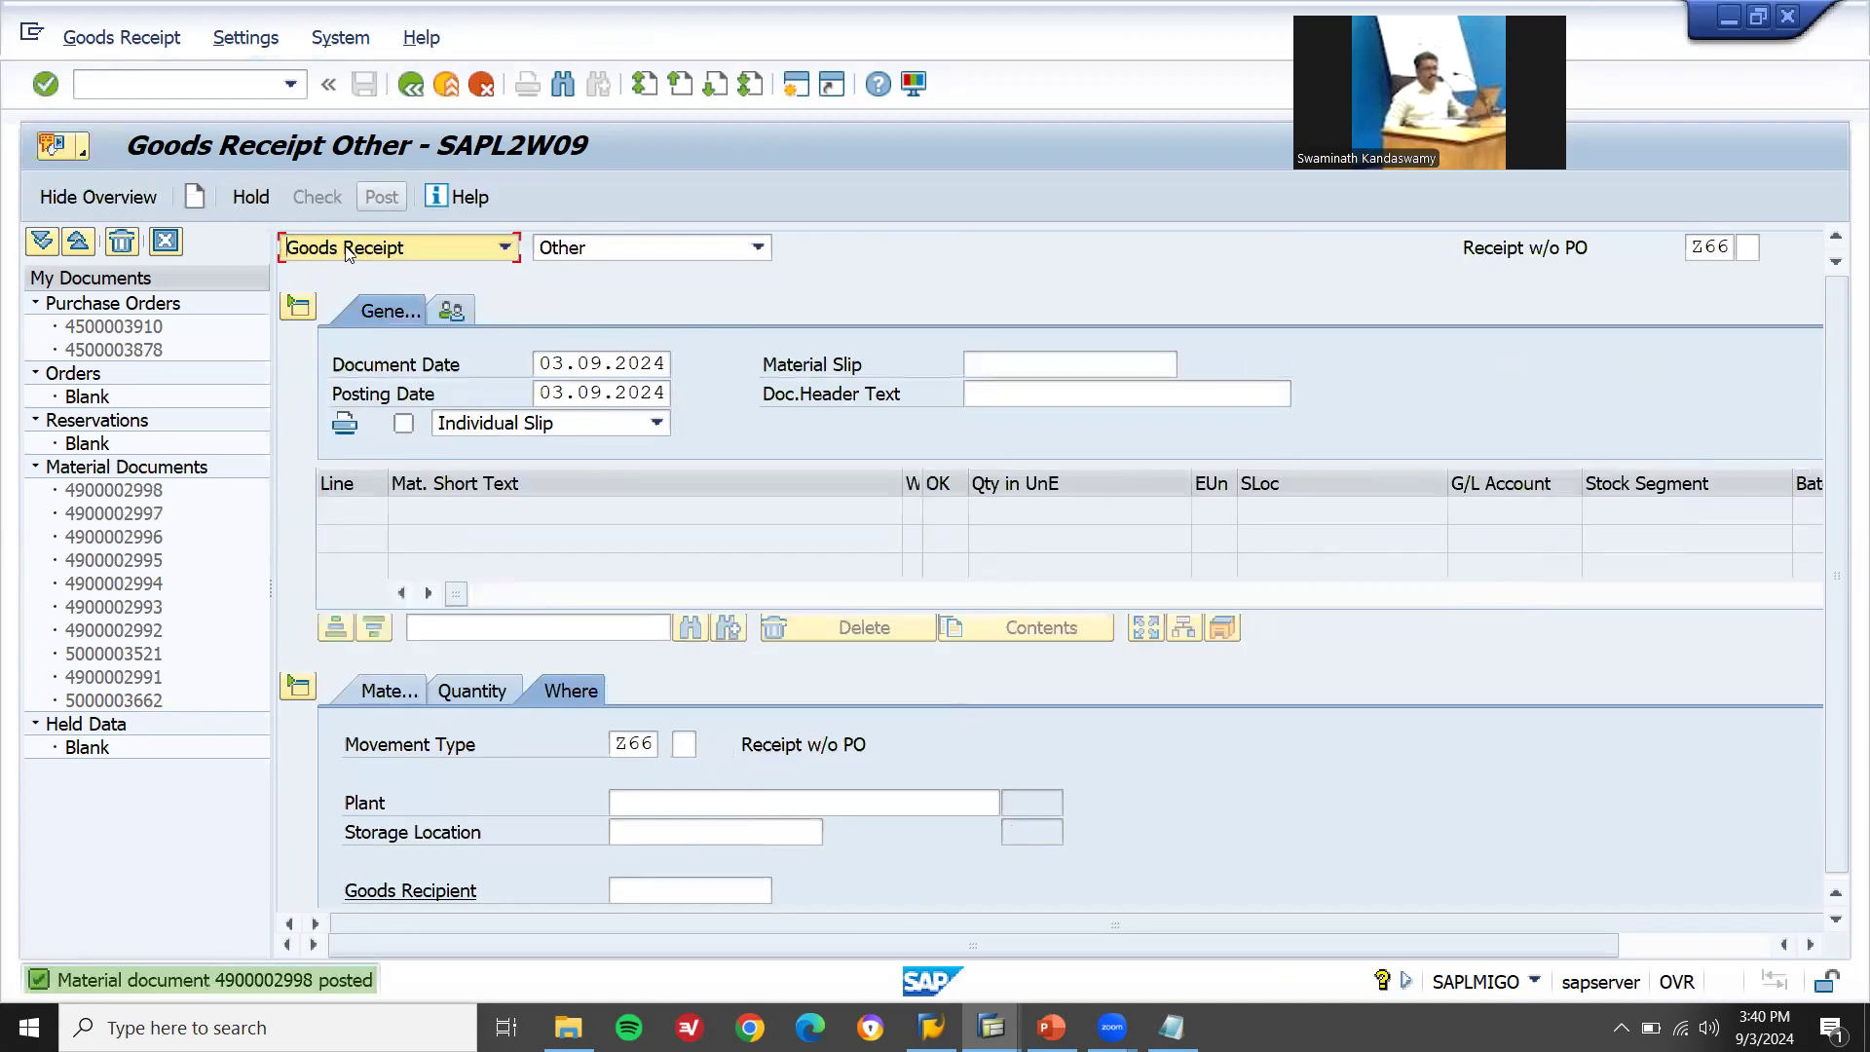
pyautogui.doubleClick(270, 981)
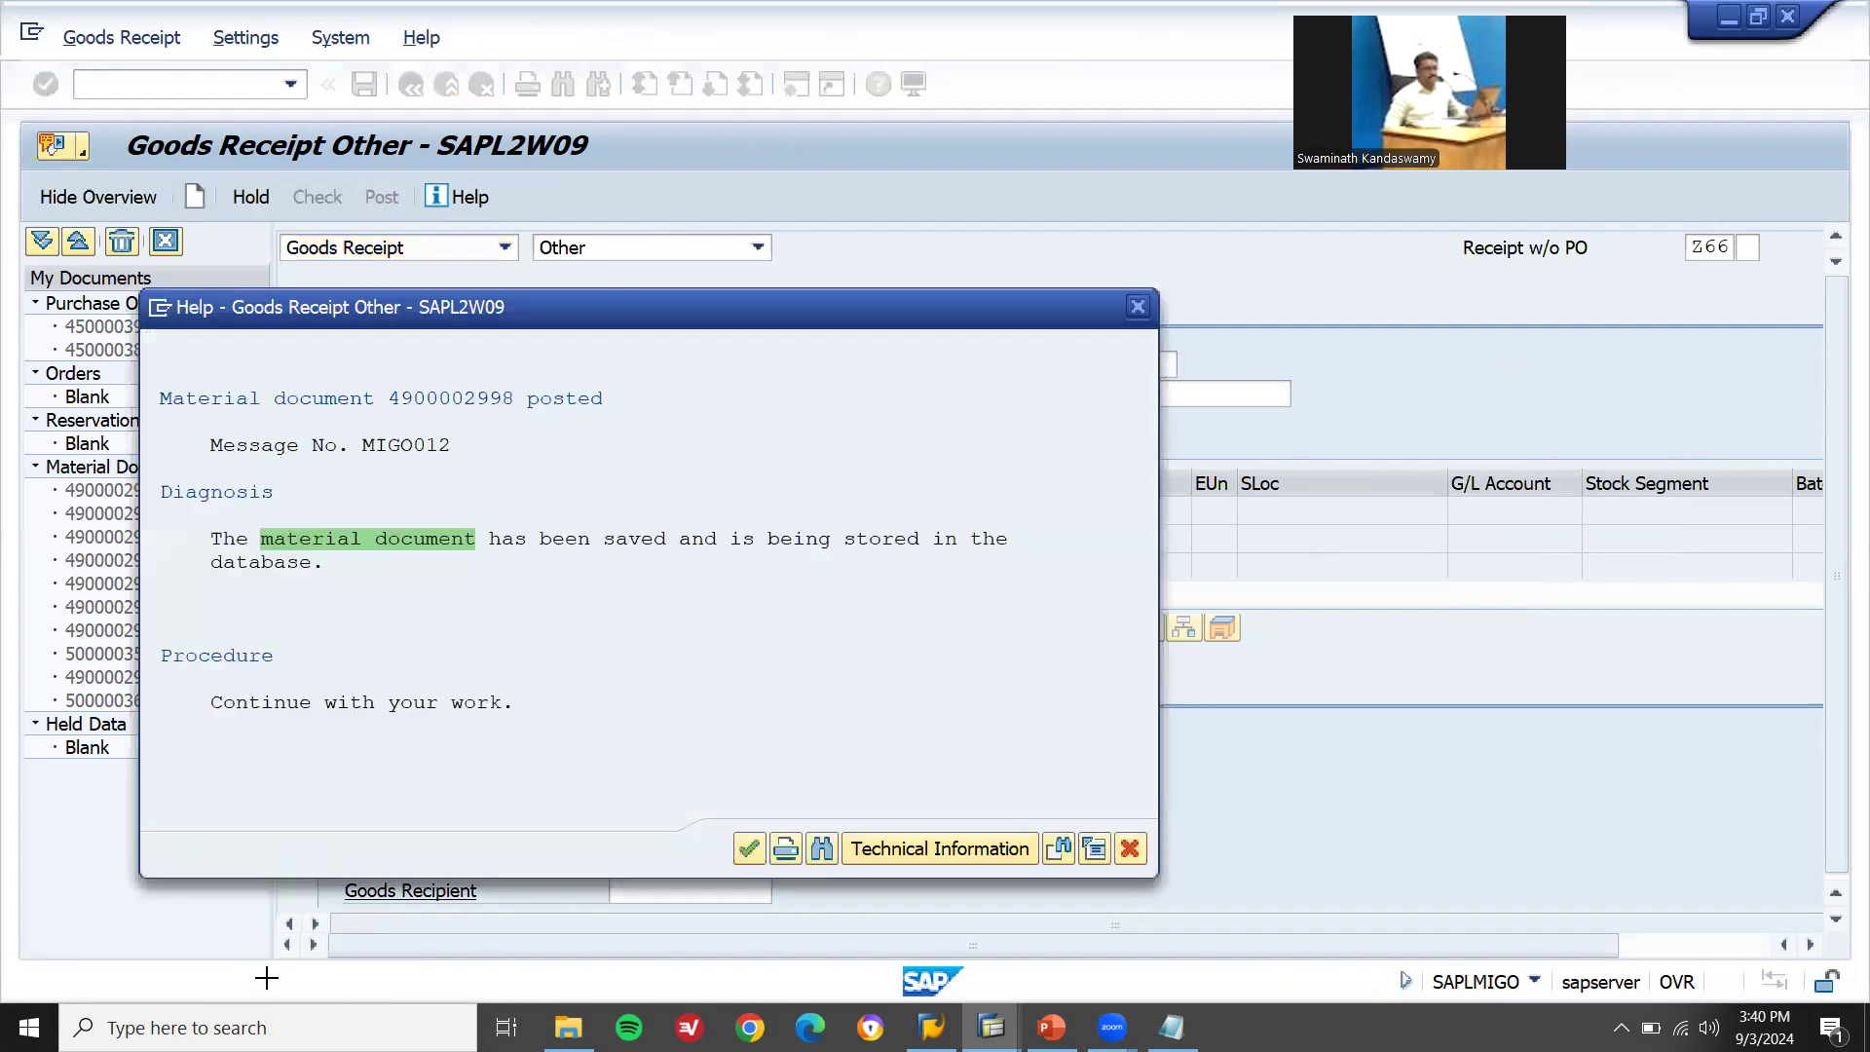
pyautogui.moveTo(515, 397); pyautogui.dragTo(396, 402)
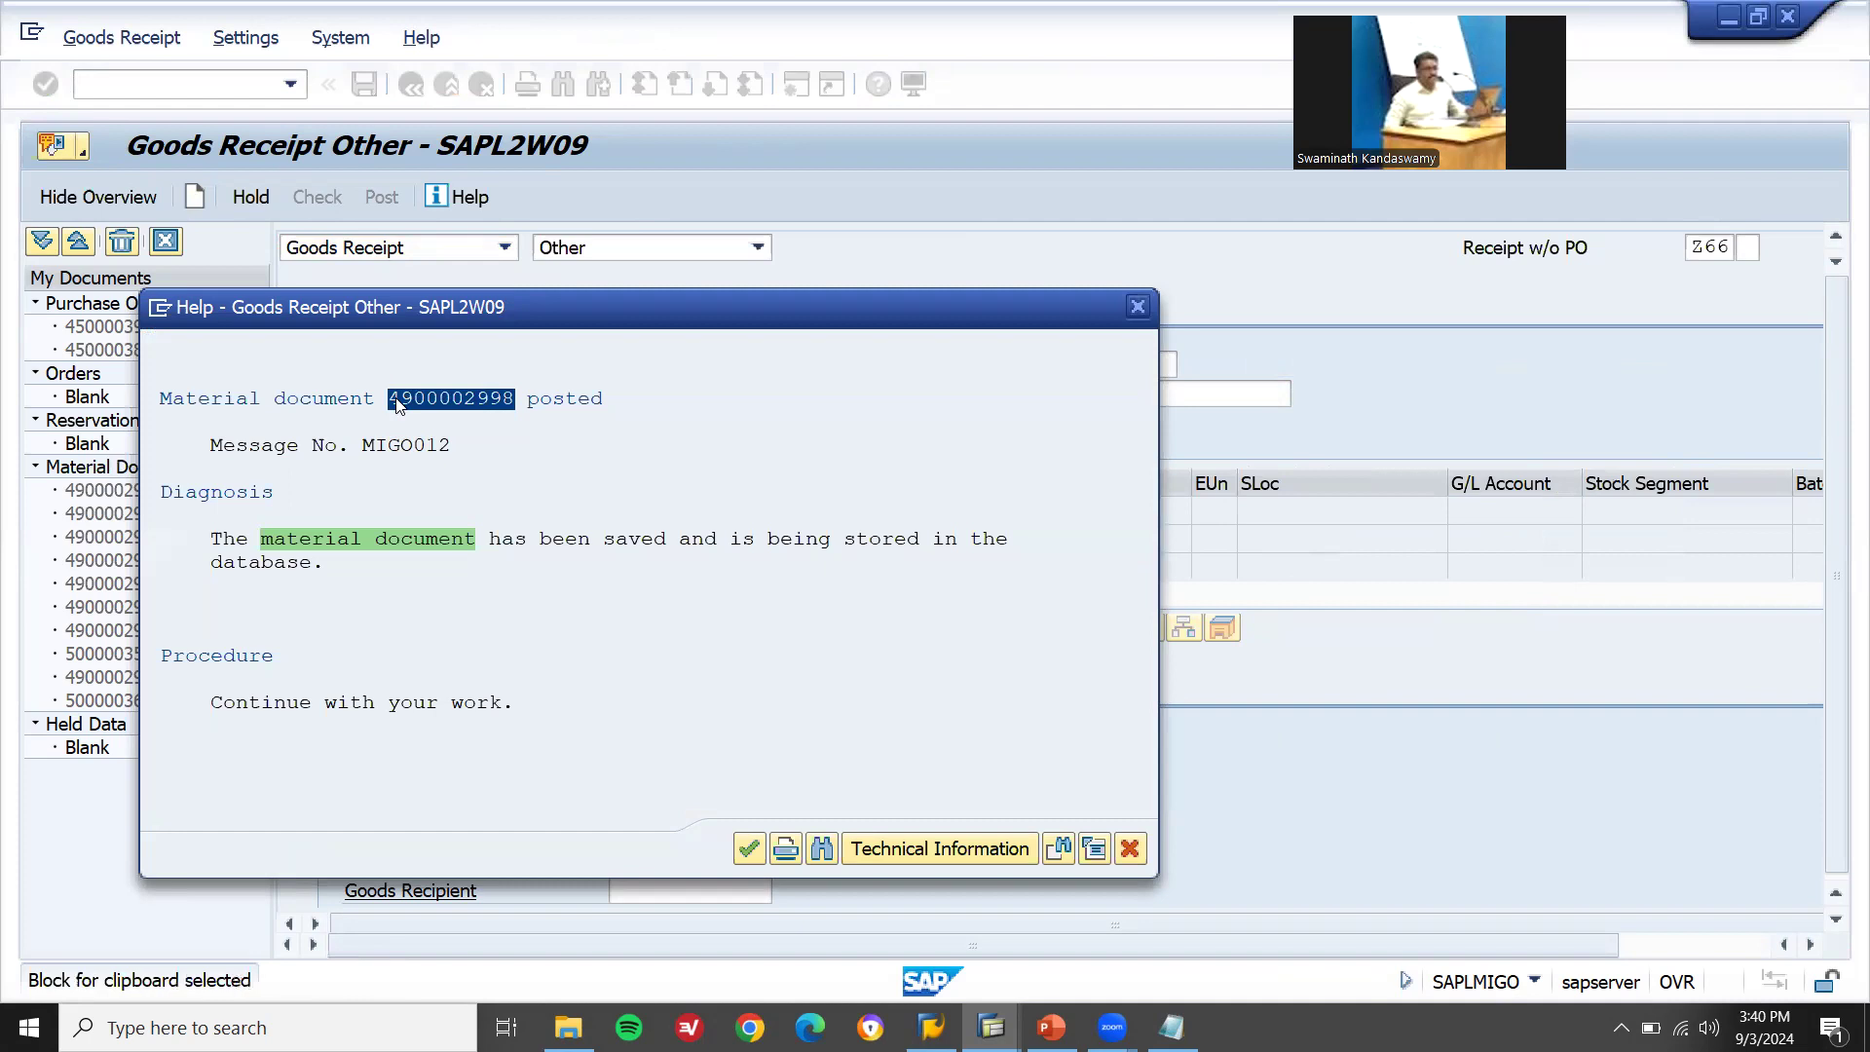
pyautogui.hotkey('ctrl', 'c')
pyautogui.press('Escape')
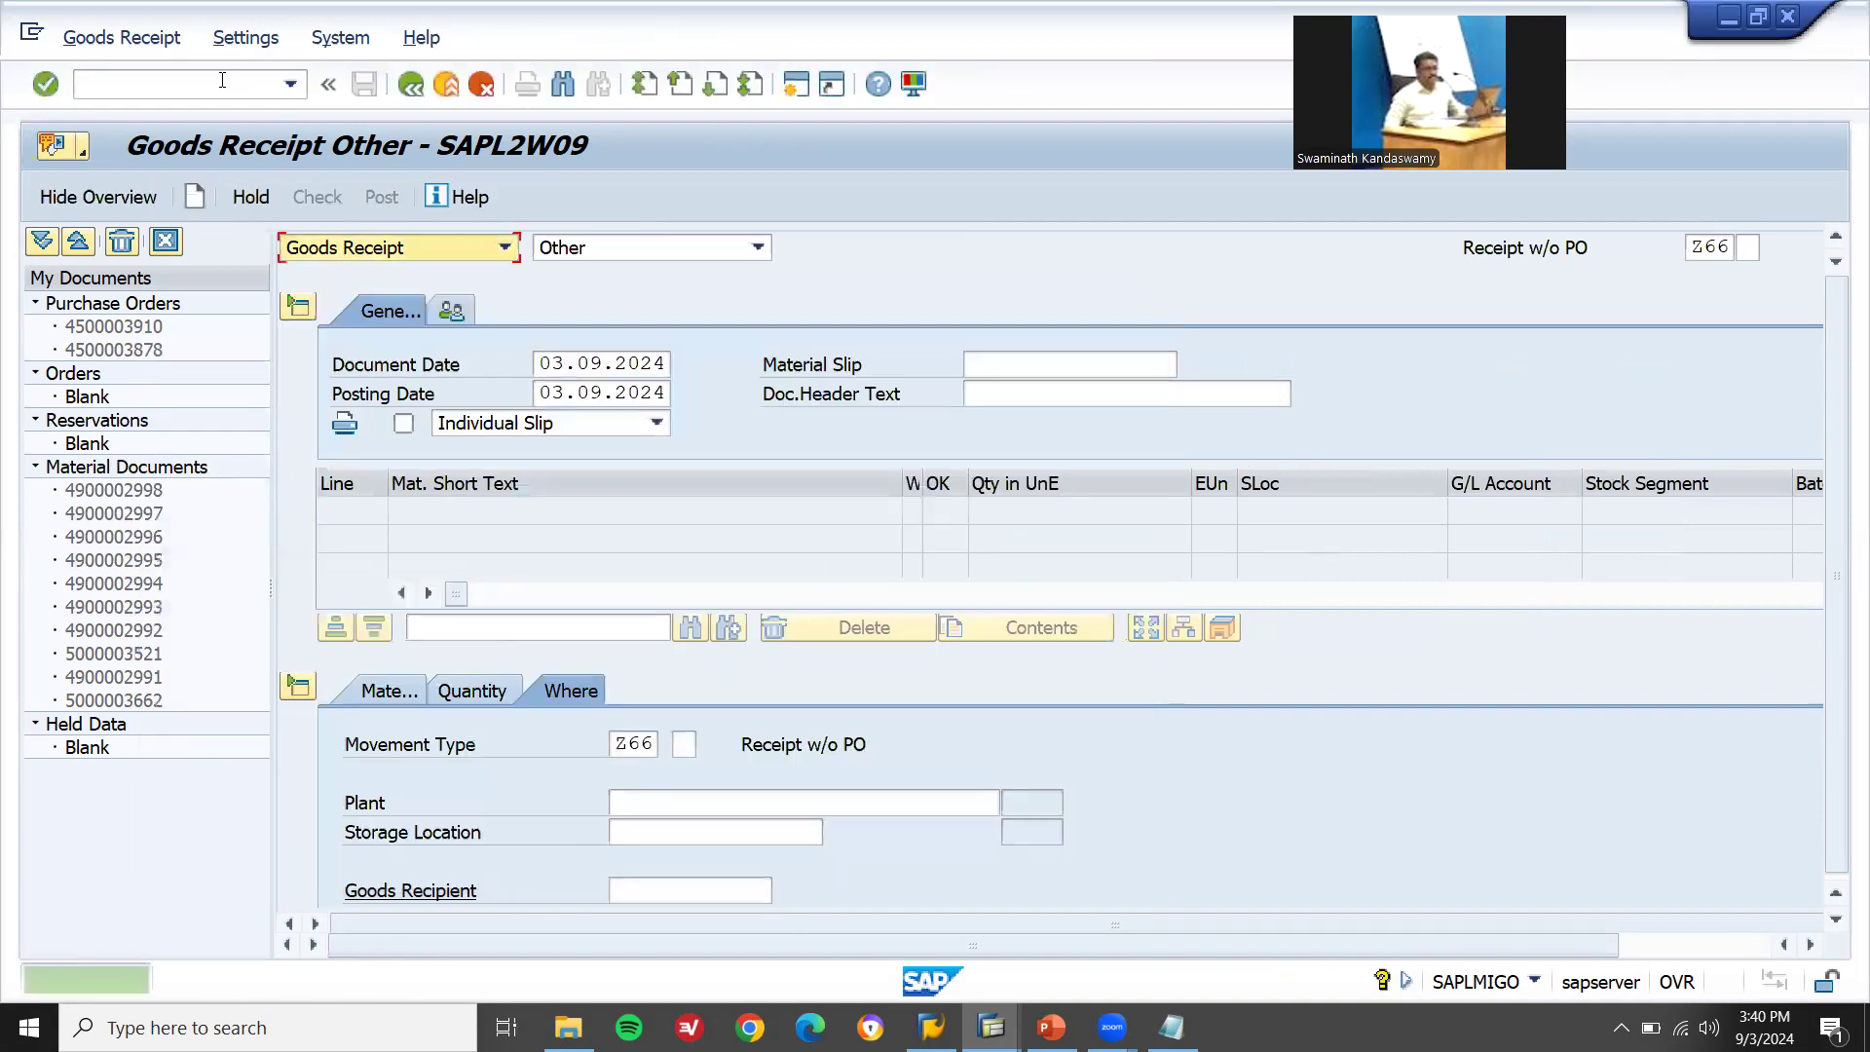
# - Open the Material Document List report with /NMB5
pyautogui.click(222, 80)
pyautogui.write('/NMB5')
pyautogui.press('Return')
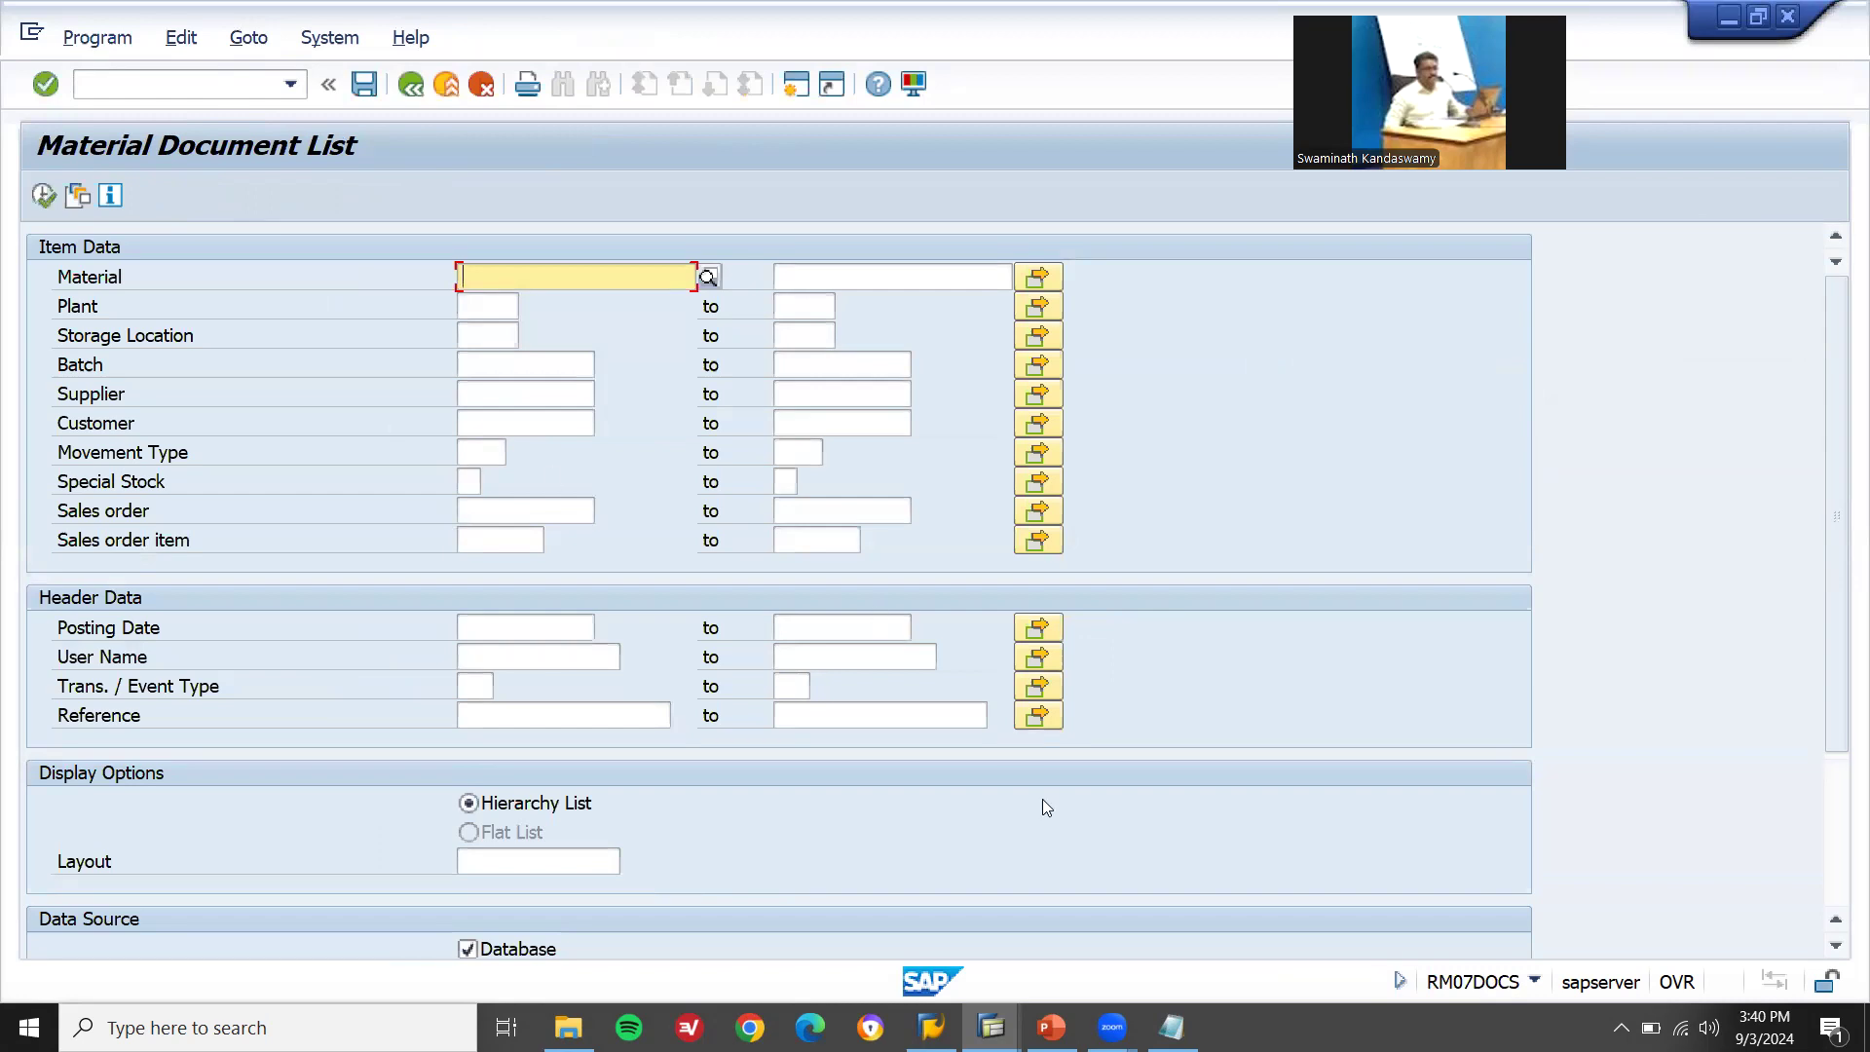
# - Paste the document number into the notes and enter material 199138
pyautogui.hotkey('alt', 'Tab')
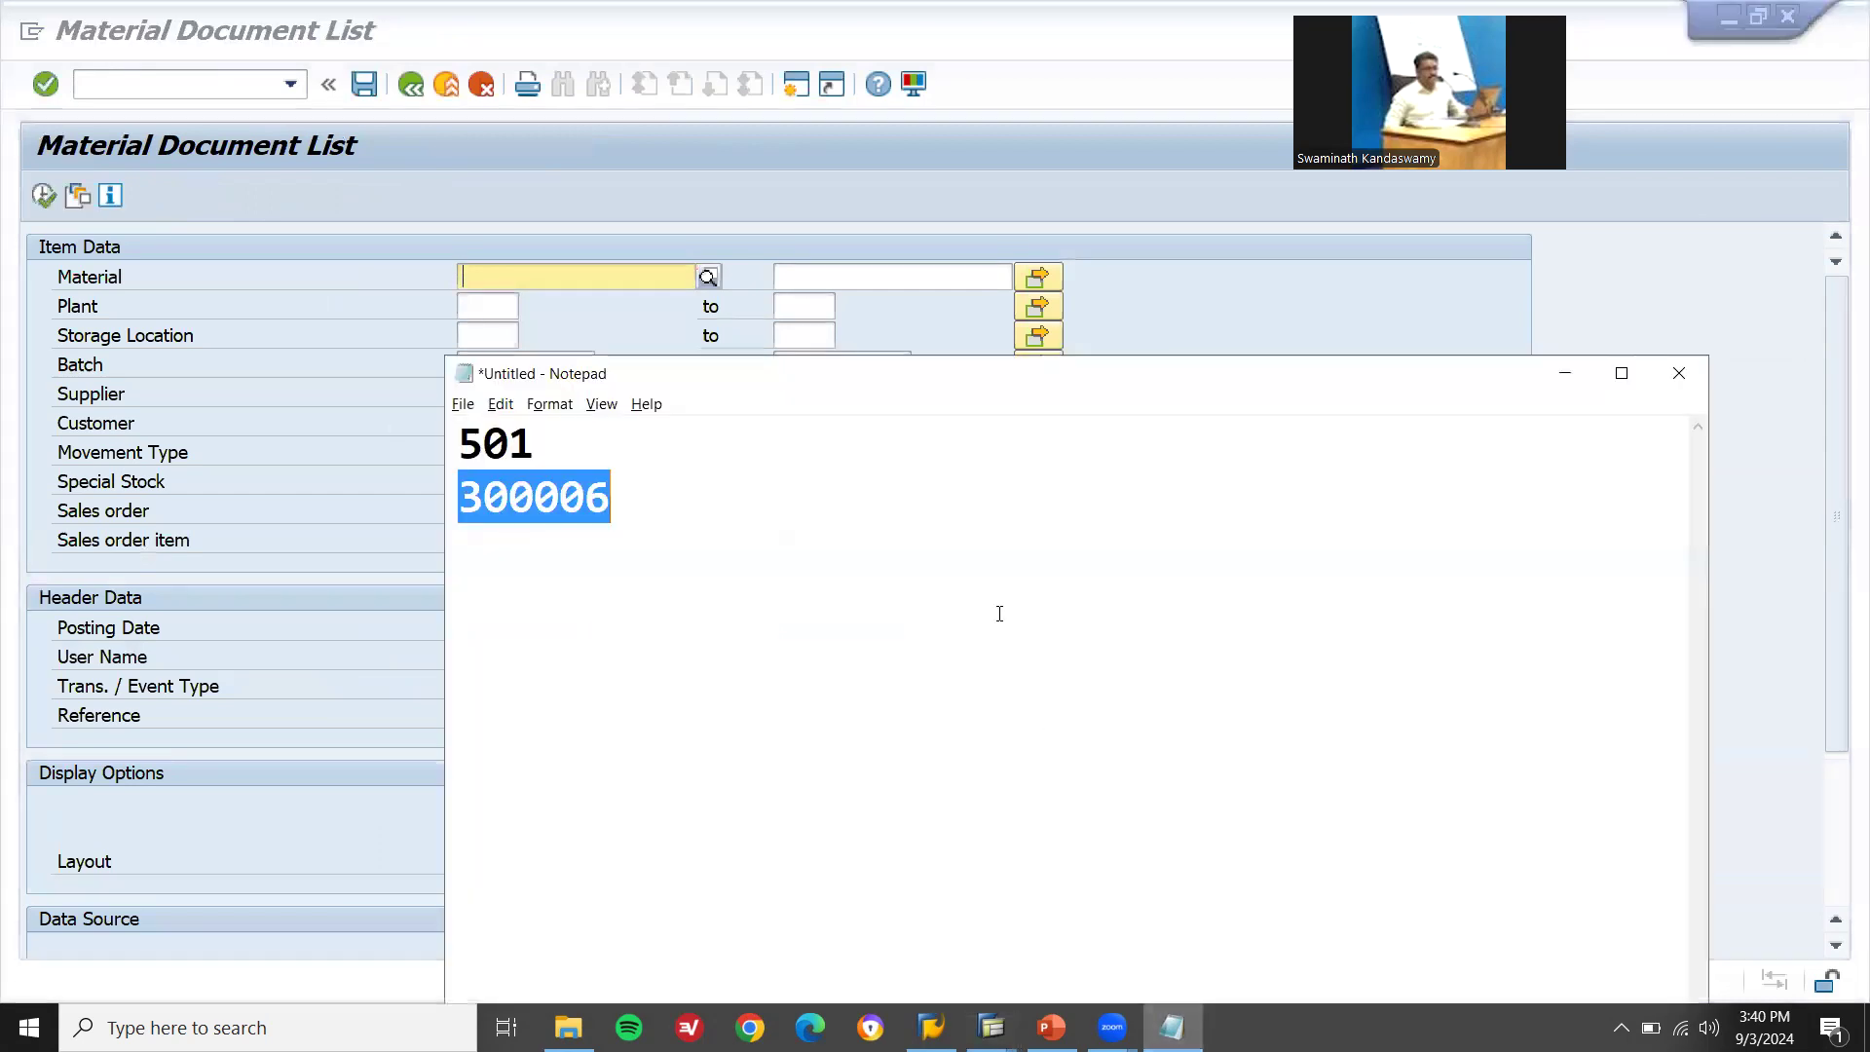
pyautogui.click(984, 585)
pyautogui.hotkey('ctrl', 'v')
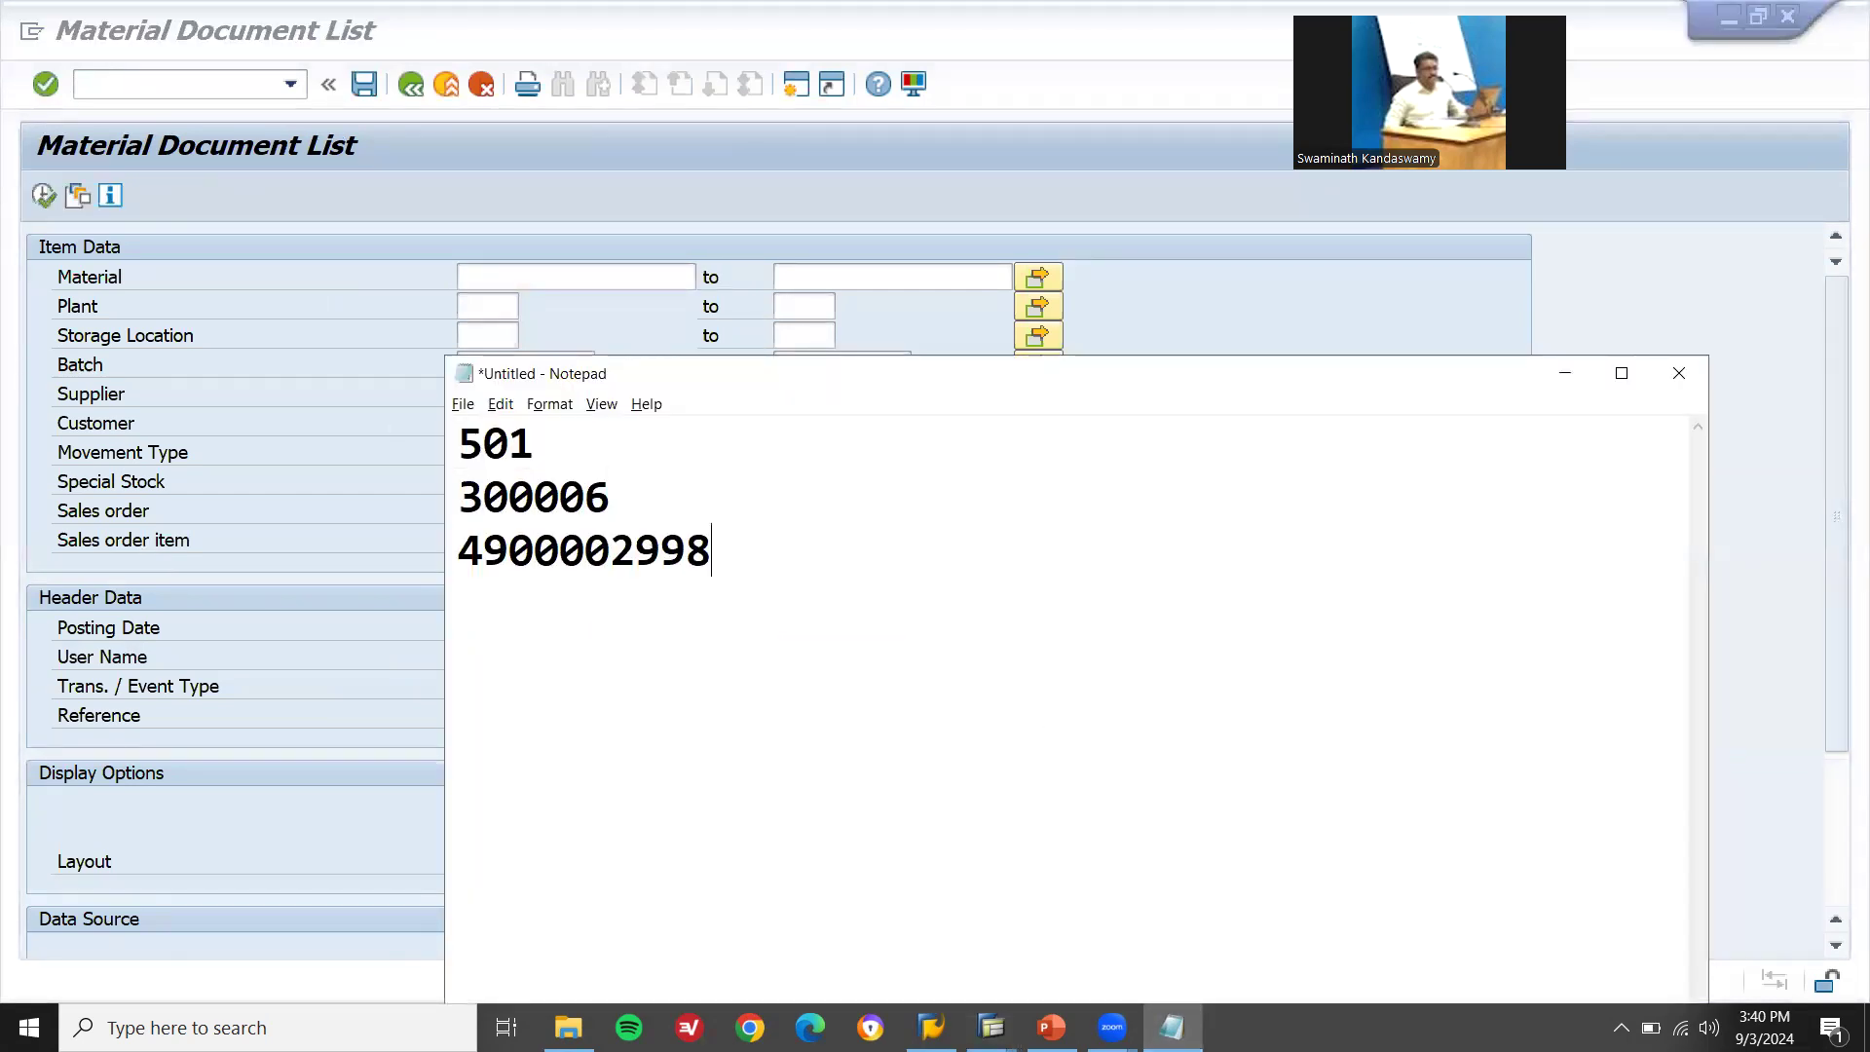
pyautogui.hotkey('alt', 'Tab')
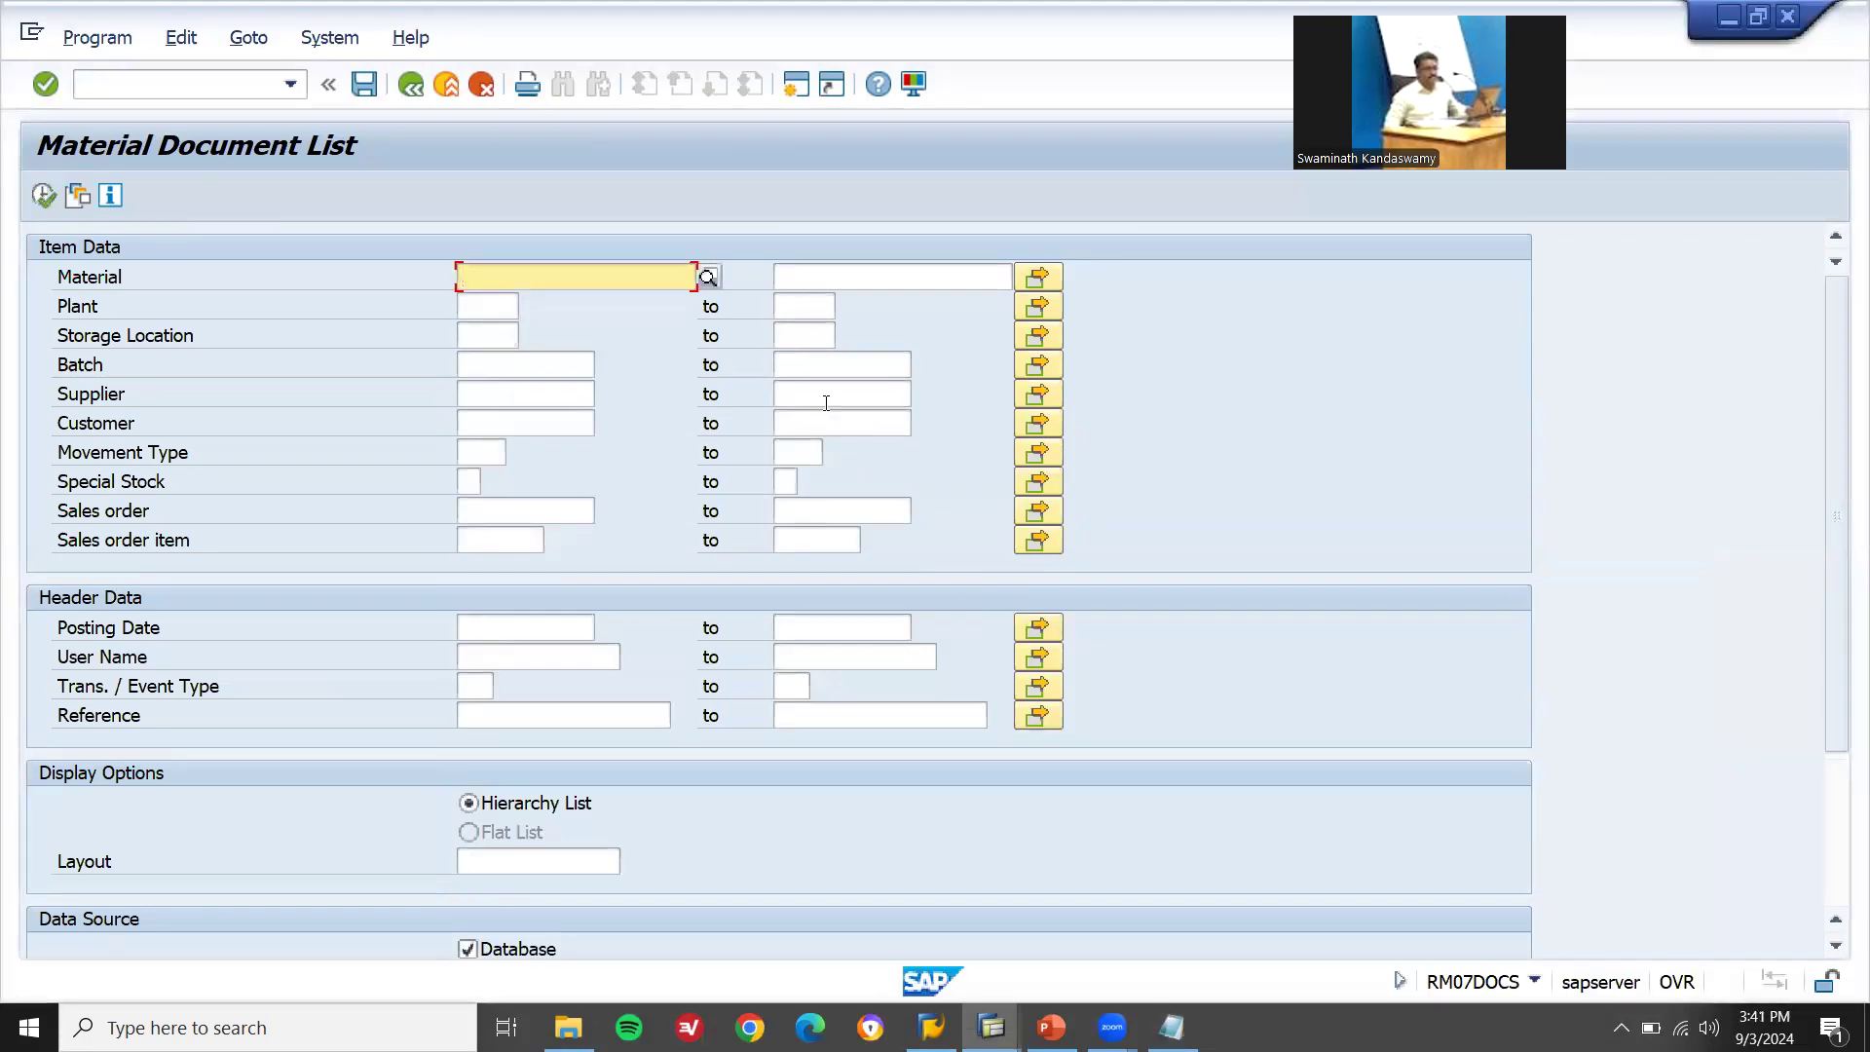
pyautogui.write('199138')
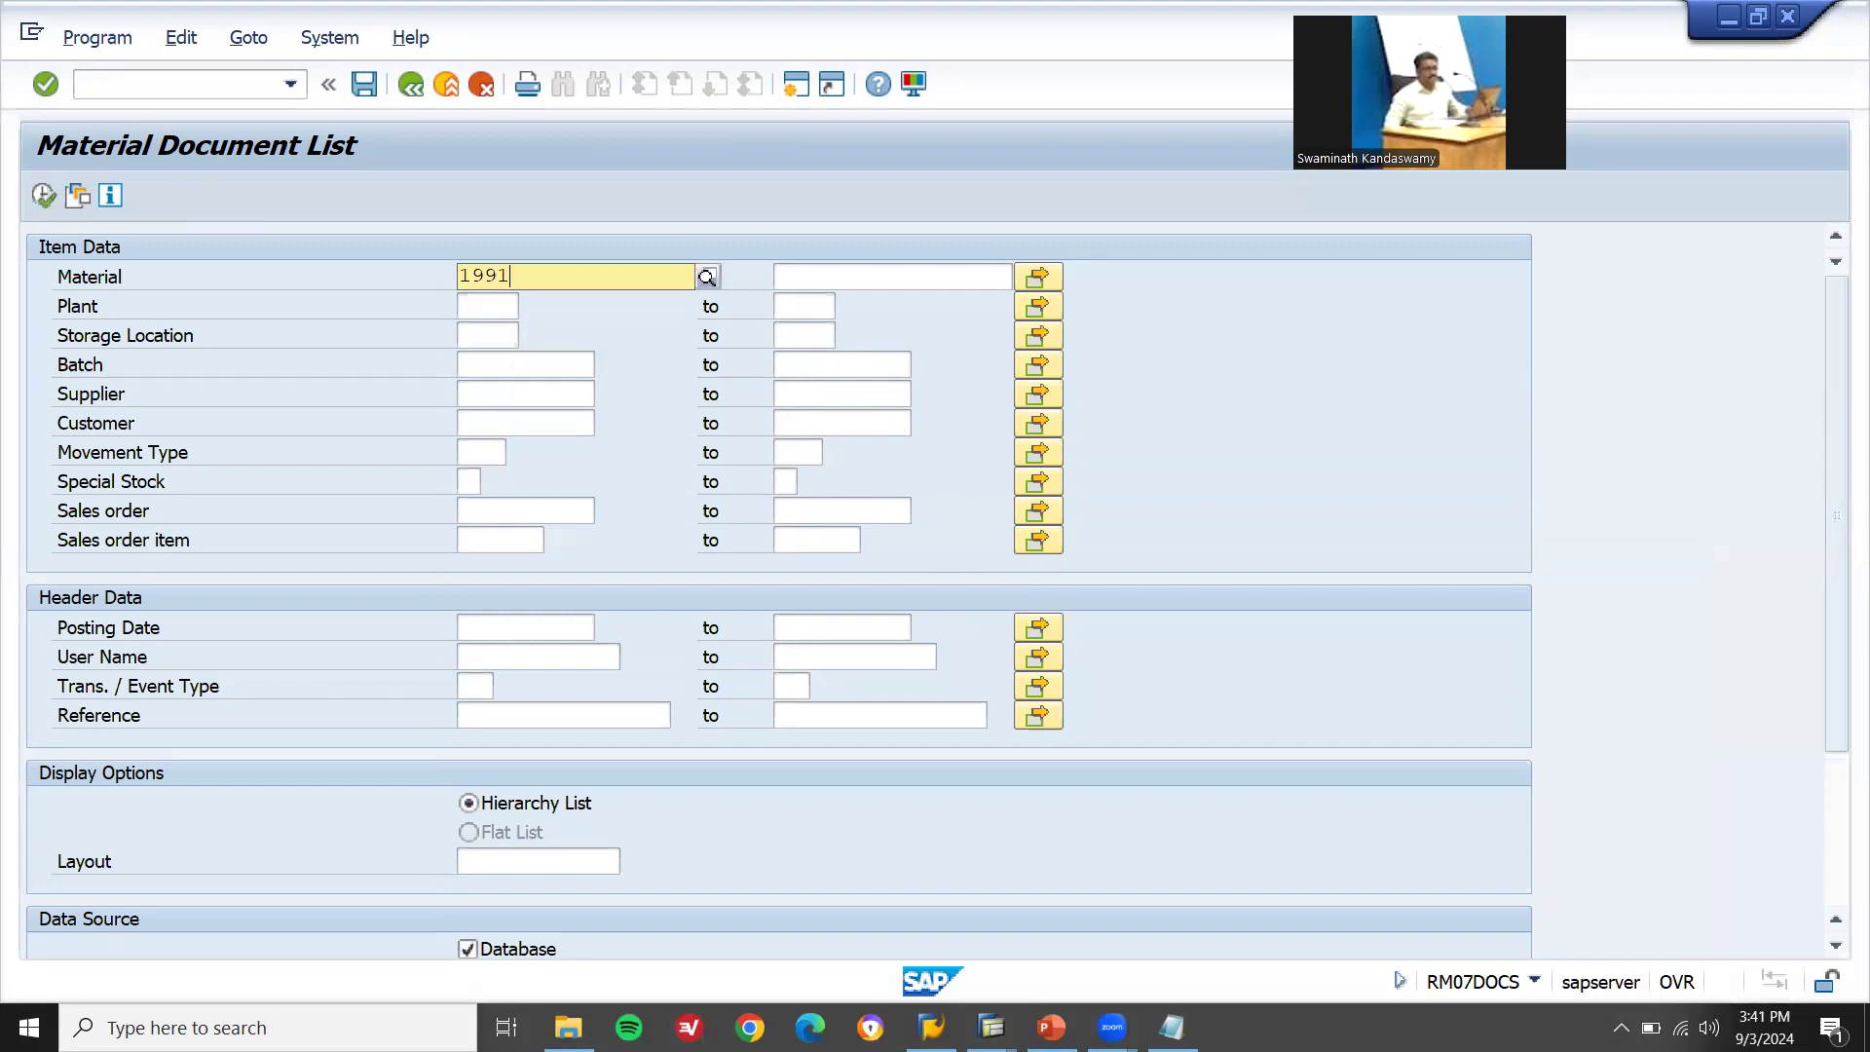
# - Run the list for material 199138, then rerun it filtered to movement type Z66
pyautogui.click(42, 195)
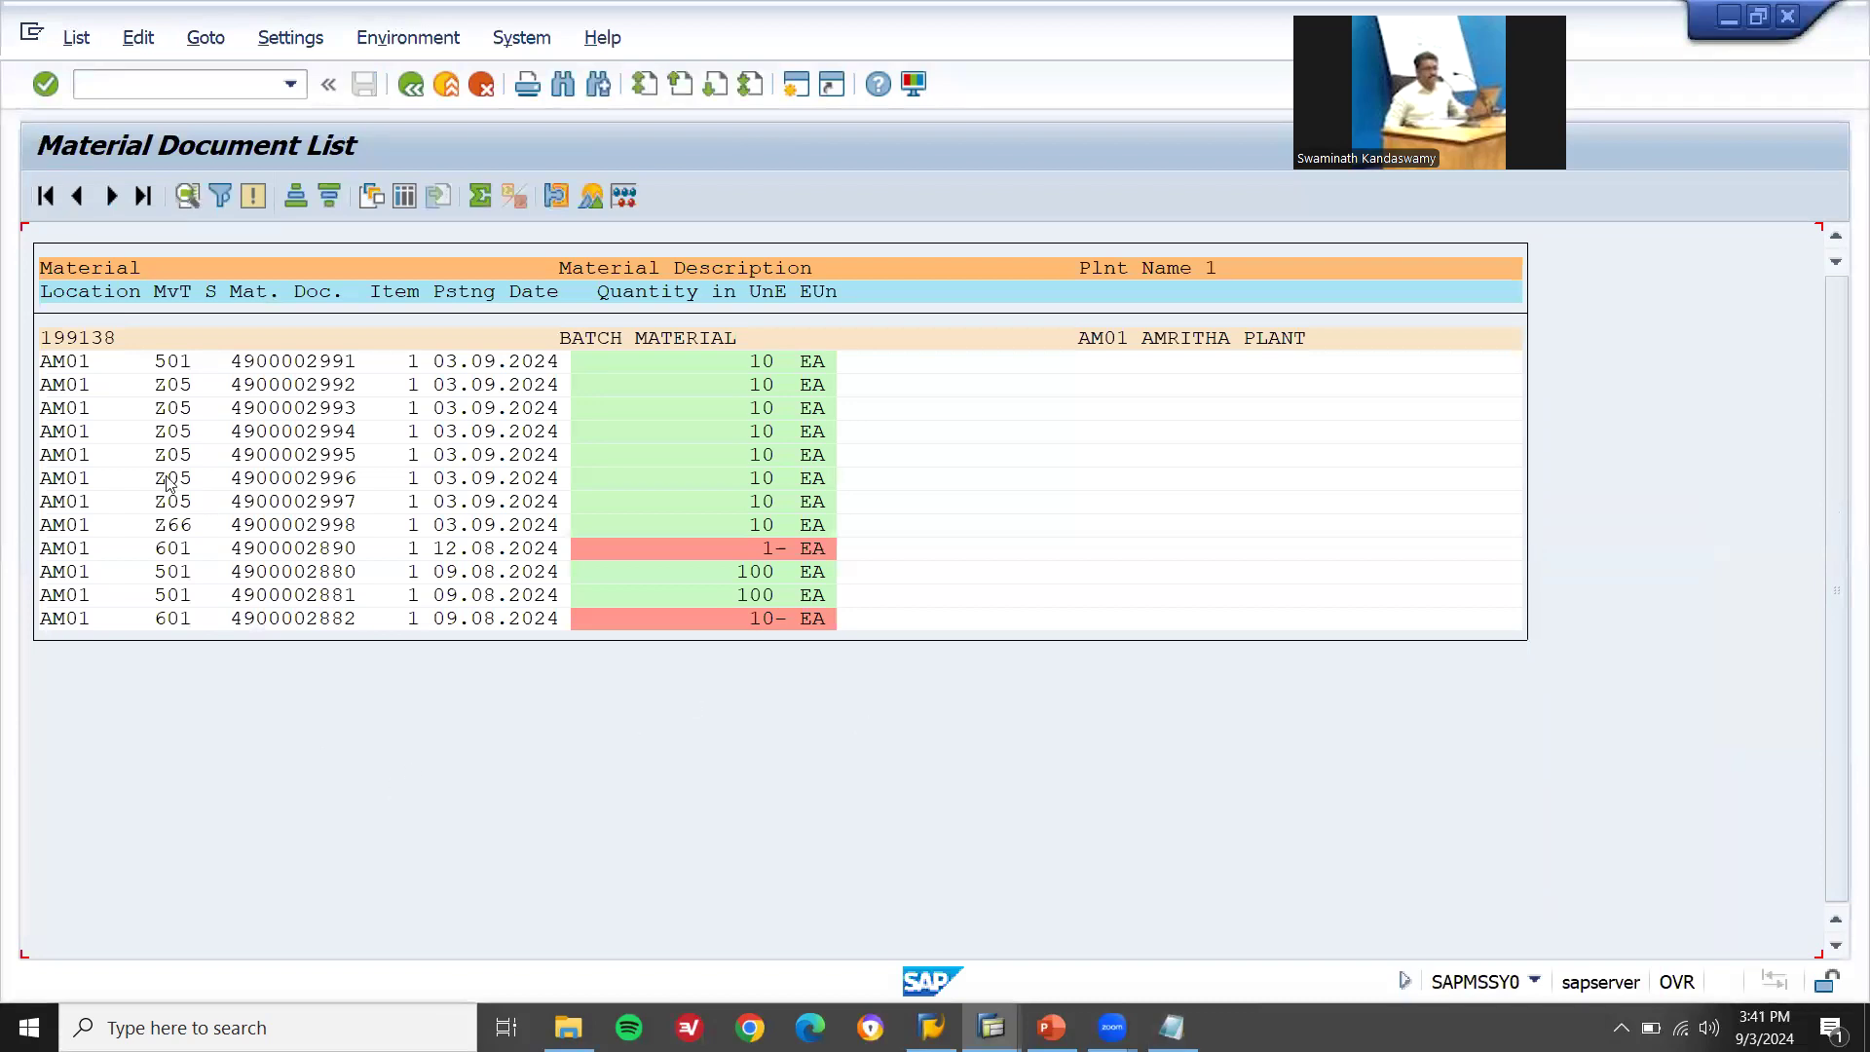
pyautogui.click(58, 528)
pyautogui.press('F3')
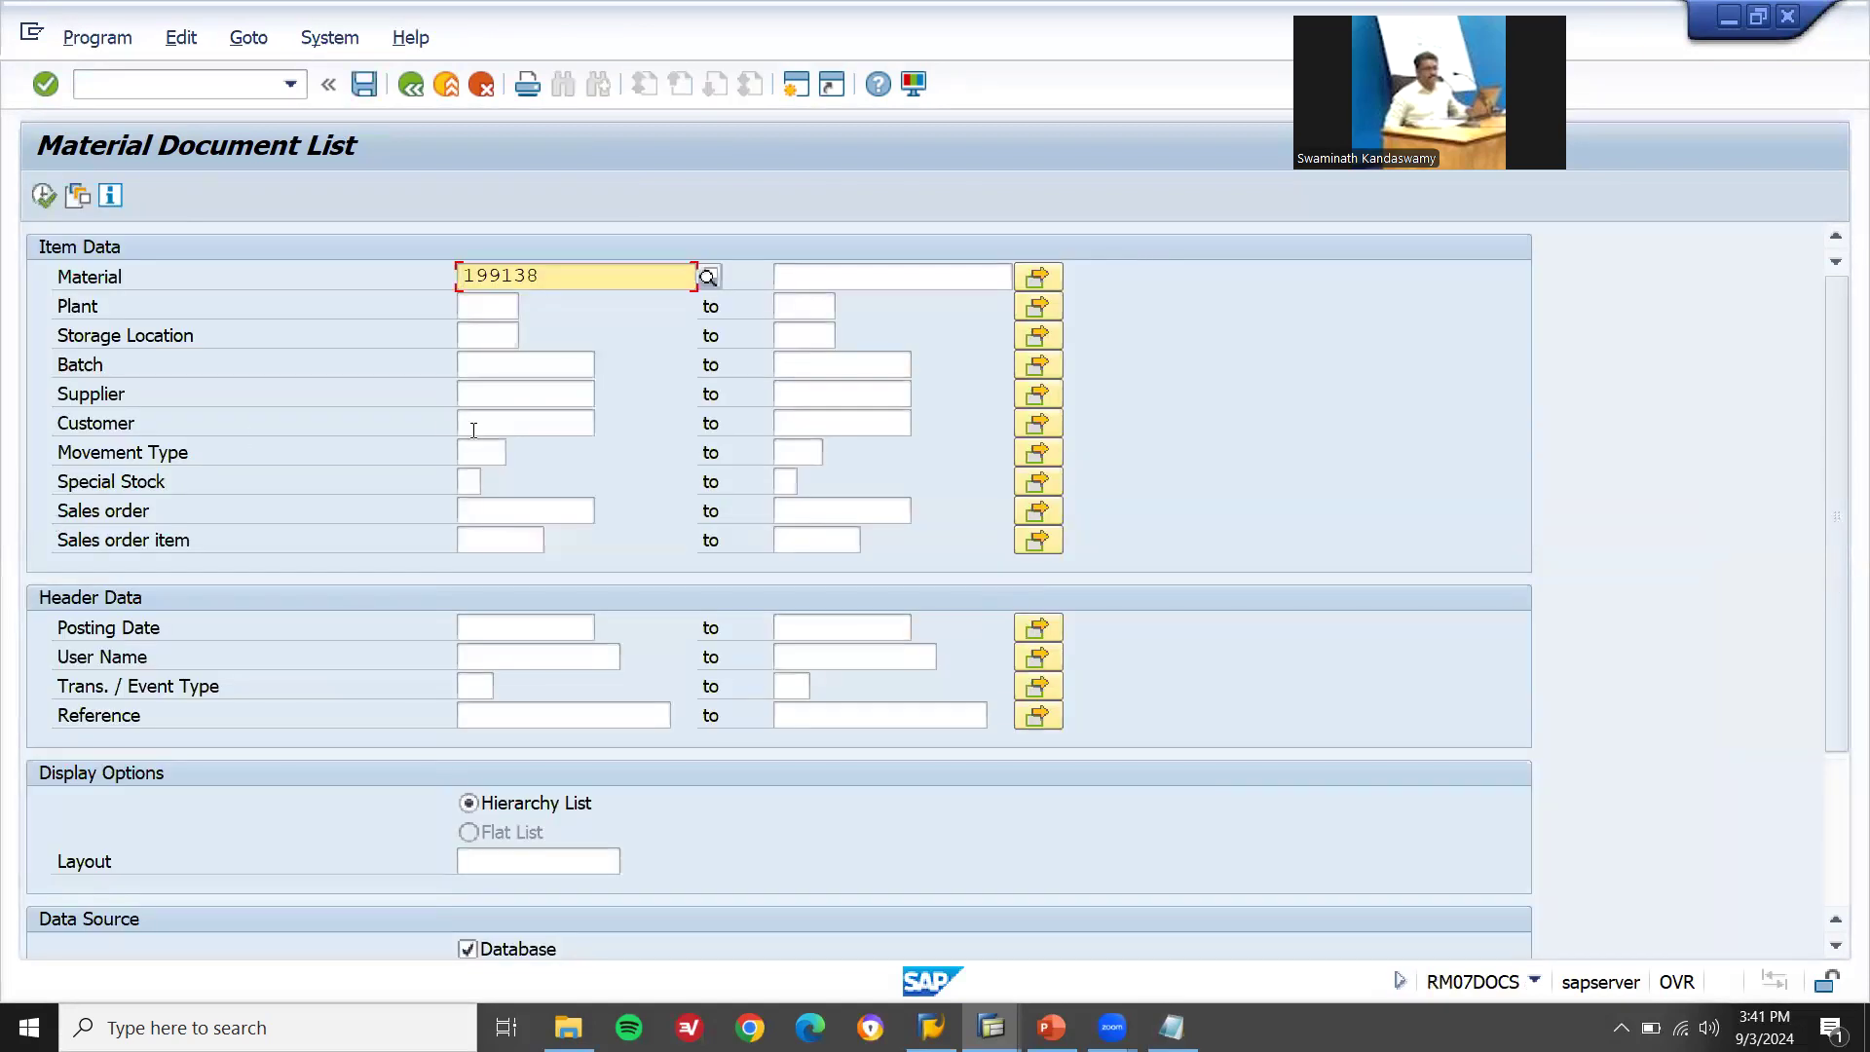
pyautogui.click(478, 453)
pyautogui.write('Z66')
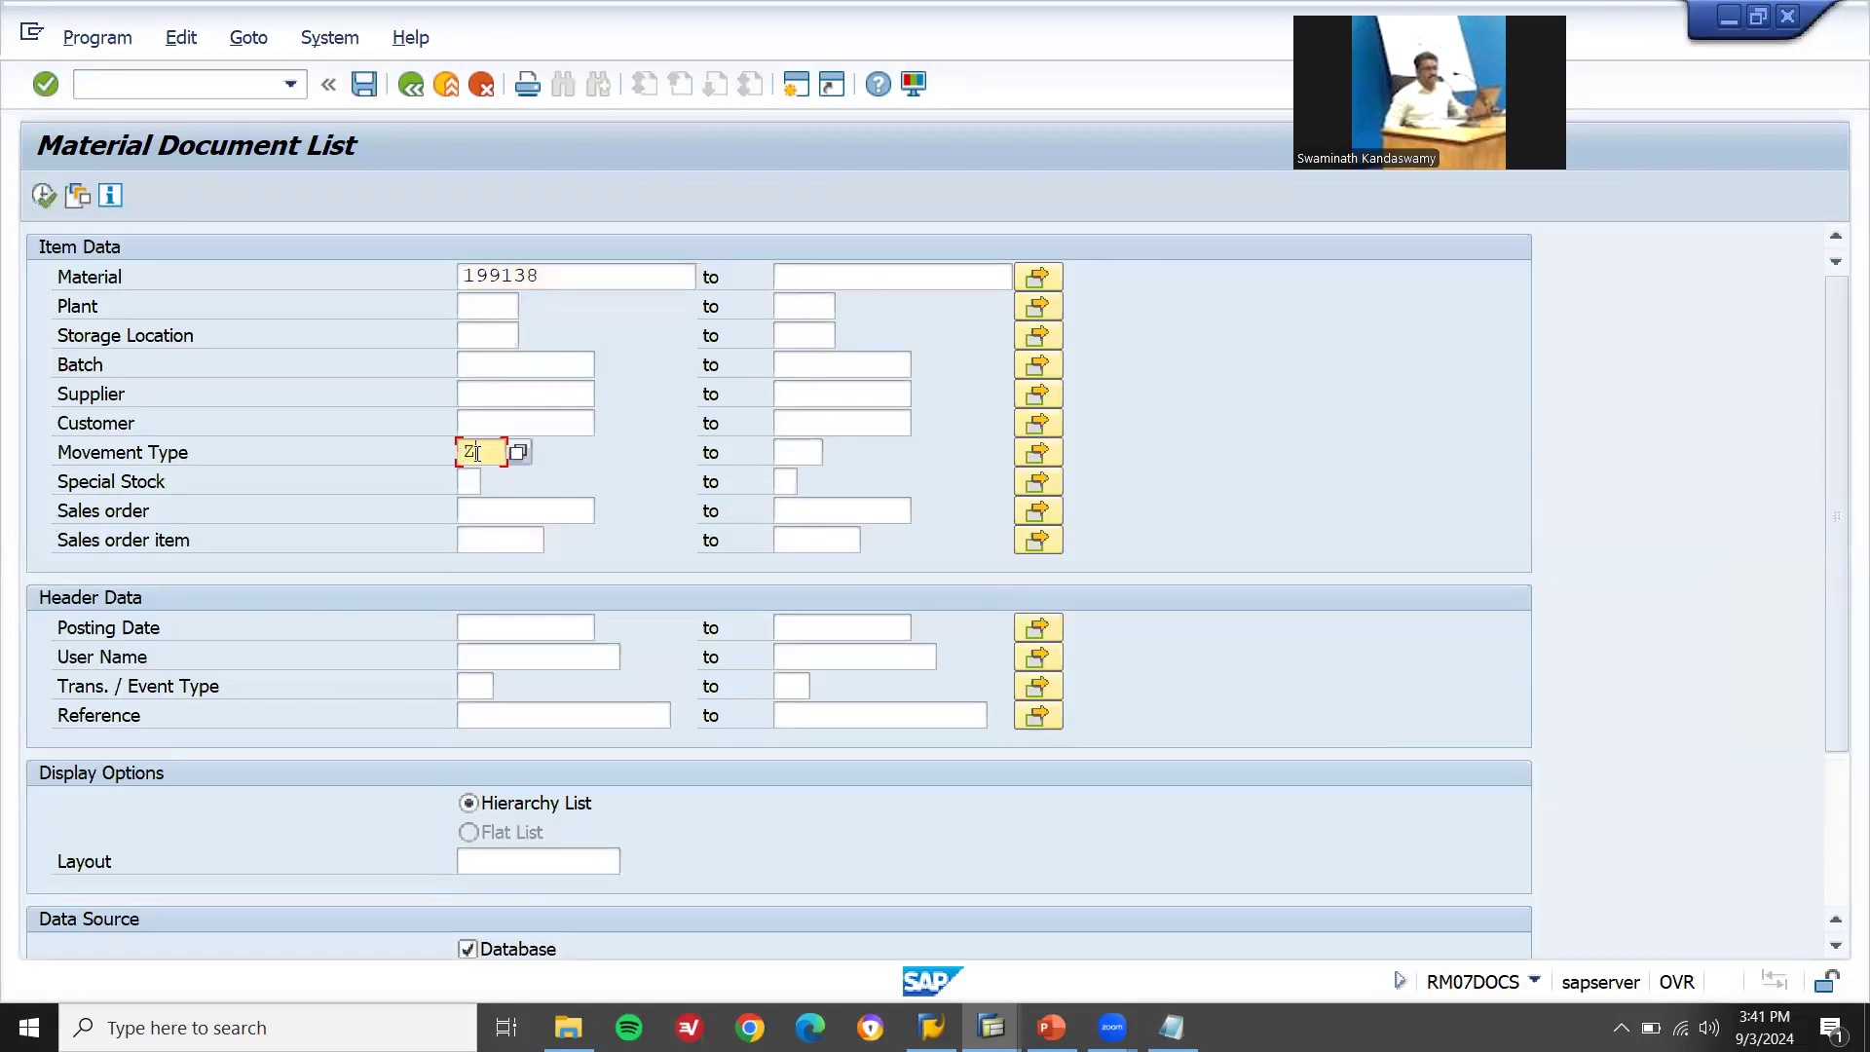
pyautogui.click(43, 196)
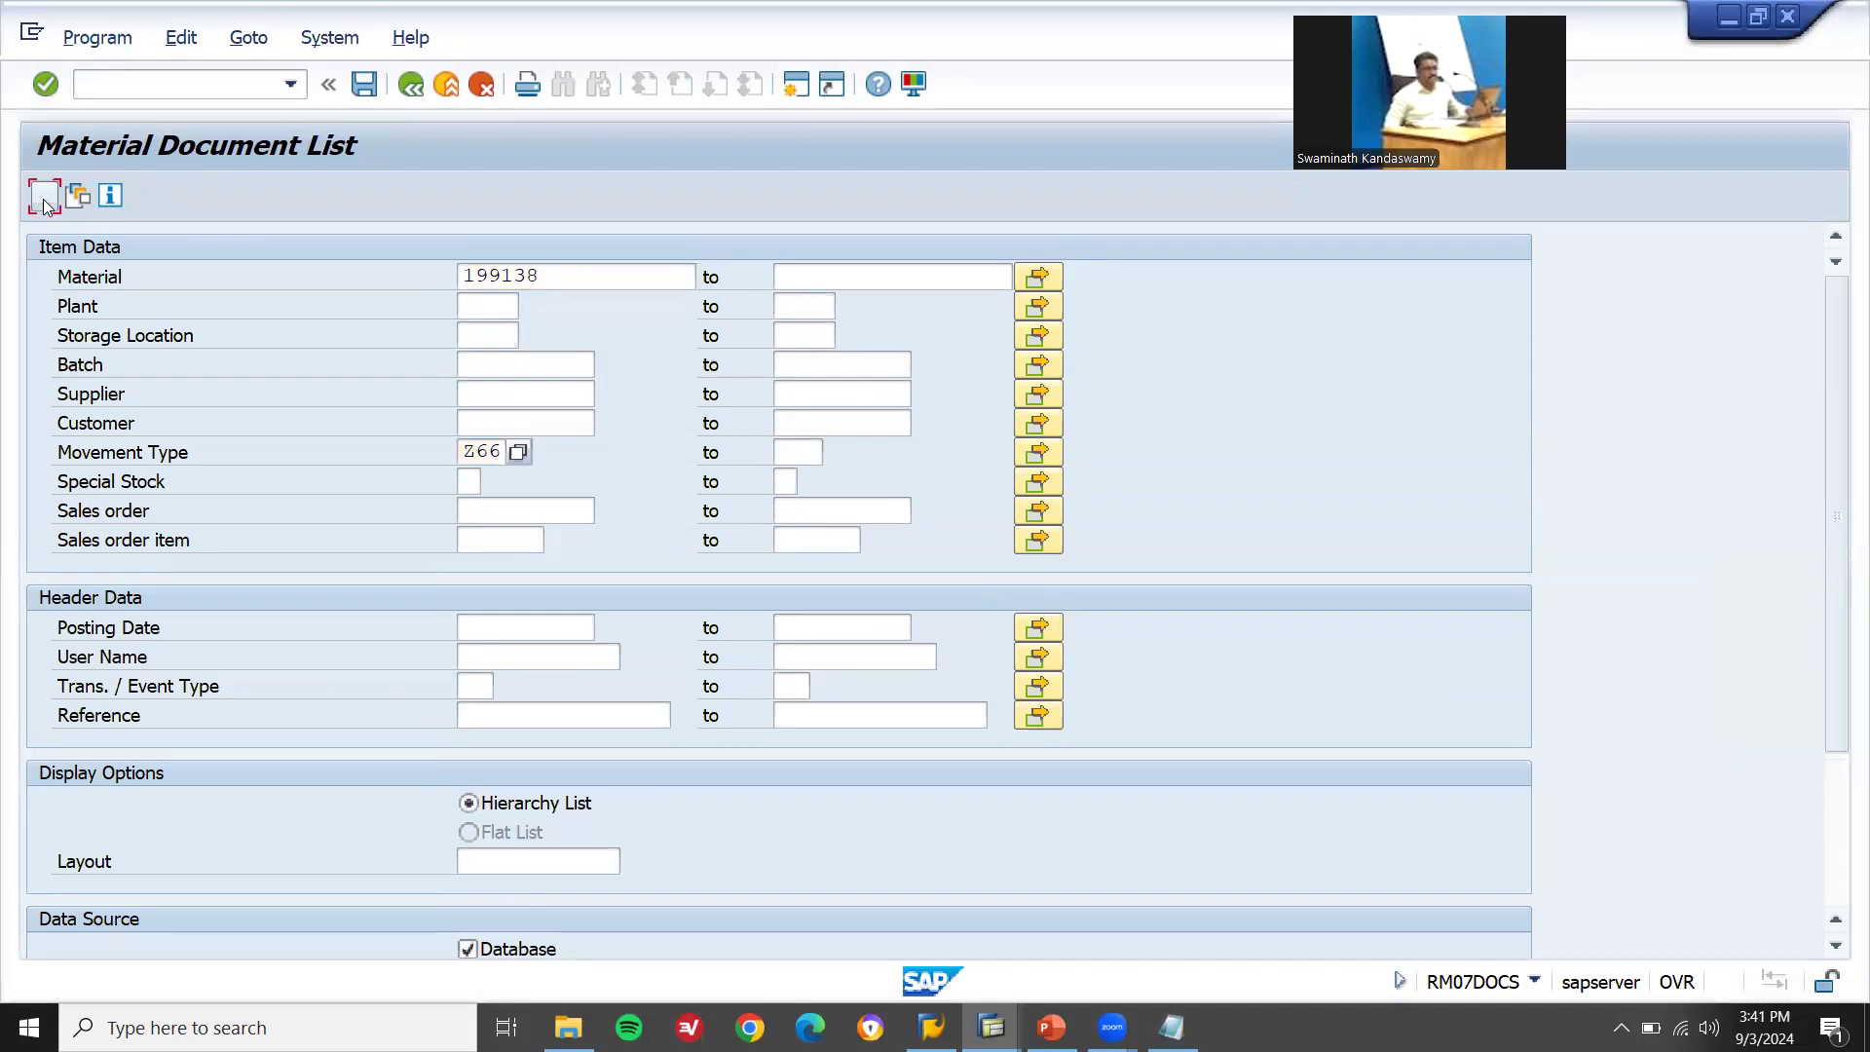